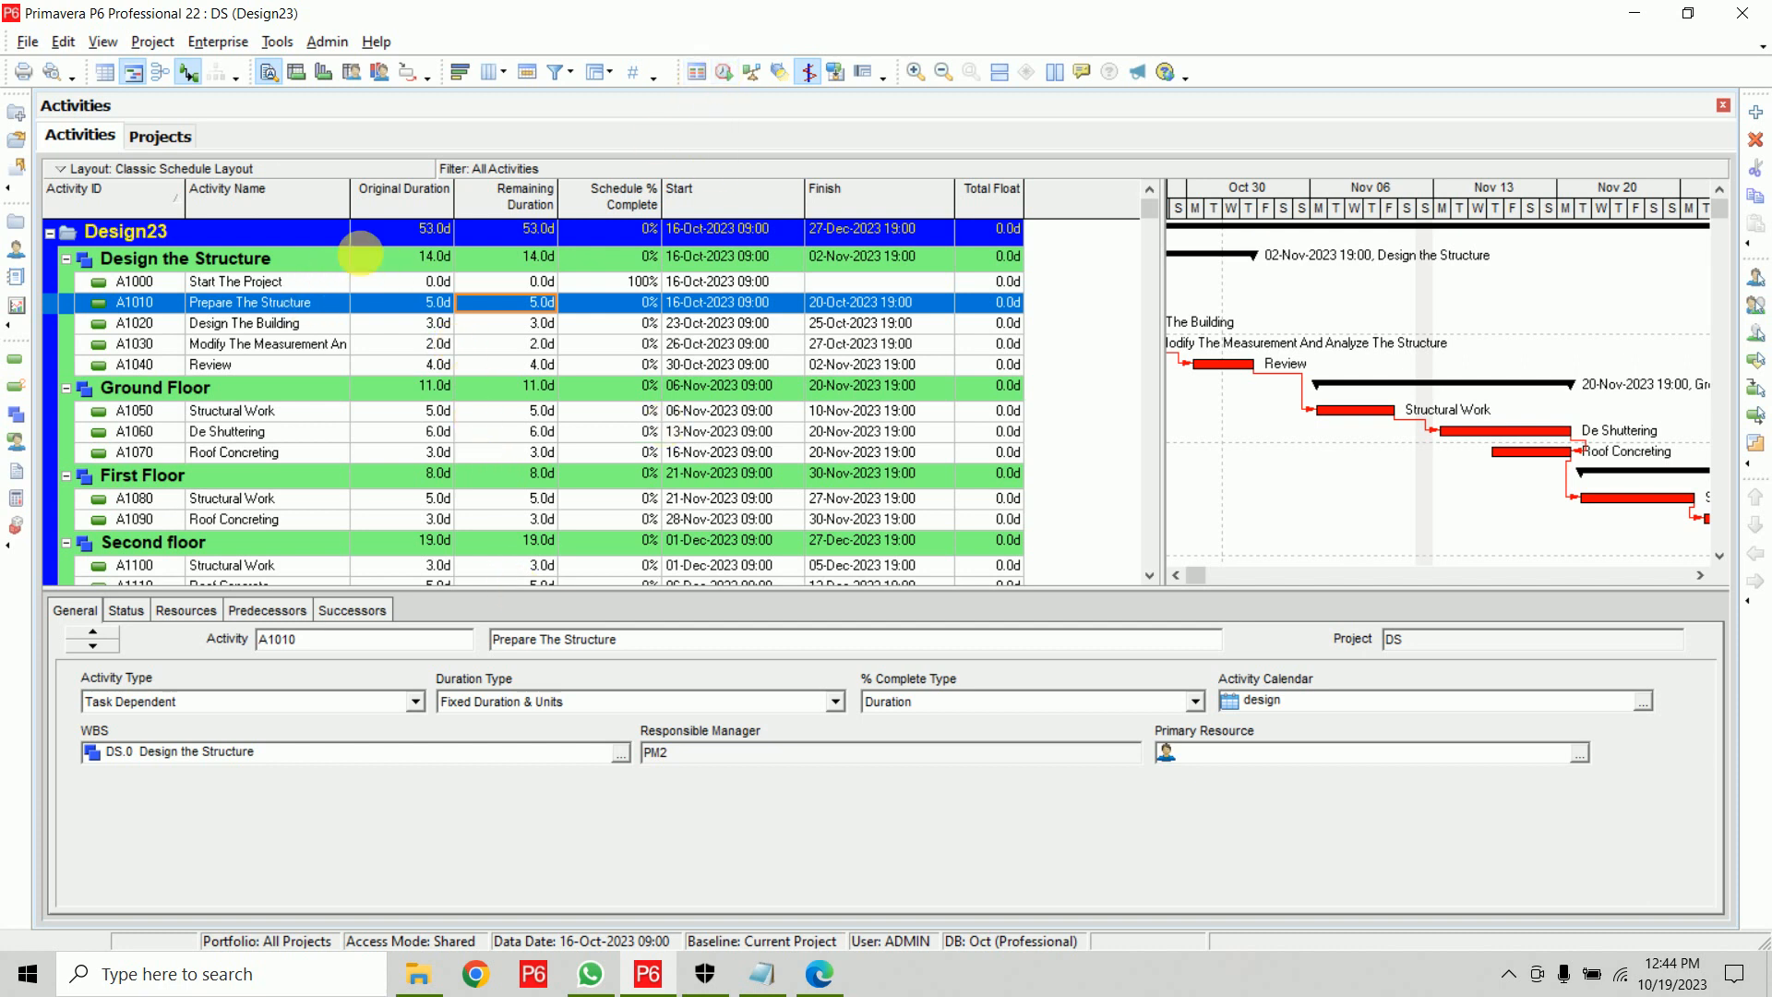
Look up the default calendar for new activities in the Design23 project's defaults
left_click(406, 230)
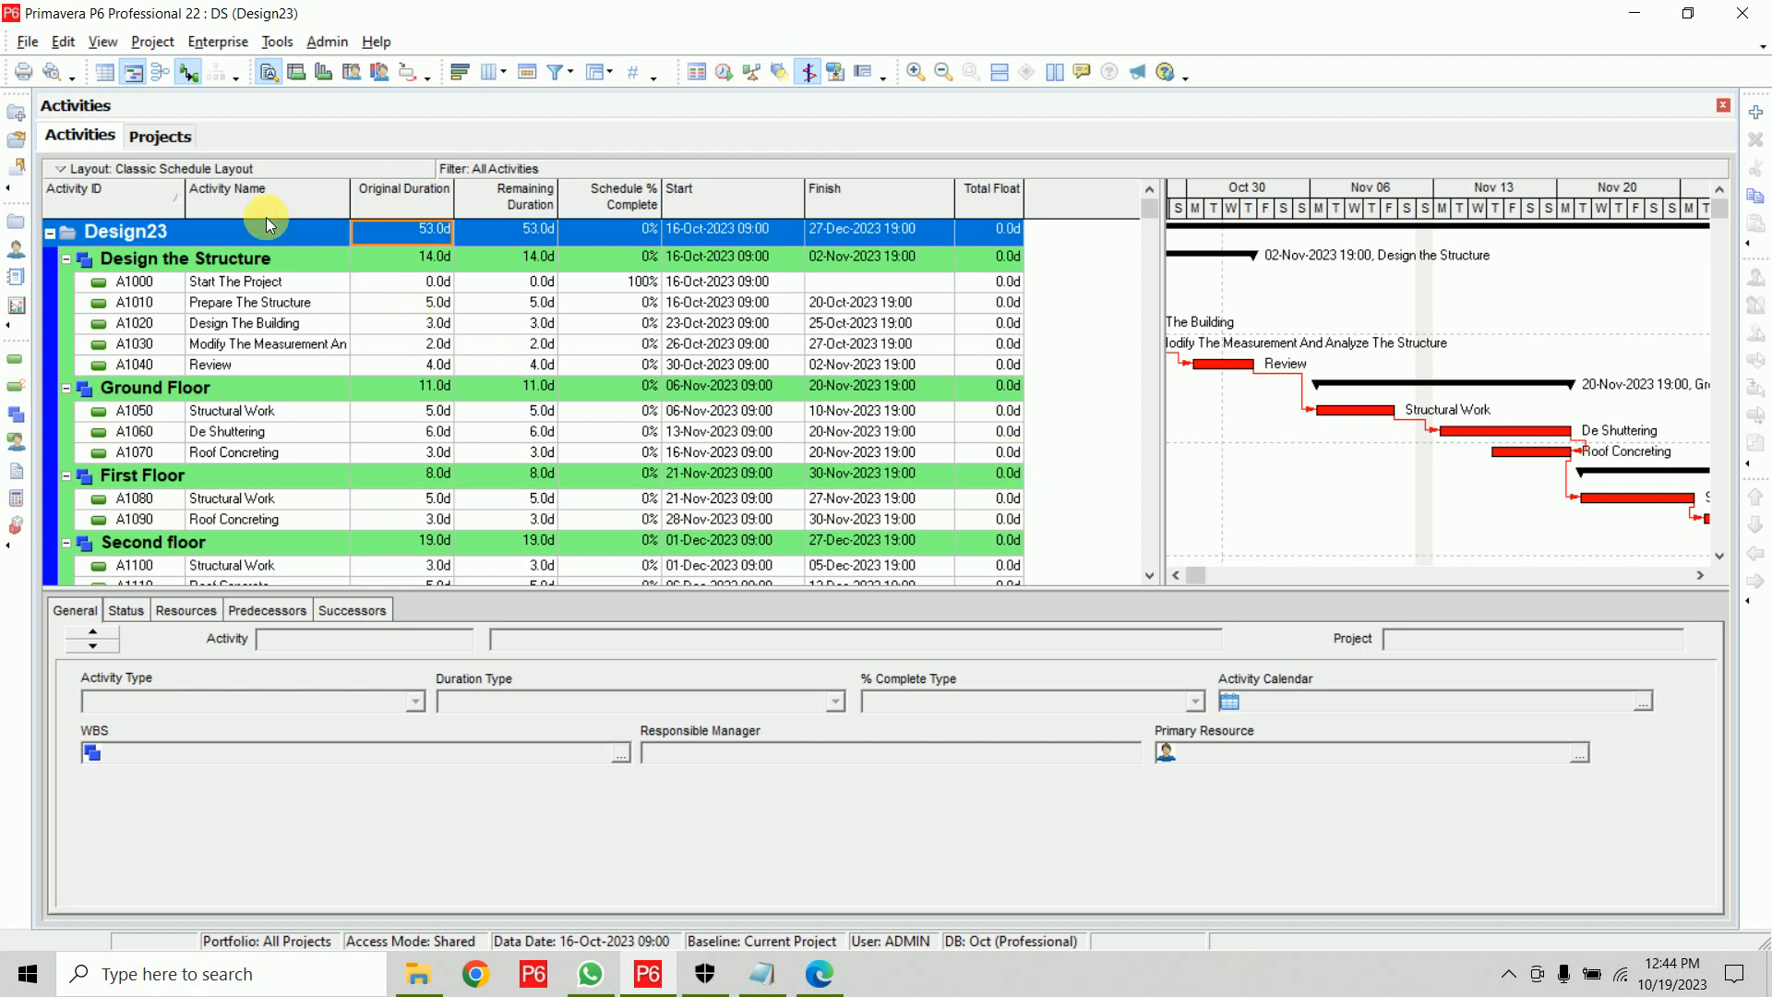
left_click(161, 138)
left_click(218, 360)
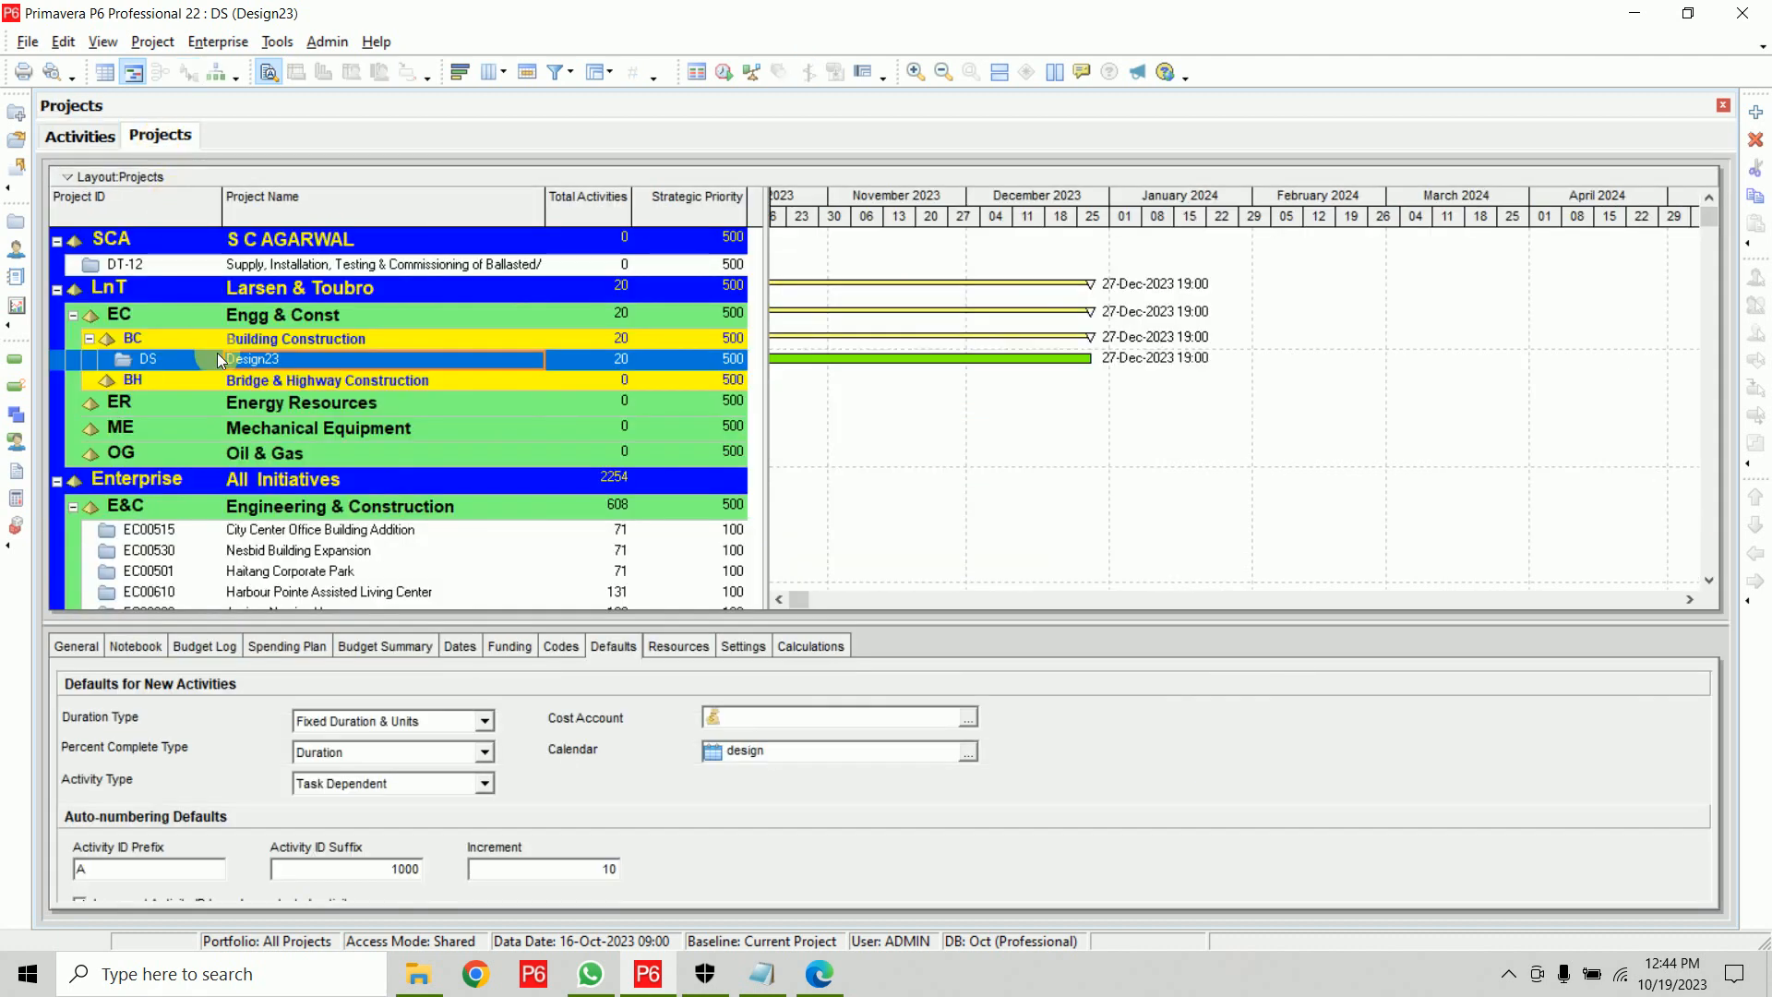
left_click_drag(795, 756, 695, 748)
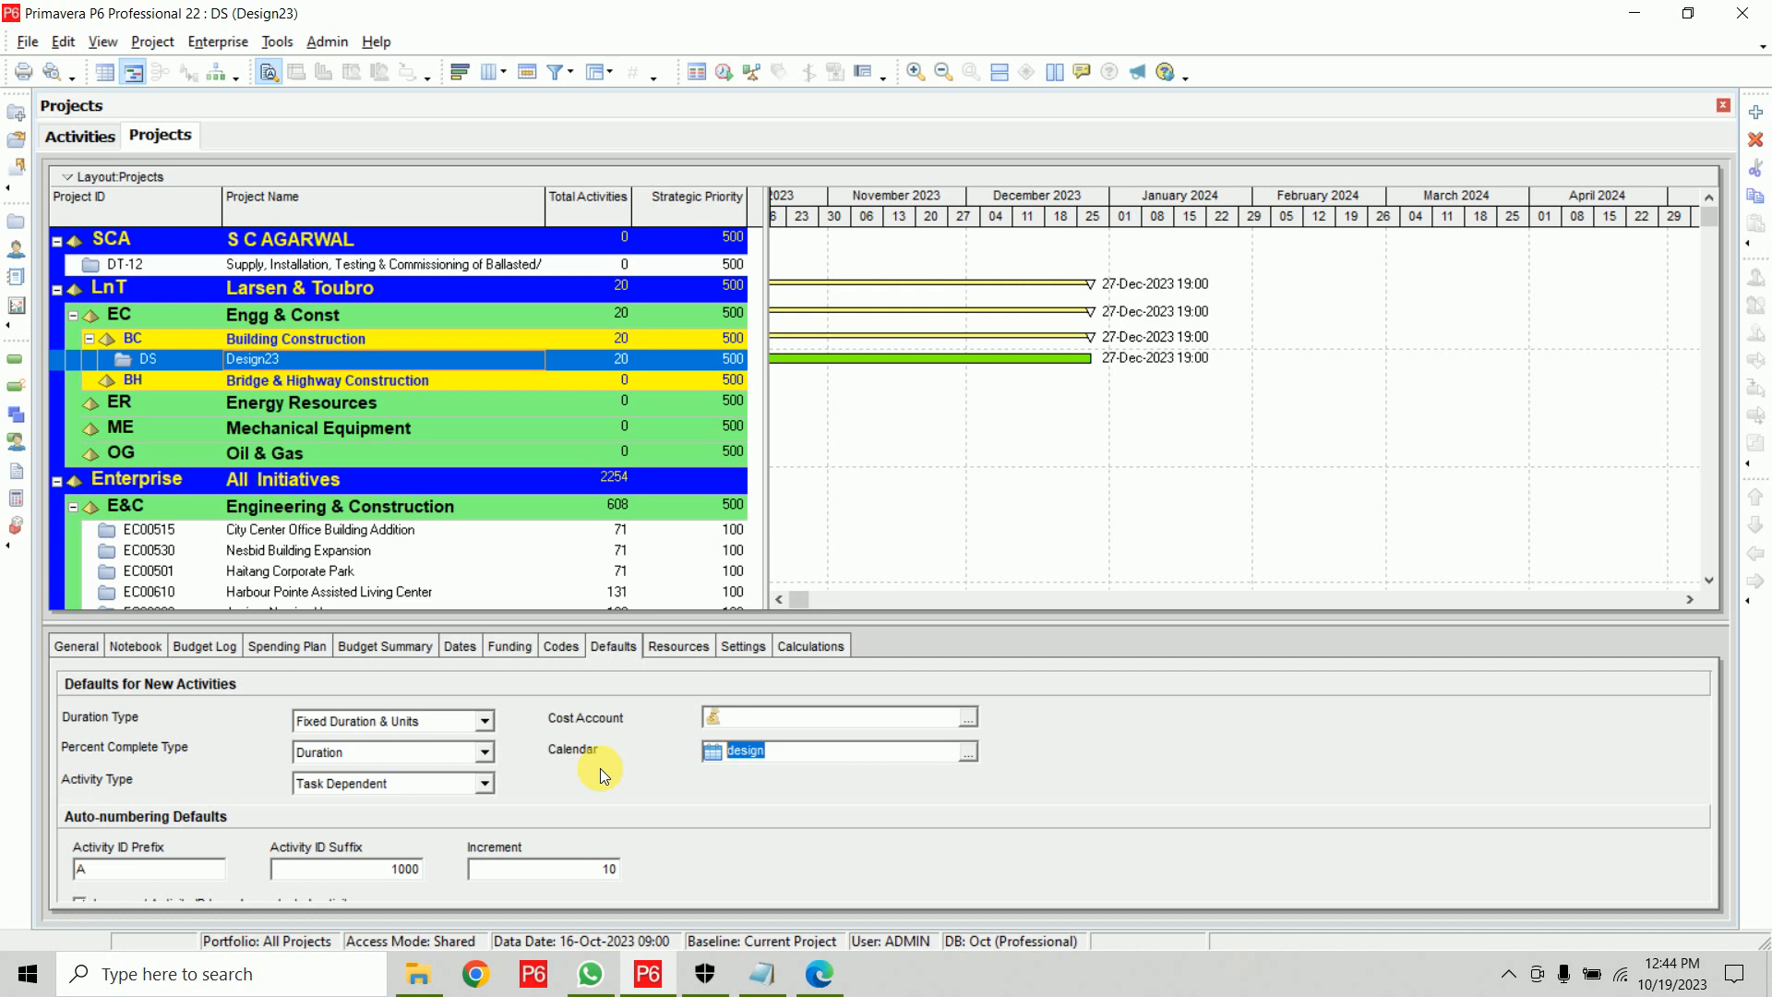
Check the work hours per day of the project calendar "design"
left_click(226, 42)
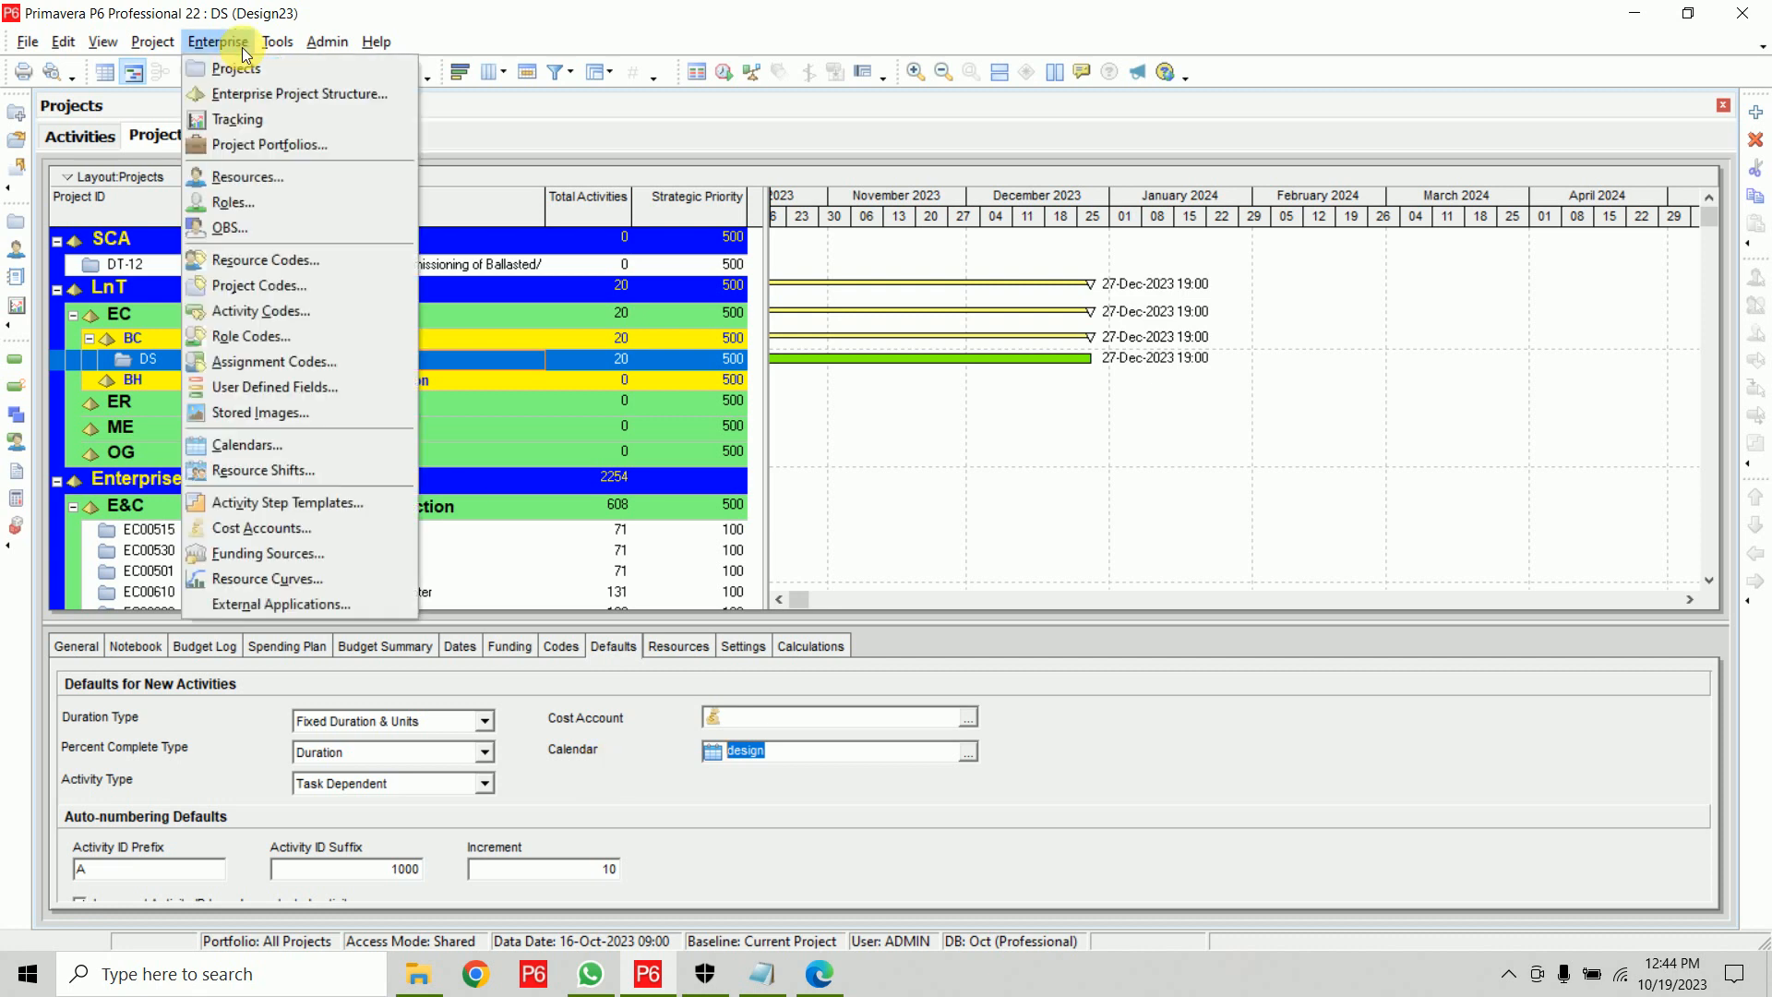
left_click(303, 445)
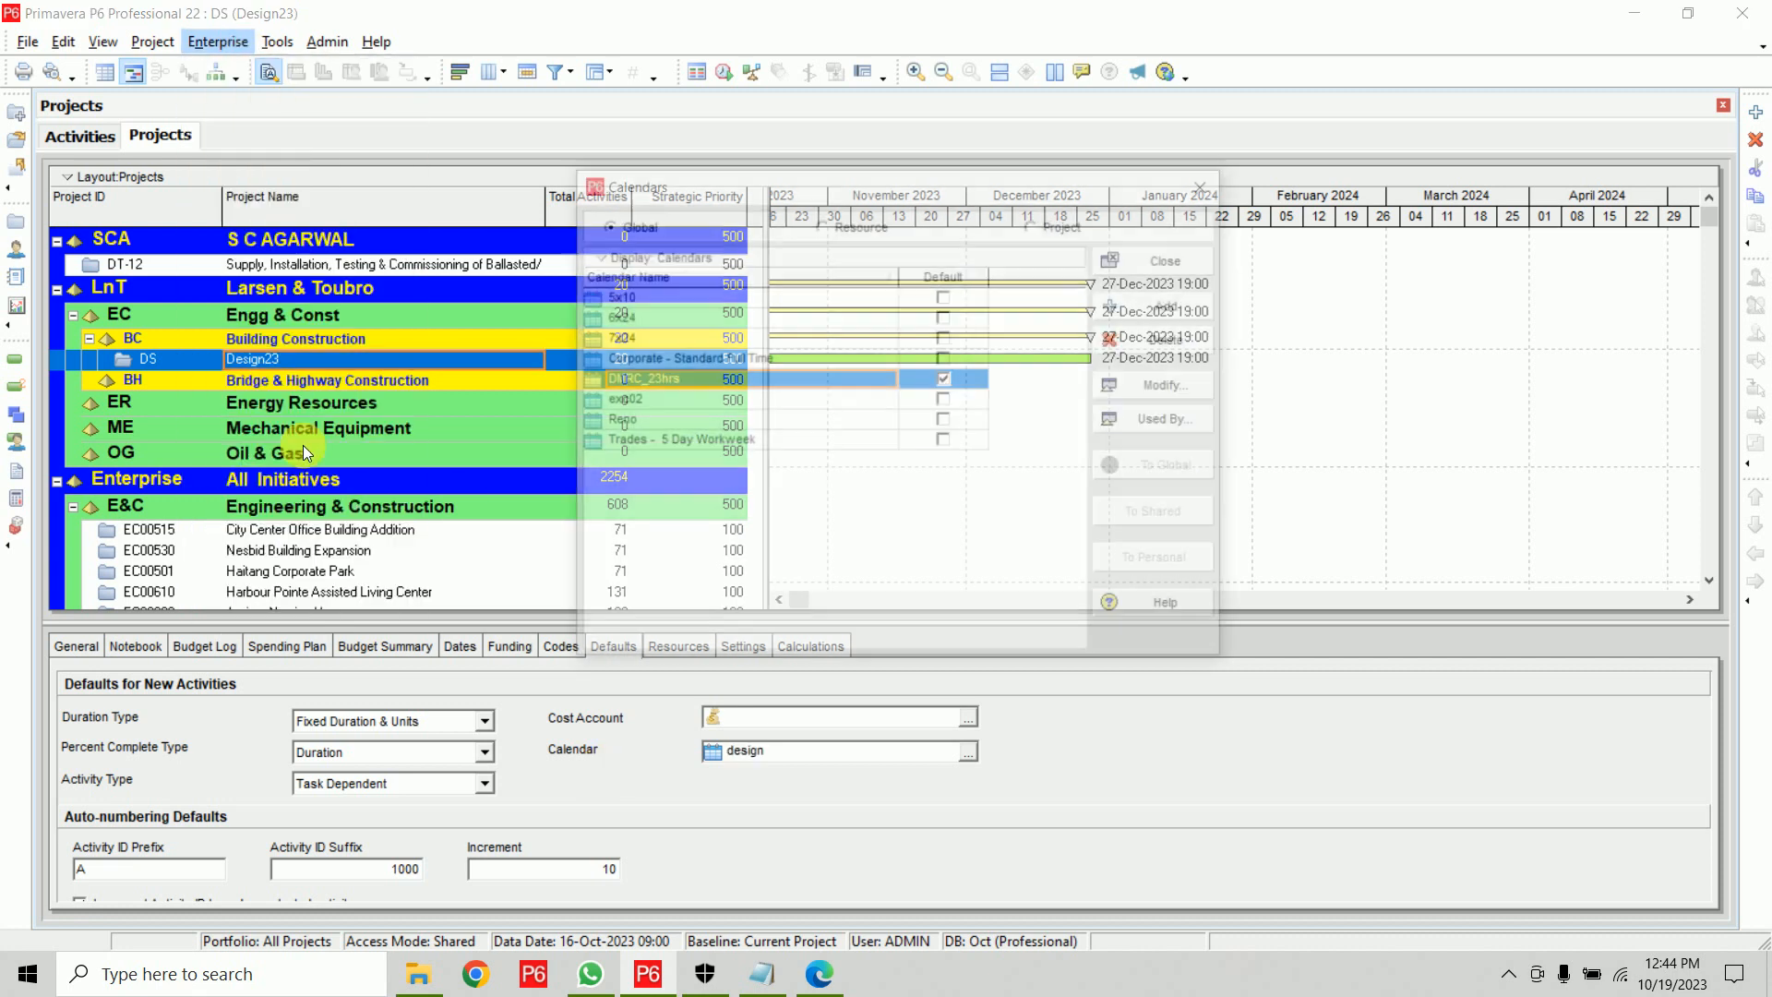
left_click(1061, 223)
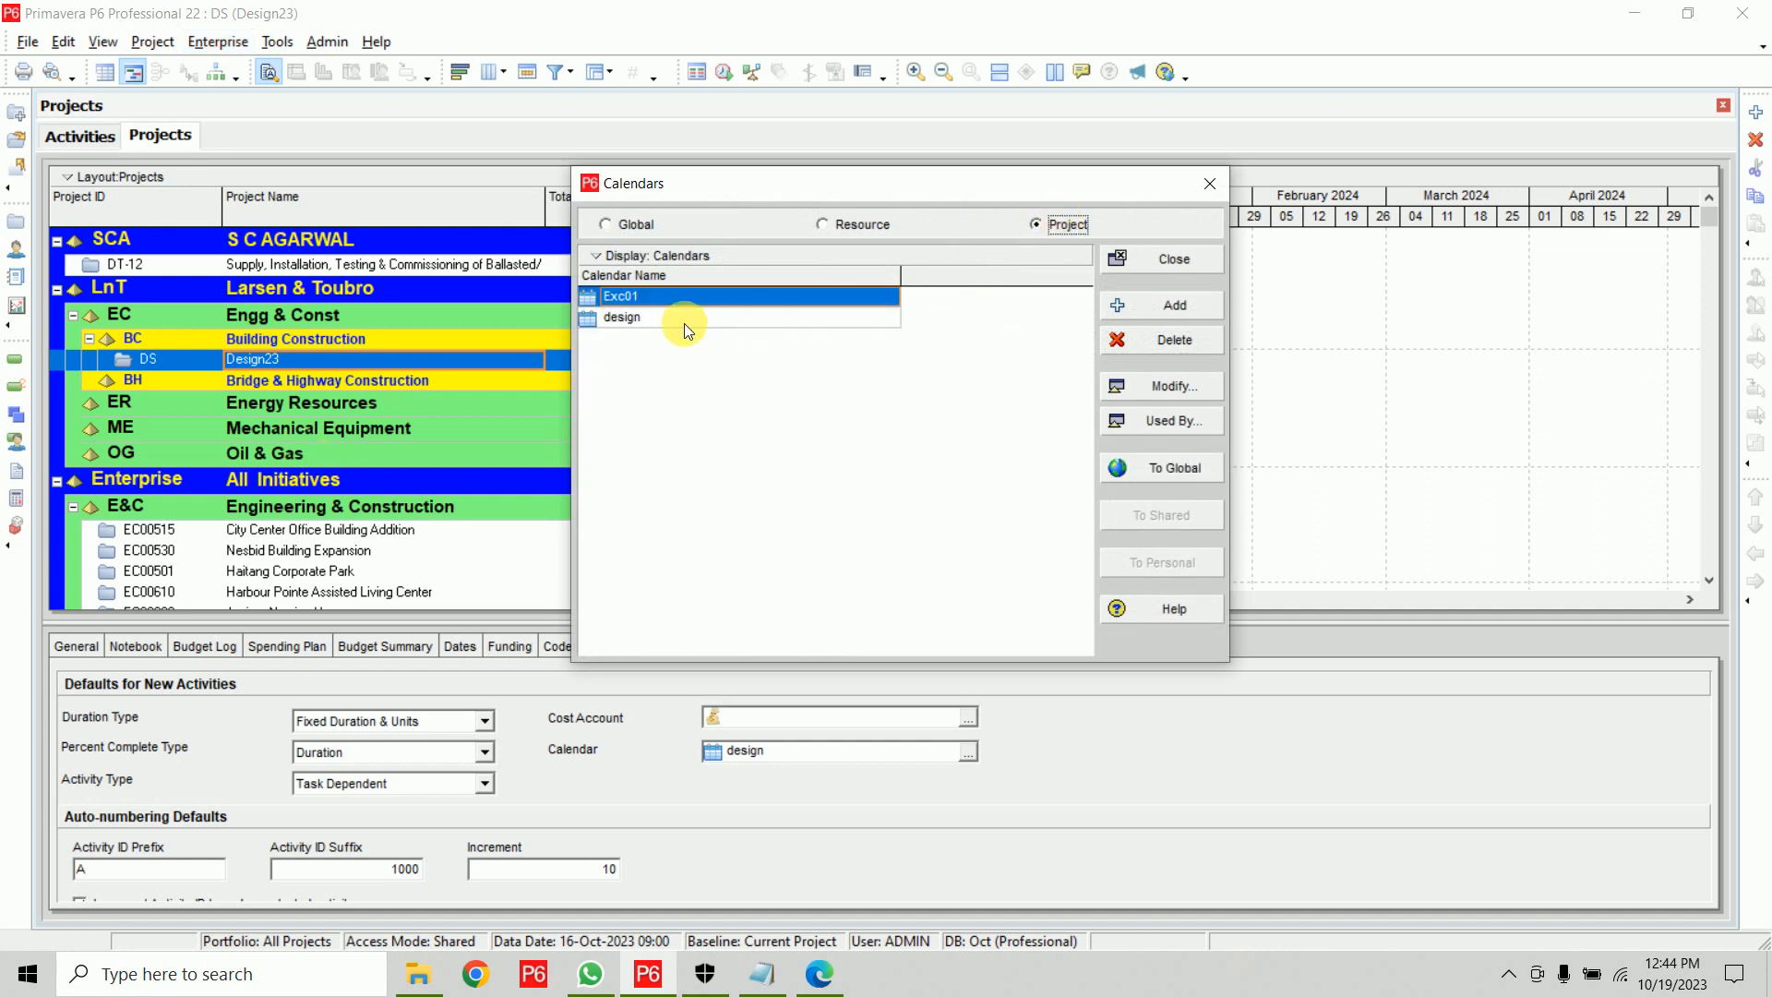
left_click(684, 318)
left_click(1170, 382)
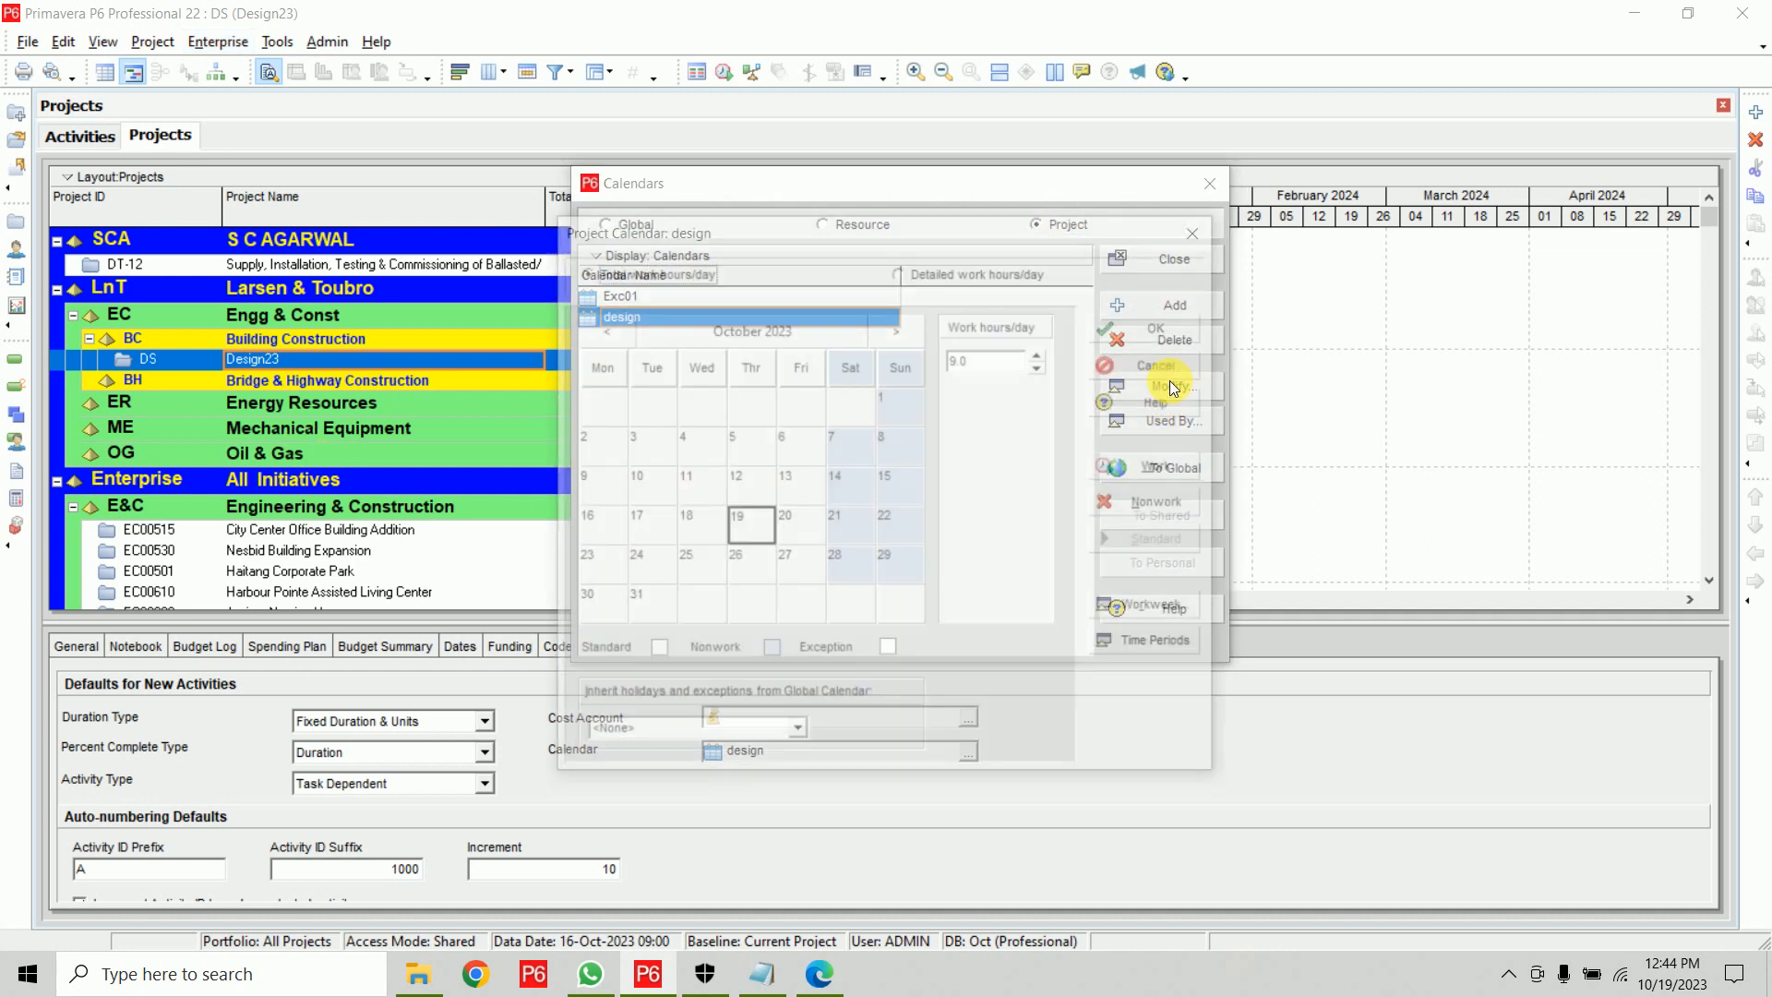
double_click(989, 360)
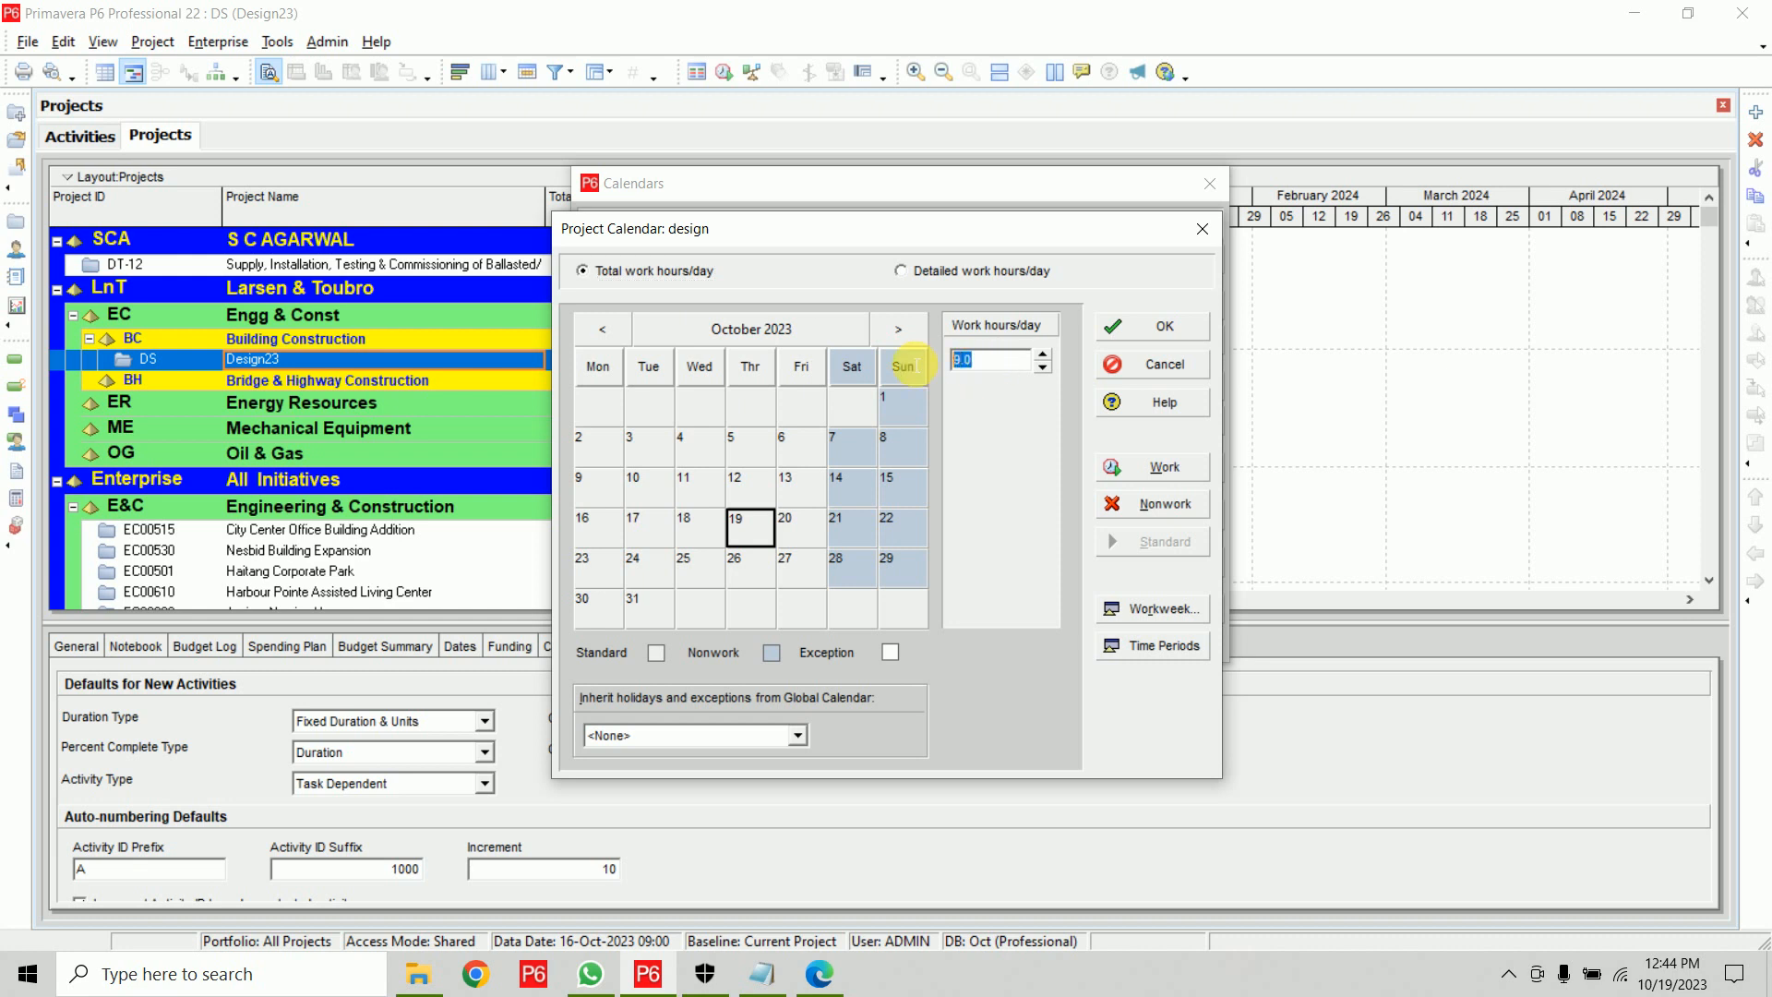
left_click(1161, 326)
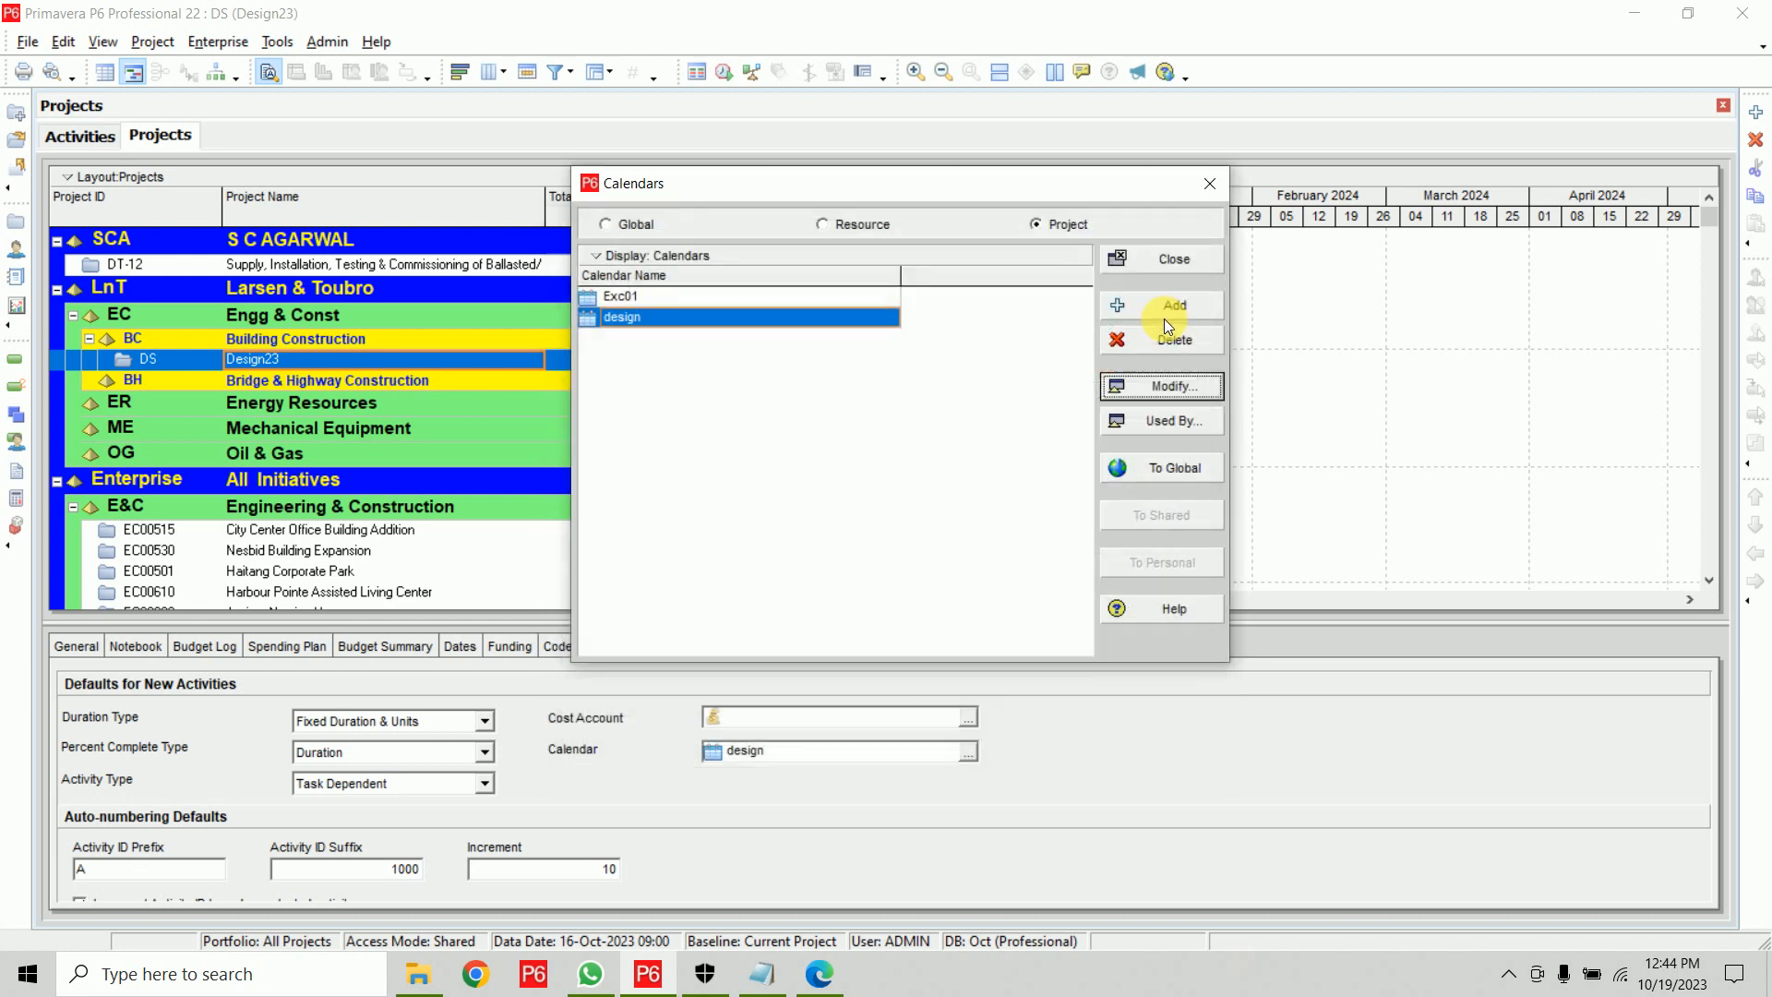
Check the work hours per day of the global calendar "Corporate - Standard Full Time" and leave the calendar list
left_click(636, 226)
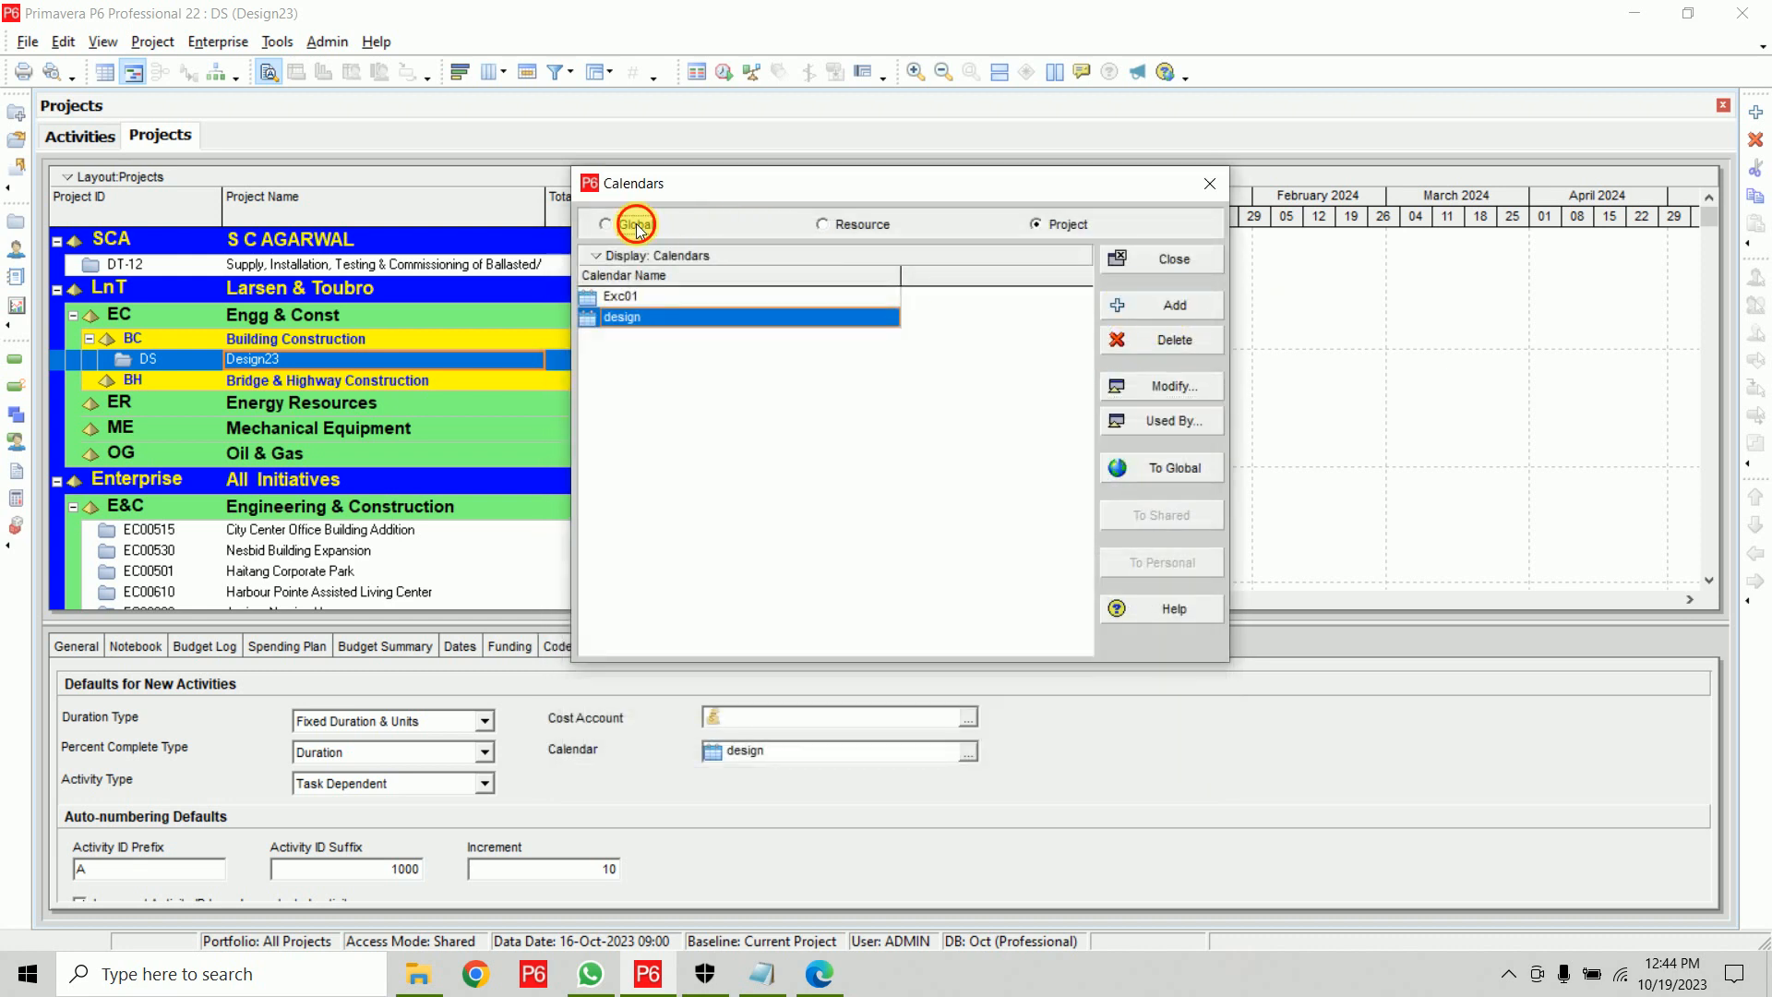
left_click(678, 360)
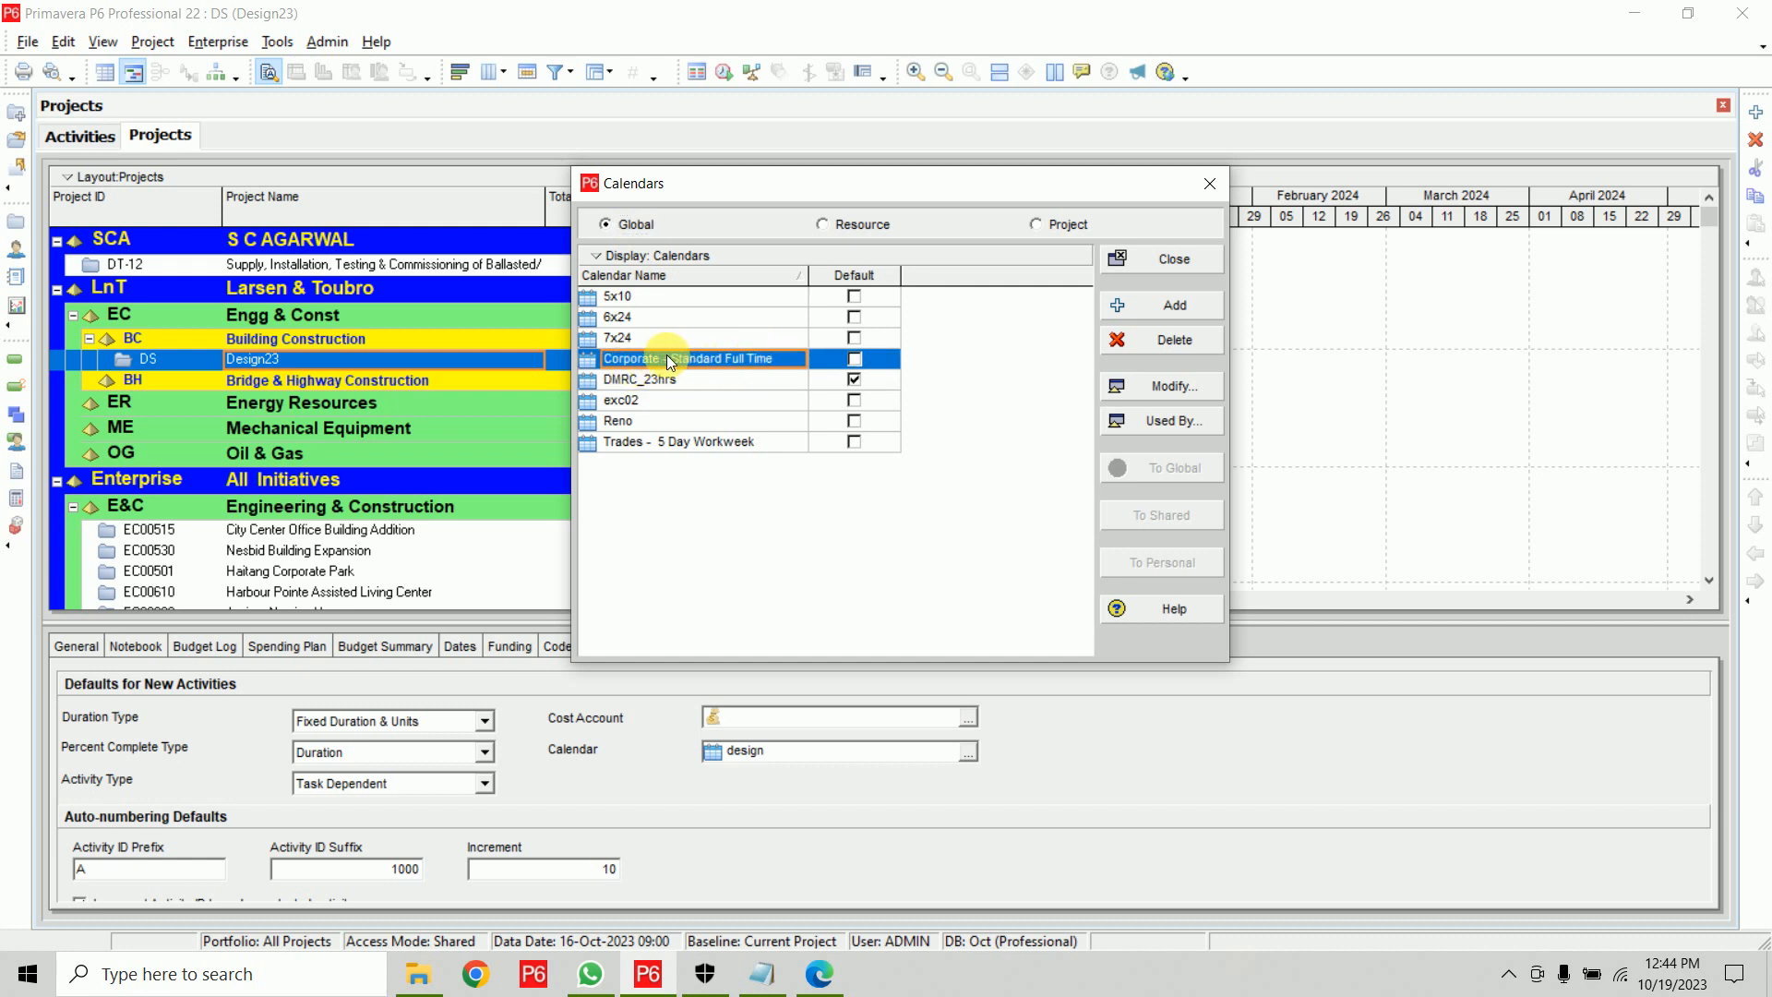
left_click(1171, 386)
double_click(1006, 359)
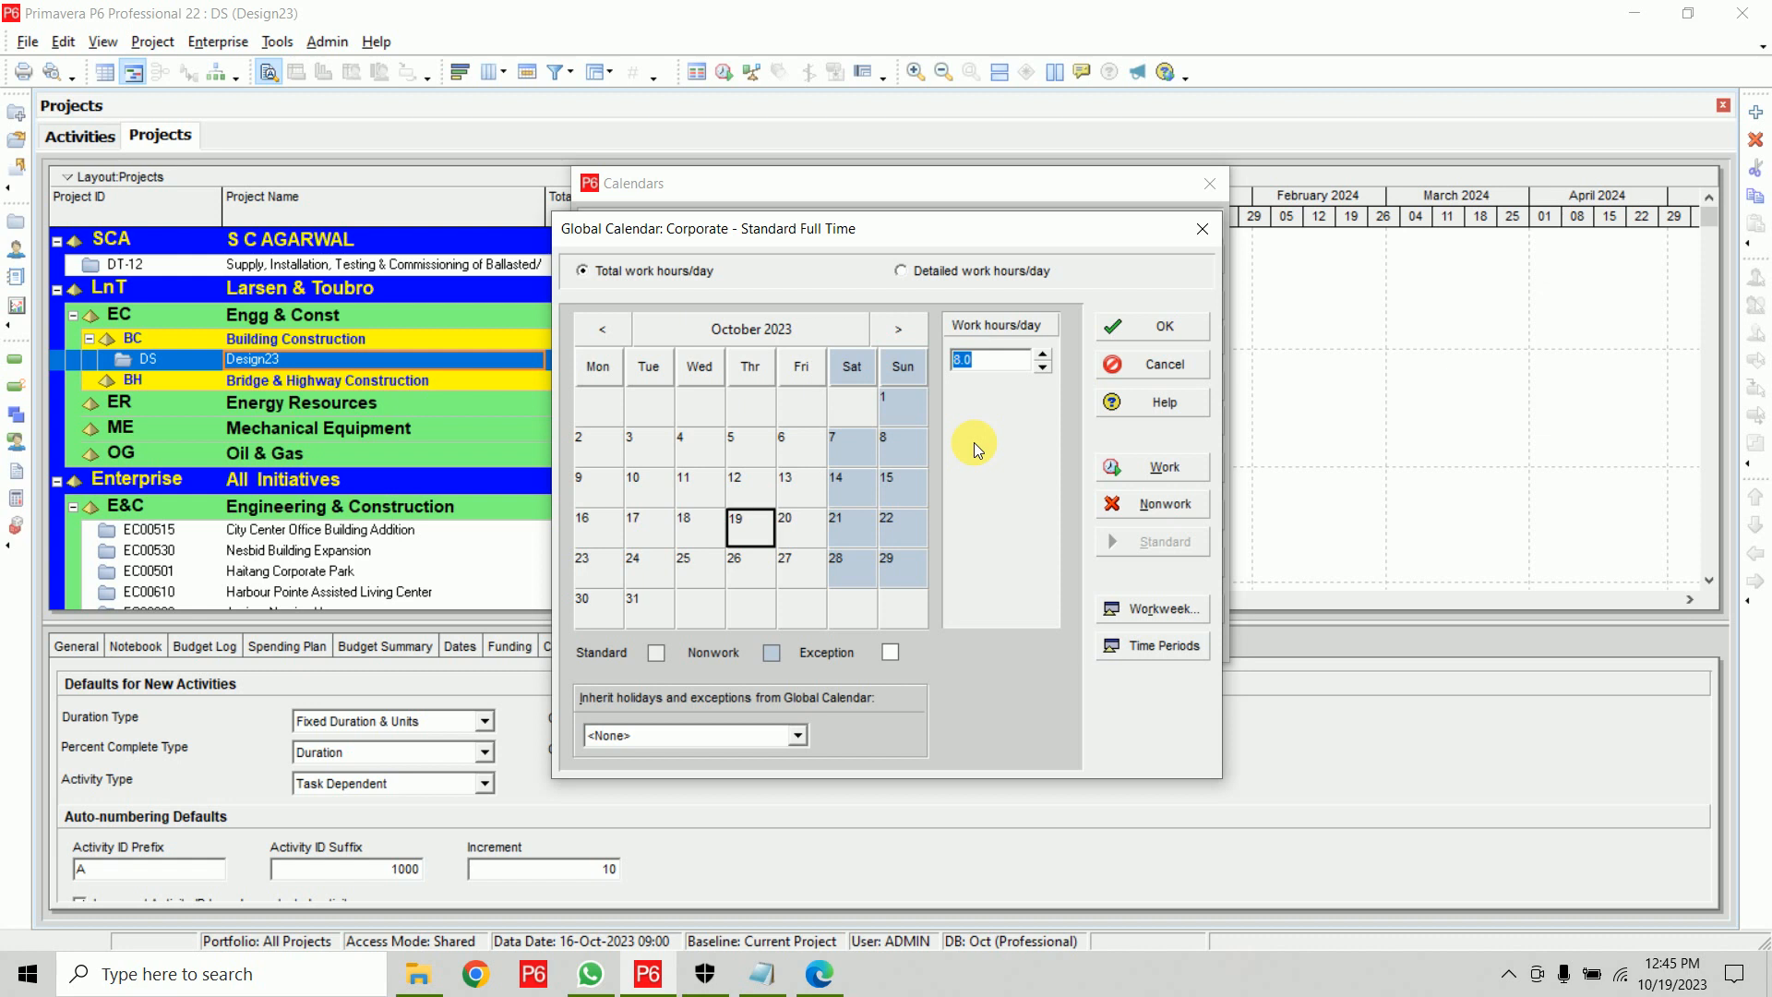
left_click(1117, 330)
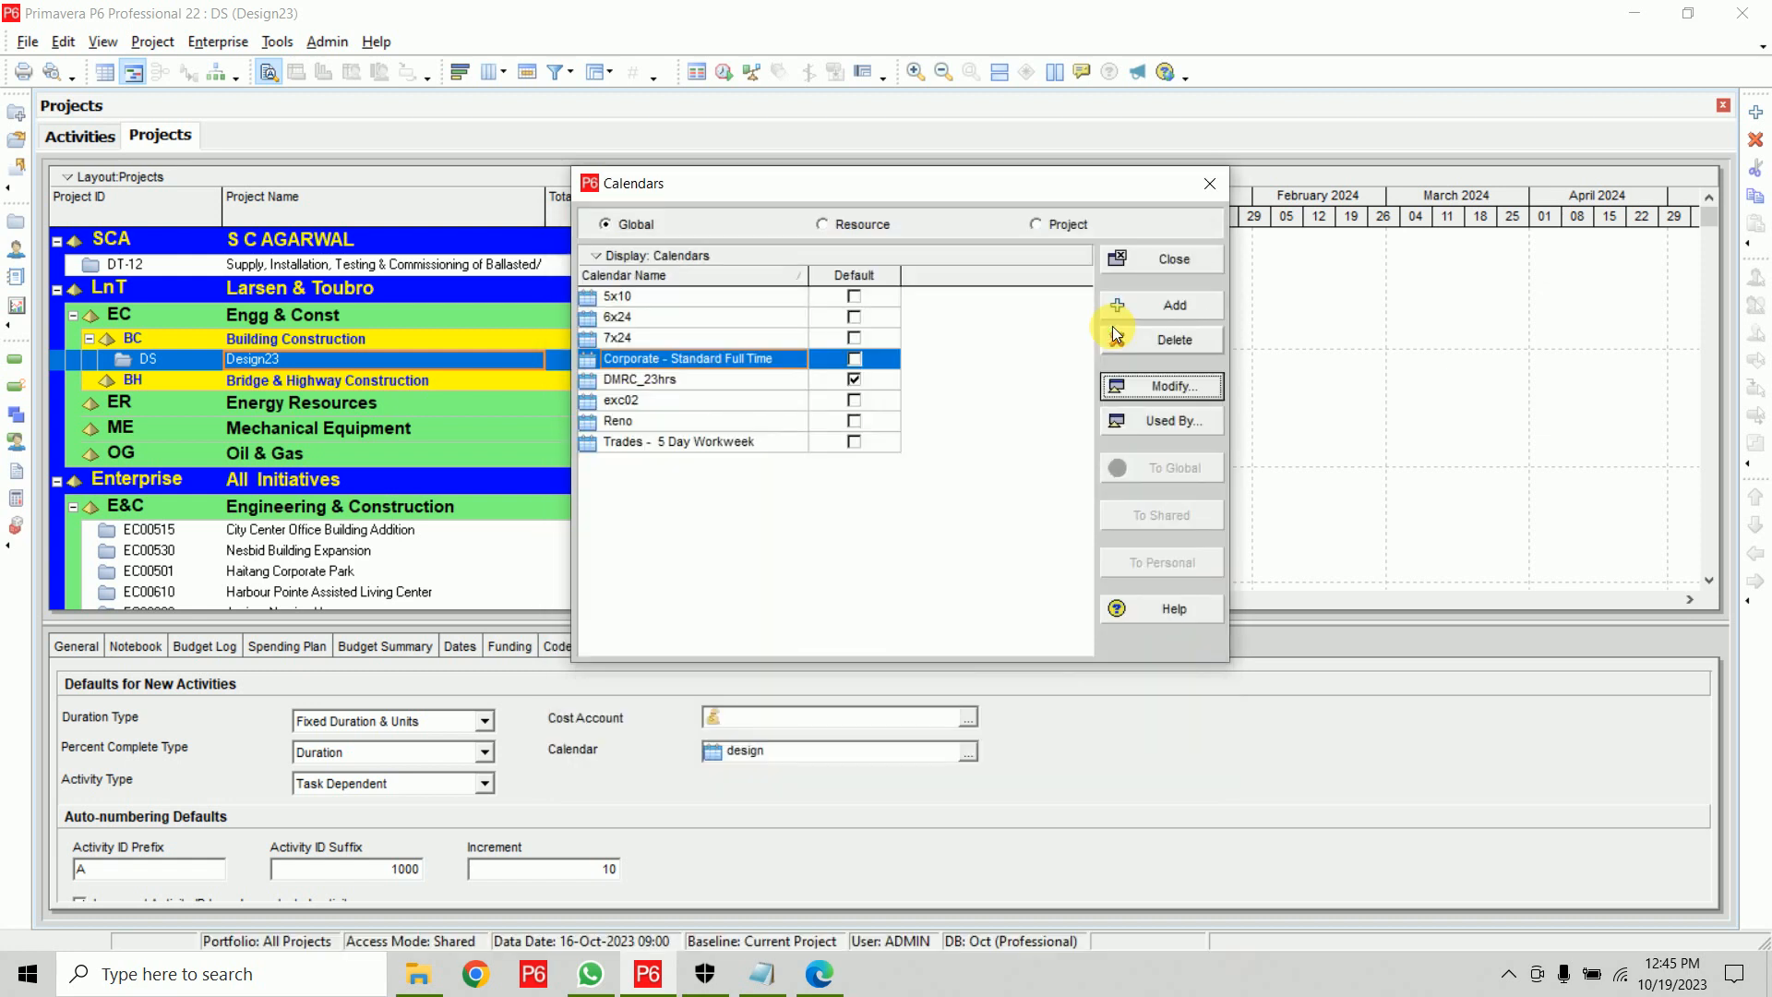
left_click(1121, 260)
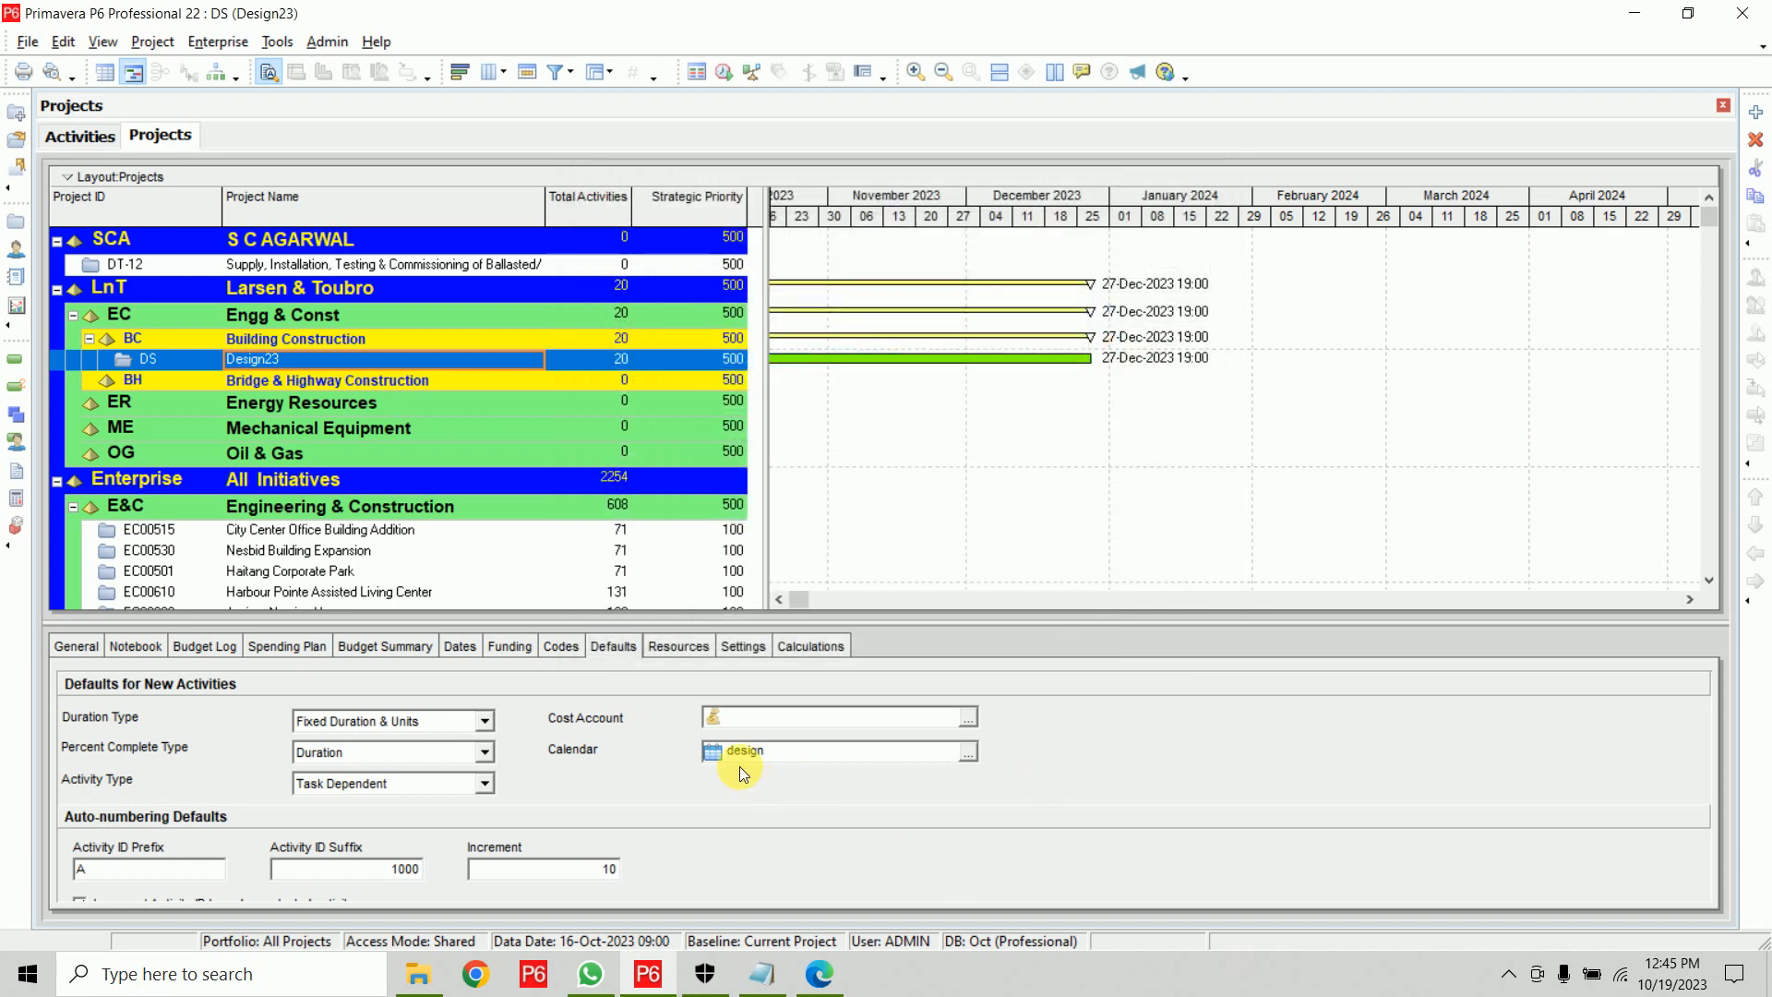
Set the Design23 project's default calendar to the global calendar "Corporate - Standard Full Time"
left_click(967, 753)
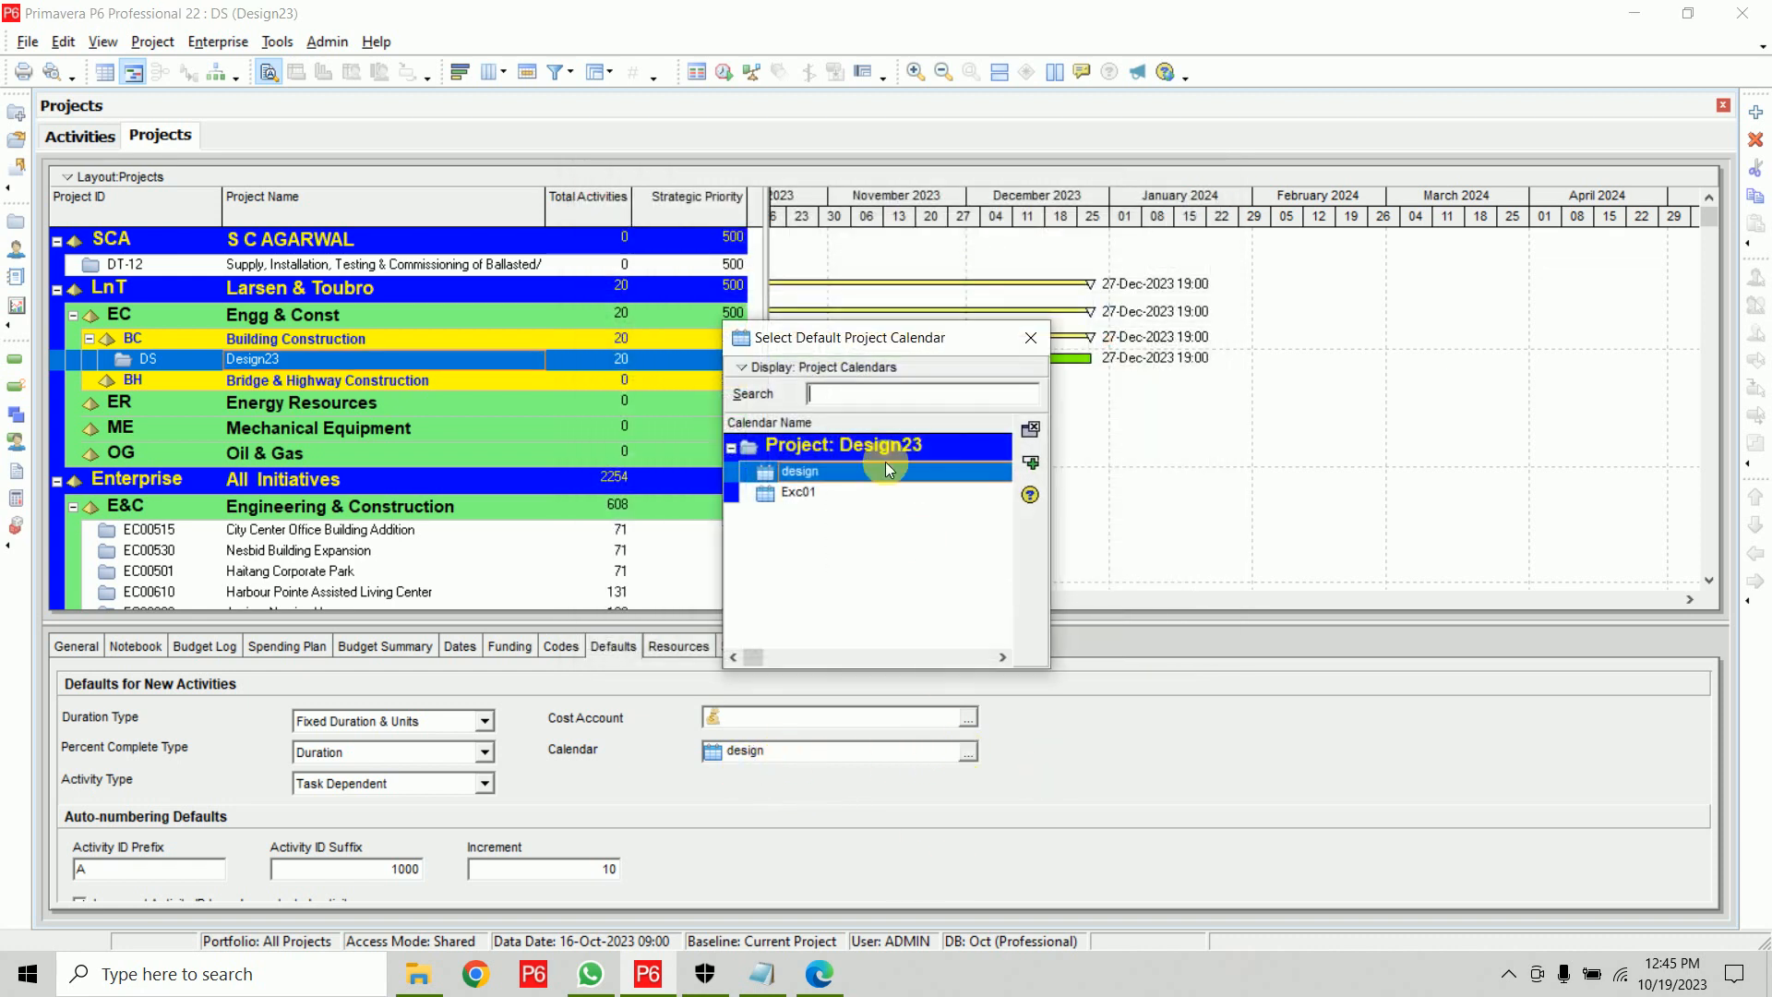
left_click(774, 367)
left_click(803, 394)
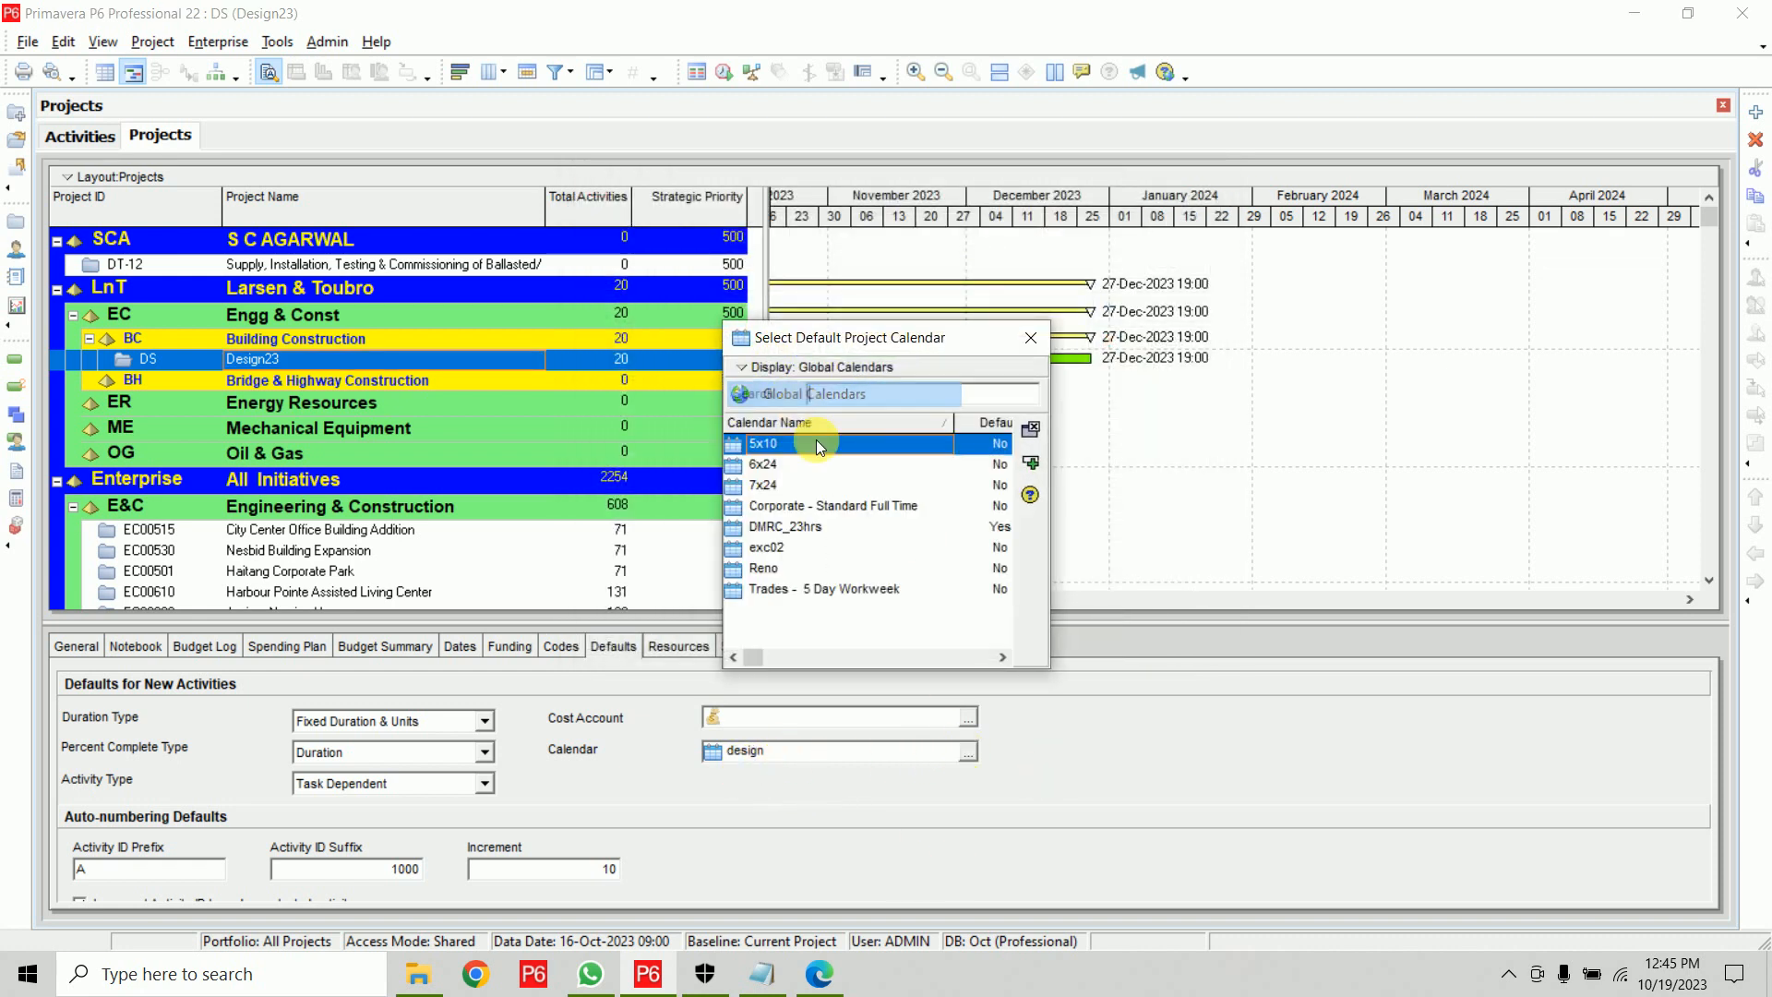
double_click(864, 506)
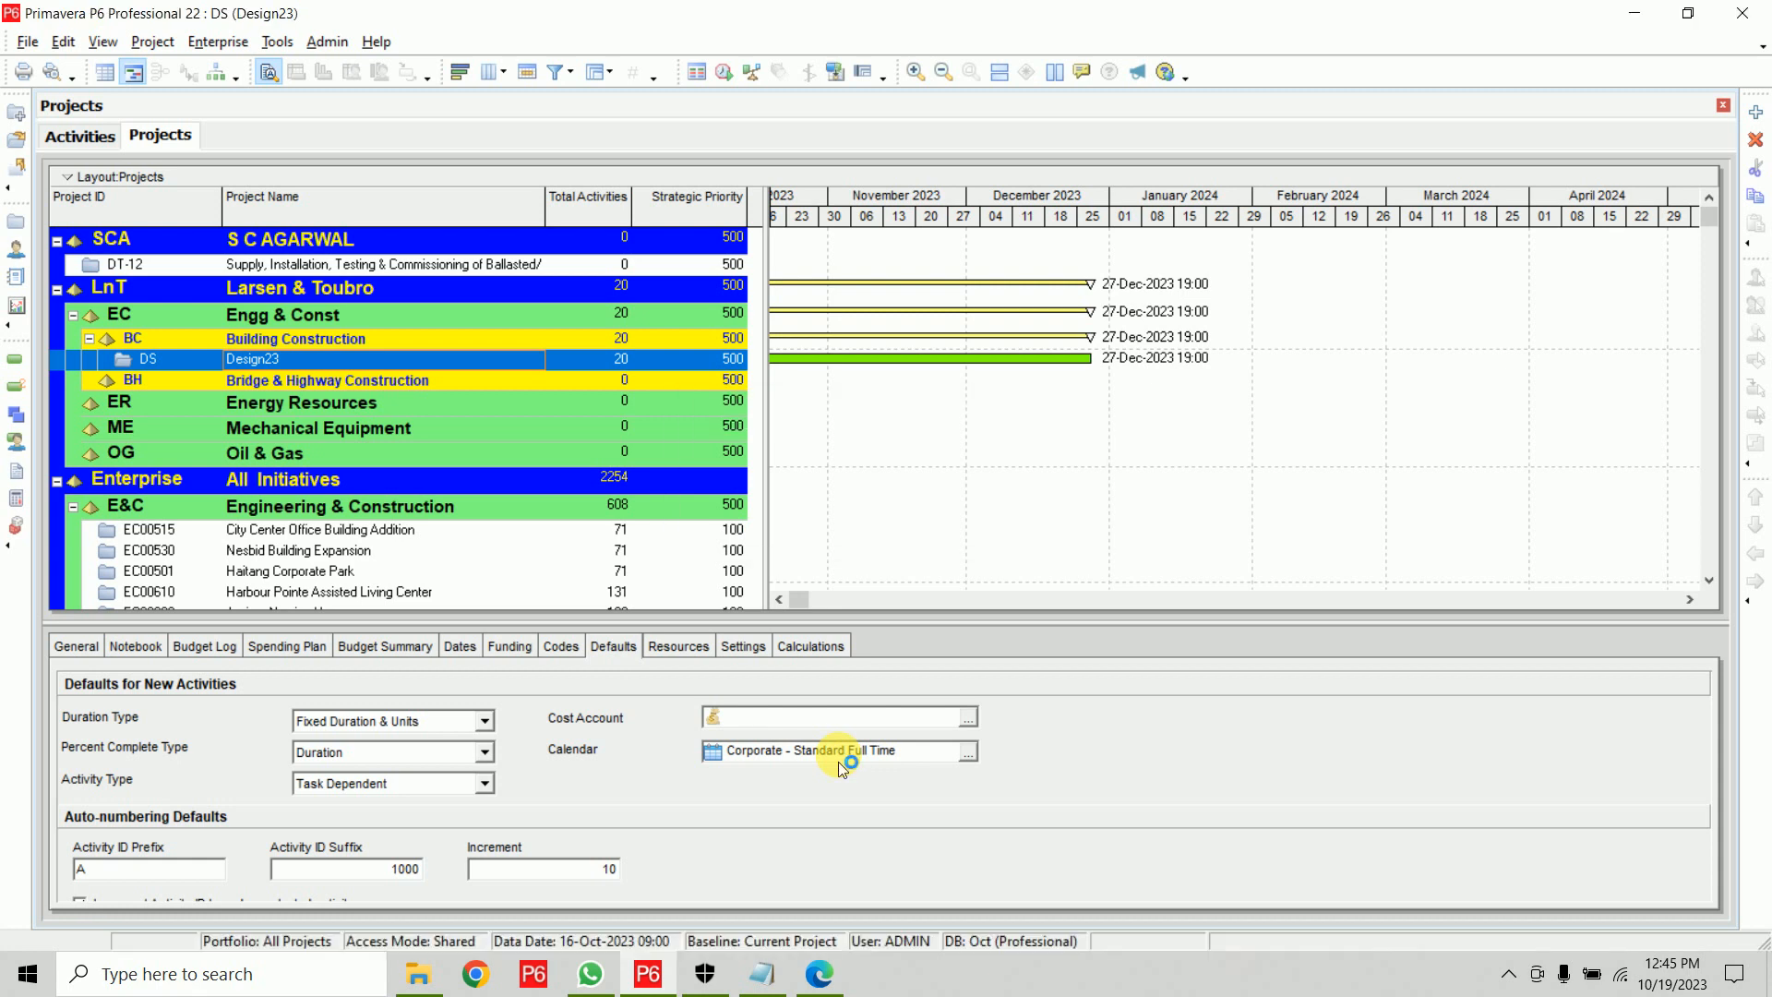
Assign the "Corporate - Standard Full Time" calendar to activity A1000 Start The Project
left_click(66, 132)
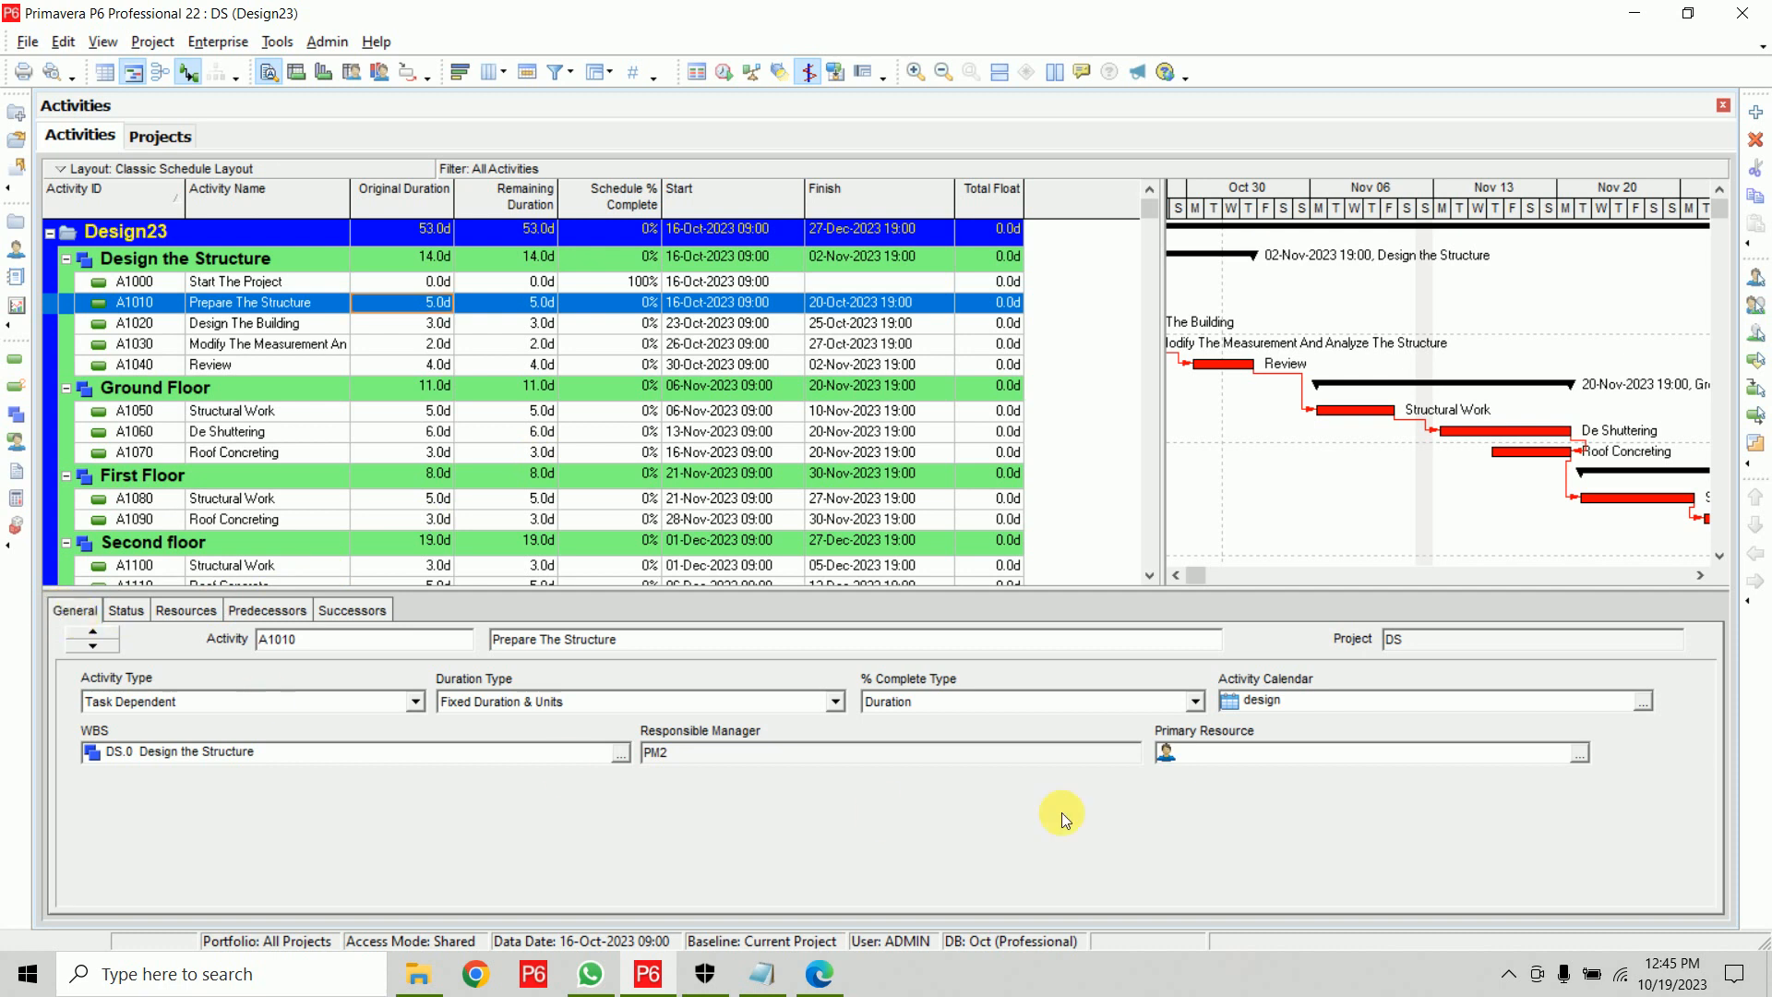
left_click_drag(1339, 712, 1166, 716)
left_click(287, 287)
left_click(1642, 704)
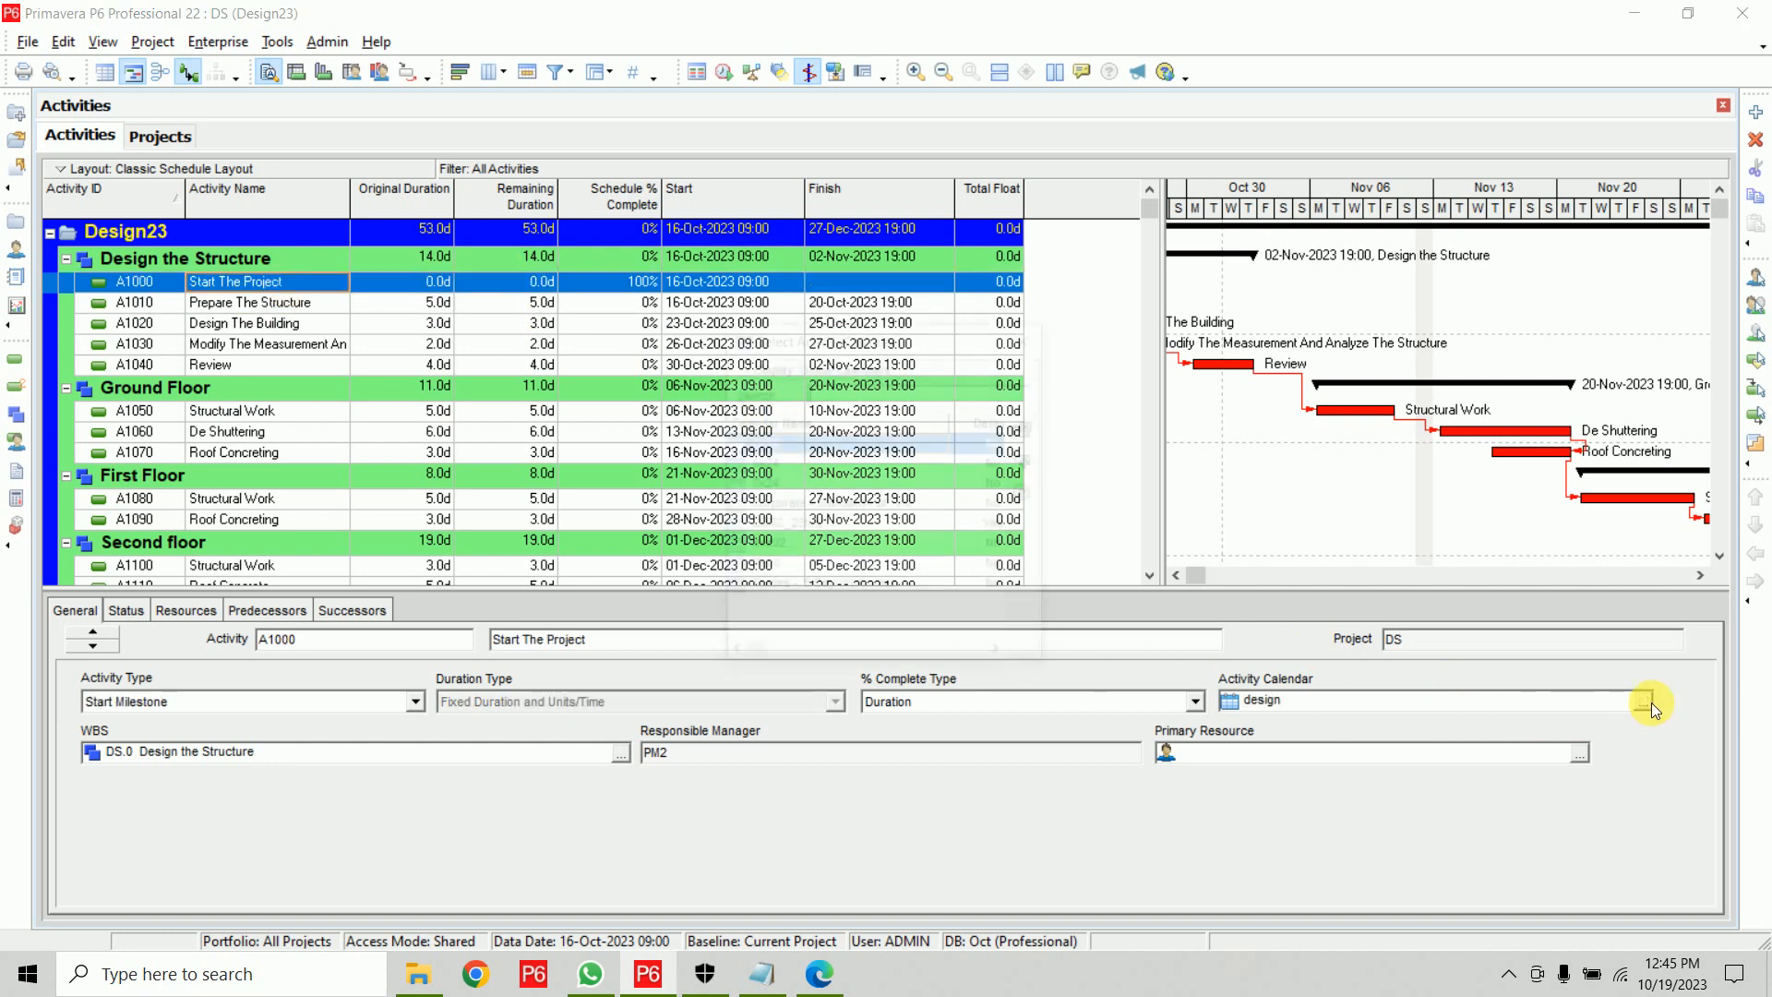
left_click(825, 507)
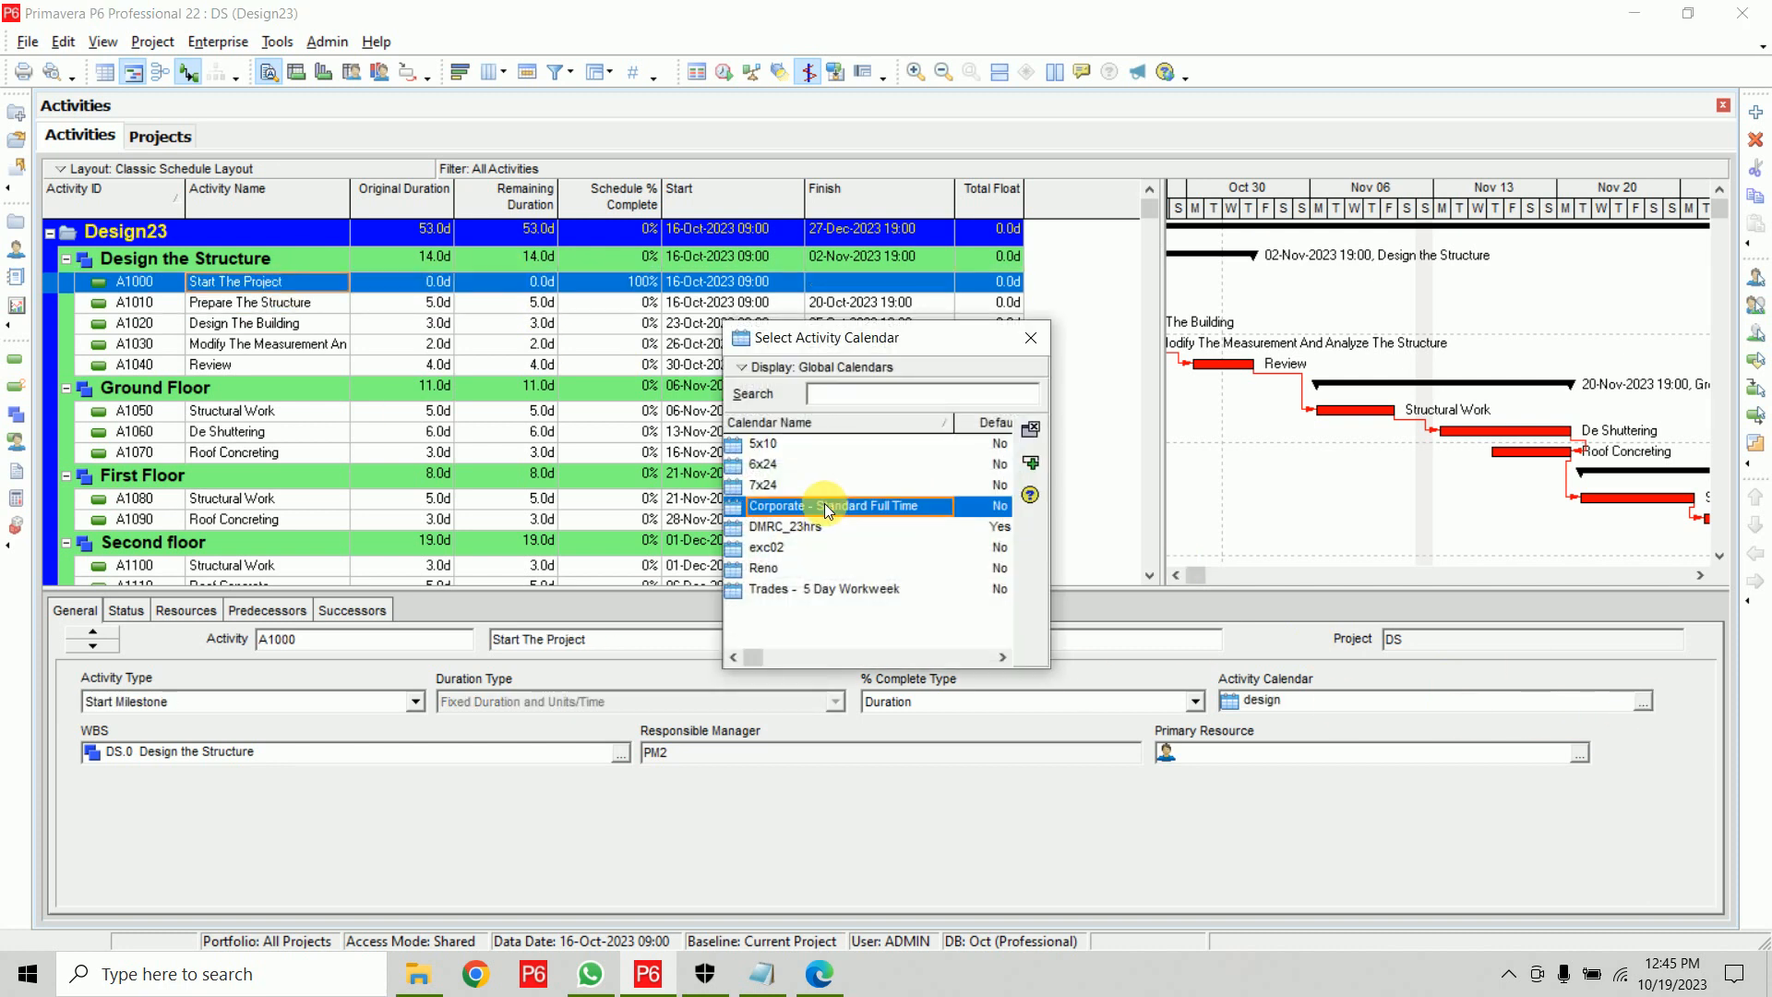
left_click(1031, 462)
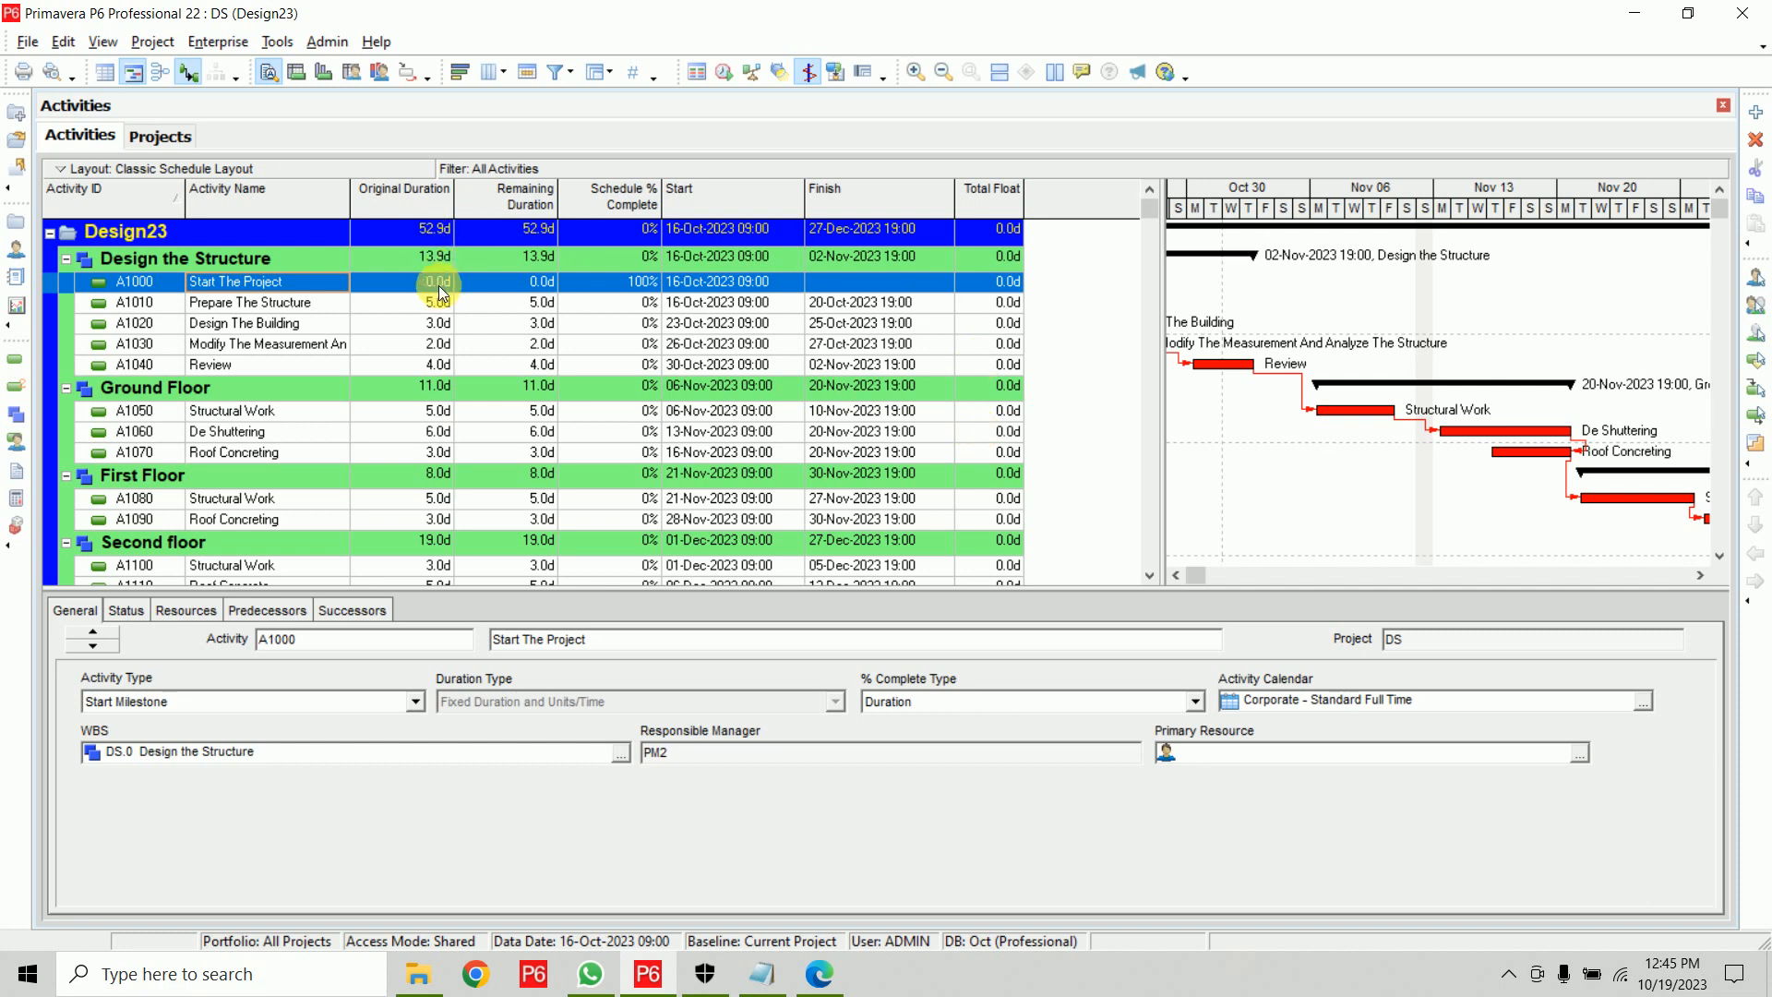
Select activity A1010 Prepare The Structure and compute its total work hours as 9*5 in Calculator
left_click(472, 307)
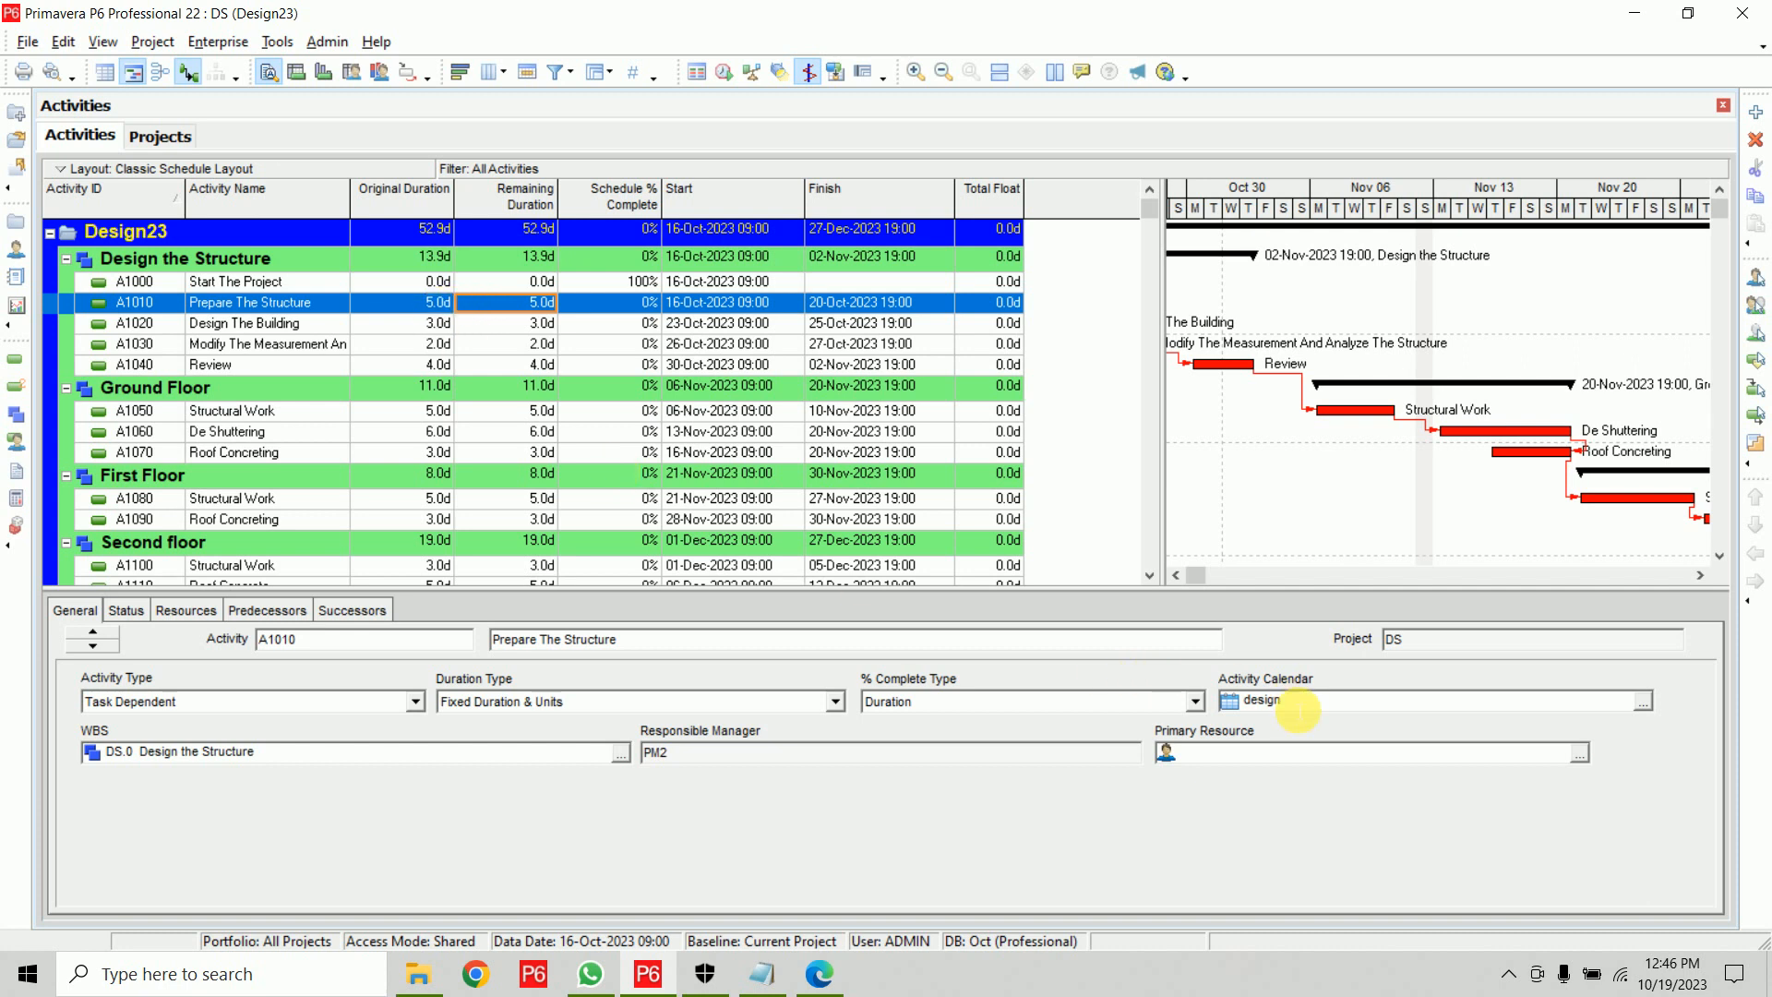
key("super")
type("calc")
key("Return")
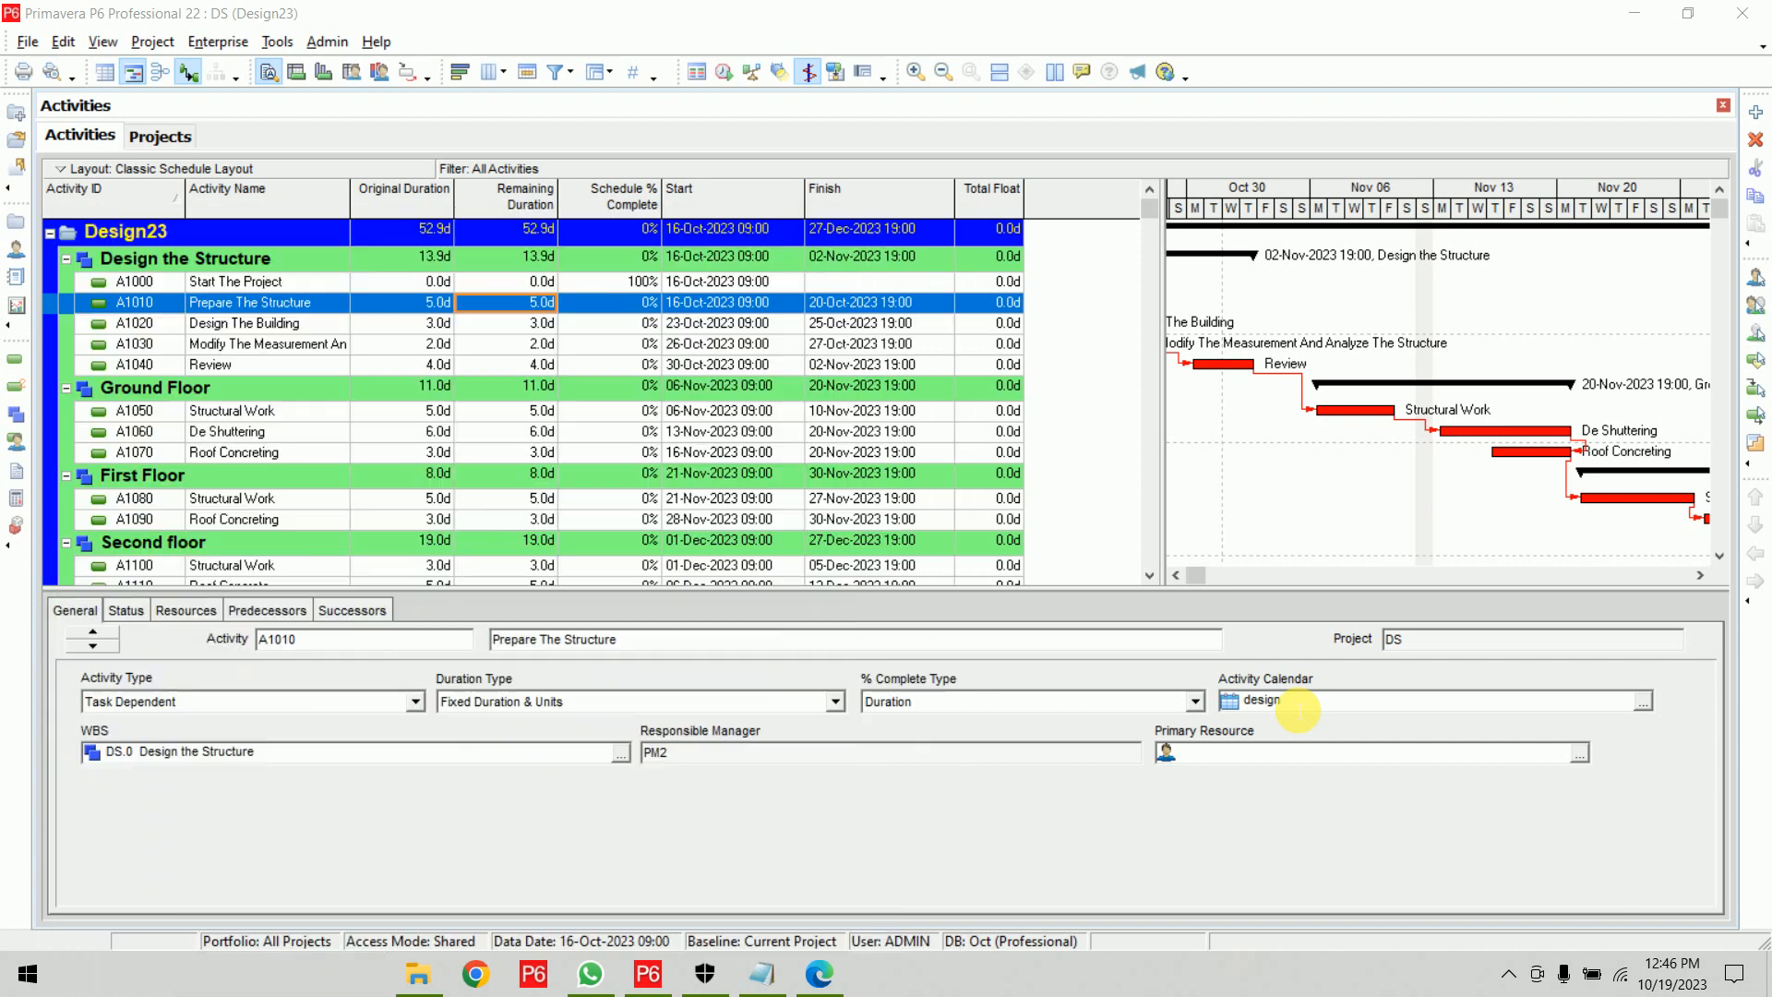
type("9*5")
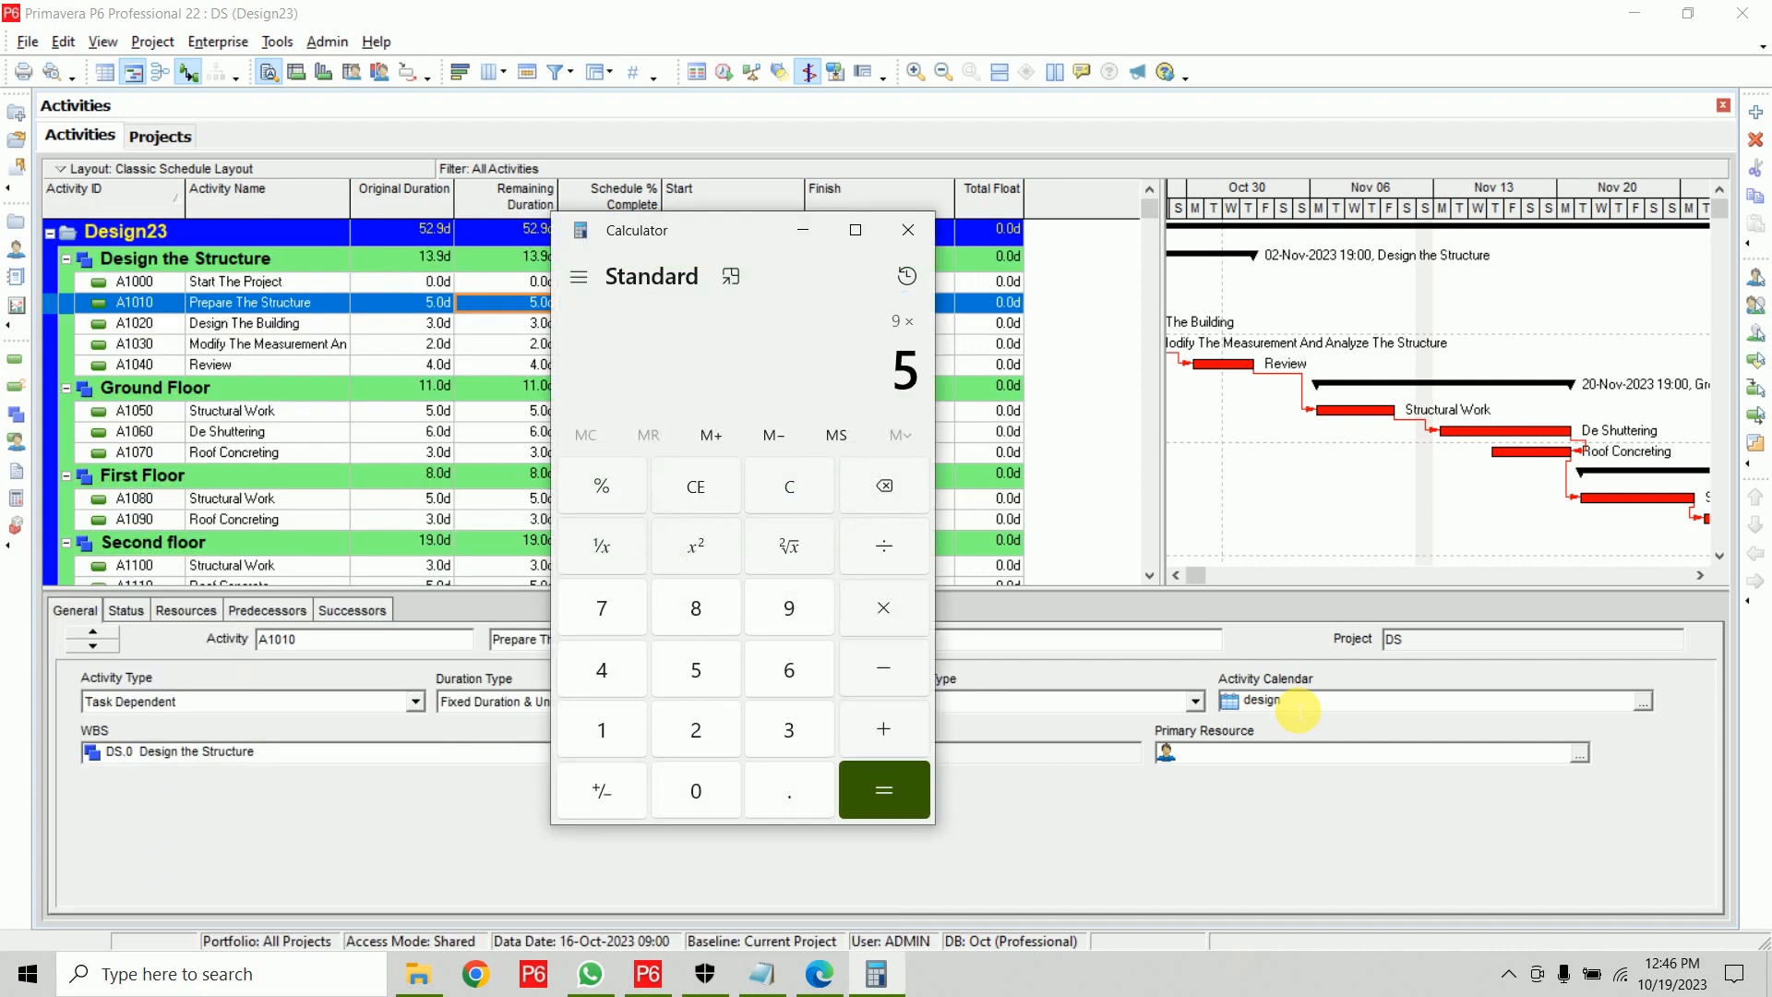
key("Return")
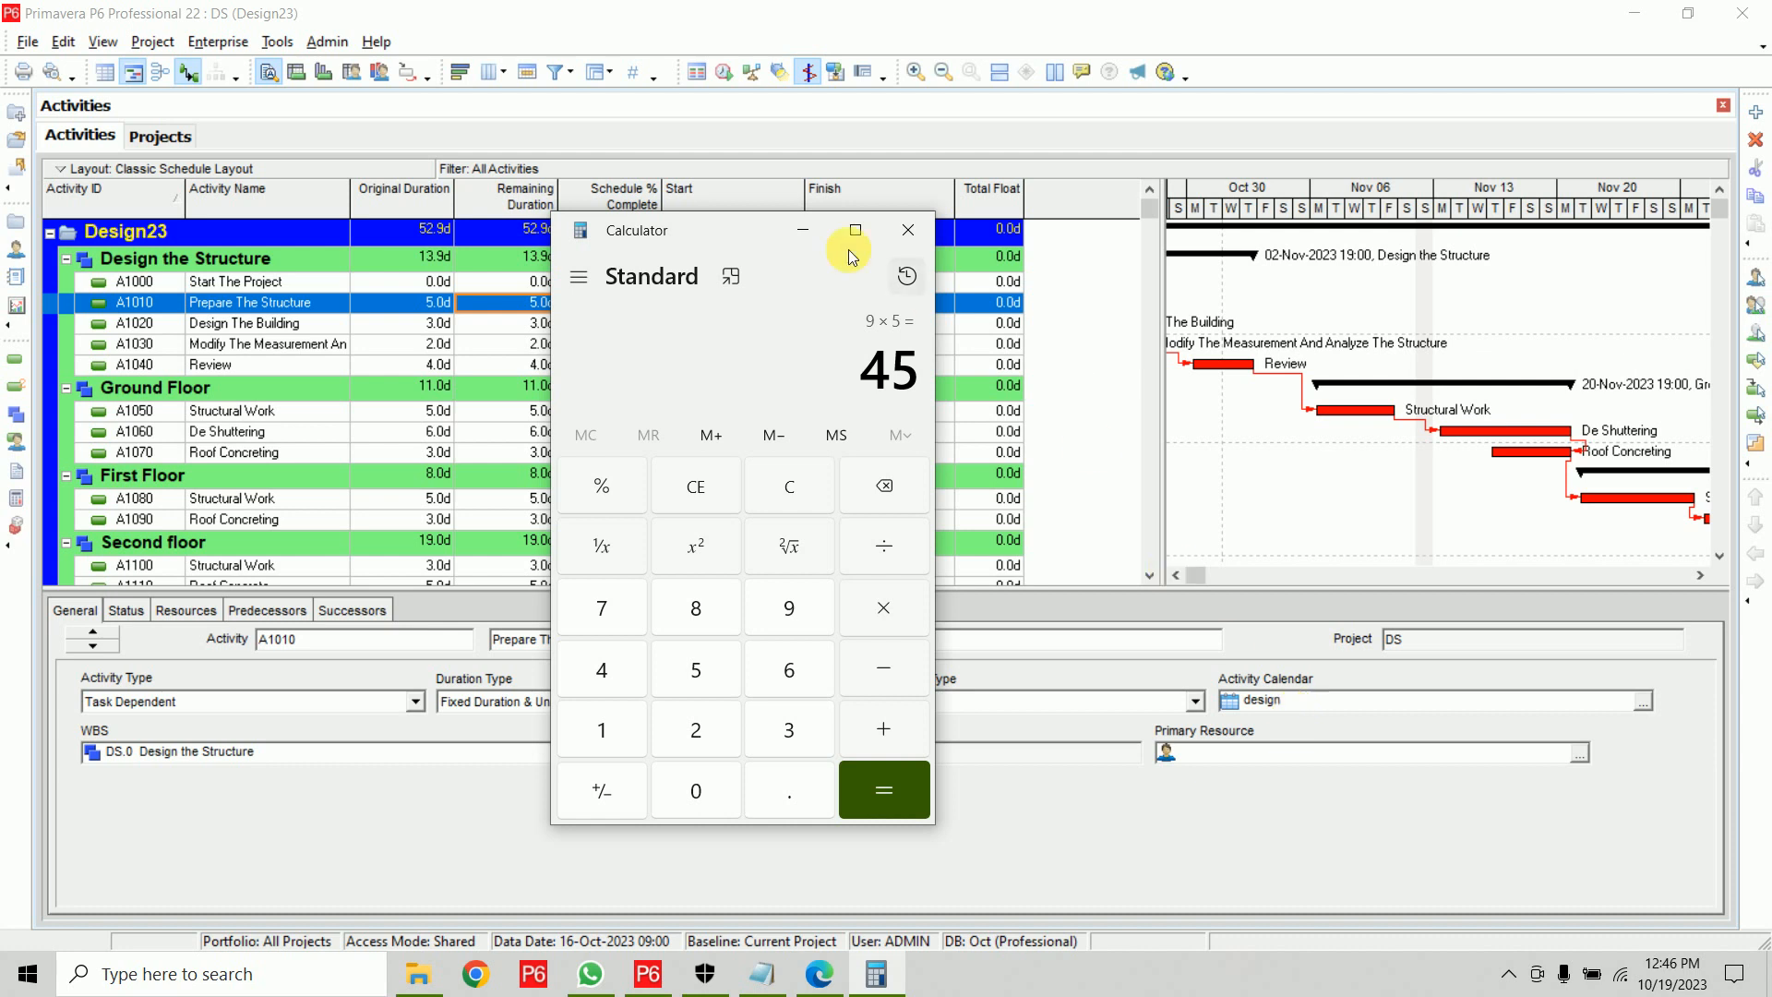
left_click(803, 230)
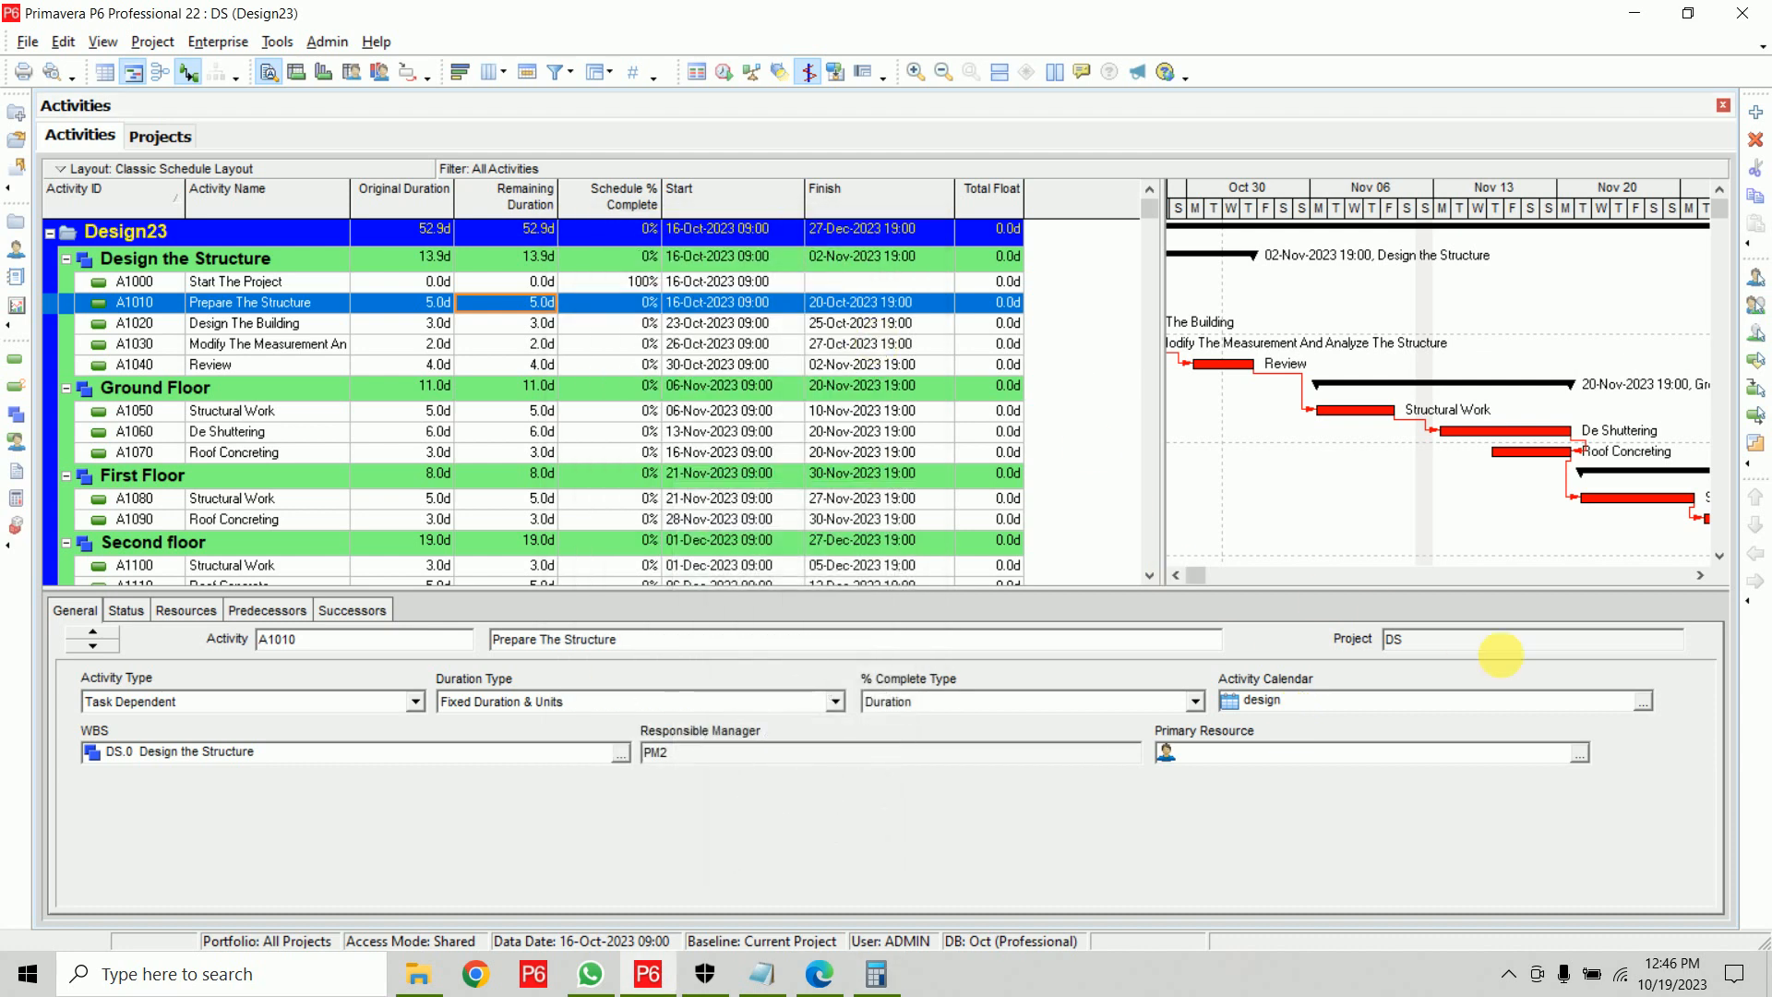
Assign the "Corporate - Standard Full Time" calendar to activity A1010 Prepare The Structure
left_click(1642, 703)
double_click(817, 507)
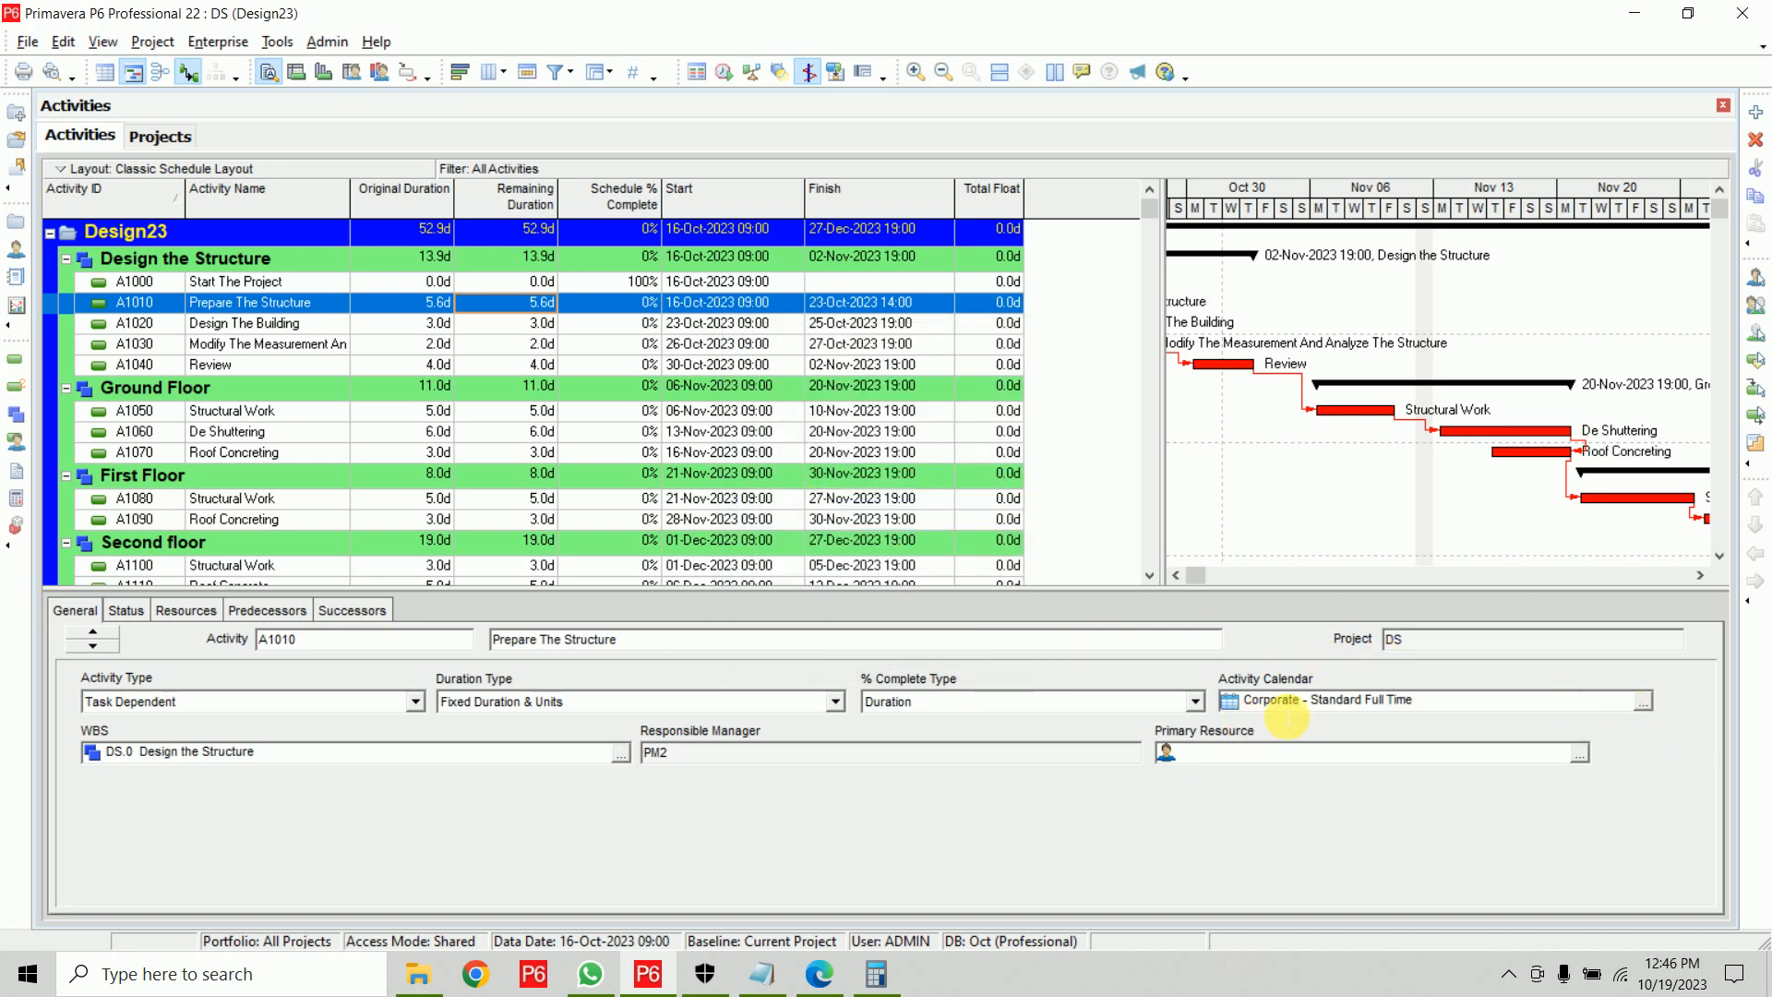
Divide the computed work hours by 8 in Calculator, then return to the activity list in Primavera P6
left_click(876, 974)
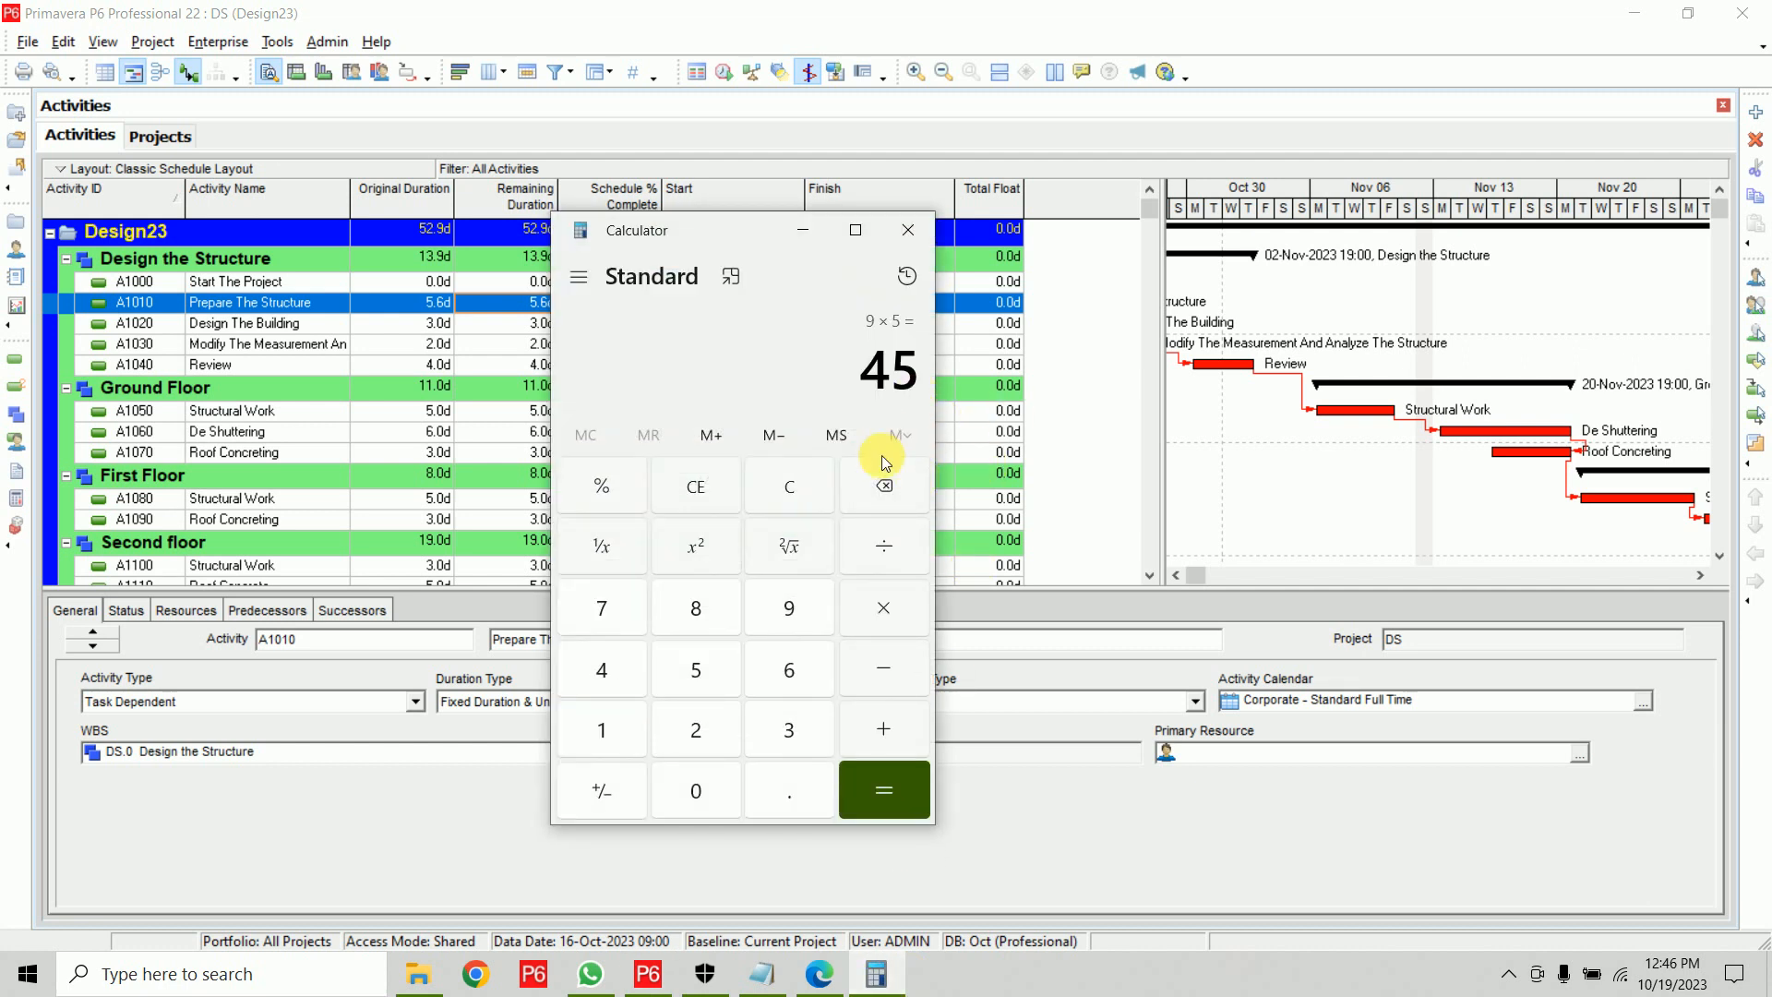
left_click(884, 542)
left_click(698, 607)
left_click(895, 806)
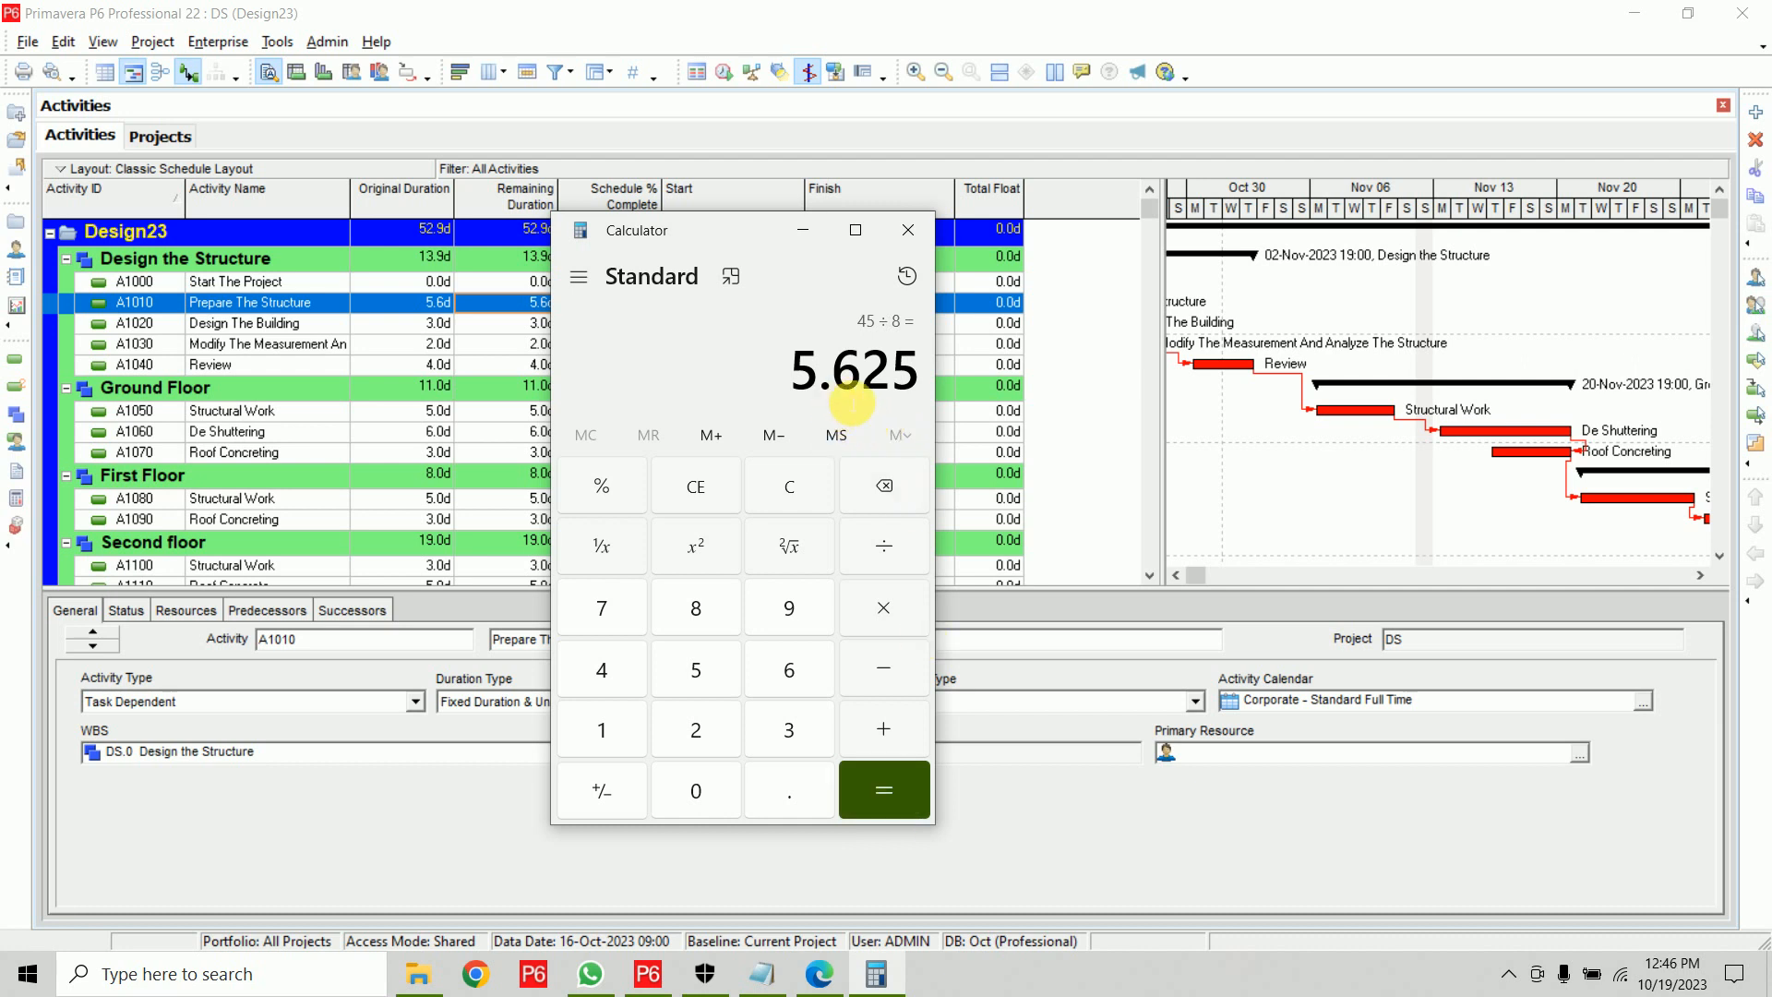
left_click(805, 231)
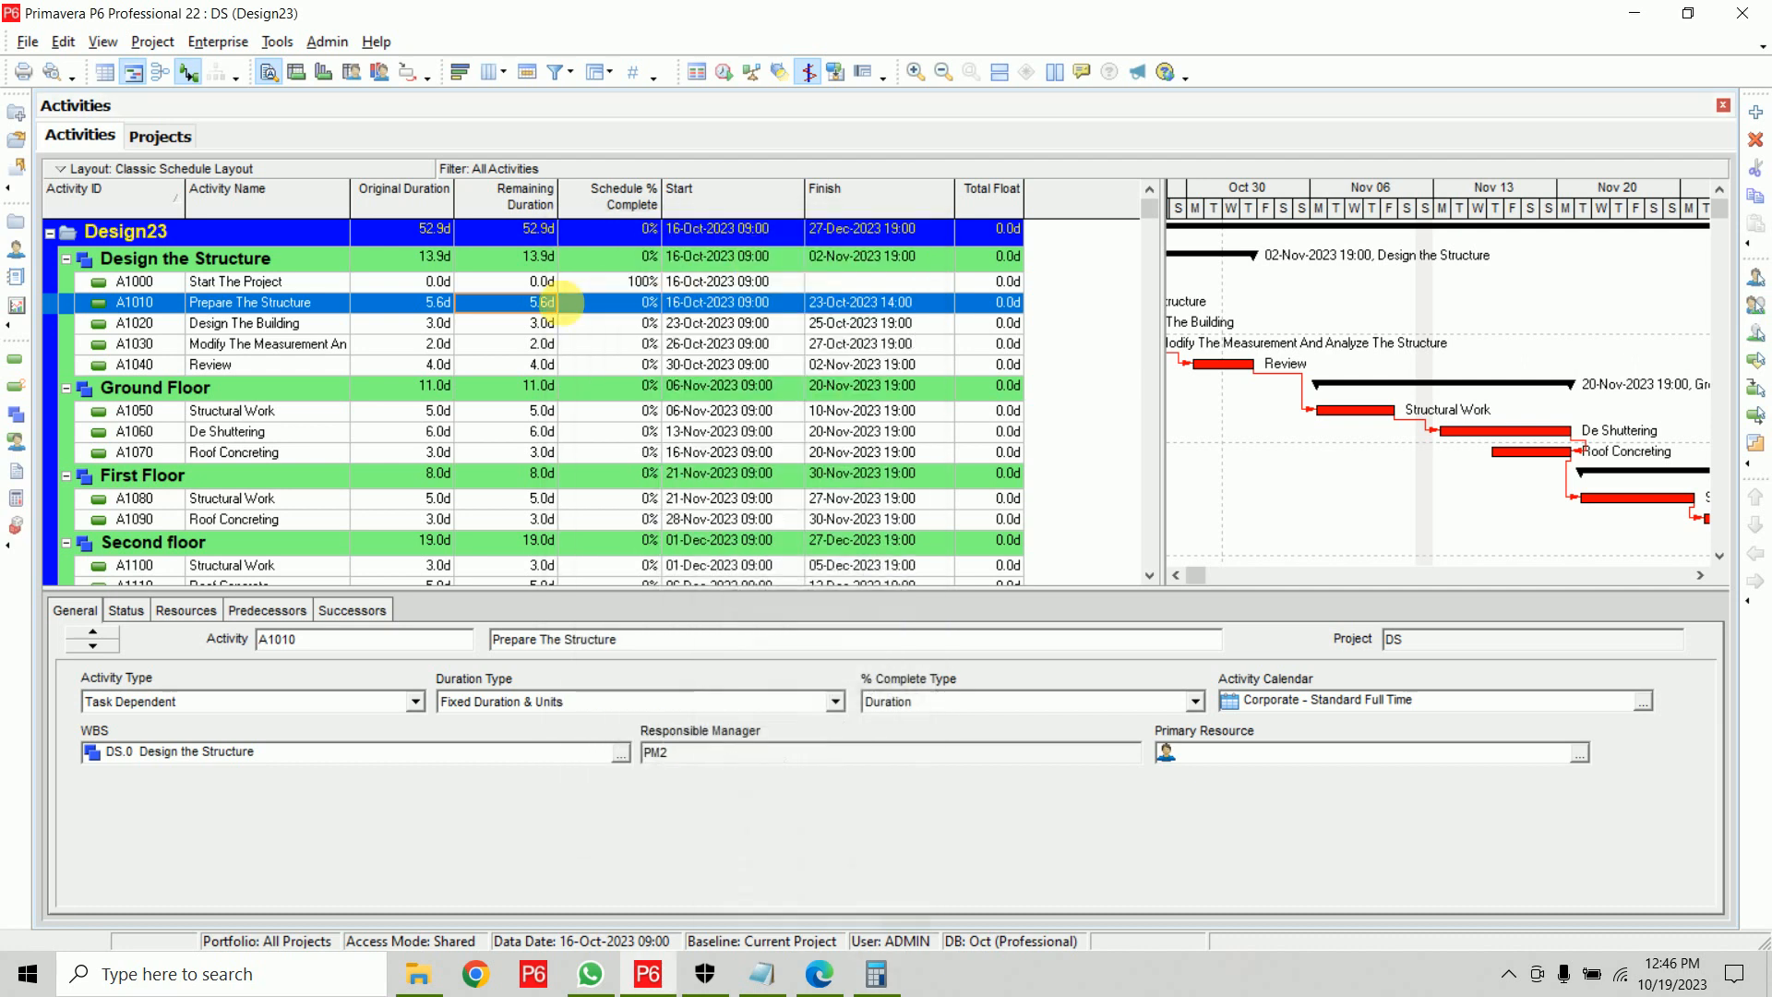
Set the original duration of activity A1010 Prepare The Structure to 5 days
left_click(437, 308)
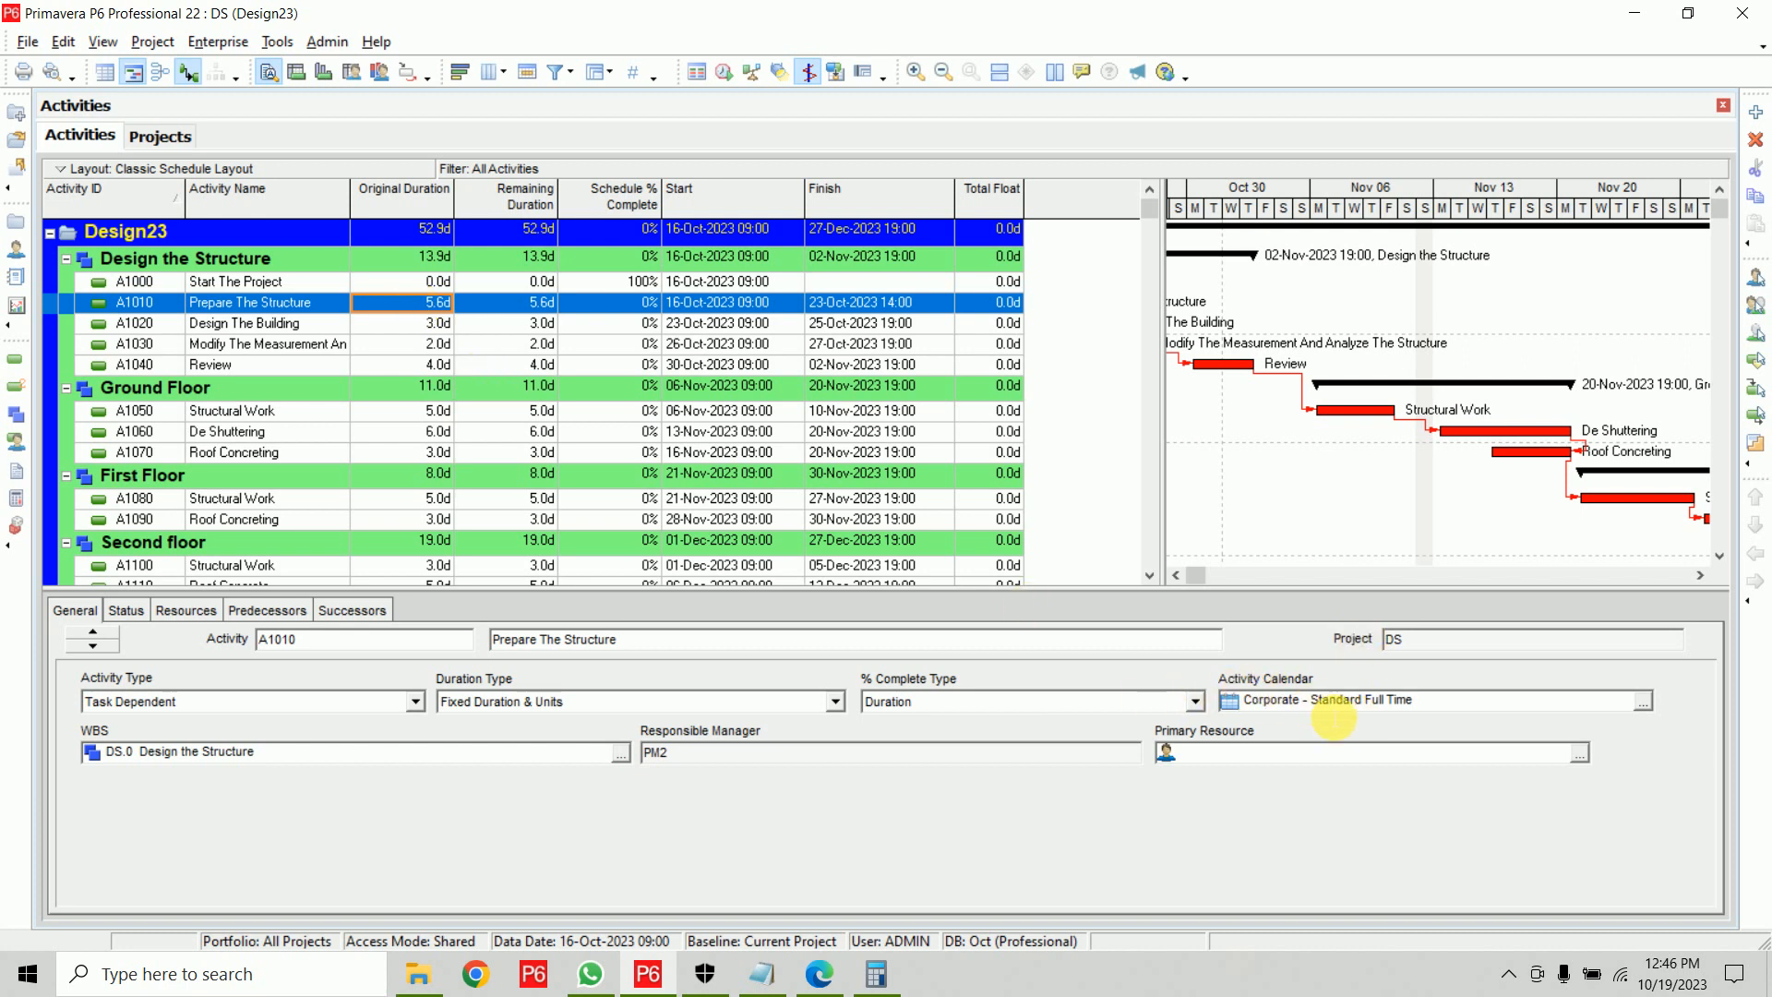
left_click(392, 302)
type("5")
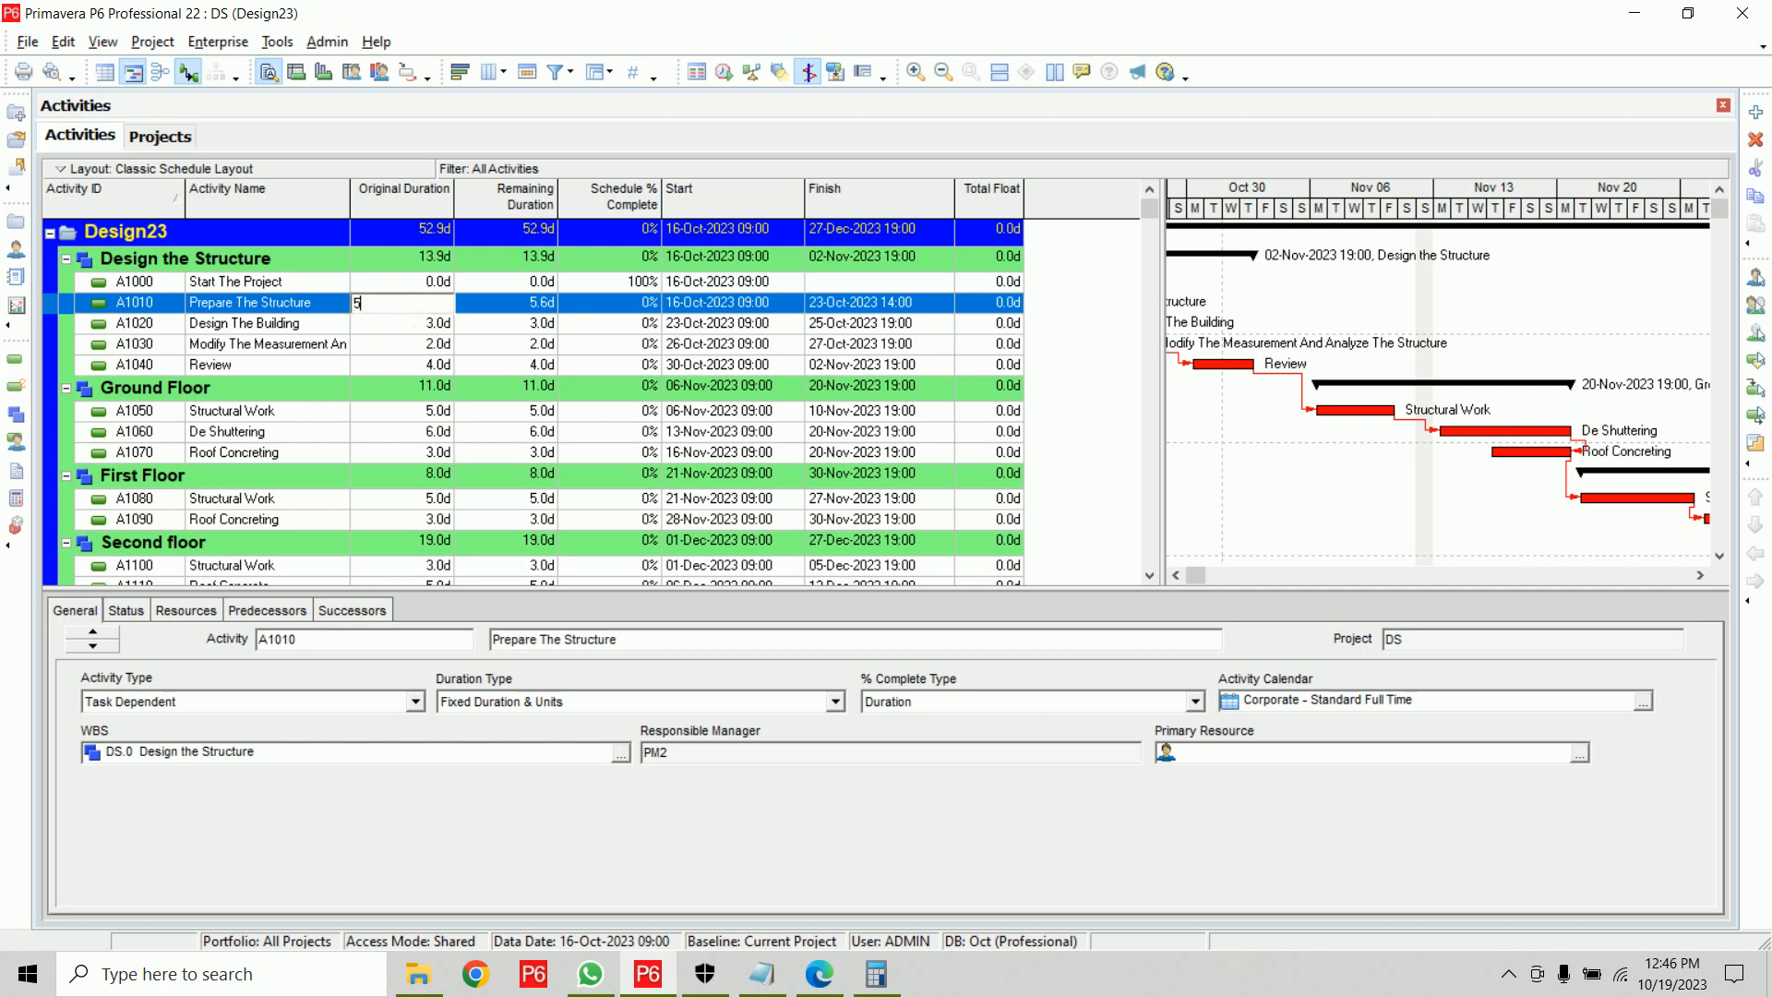
key("Return")
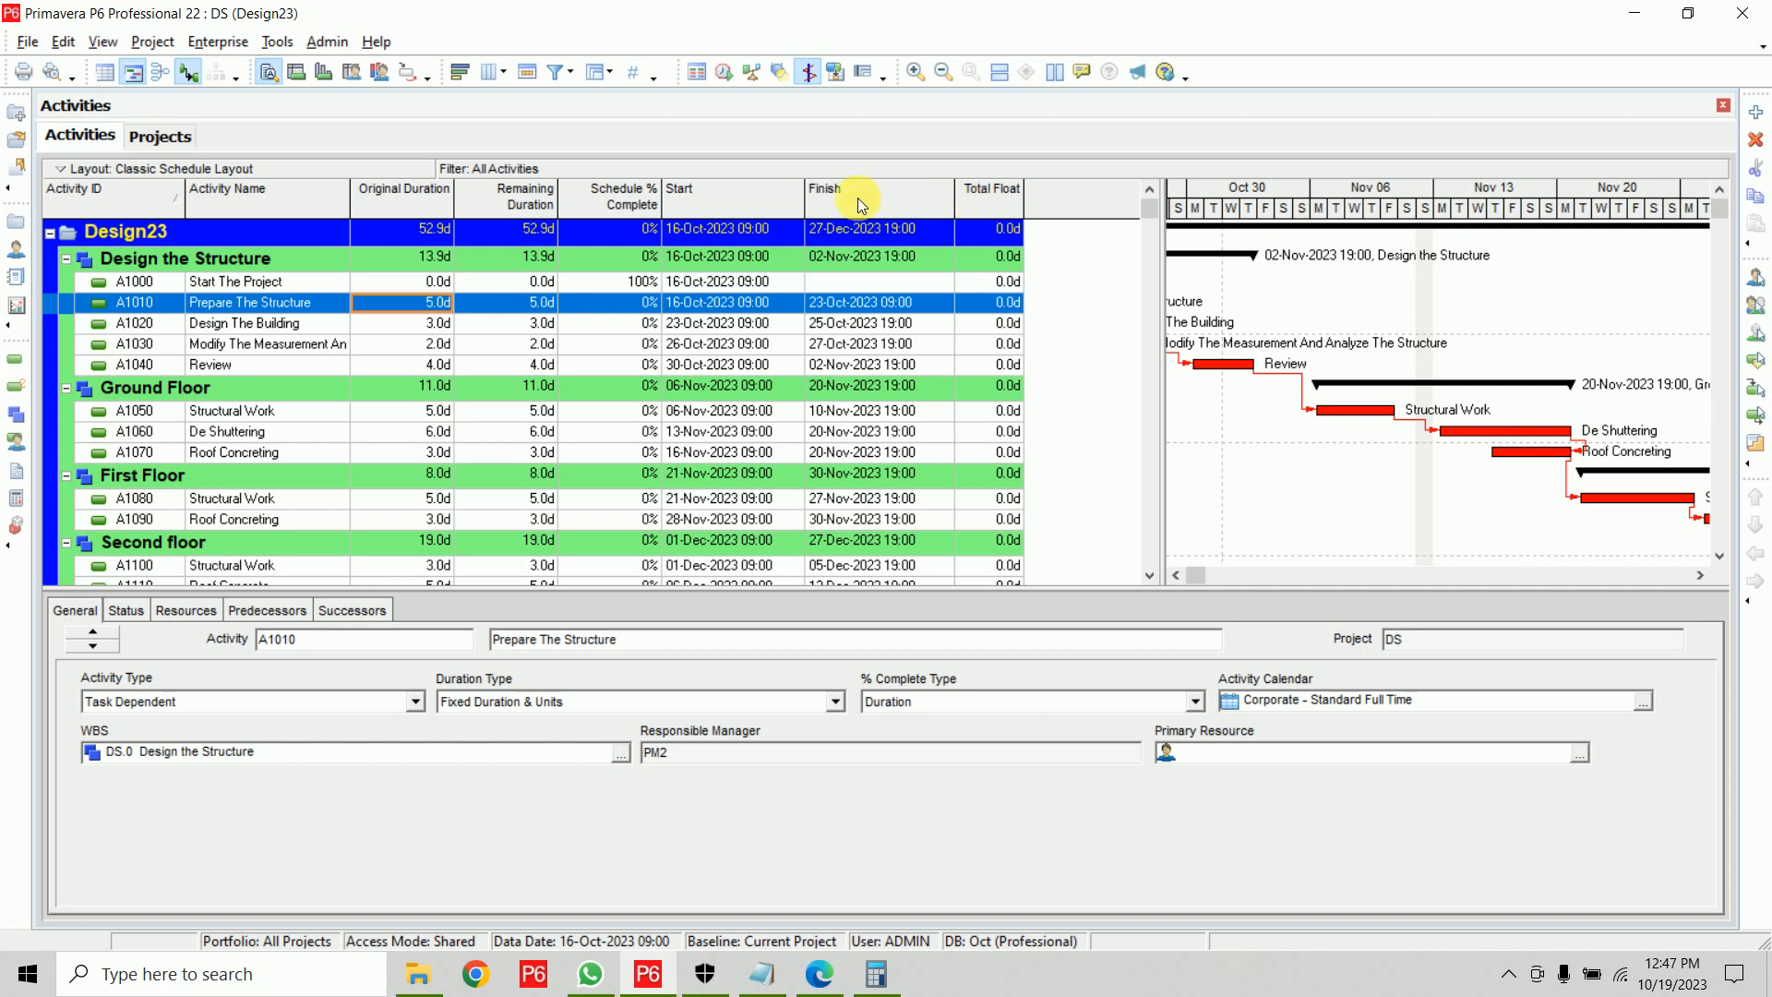
Open the column settings of the activity table, then reposition and enlarge the Columns dialog
right_click(972, 202)
right_click(785, 196)
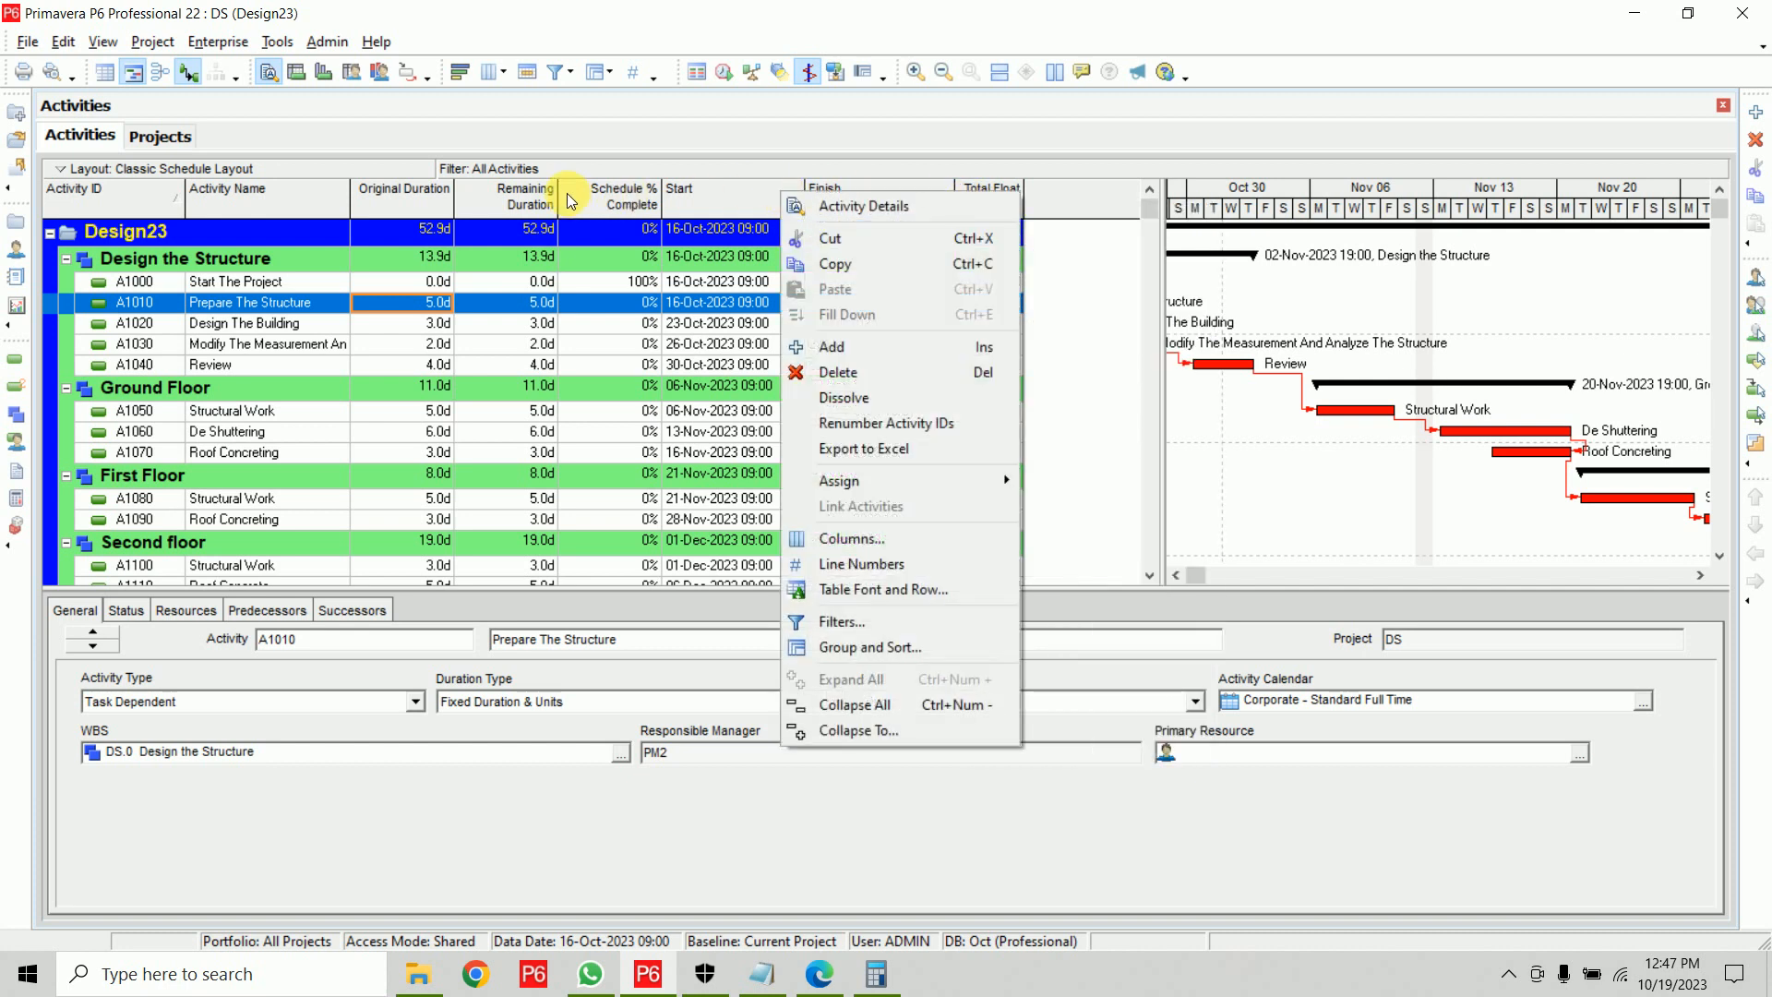
right_click(565, 196)
right_click(824, 201)
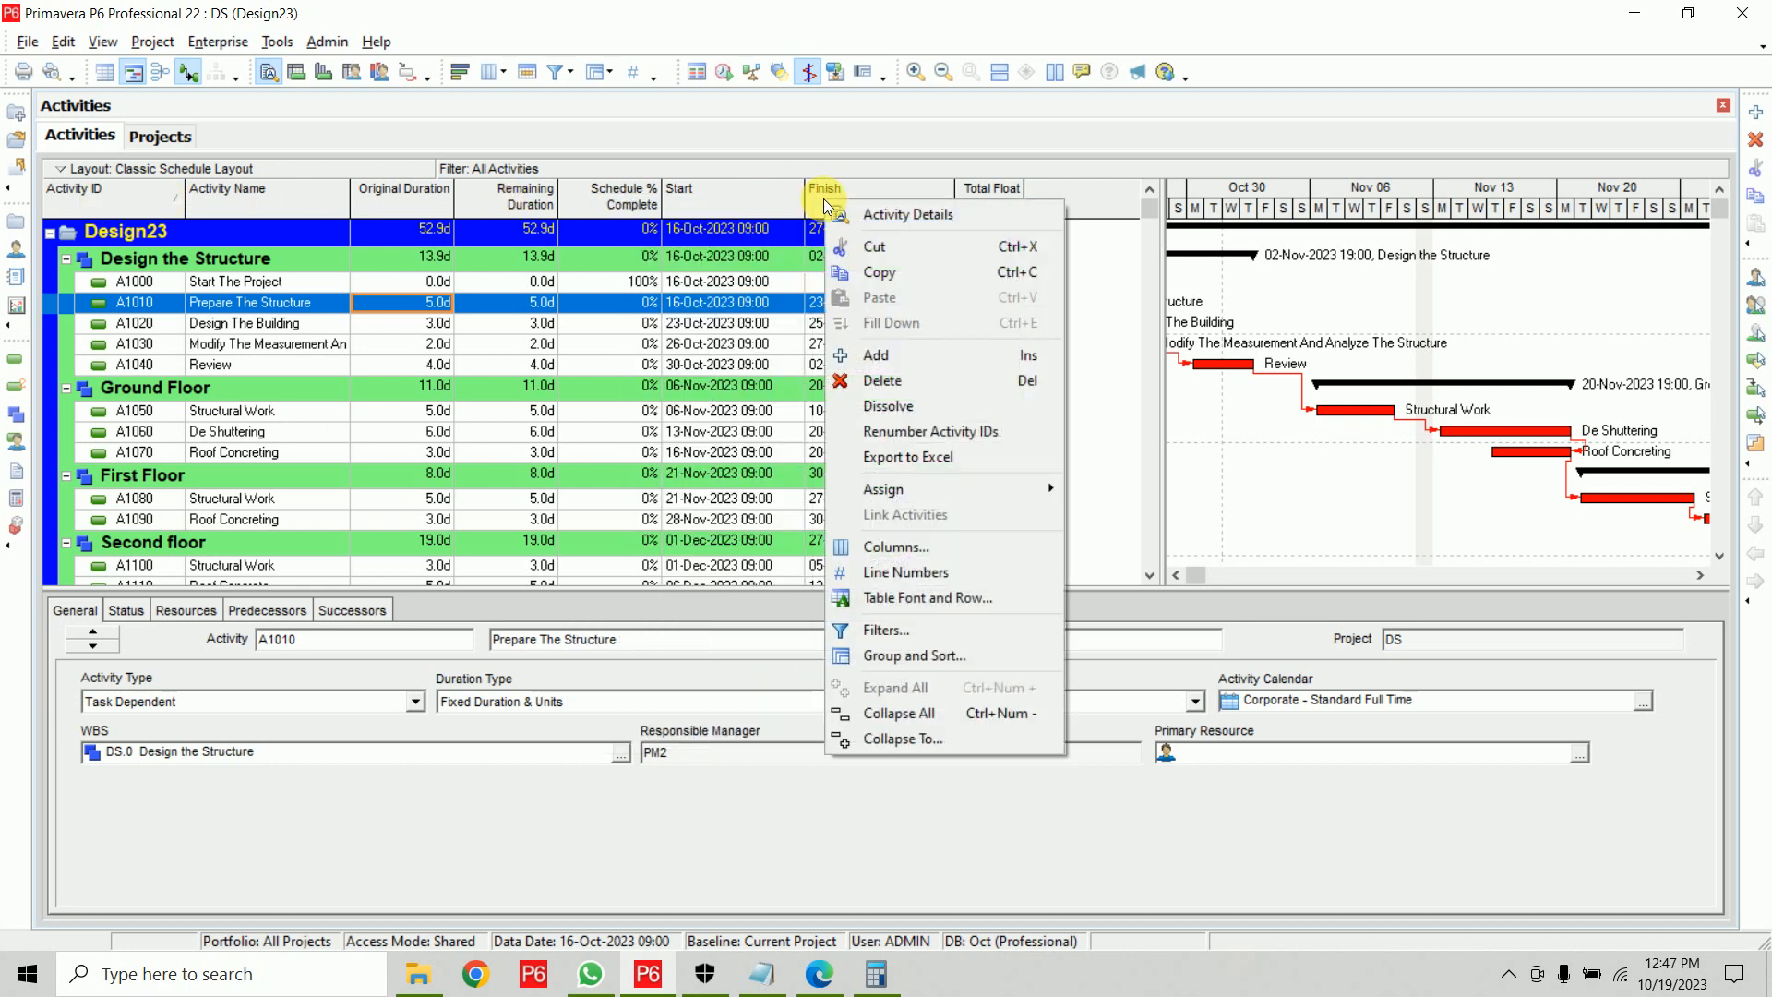
left_click(971, 545)
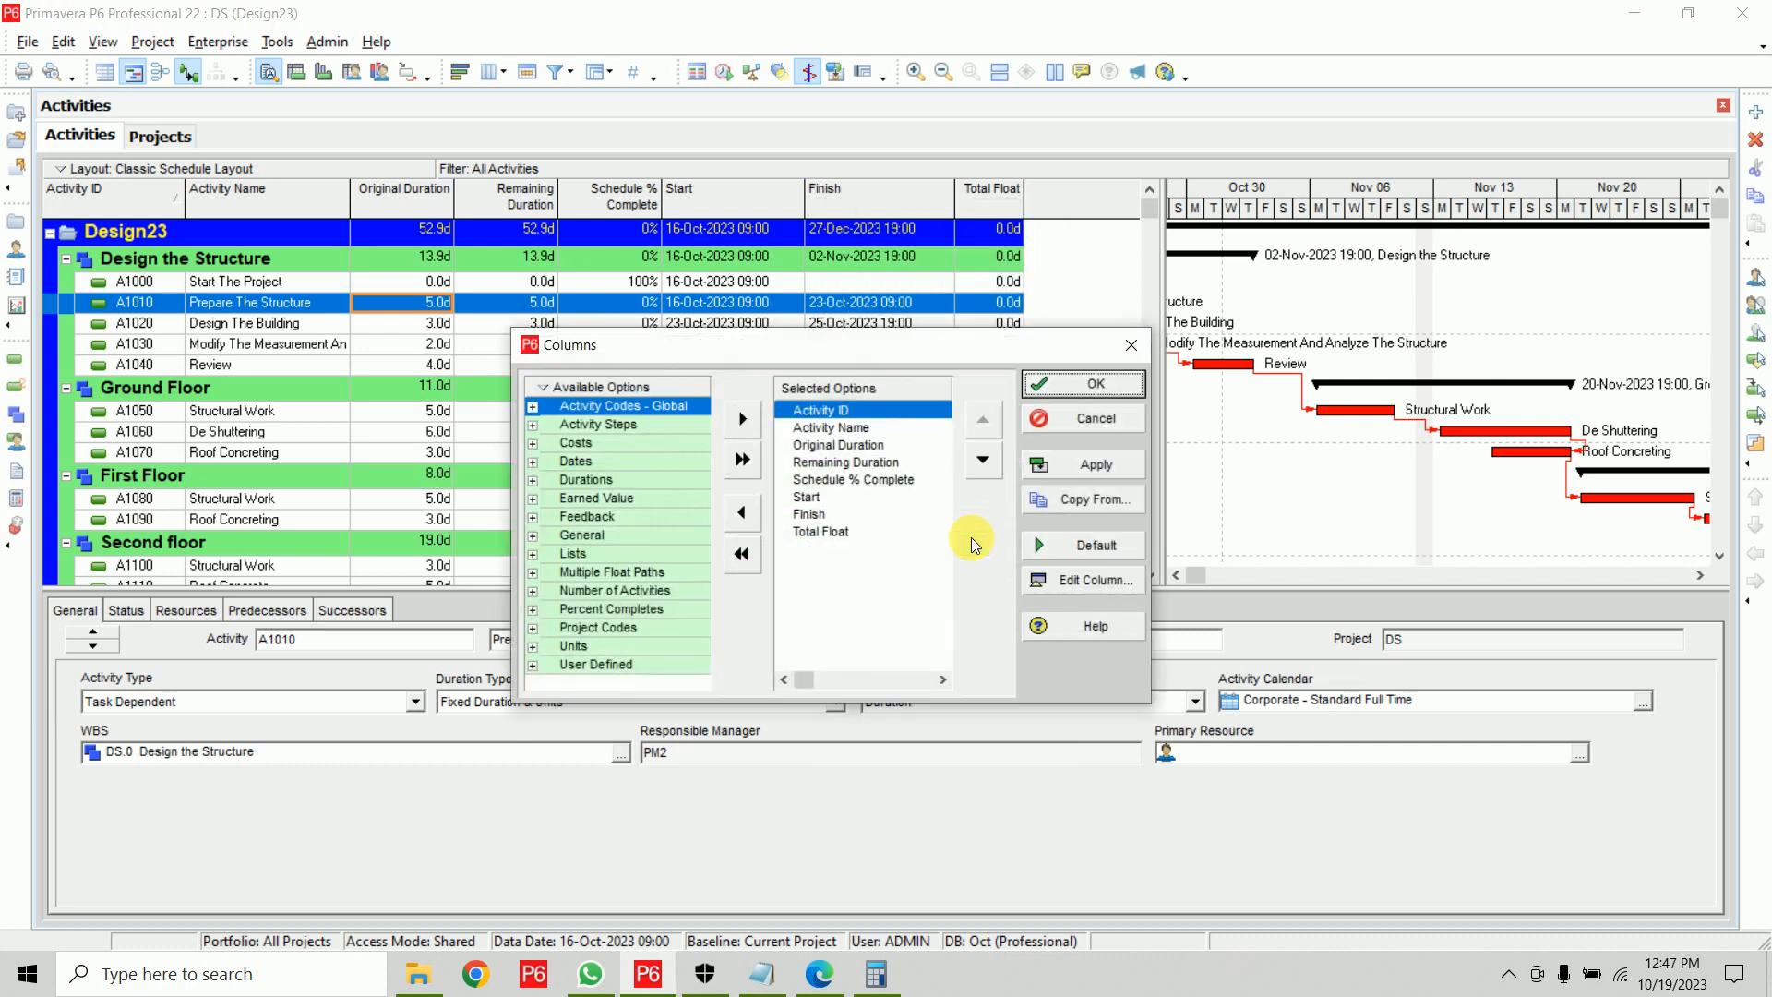
left_click_drag(887, 345, 996, 158)
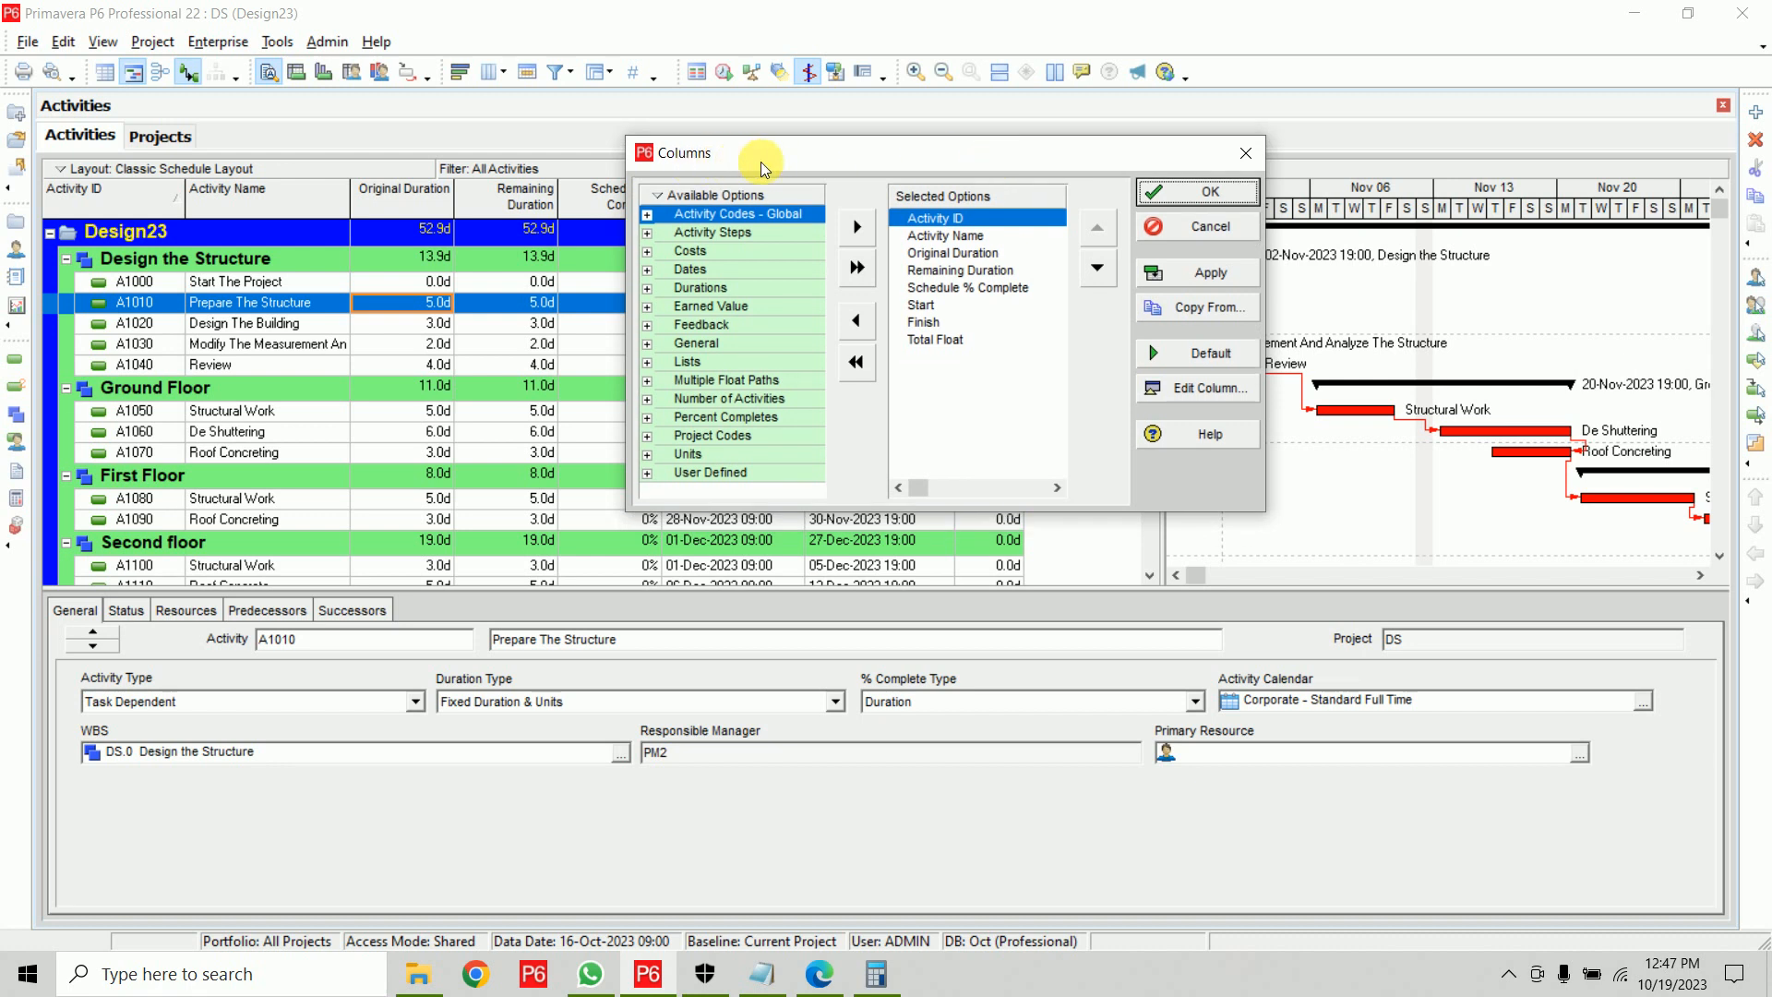
left_click_drag(1264, 510, 1535, 685)
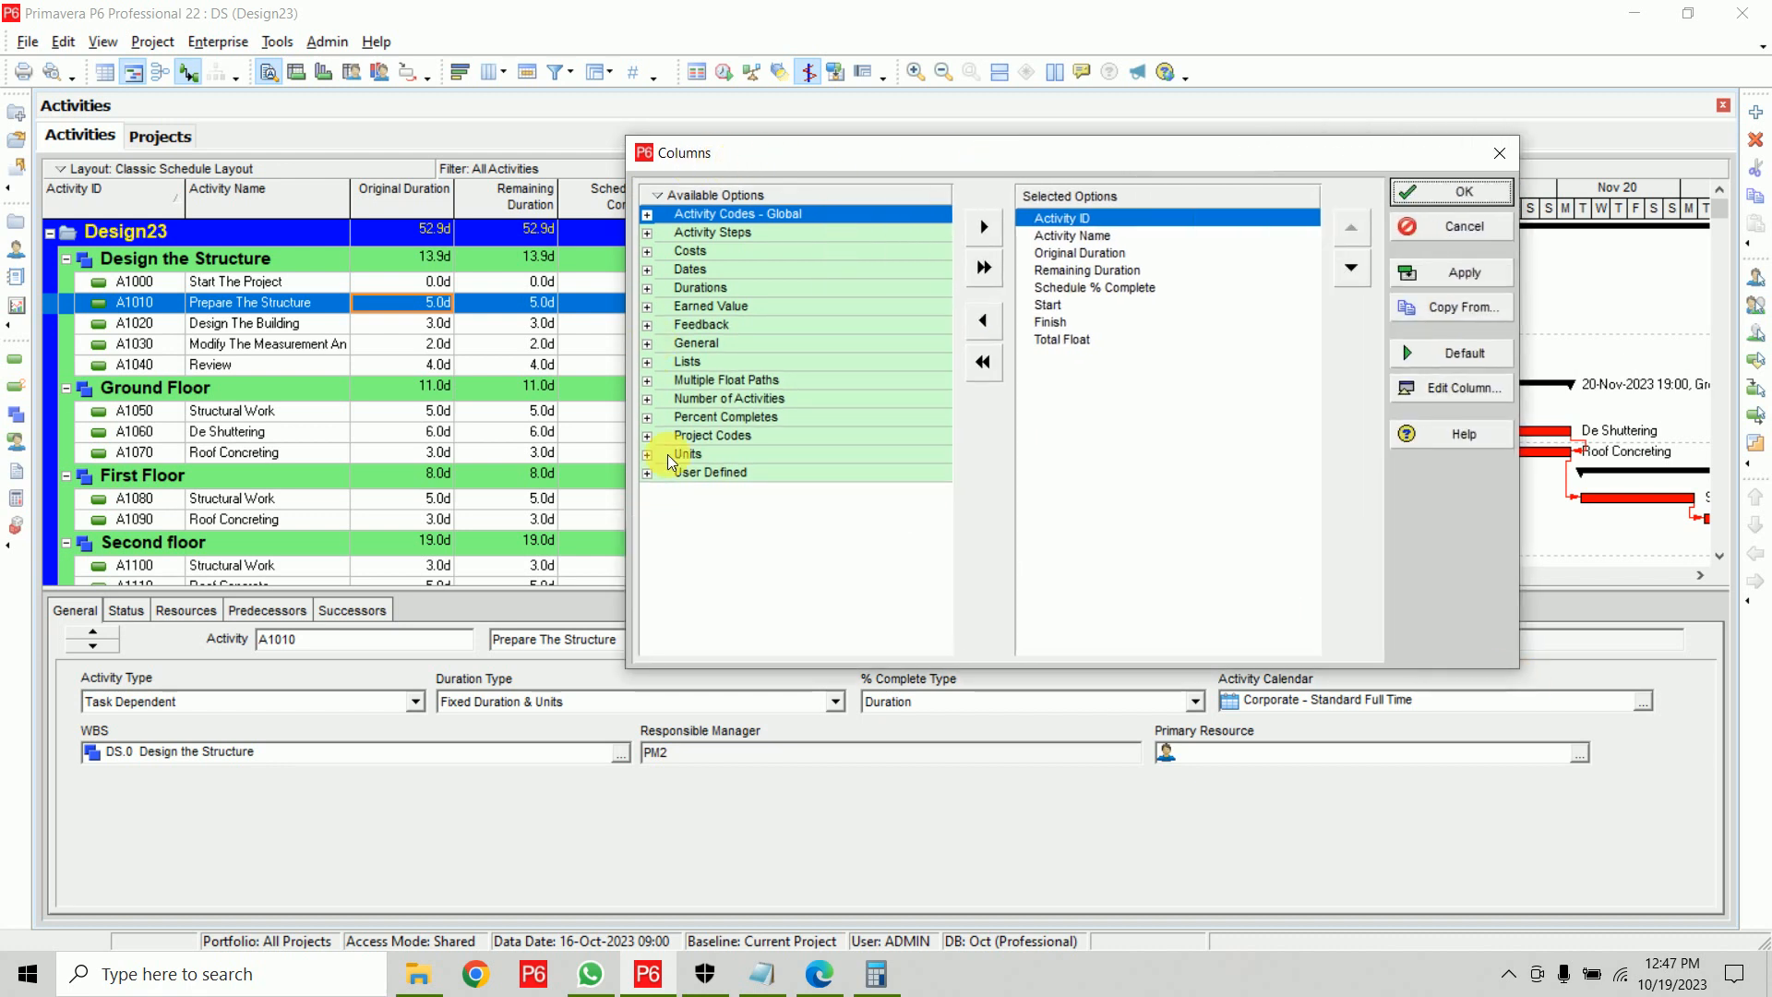
Search the available columns for "calendar" and close the search
right_click(671, 200)
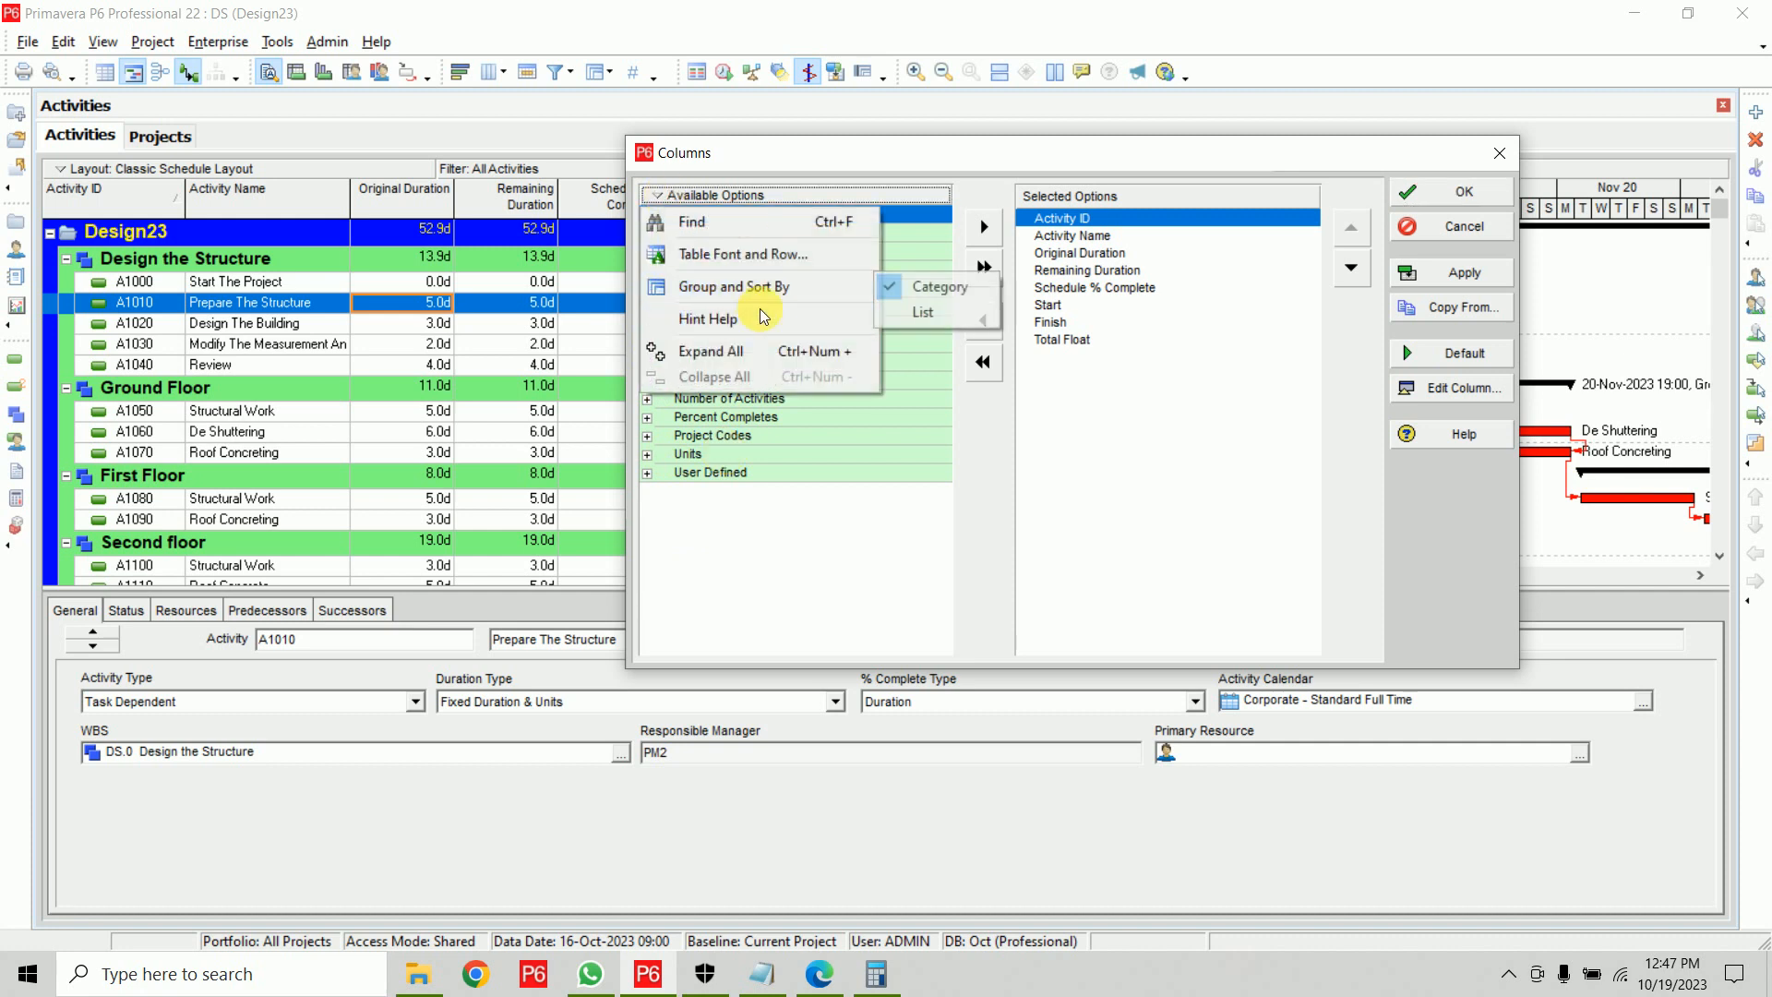
left_click(758, 228)
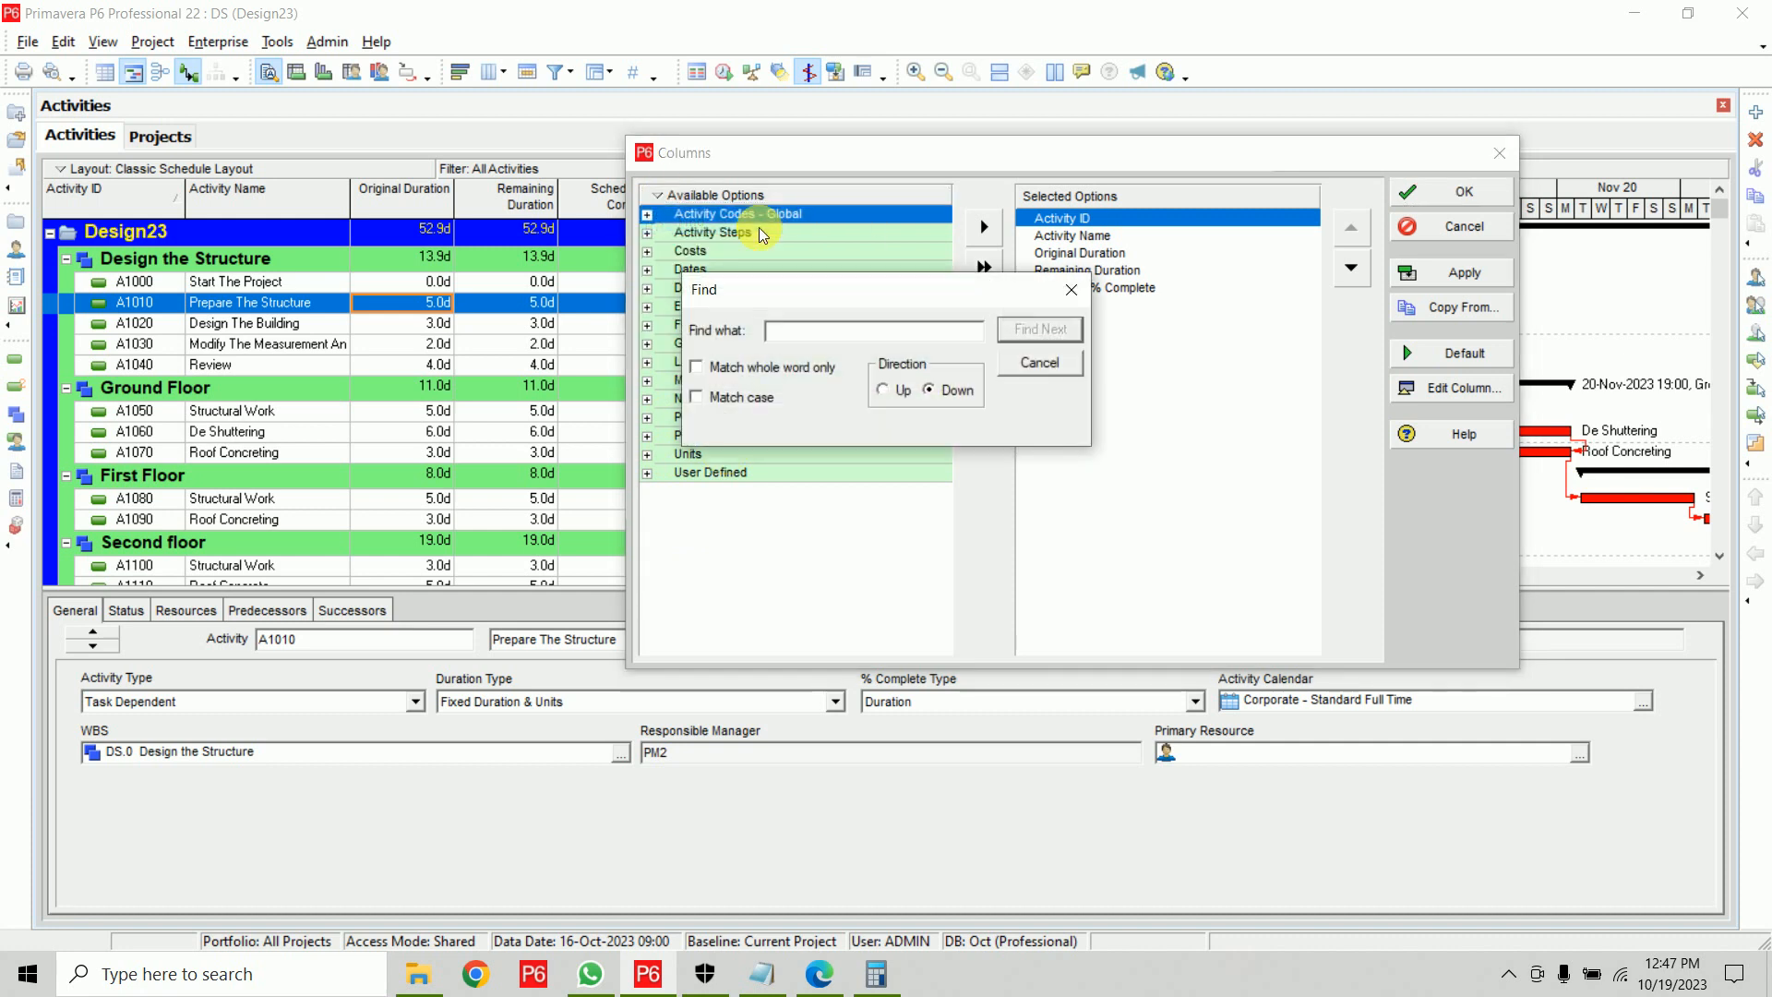
type("calendar")
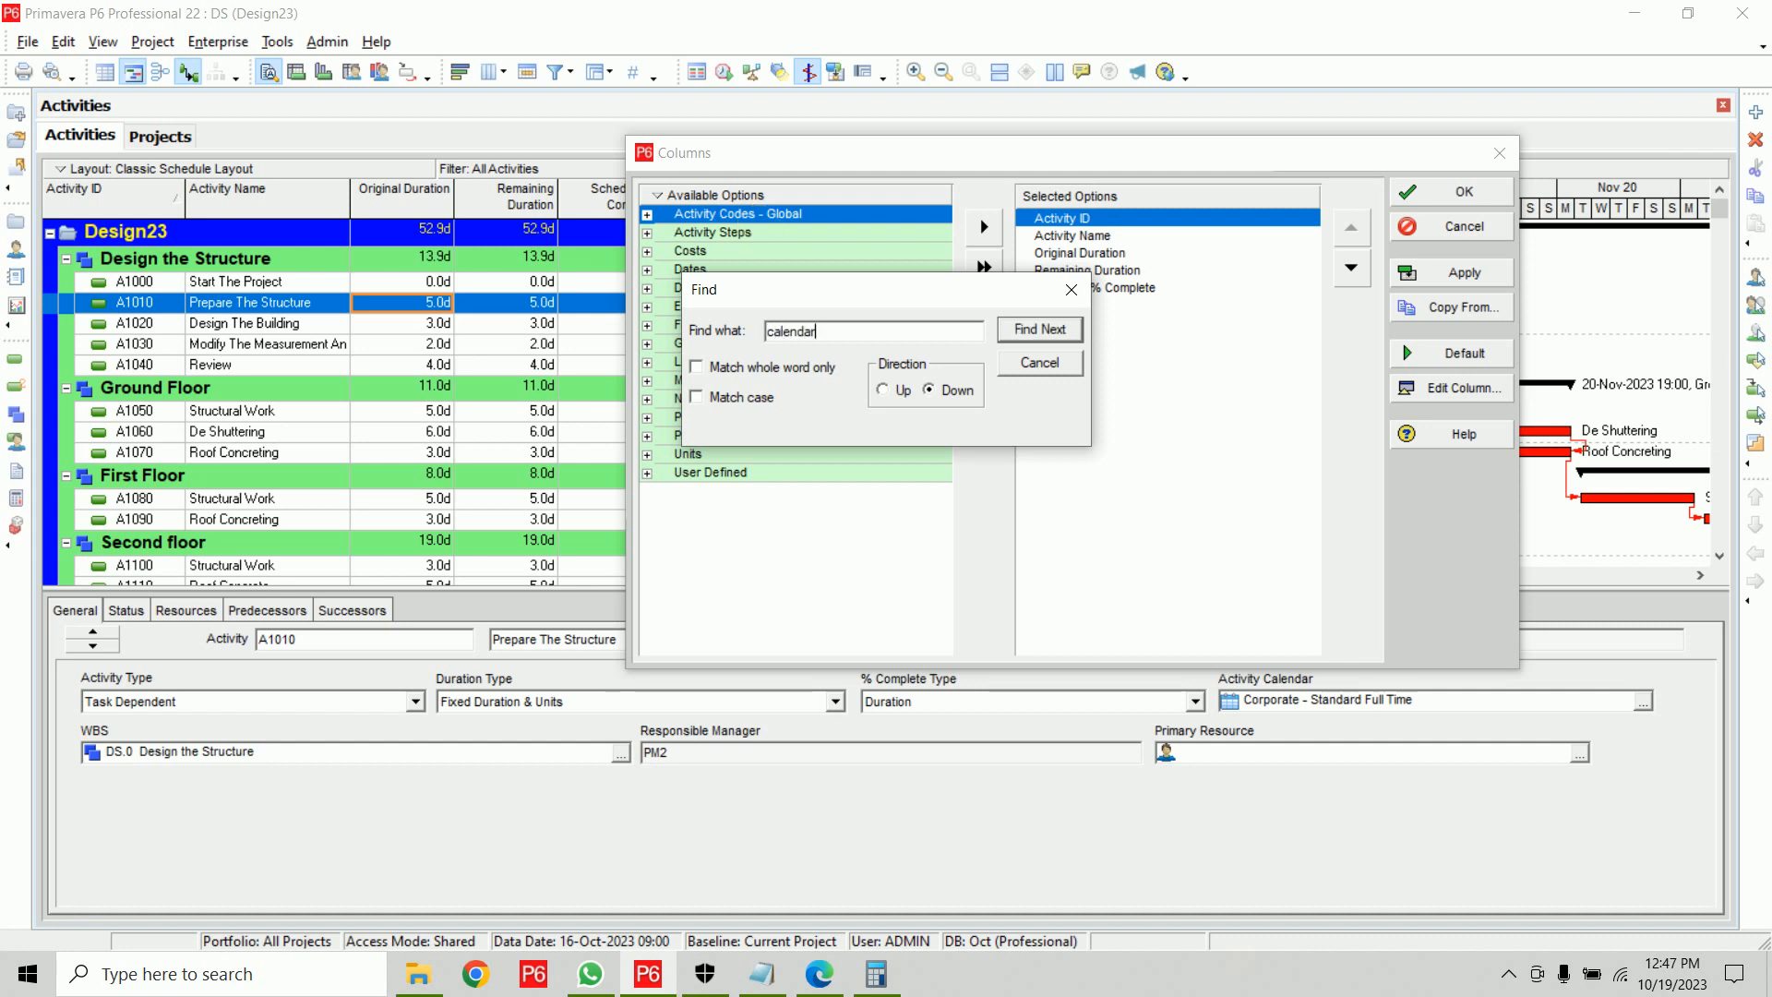
left_click(1040, 329)
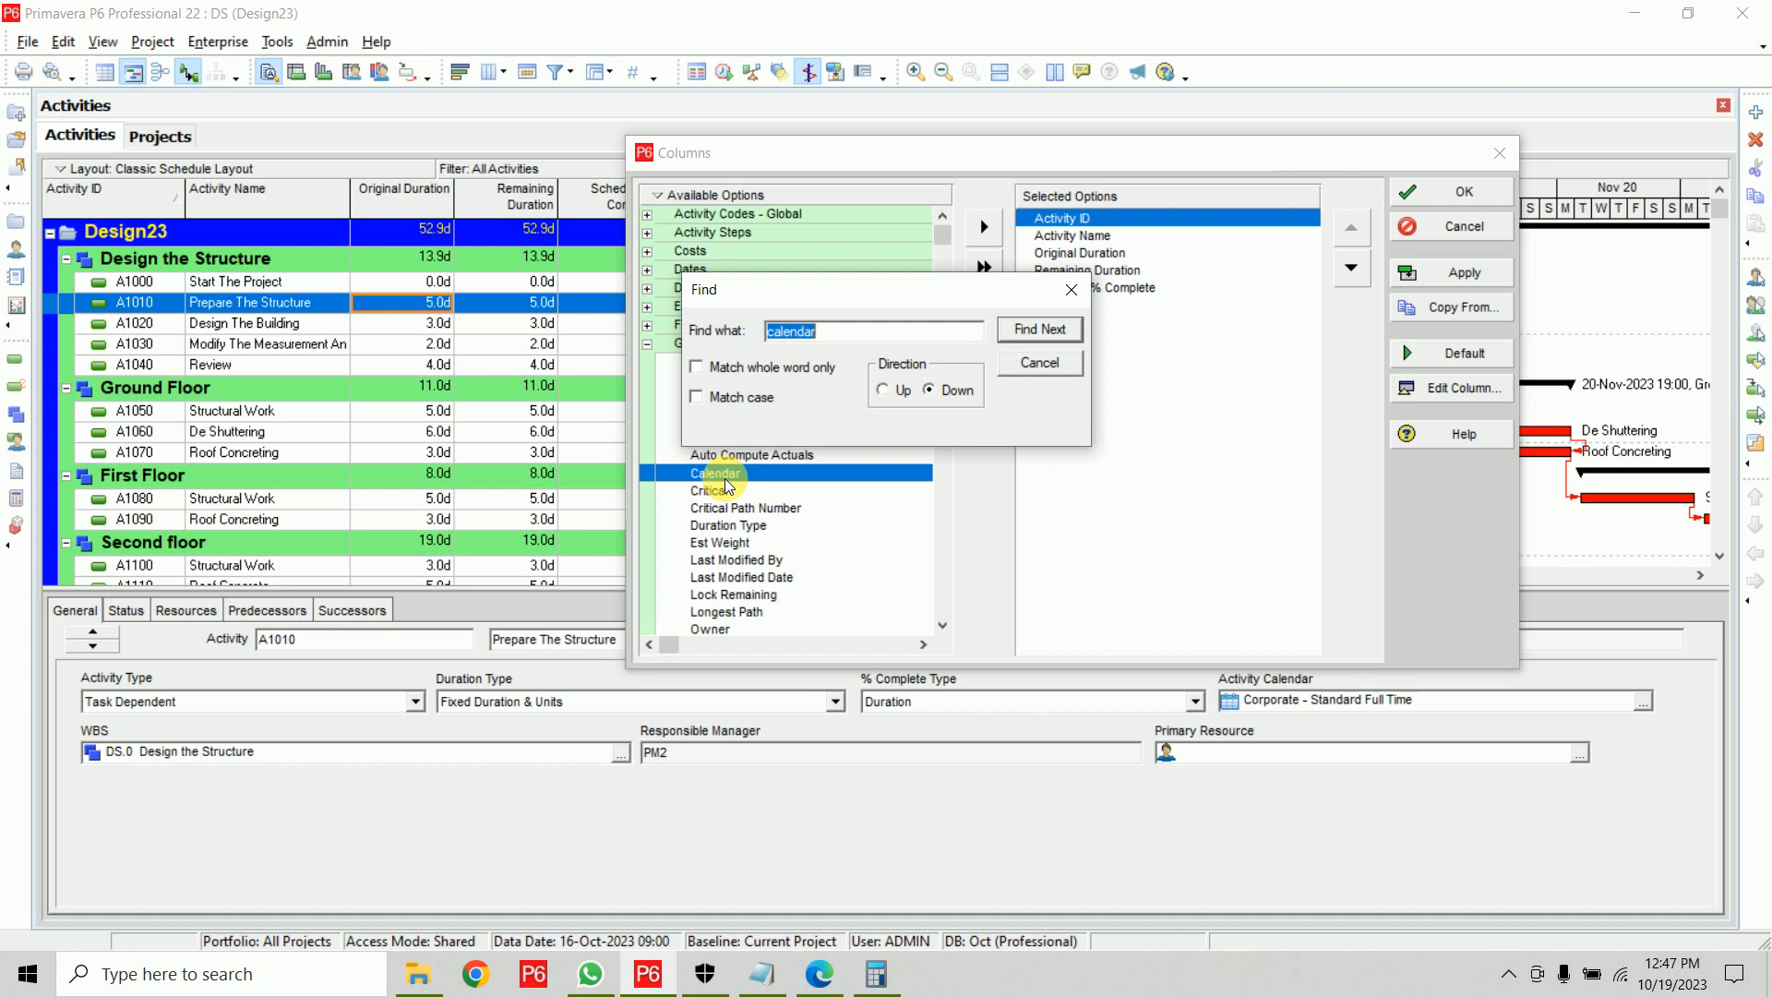
left_click(1040, 362)
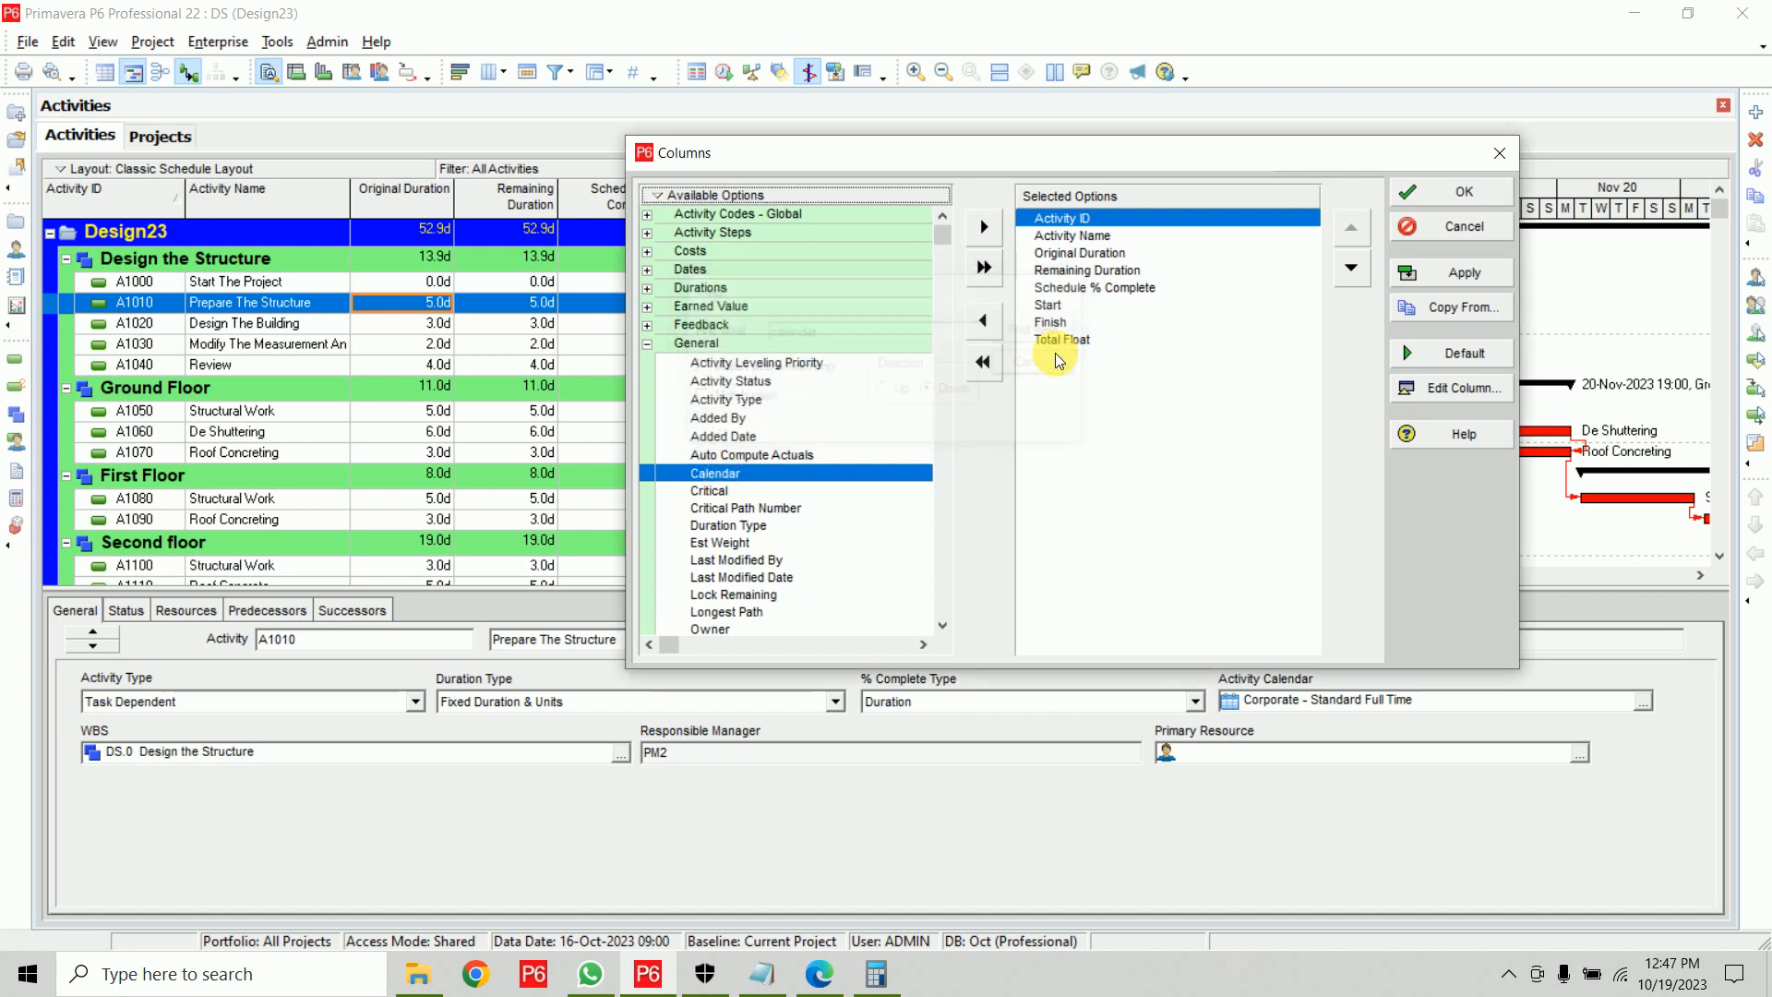
Show the available columns as a plain list instead of grouping them by category
left_click(671, 201)
mouse_move(783, 286)
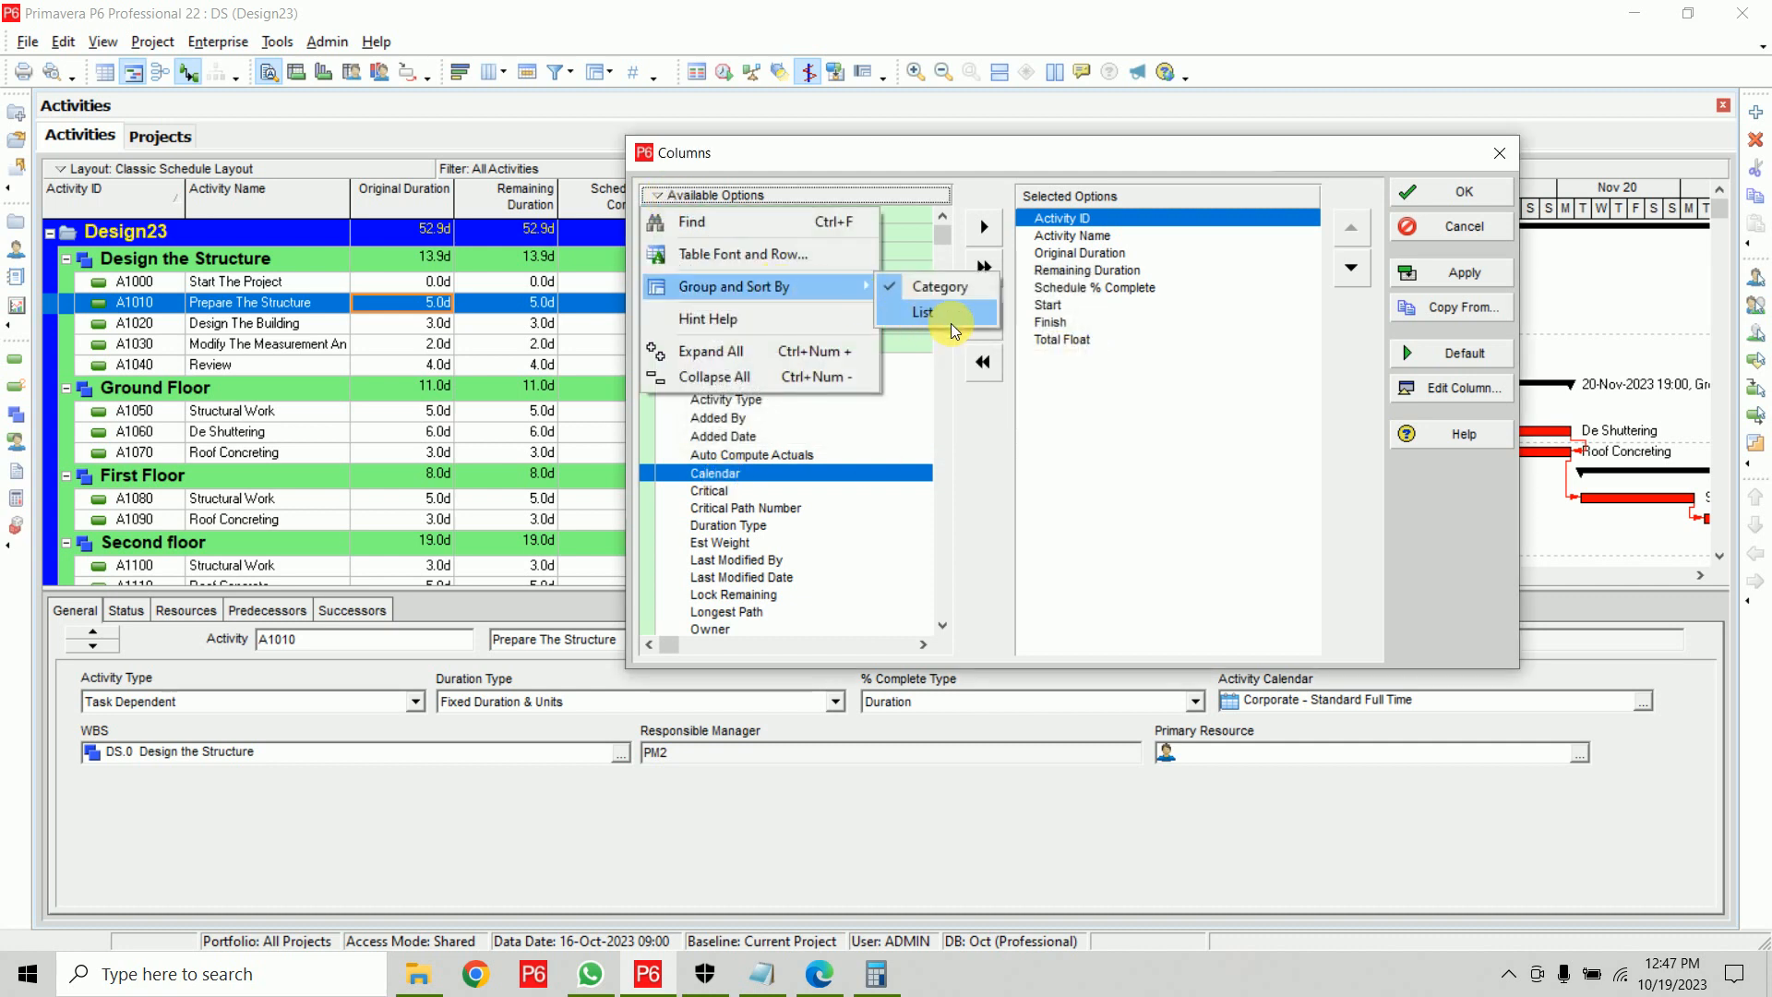
left_click(923, 313)
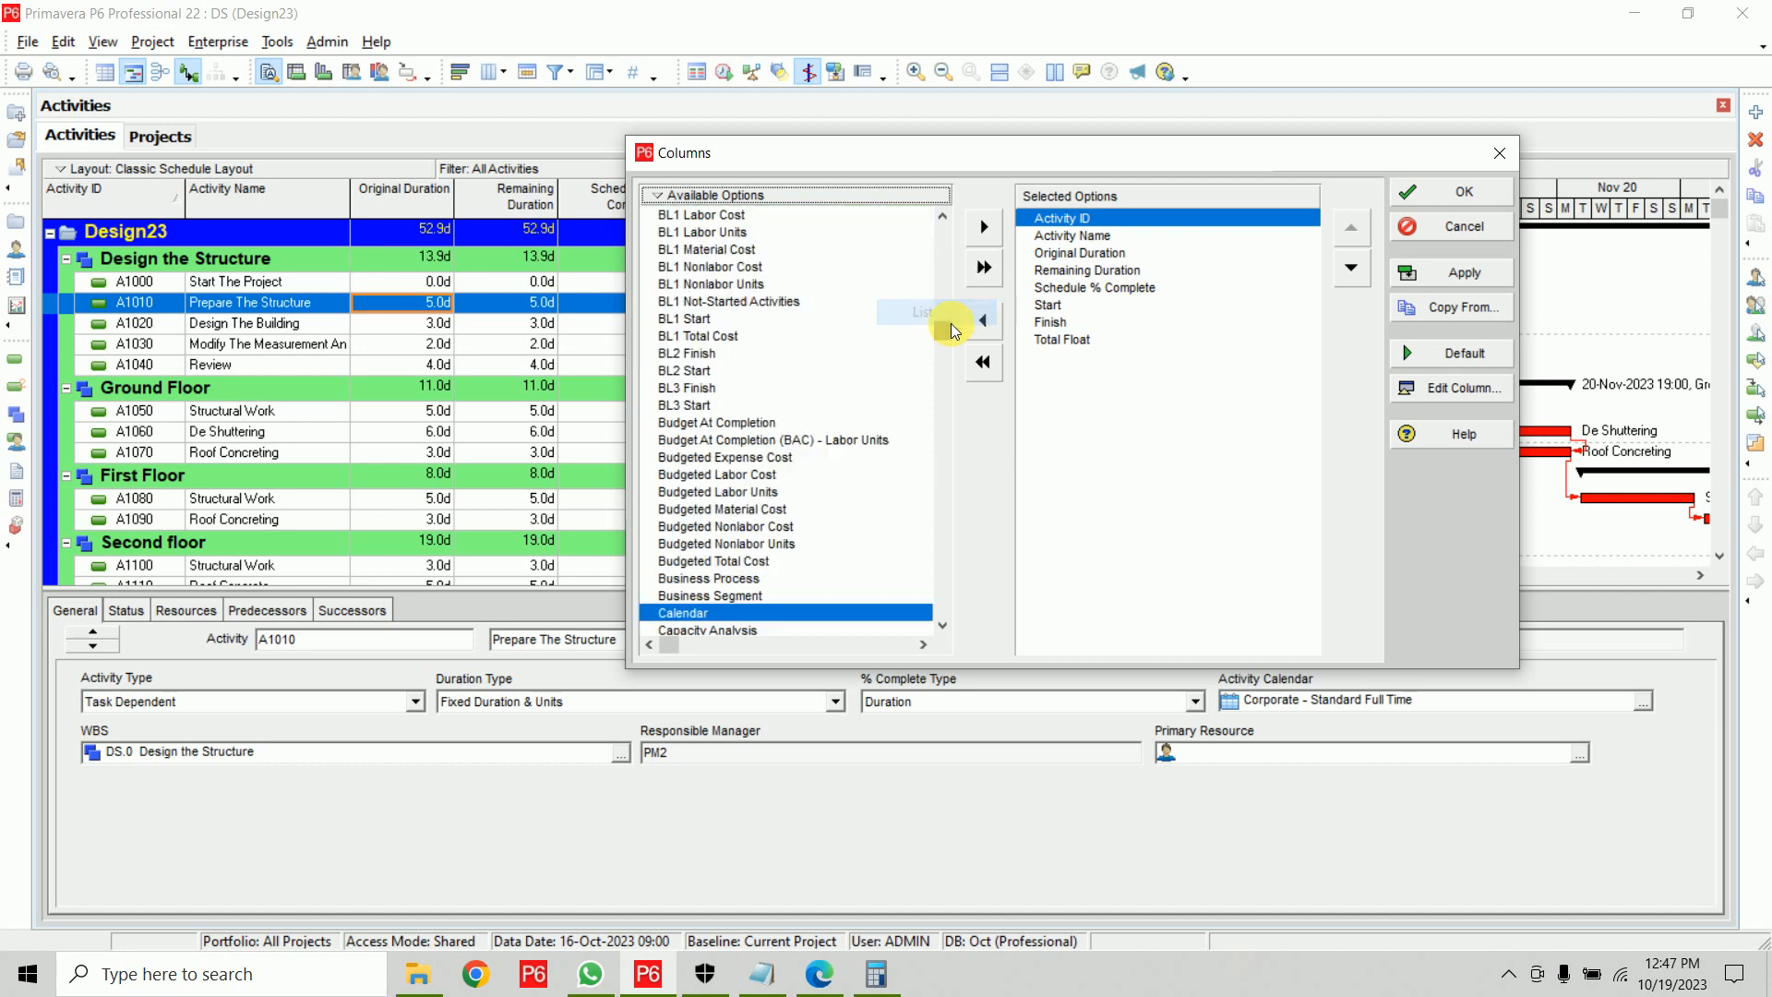
Add the Calendar column after Total Float in the selected columns
left_click_drag(942, 277, 945, 360)
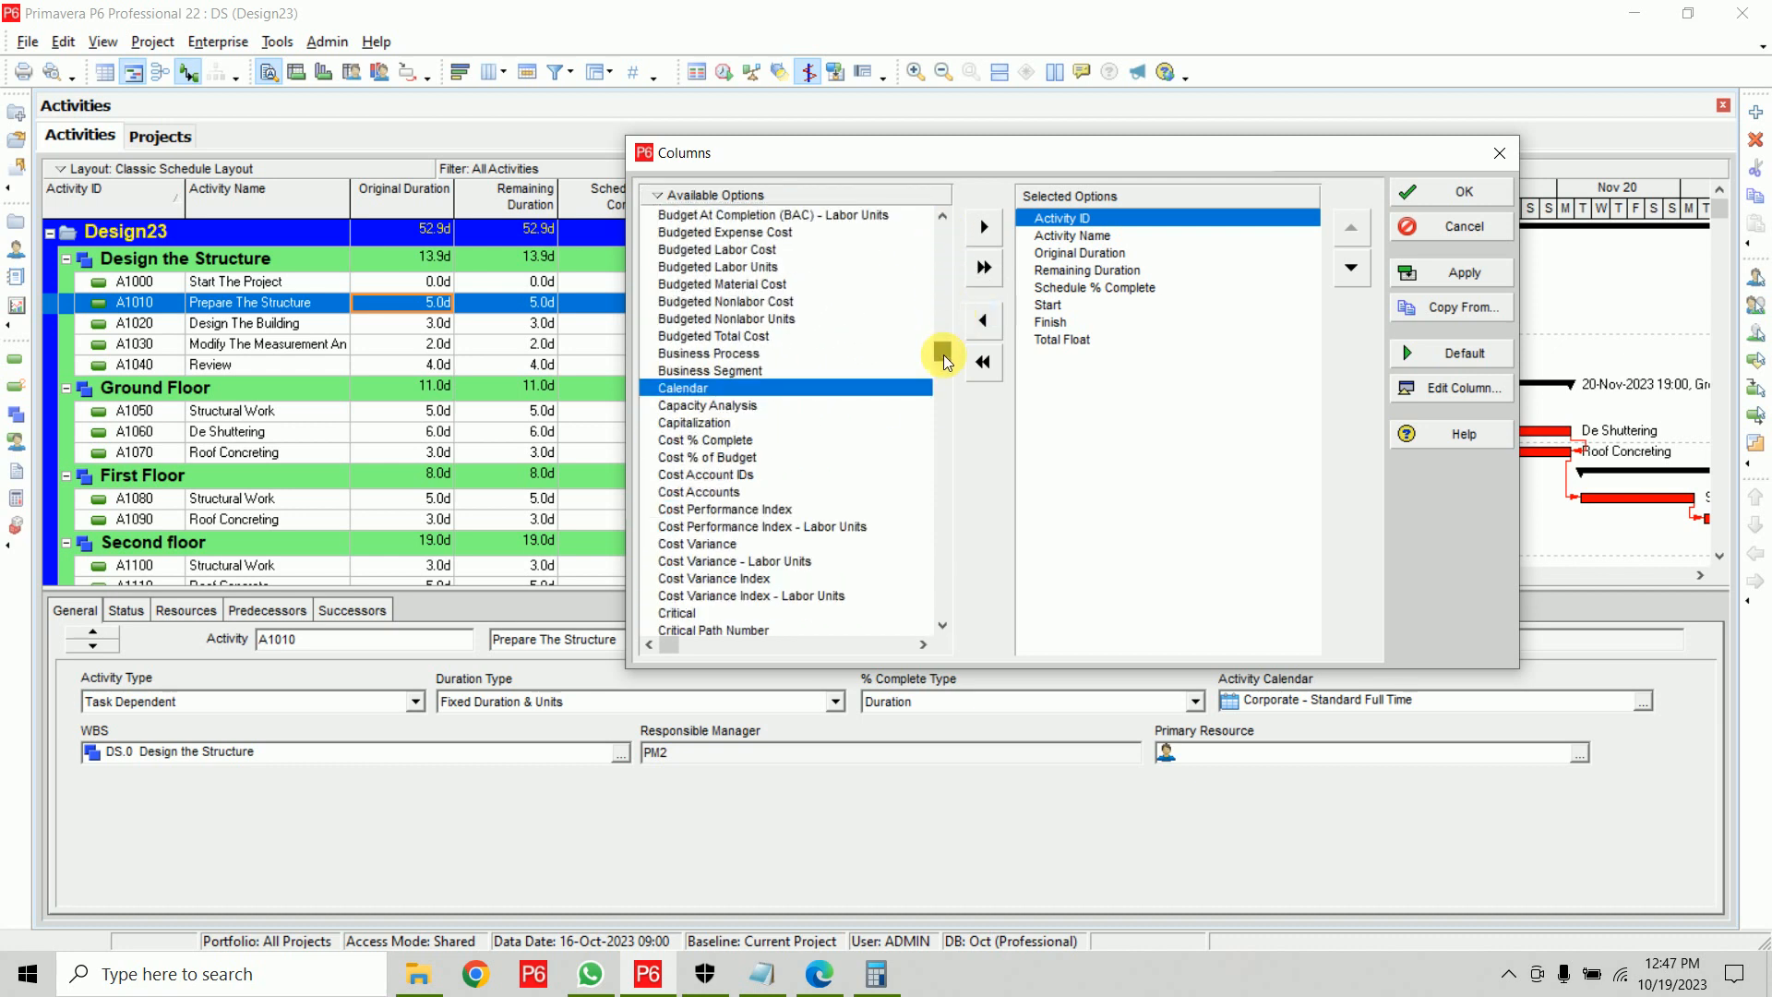
left_click(711, 392)
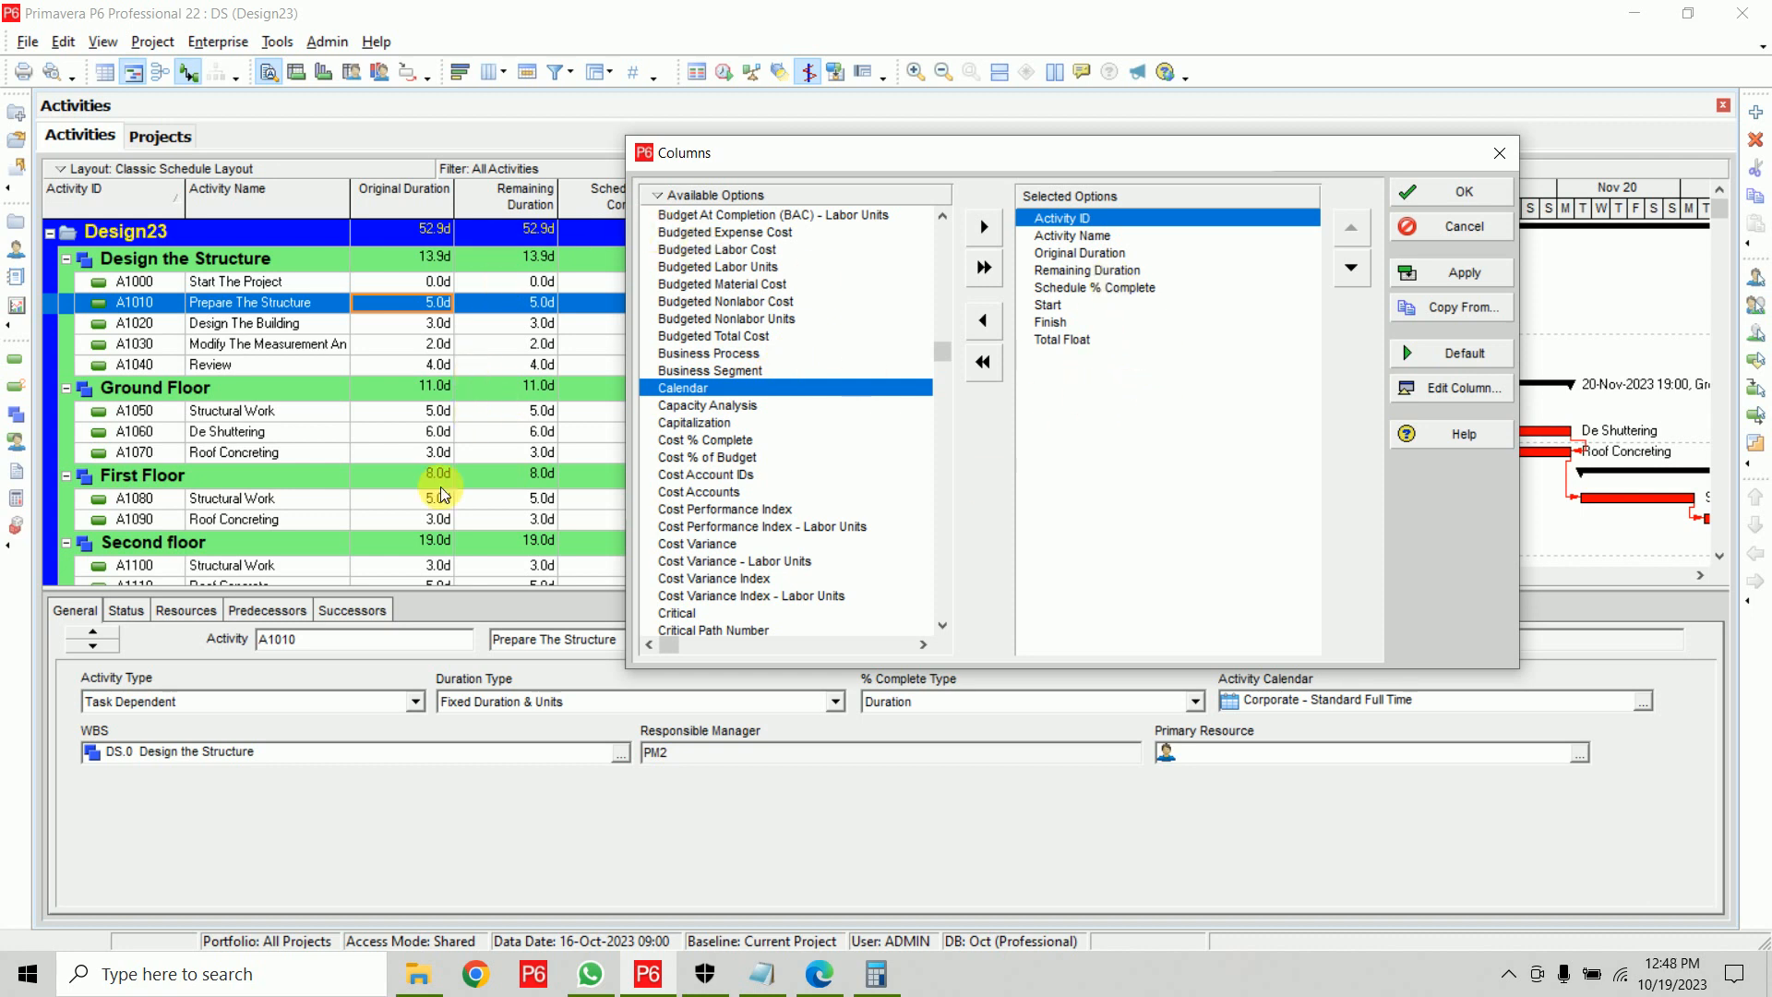
left_click(1076, 341)
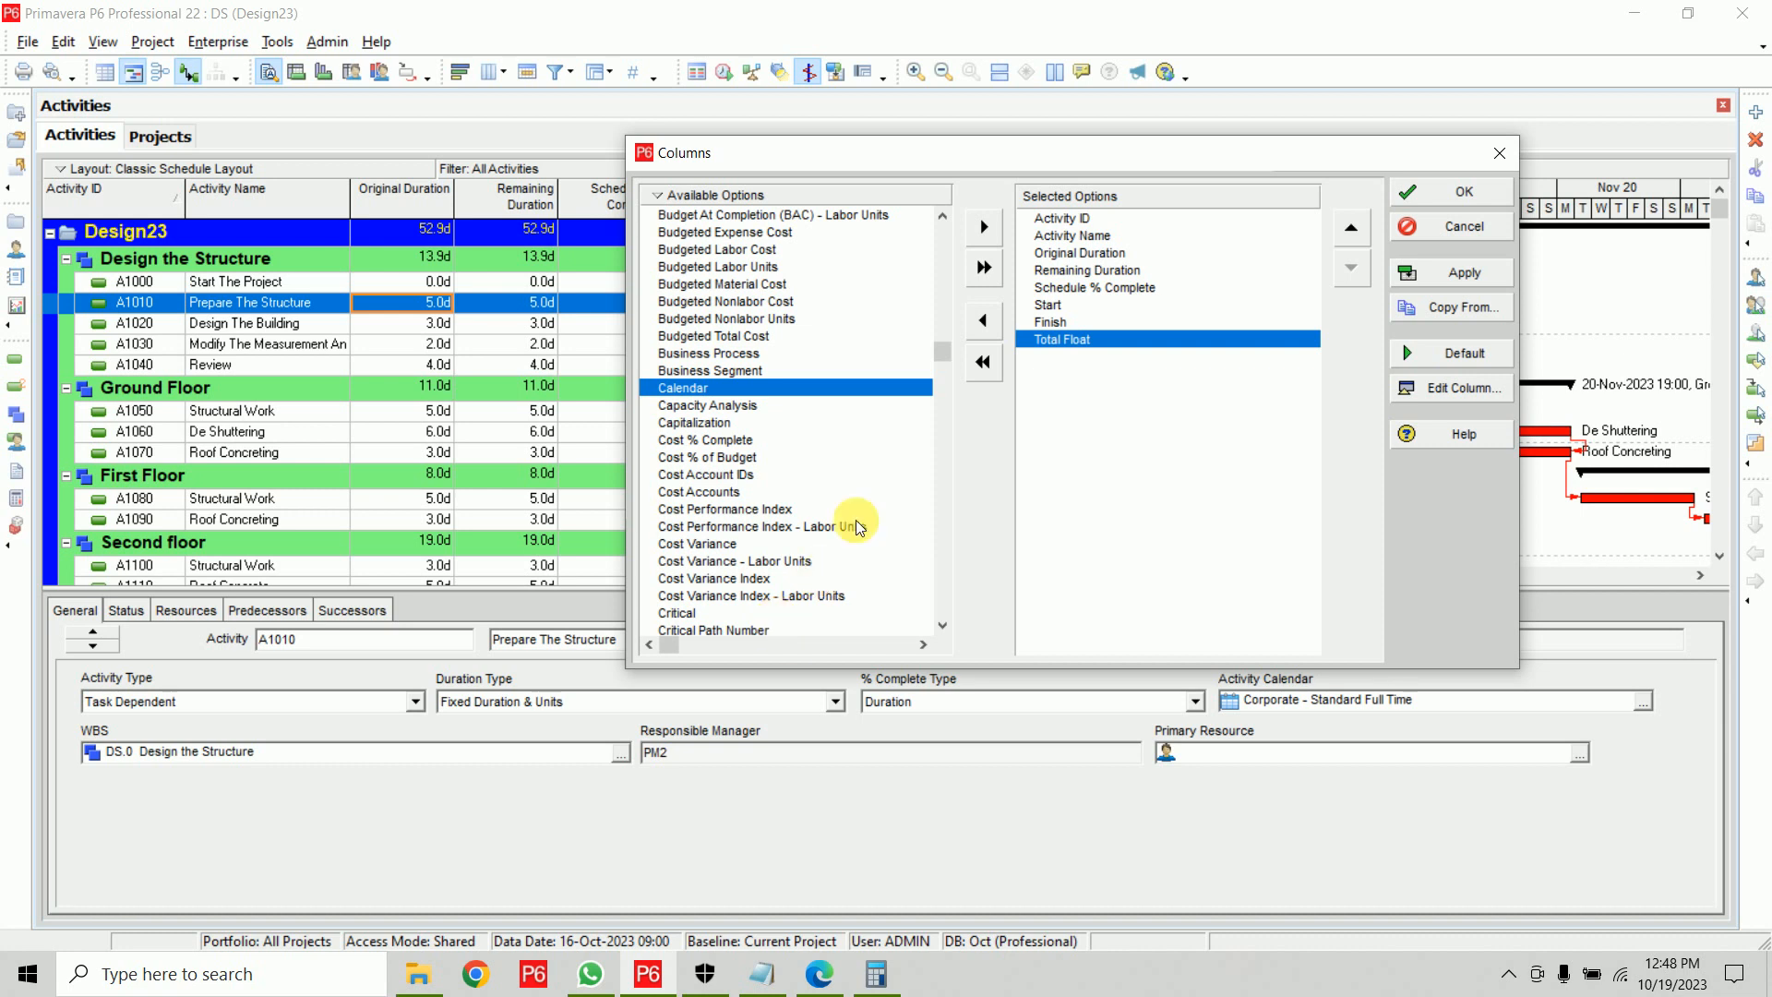
left_click(981, 231)
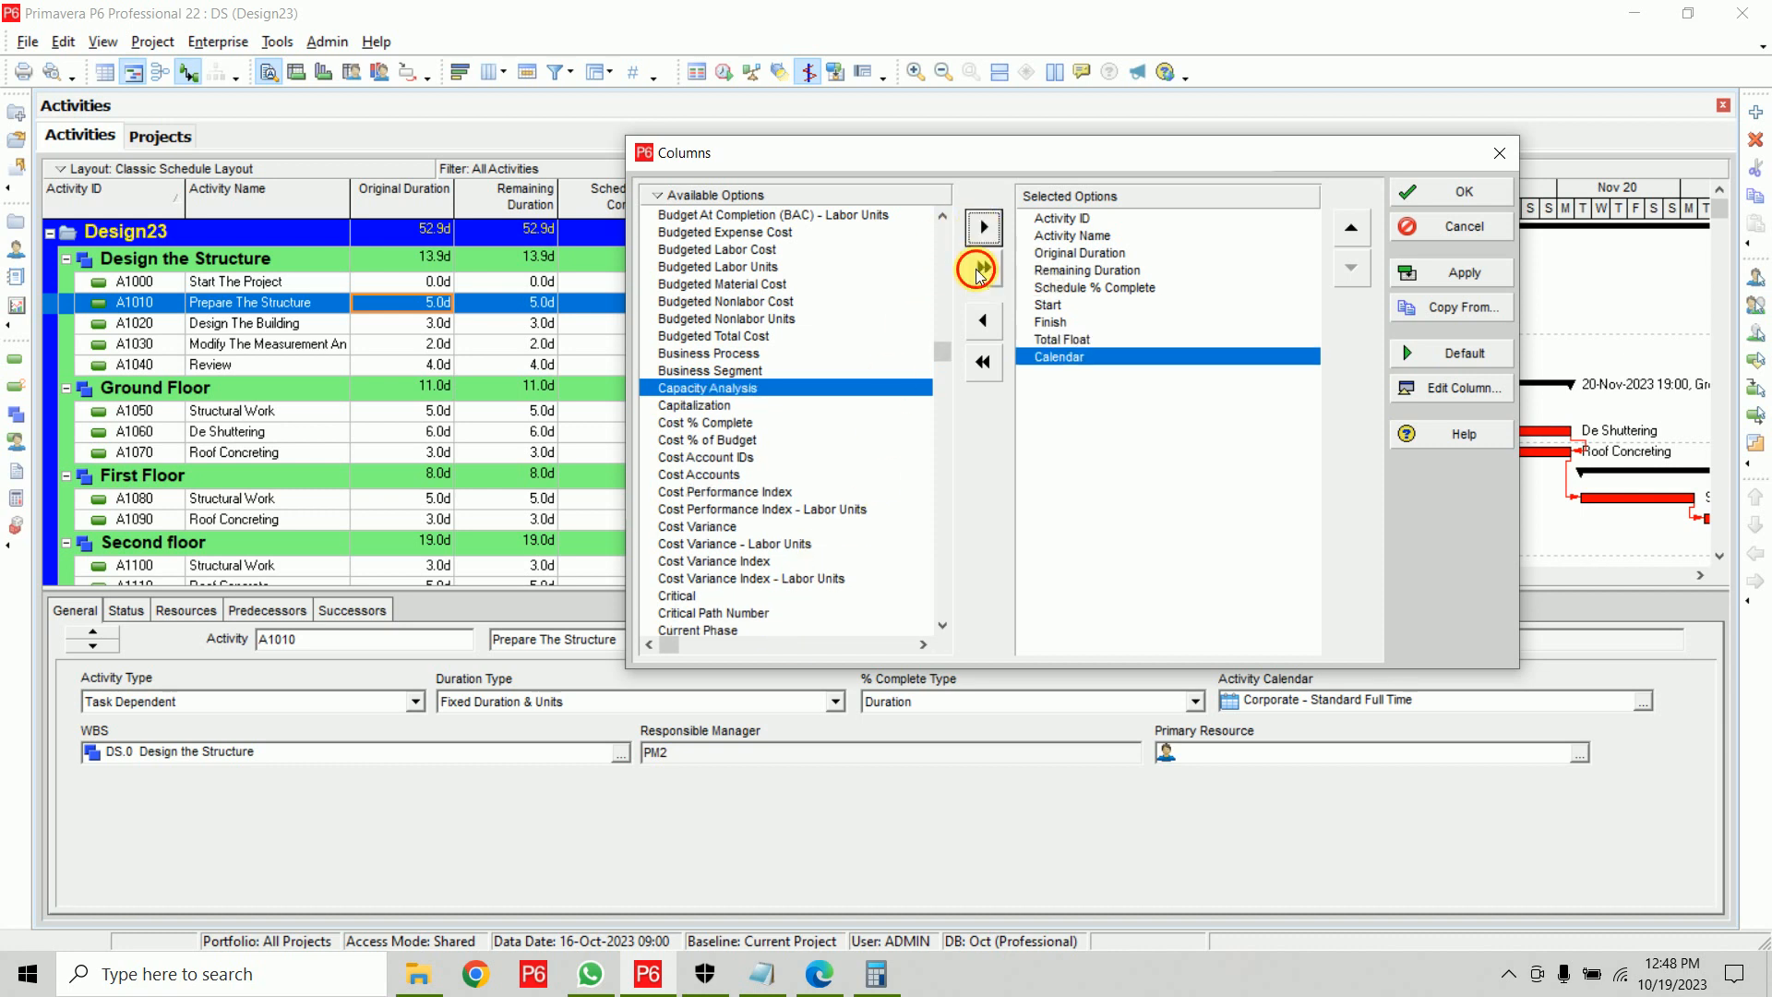
Add all available columns to the selected columns, and clear the whole selection again
left_click(983, 267)
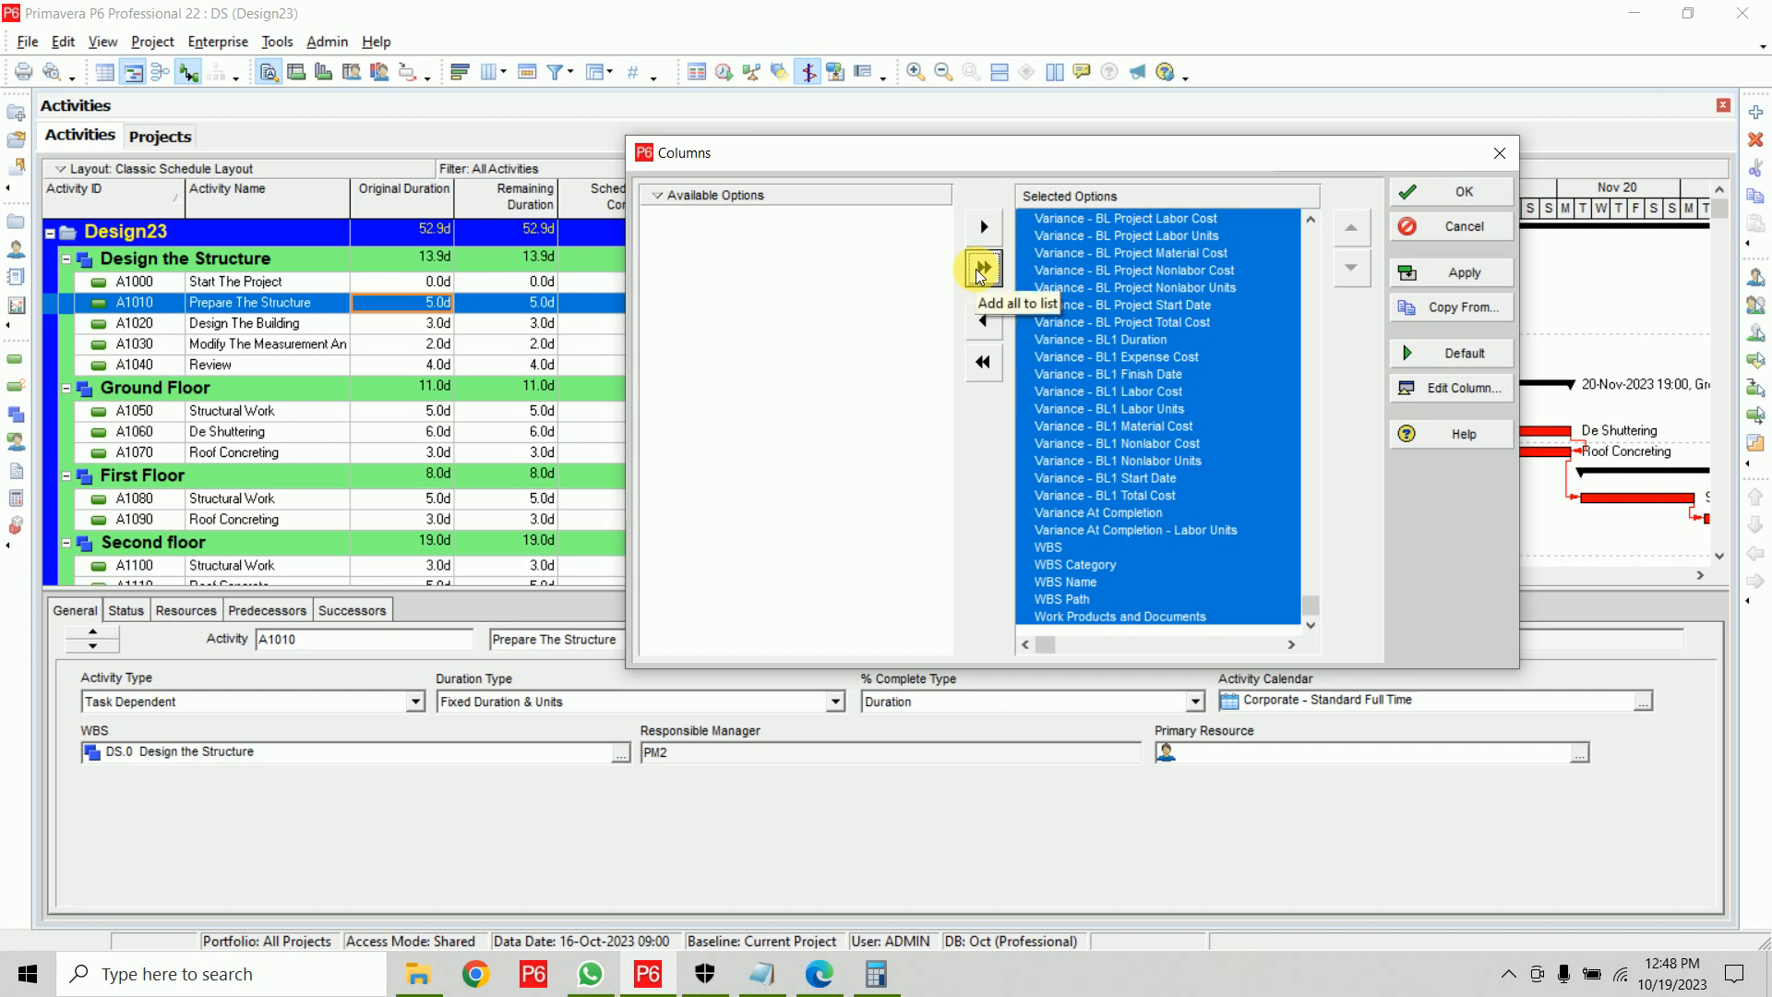
left_click_drag(1313, 593, 1345, 621)
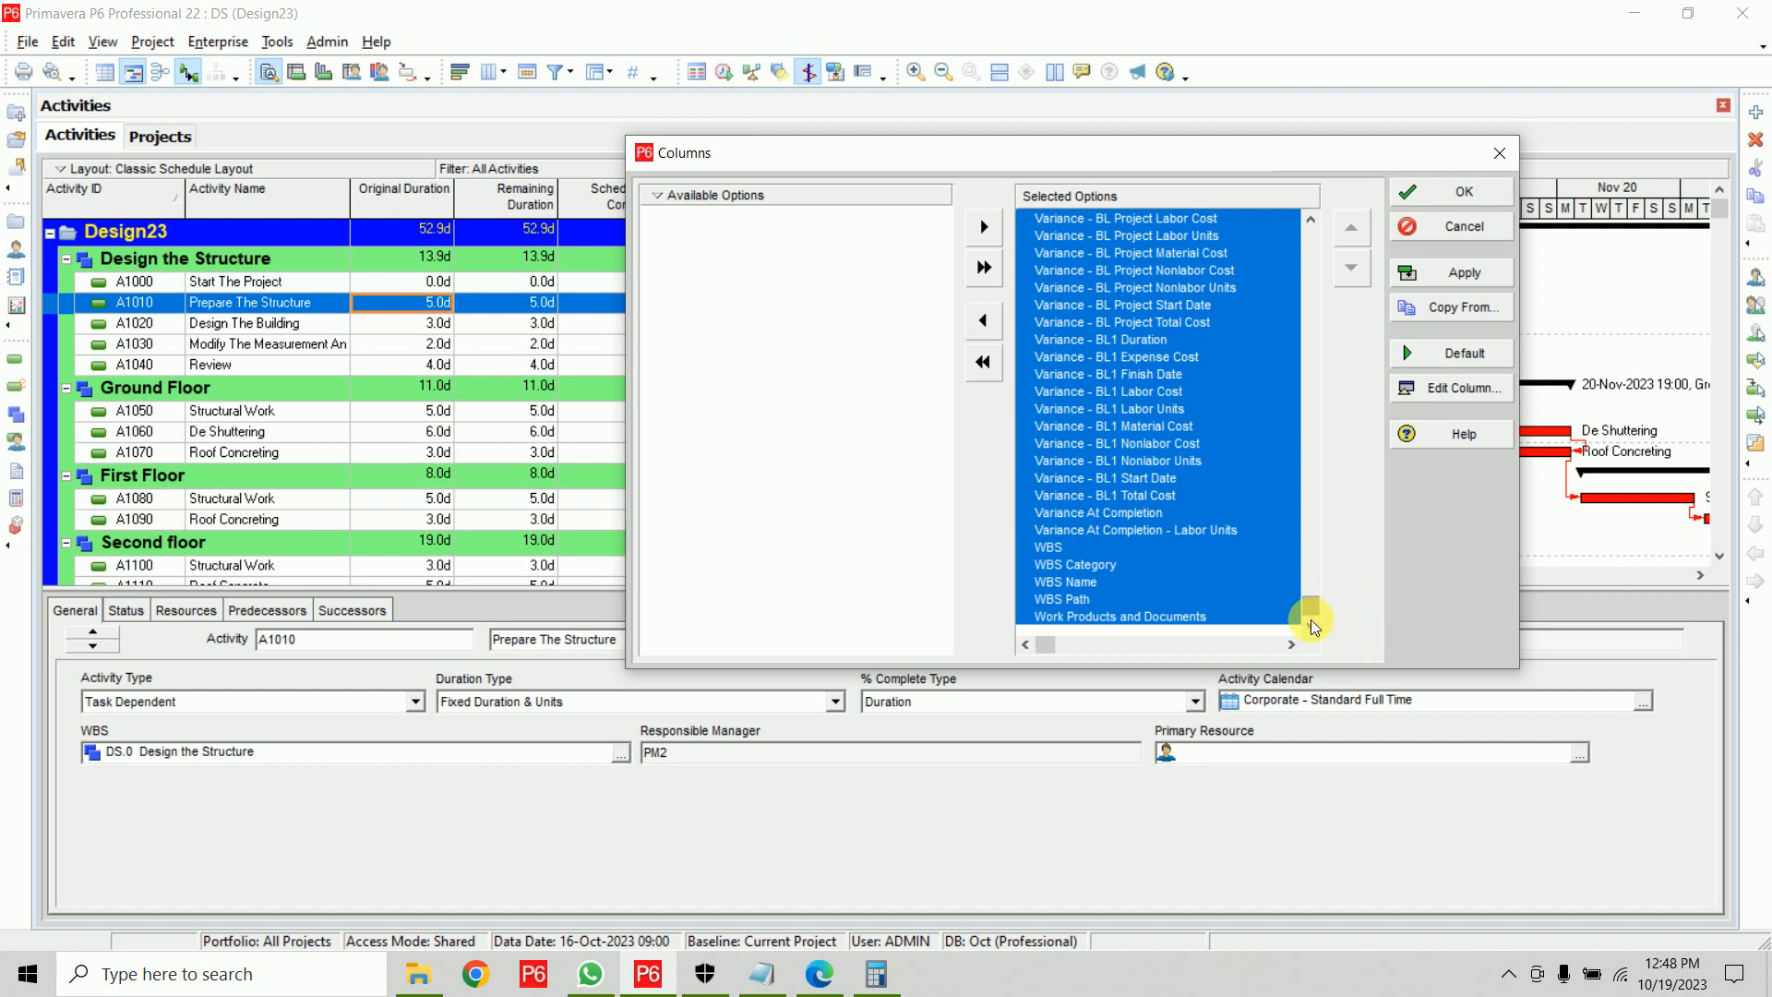
left_click_drag(1311, 613, 1354, 233)
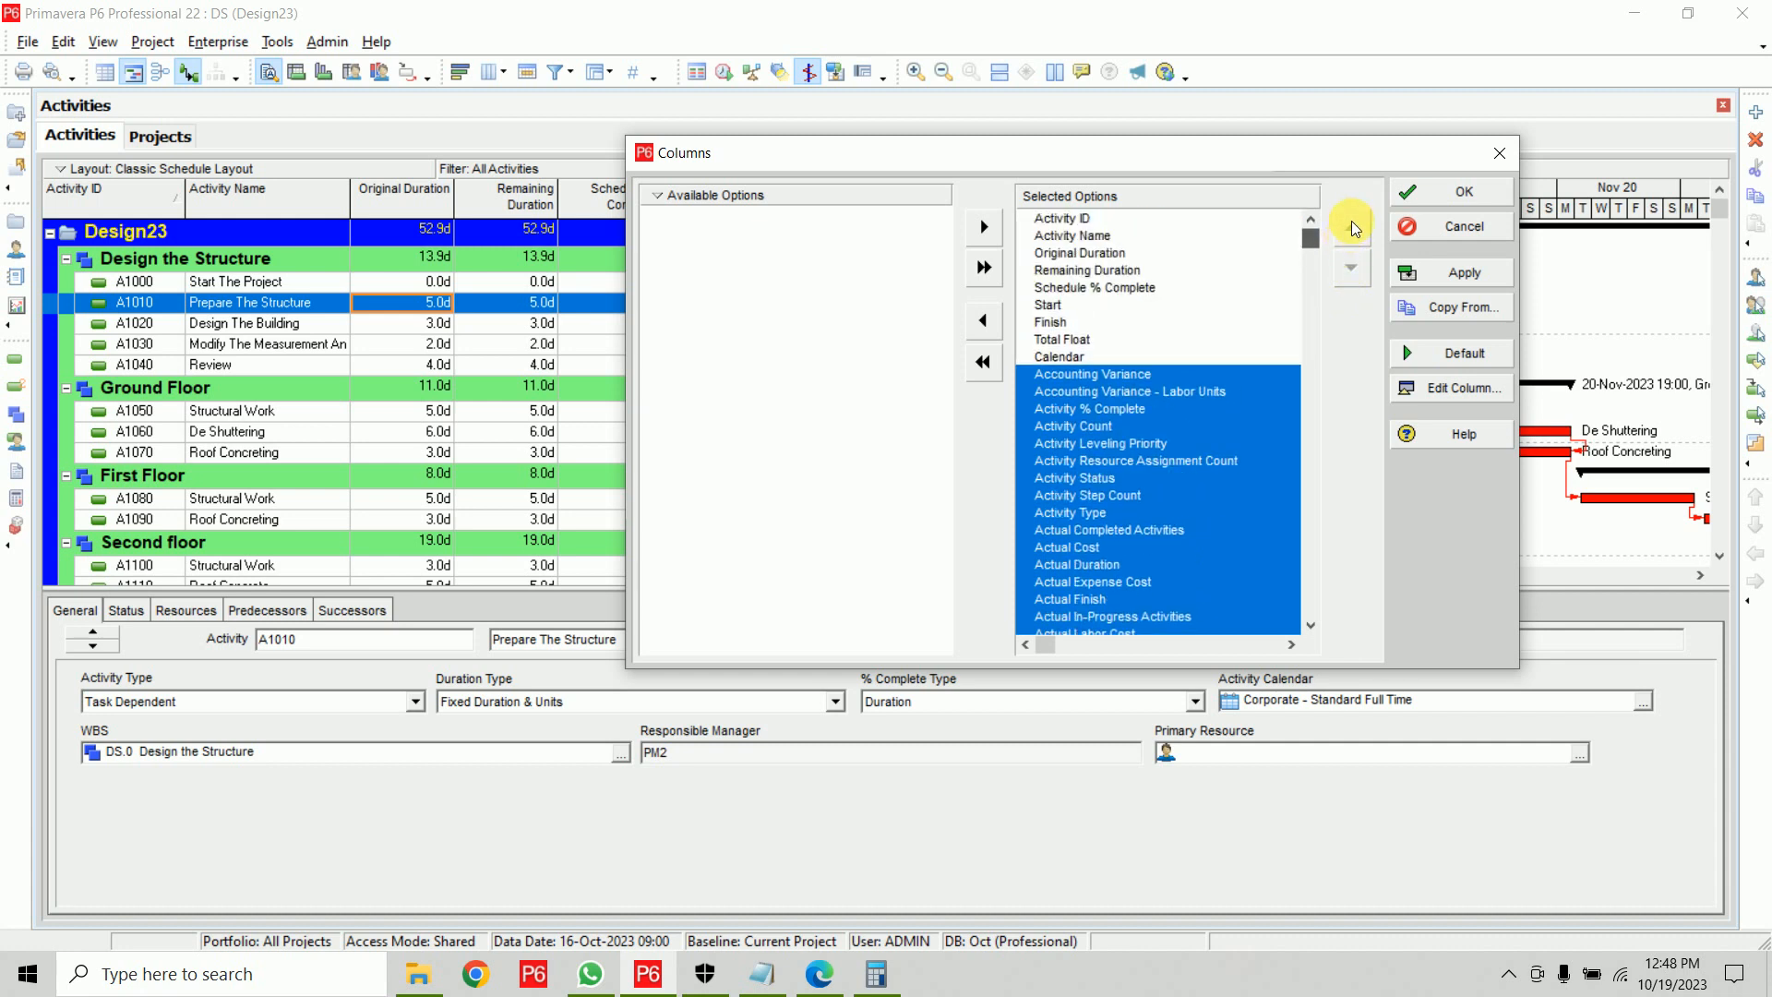
left_click(984, 362)
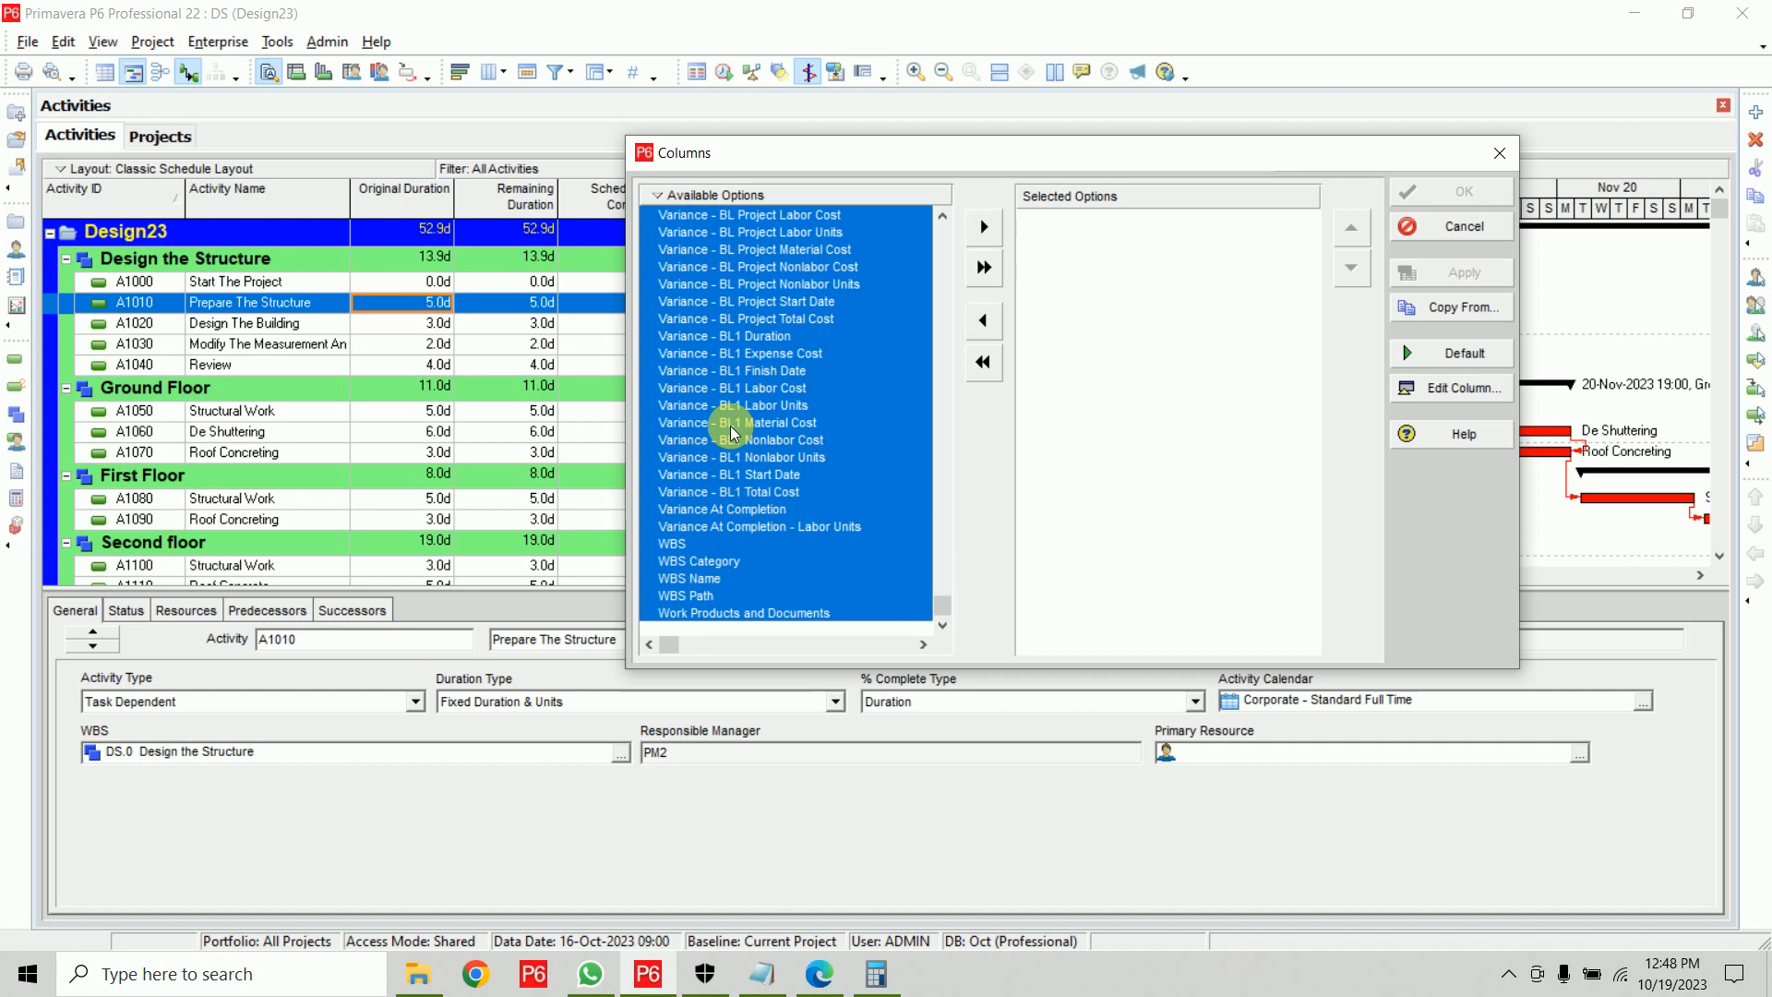
left_click(985, 269)
left_click(981, 317)
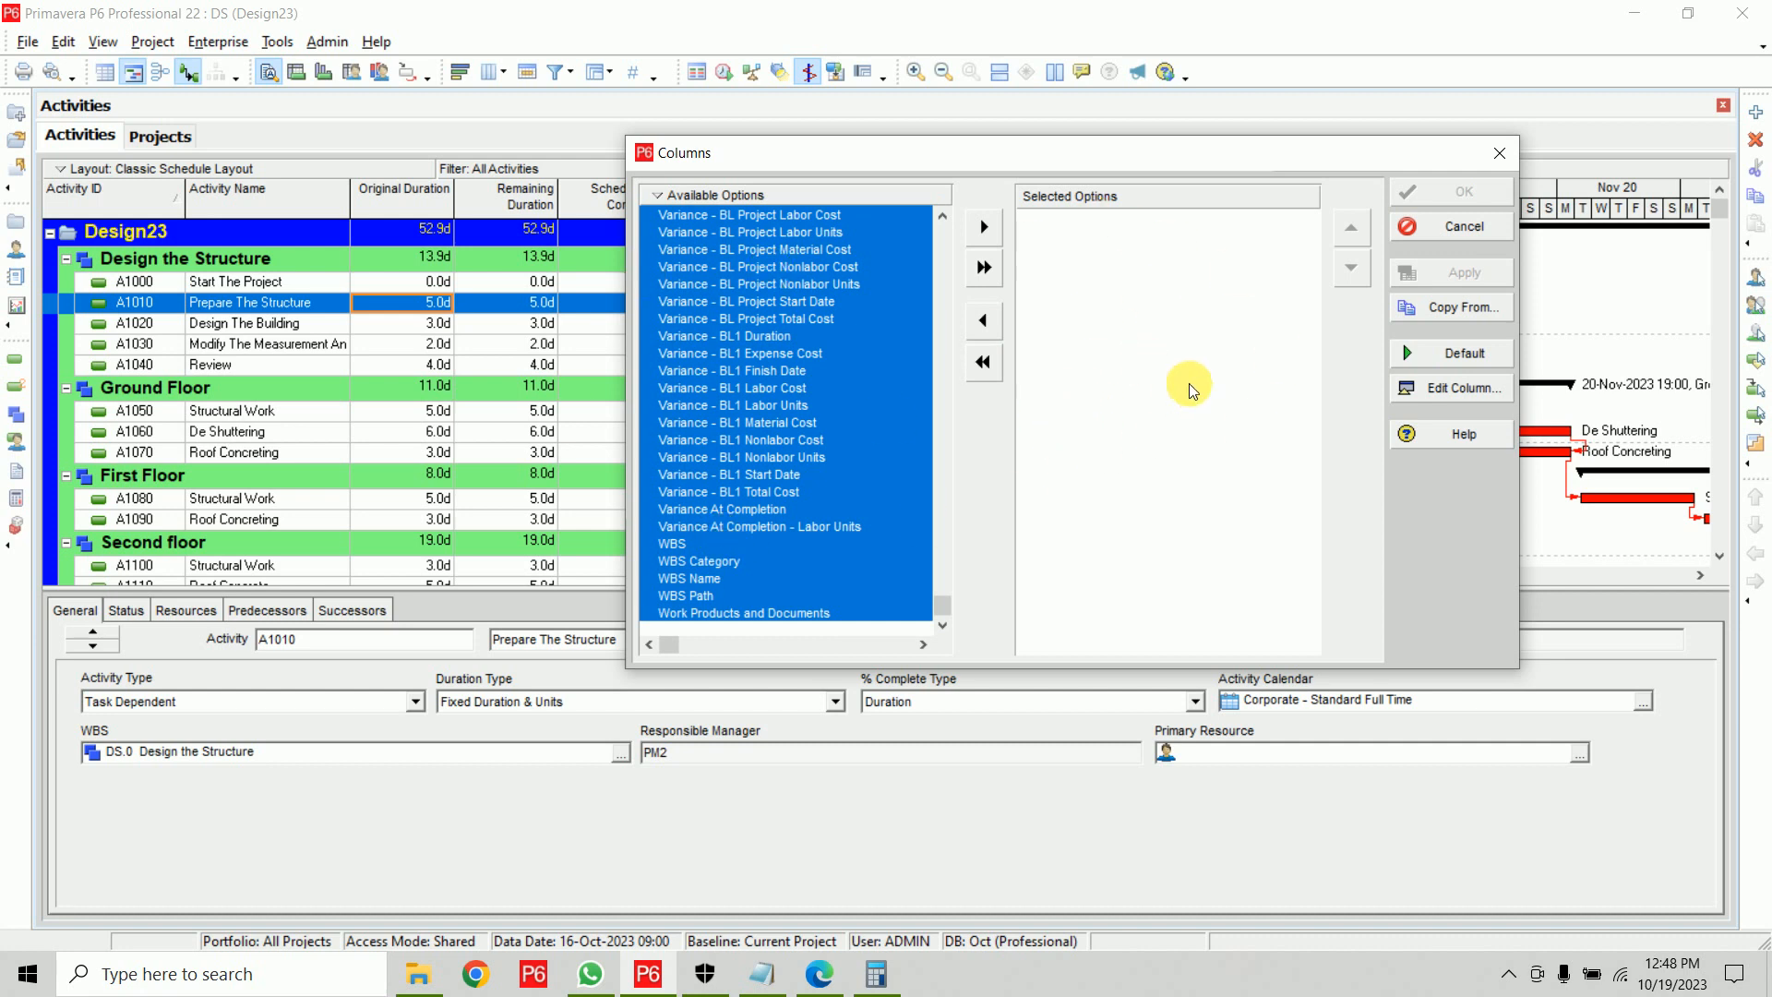
Apply the default column set with Calendar added after Total Float, and widen the activity table over the Gantt chart
left_click(1466, 353)
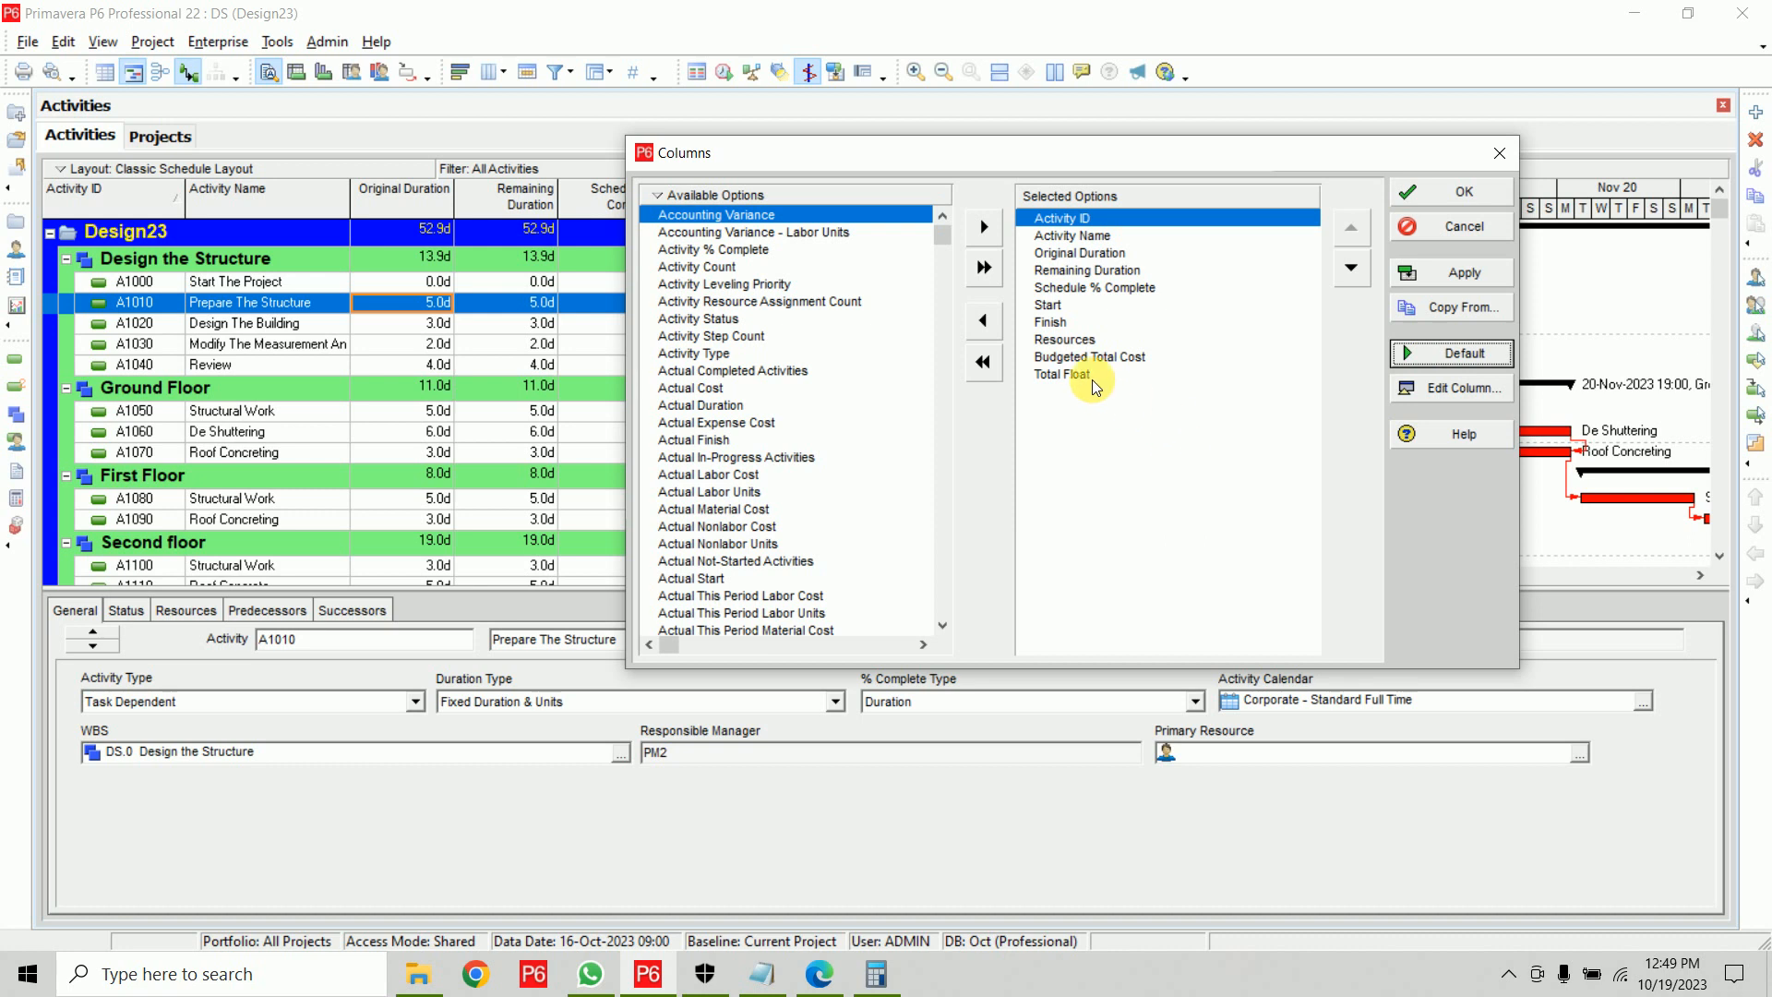
left_click_drag(943, 246, 923, 364)
left_click(715, 388)
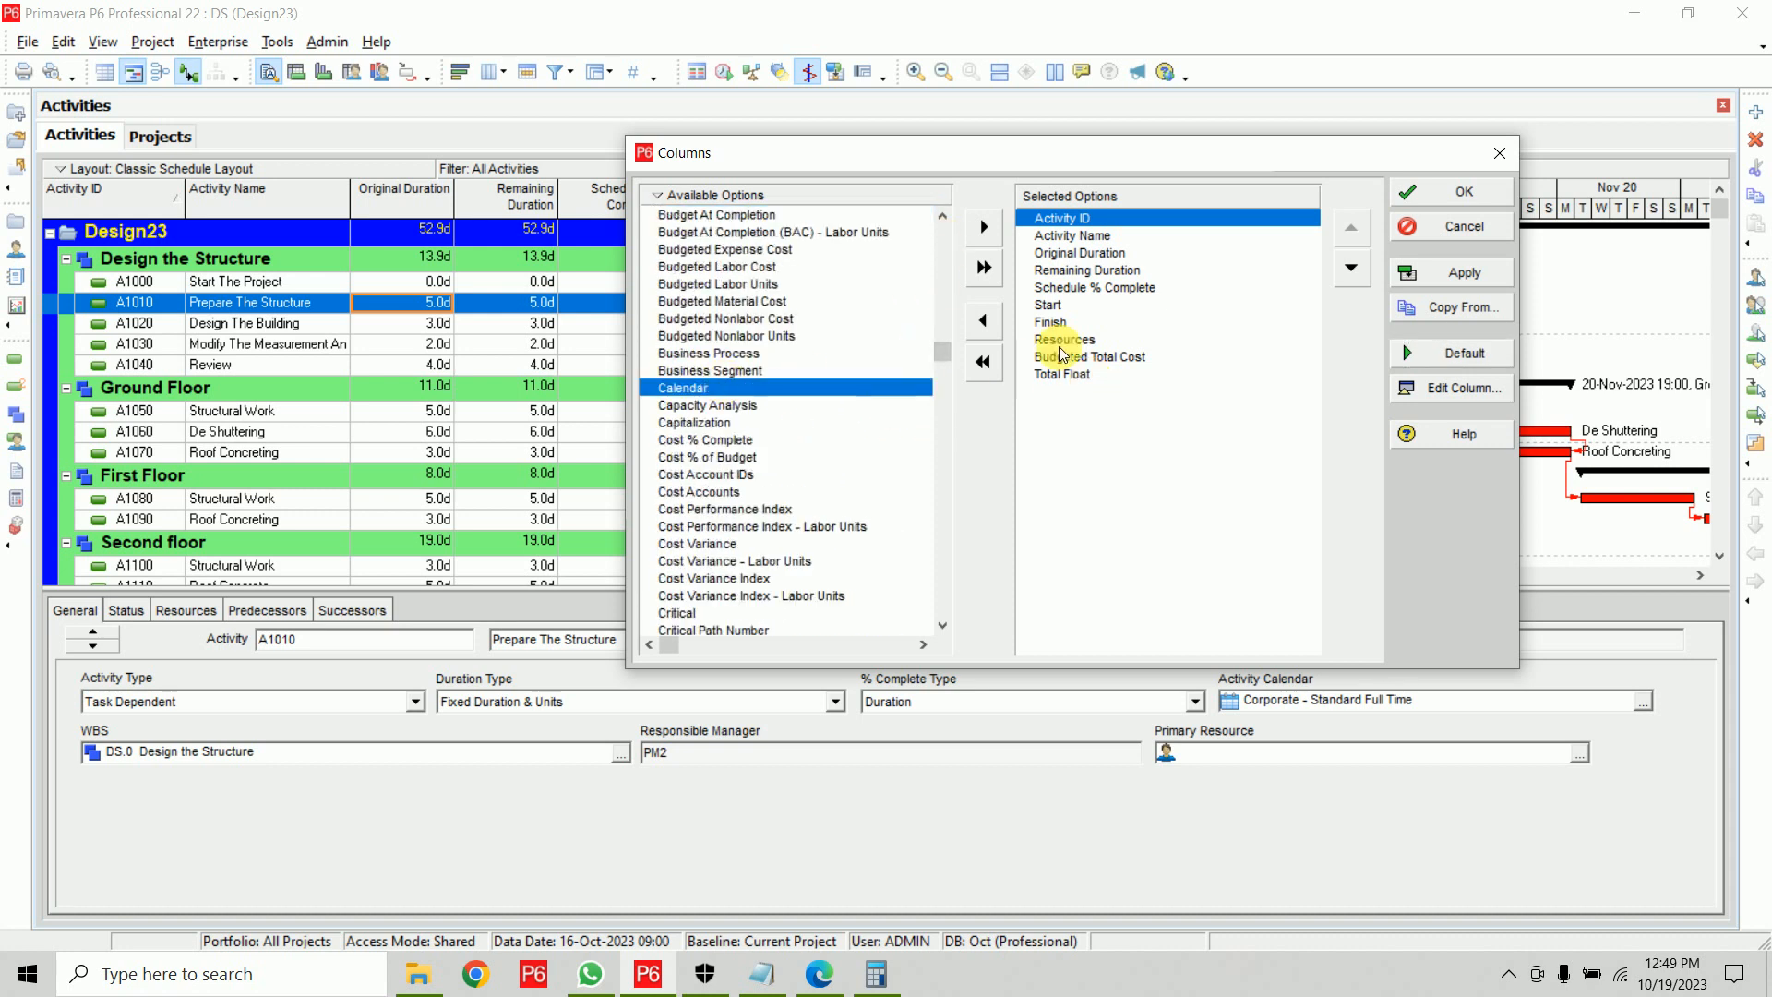
left_click(1062, 374)
left_click(986, 228)
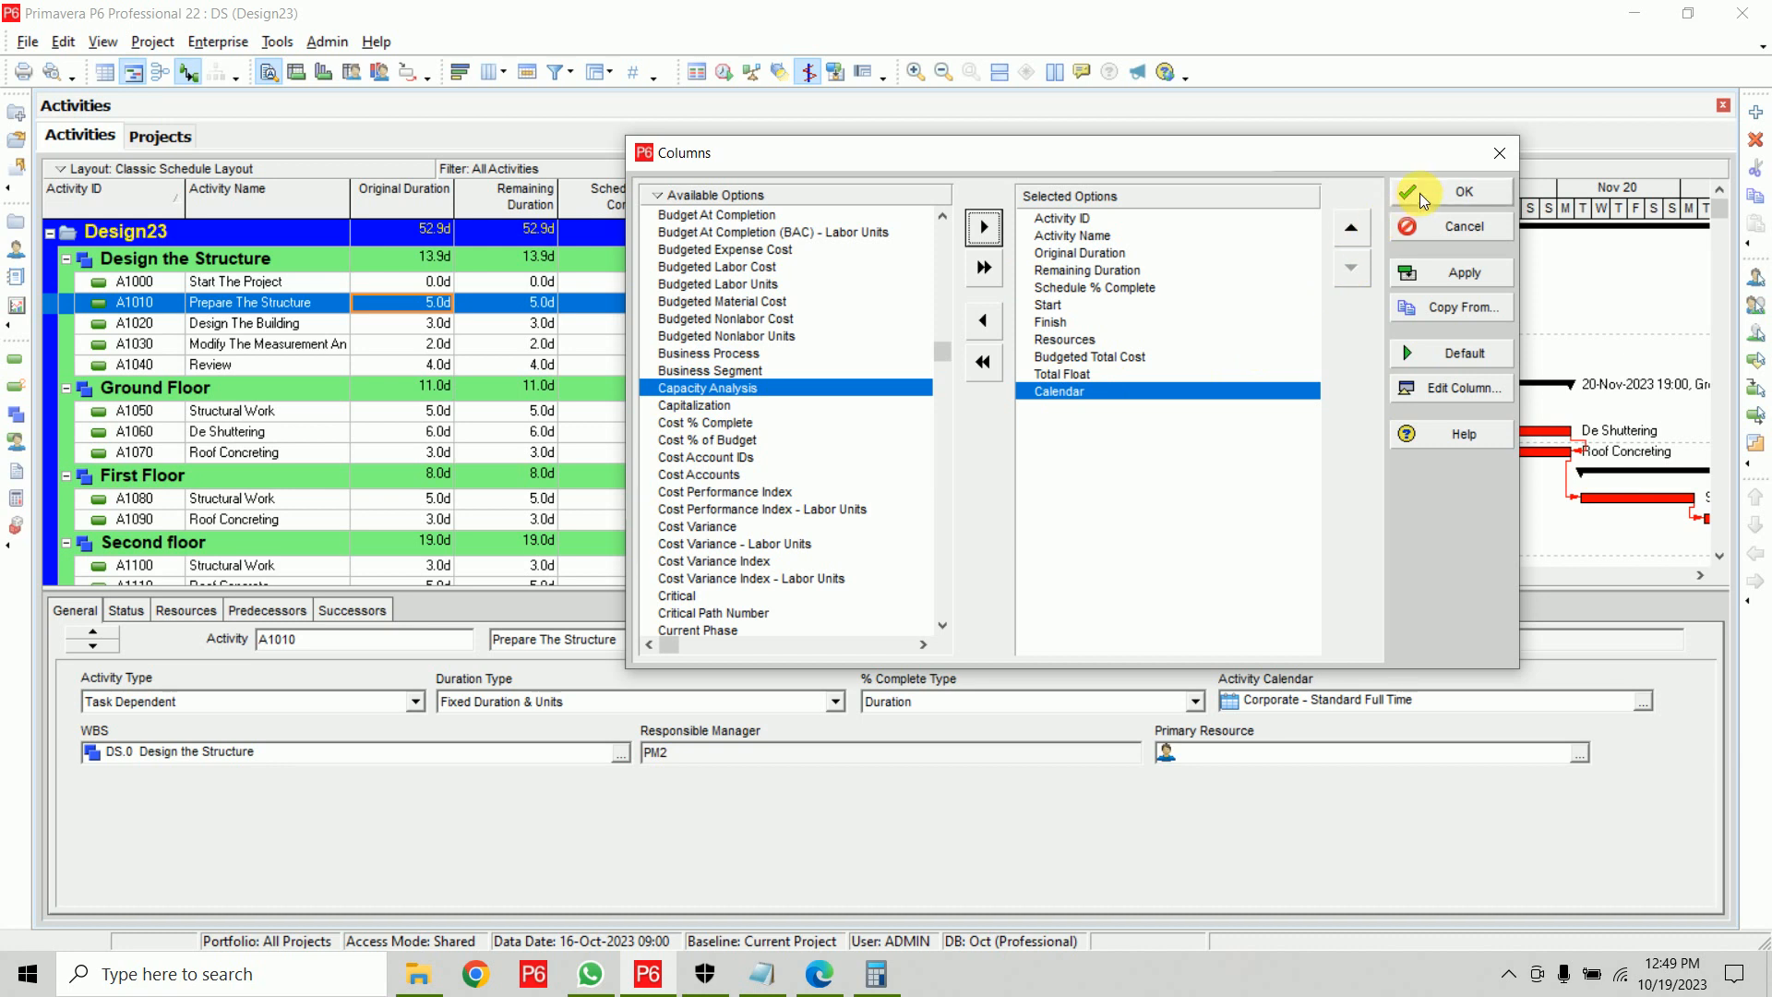
left_click(1458, 191)
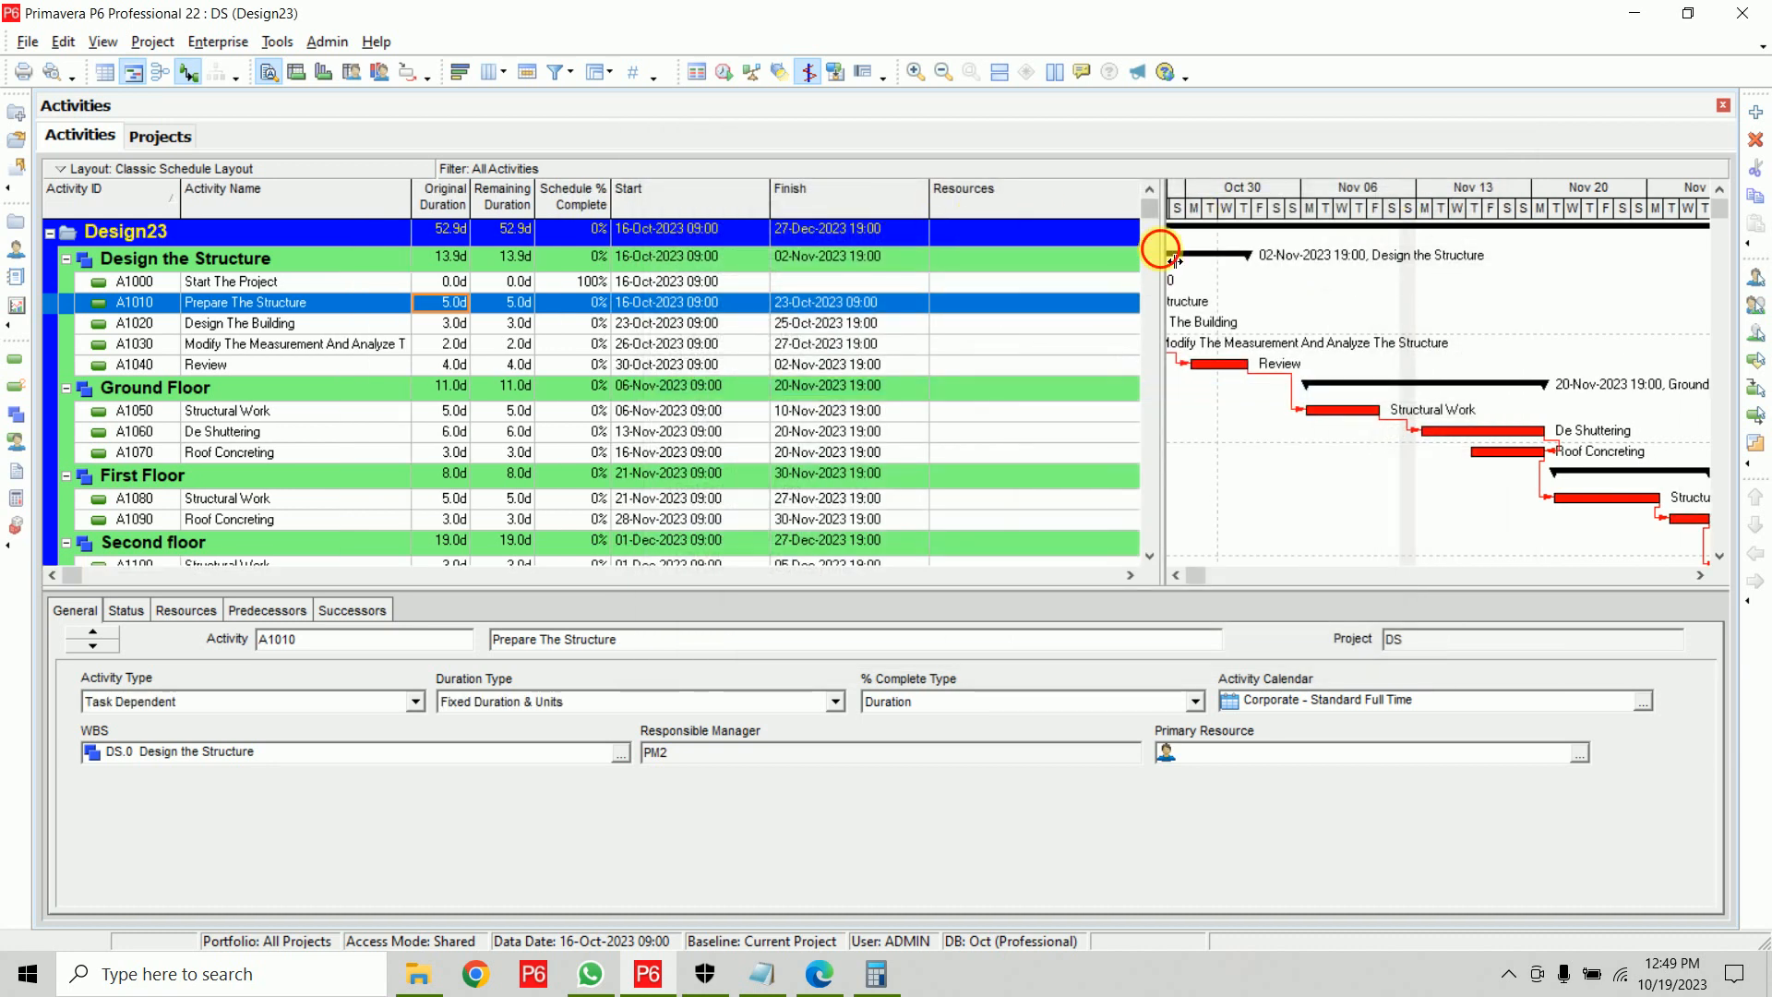
left_click_drag(1160, 267, 1608, 259)
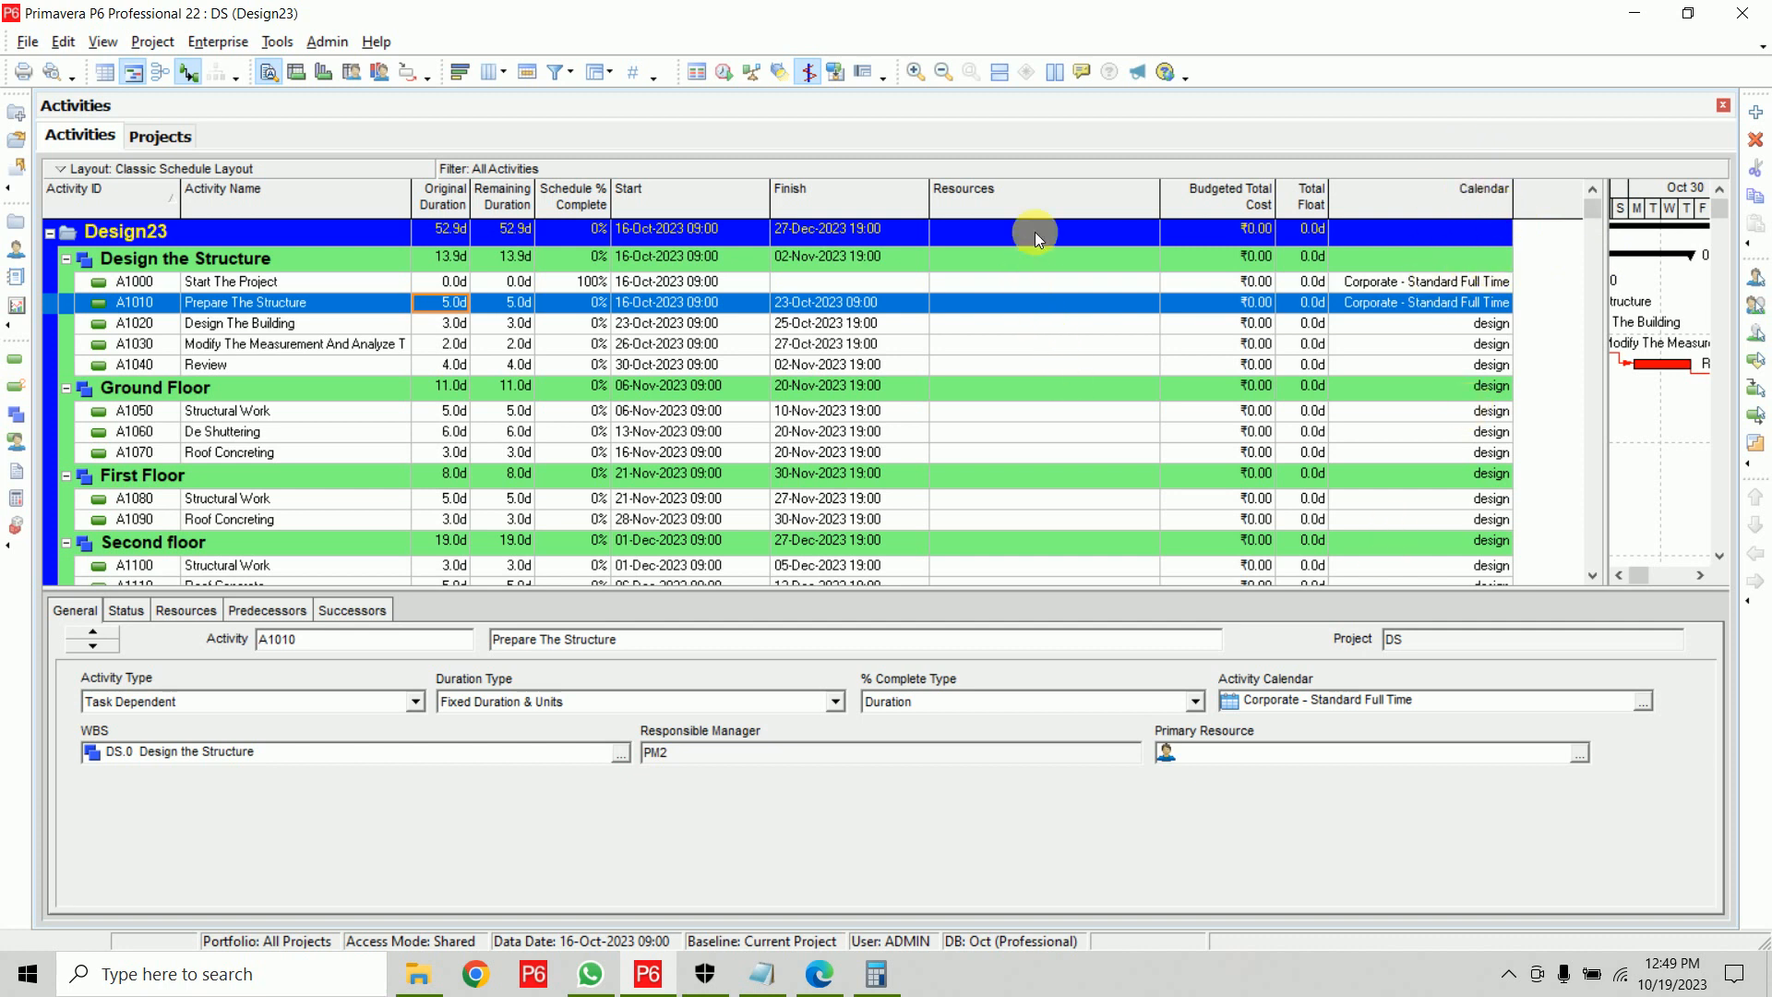
Remove the Resources and Budgeted Total Cost columns from the activity table
right_click(1060, 188)
left_click(1128, 542)
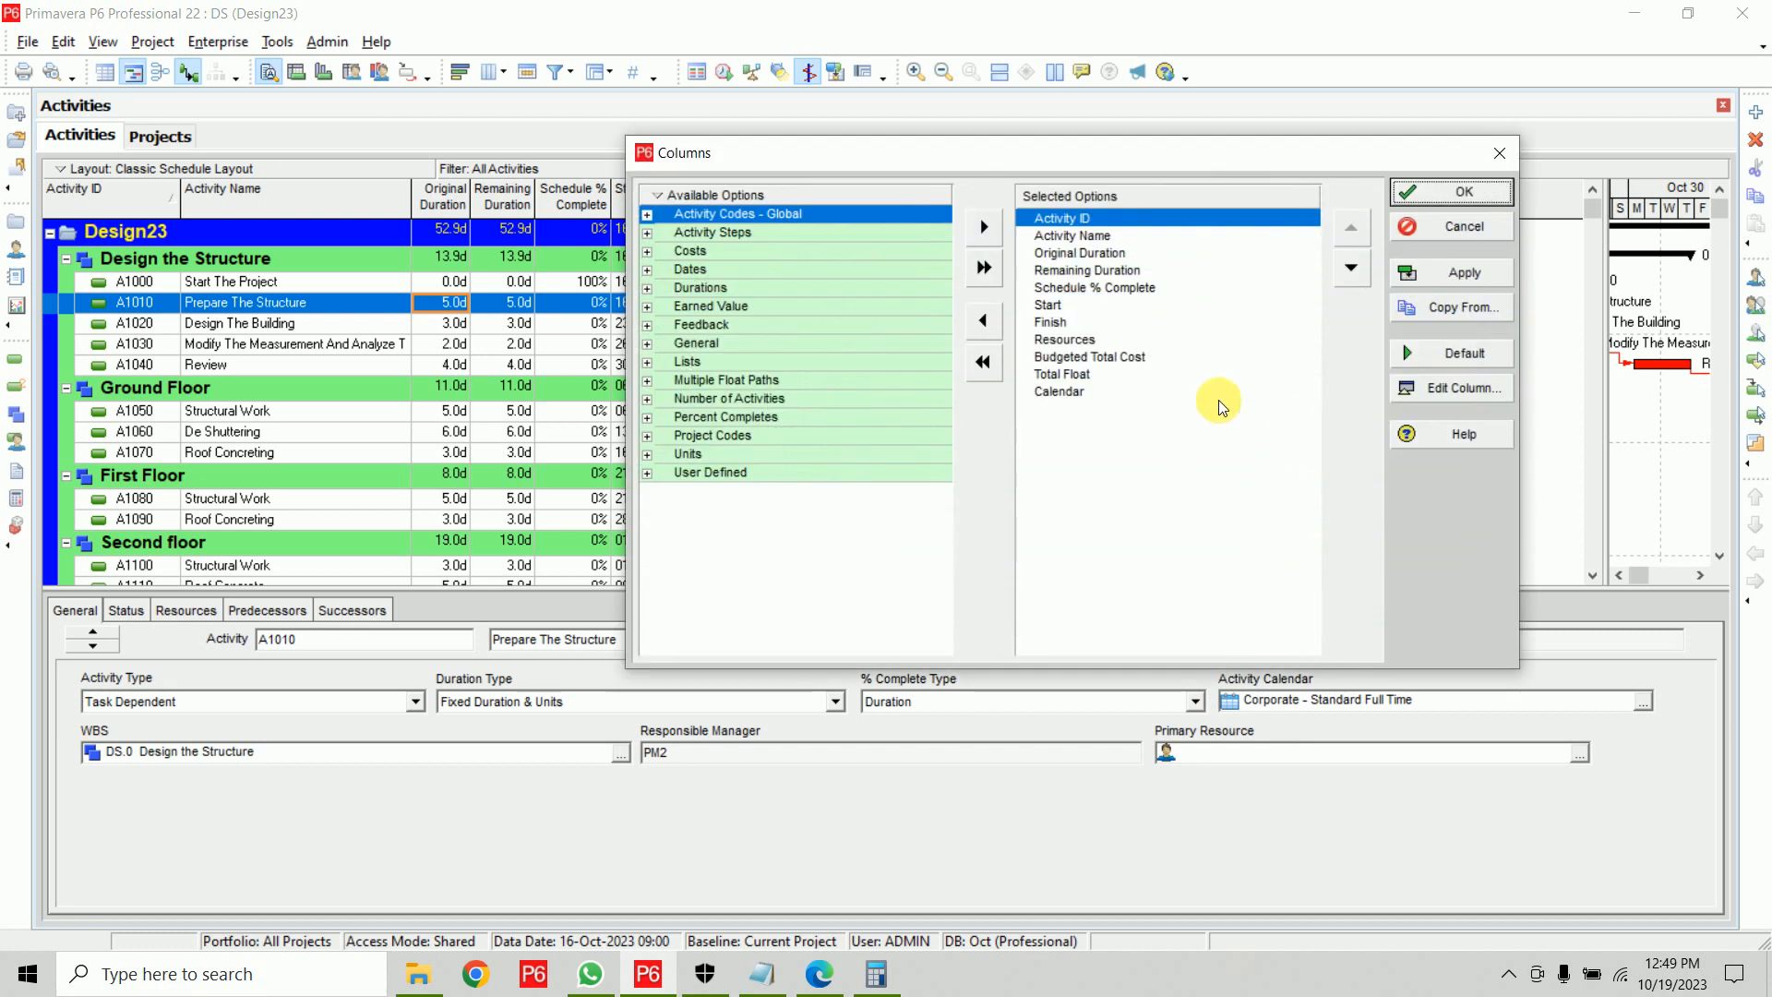
left_click(1087, 339)
left_click(1093, 355, "ctrl")
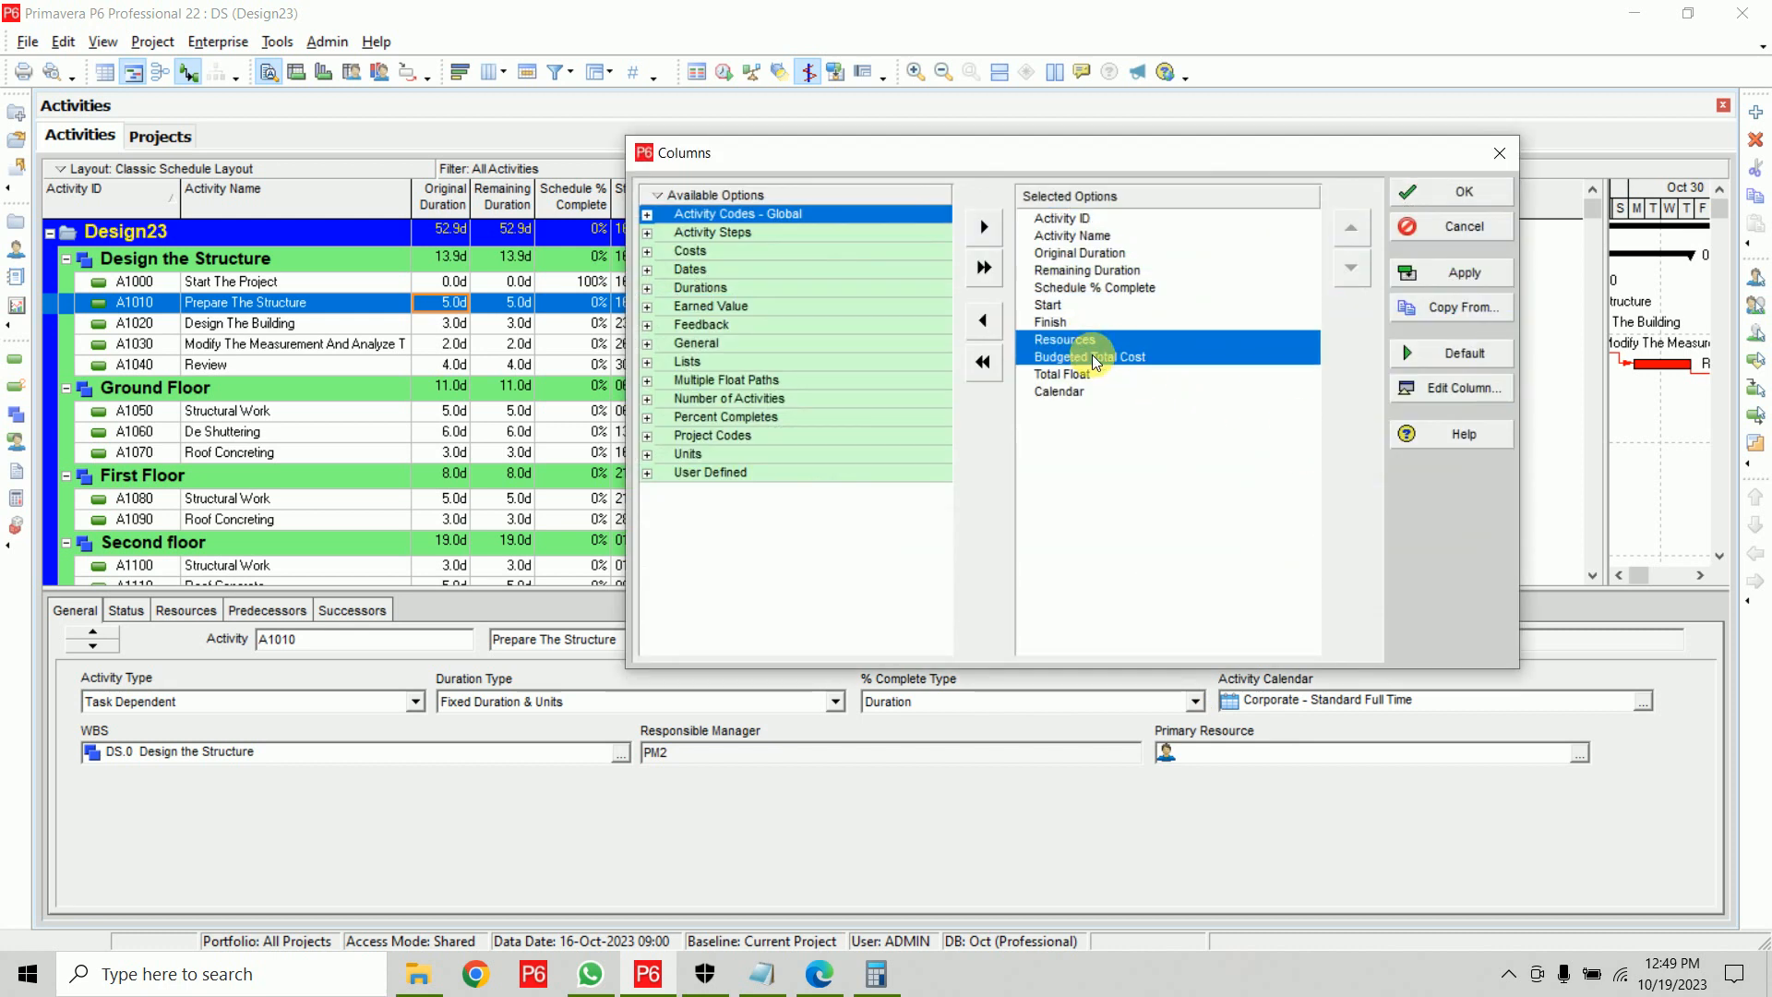
left_click(996, 322)
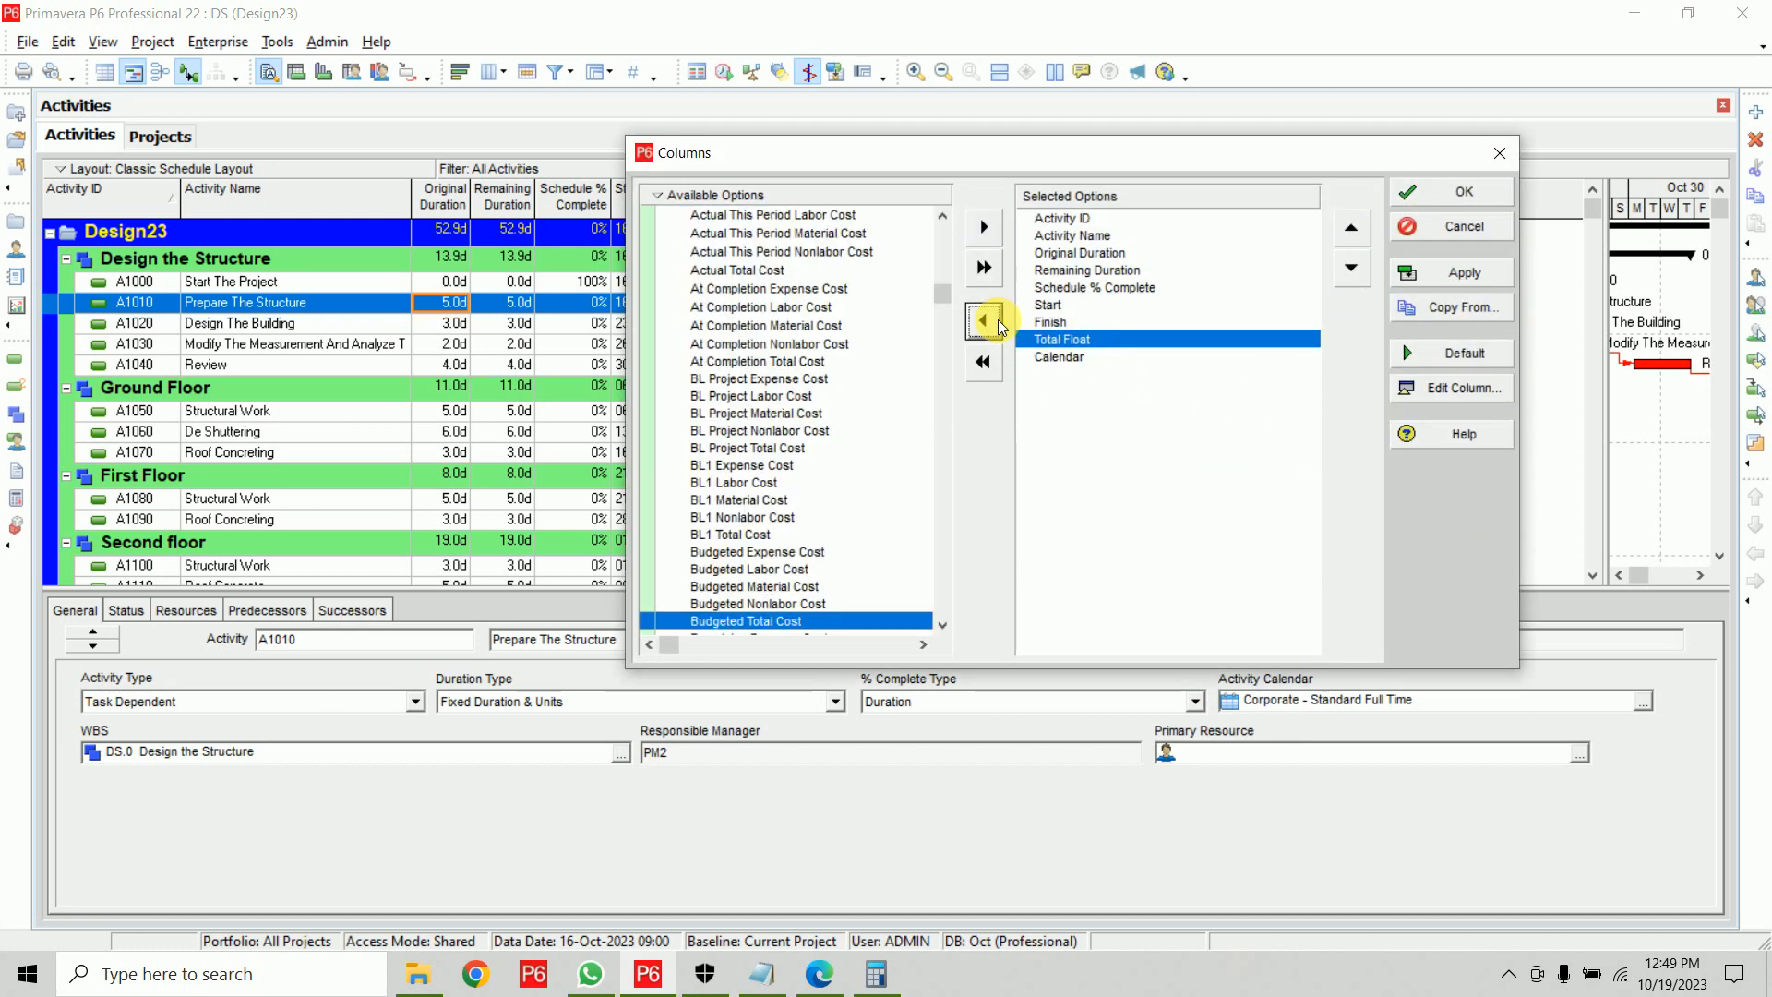
left_click(1411, 197)
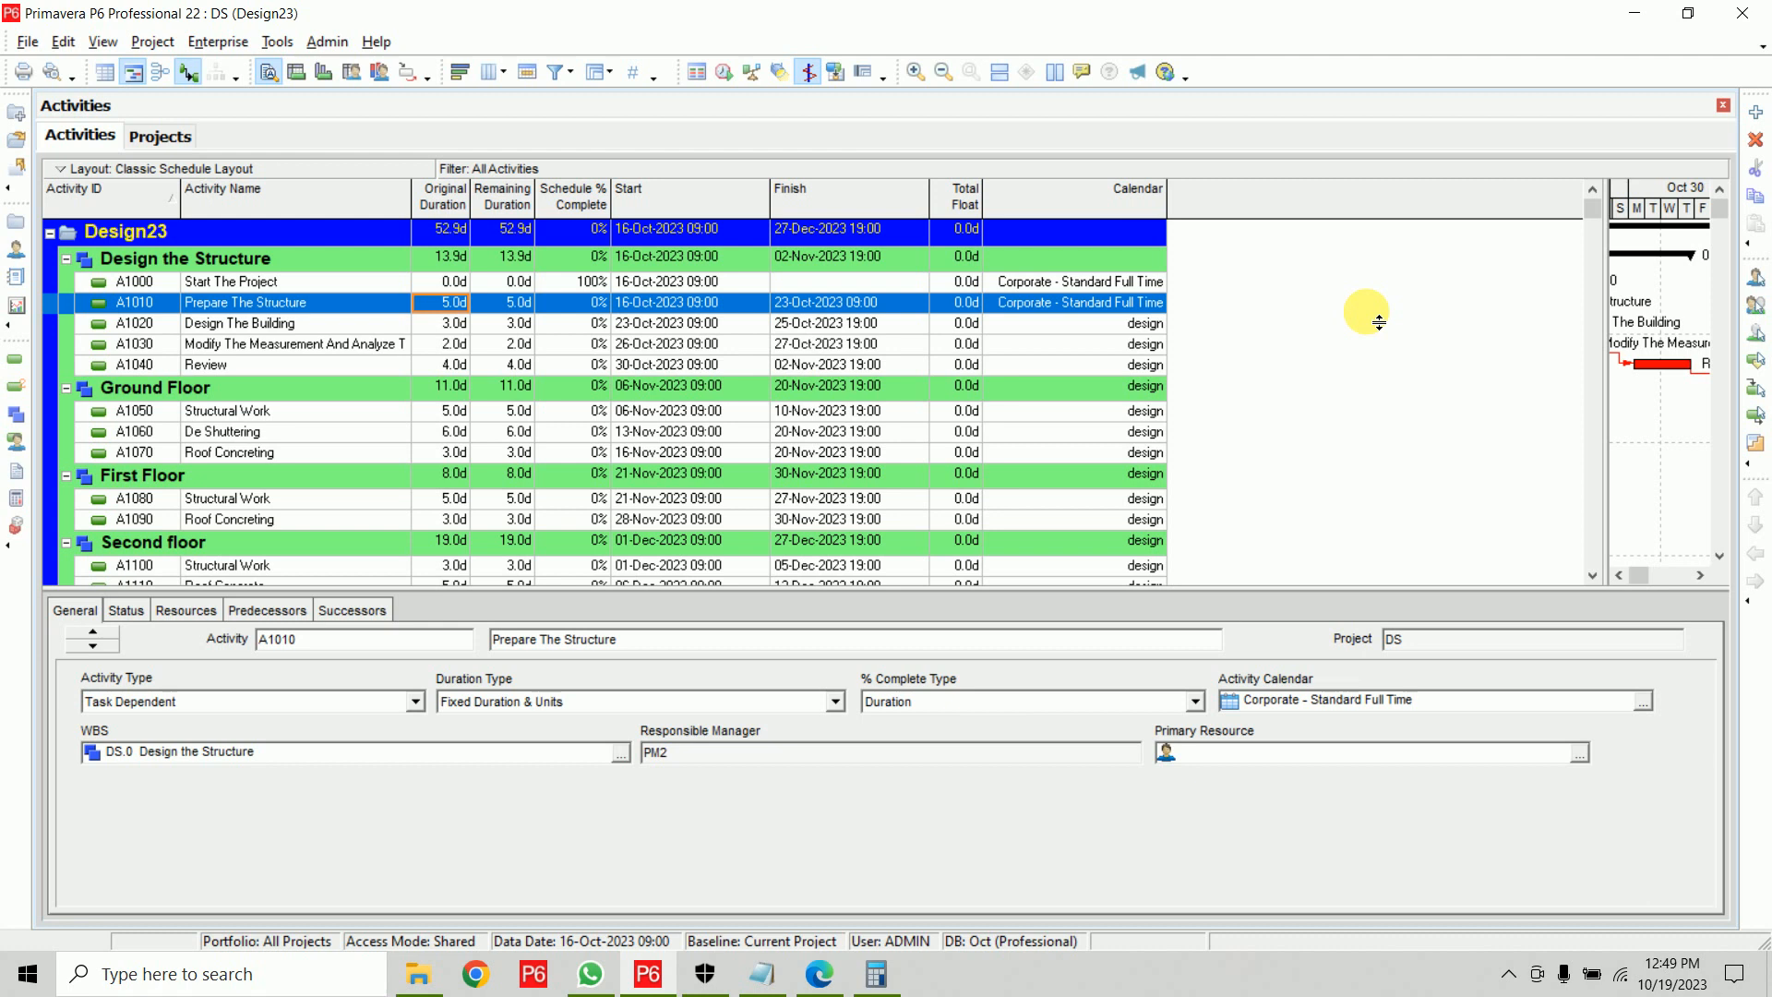
Review the calendar assigned to each activity, from A1000 Start The Project to A1190 Finish The Project
scroll(1176, 365, "down", 3)
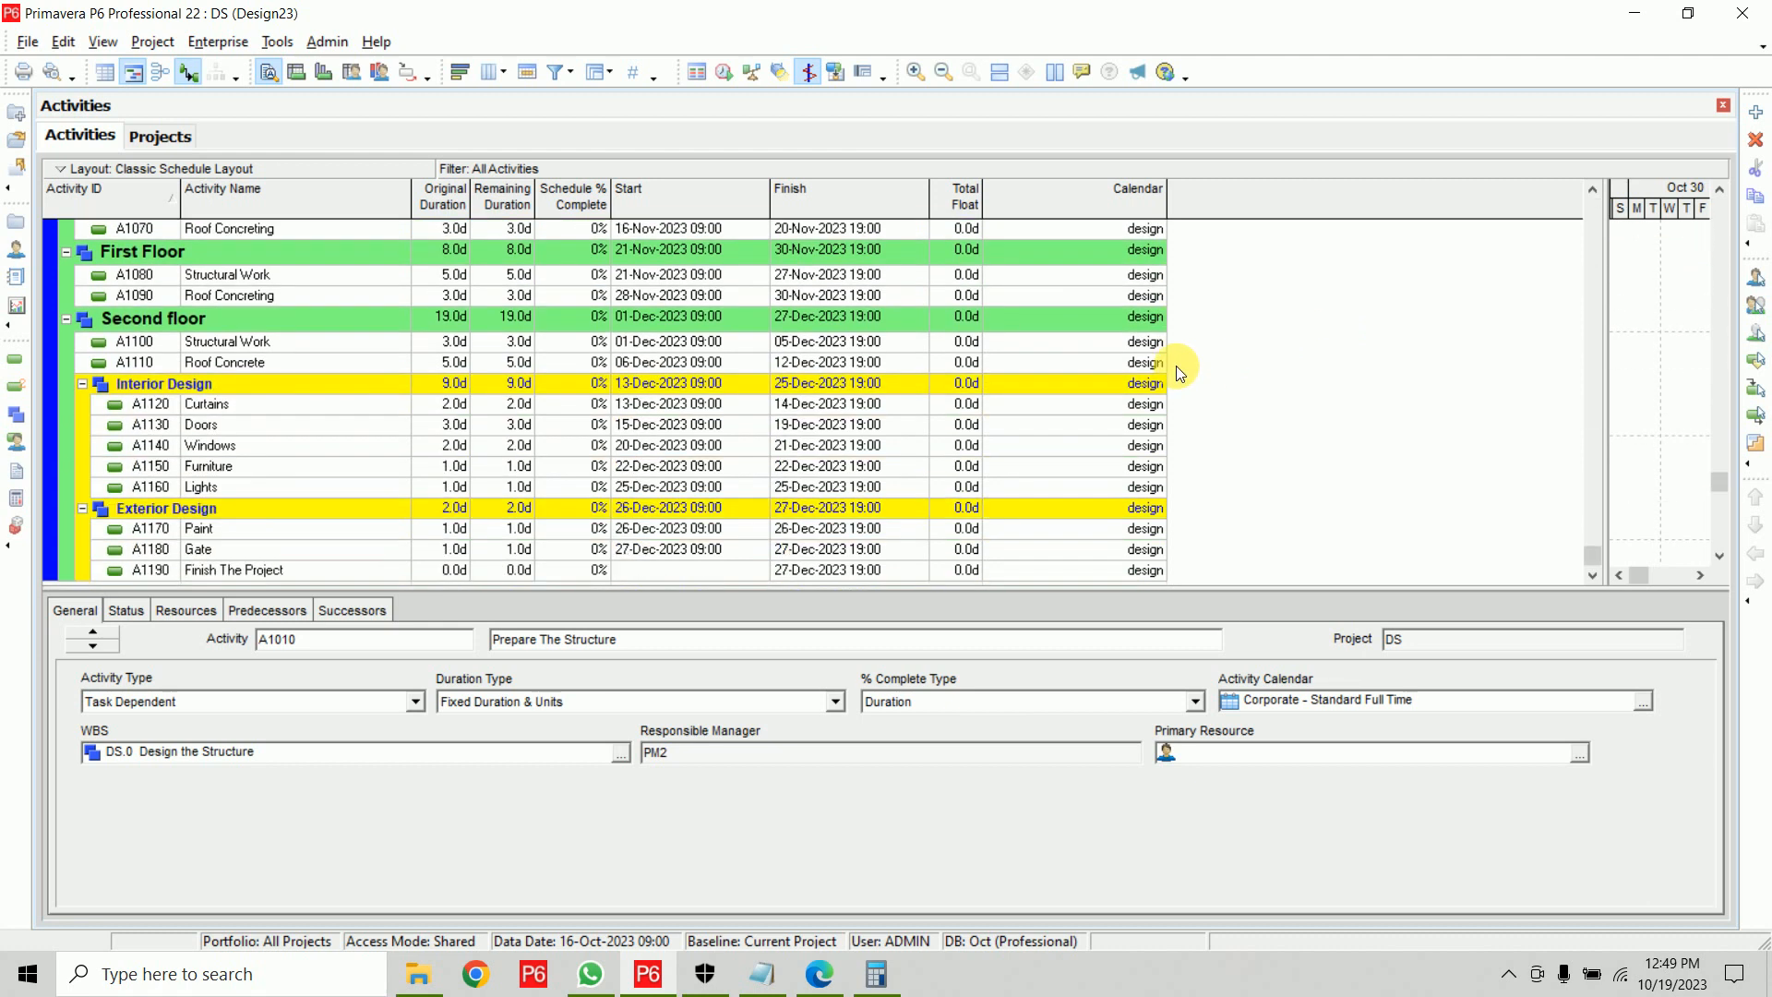
scroll(1176, 366, "up", 3)
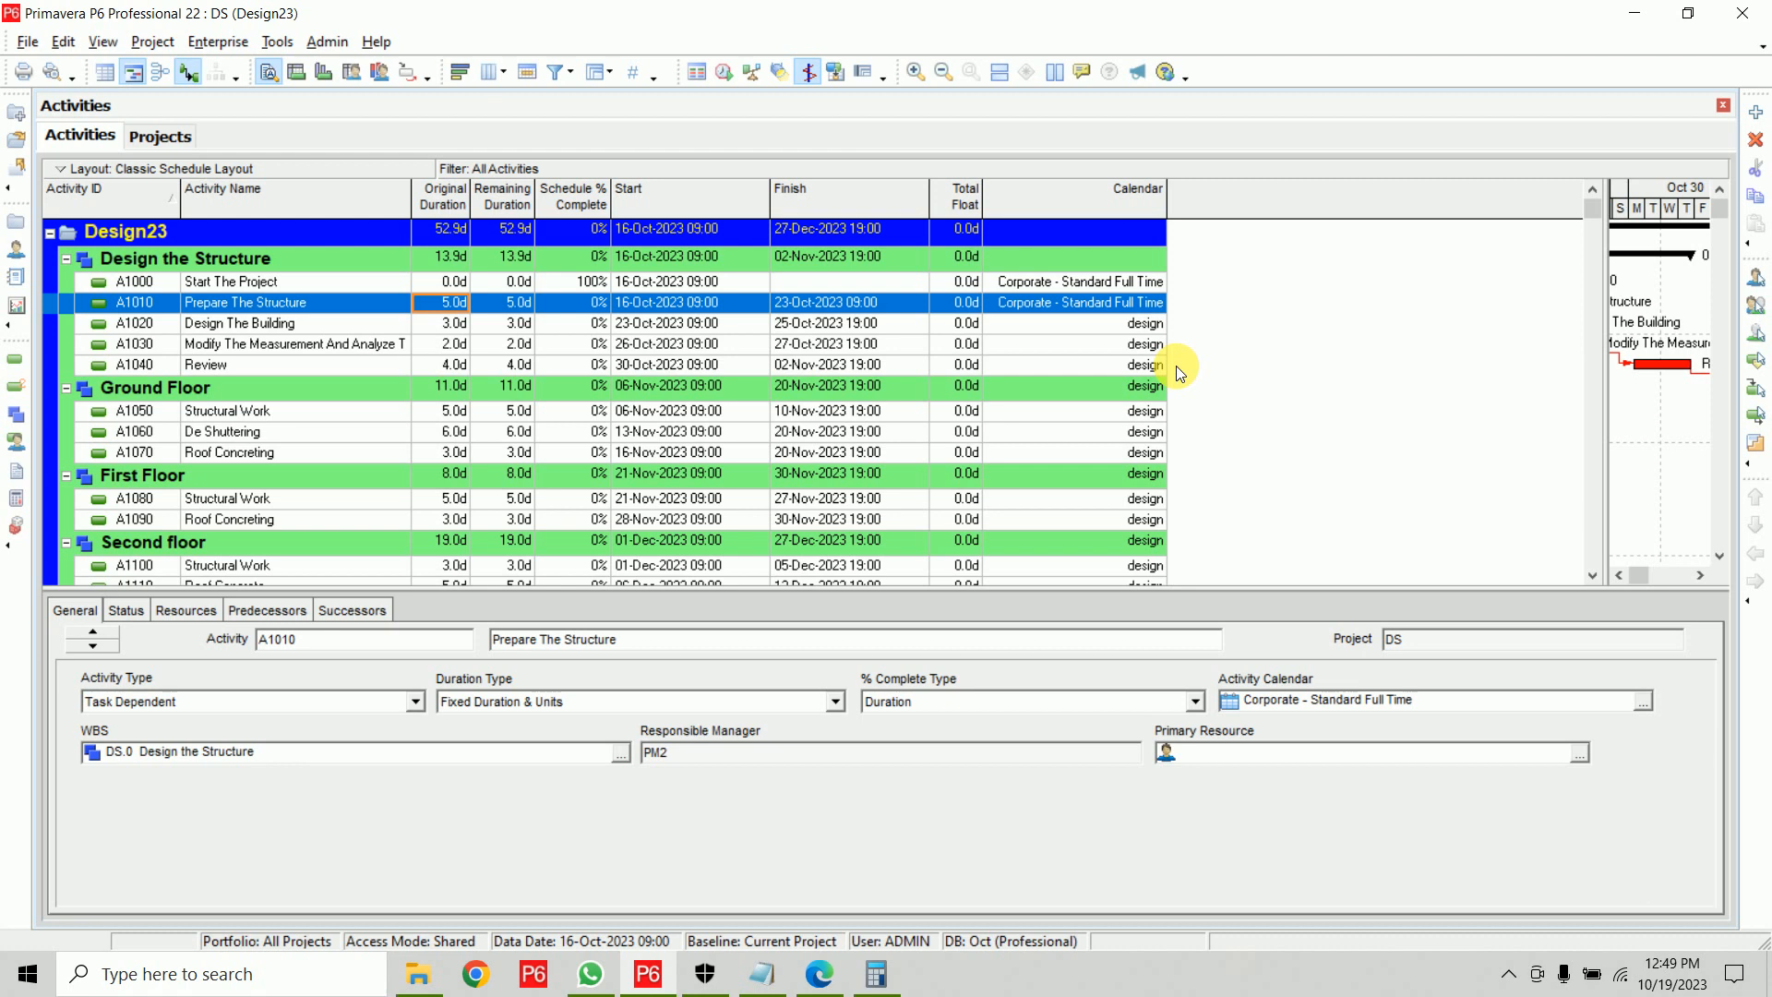
scroll(1176, 366, "down", 3)
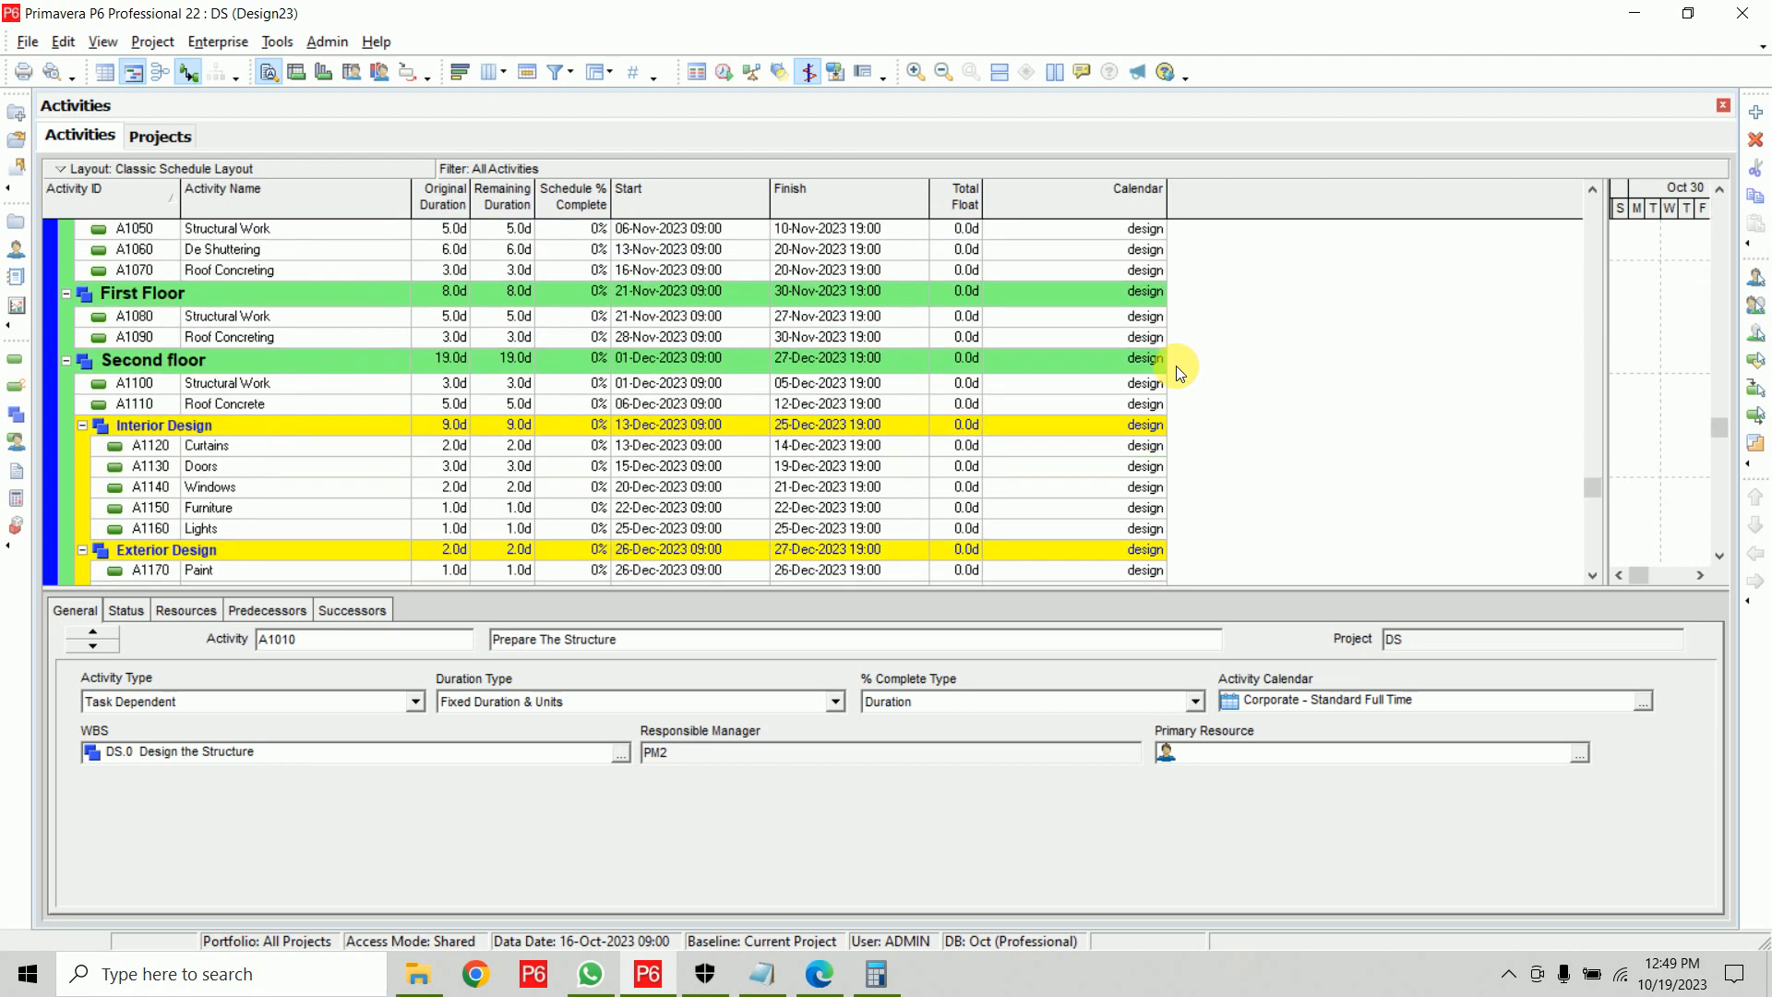
left_click(1127, 576)
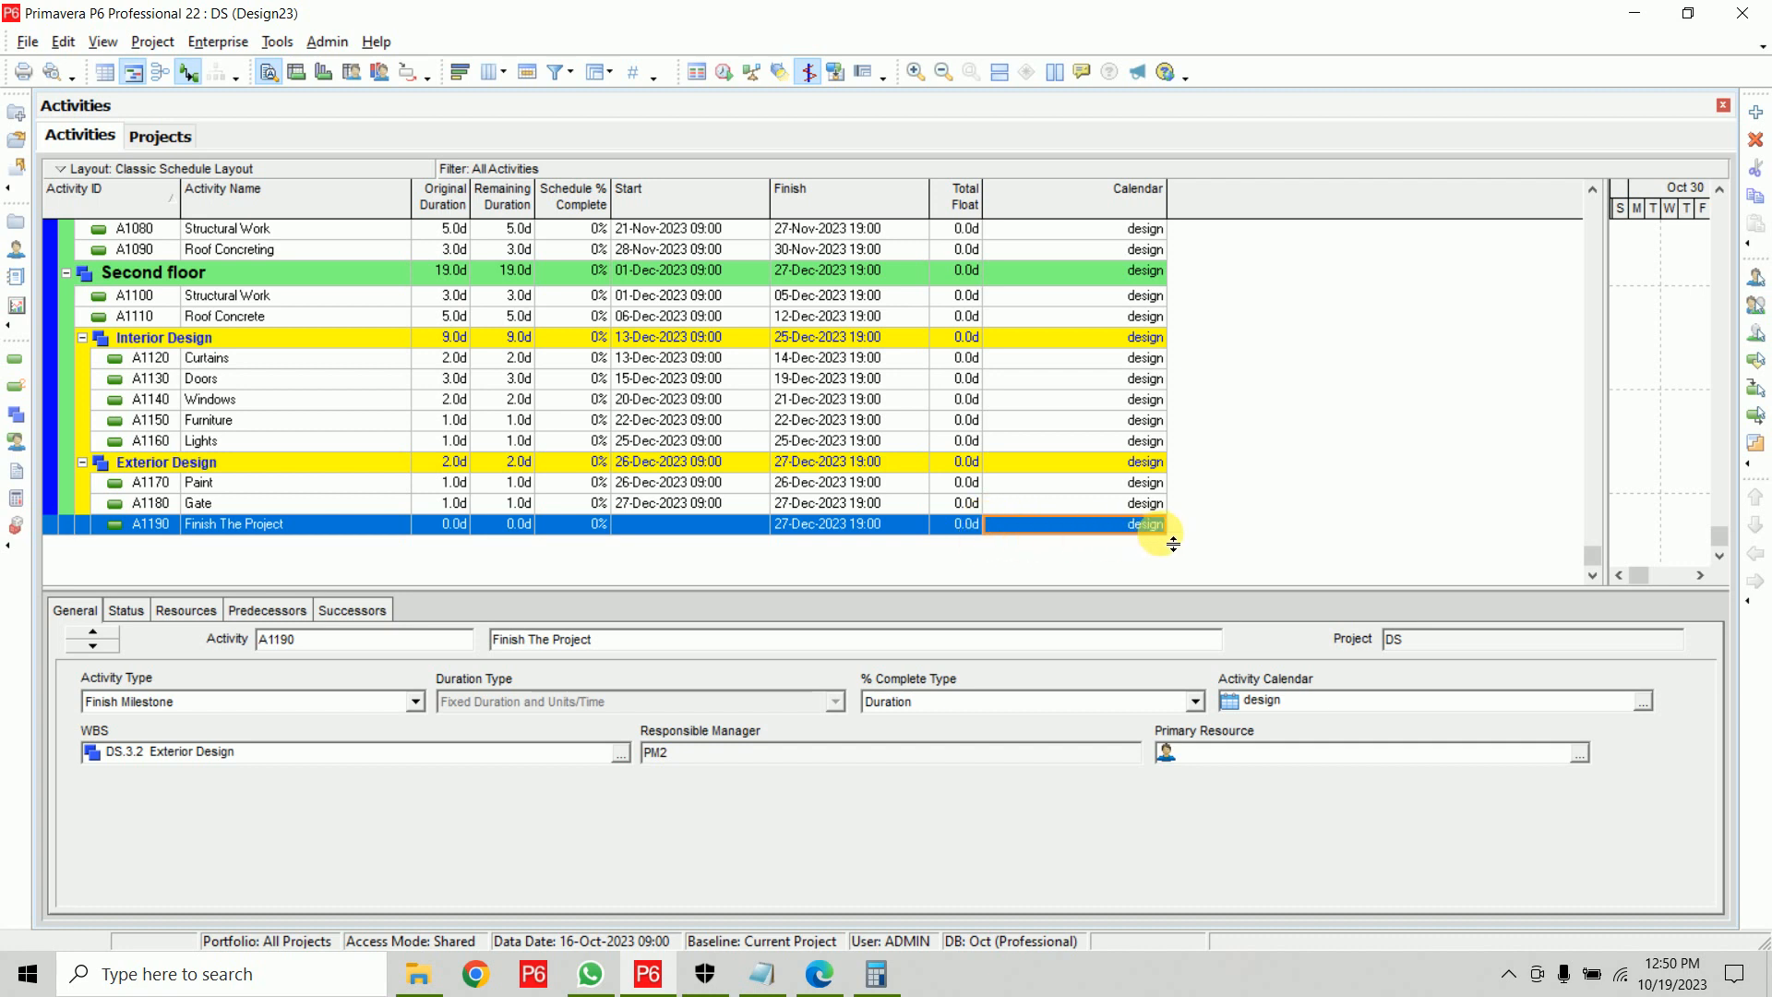
scroll(1145, 526, "up", 5)
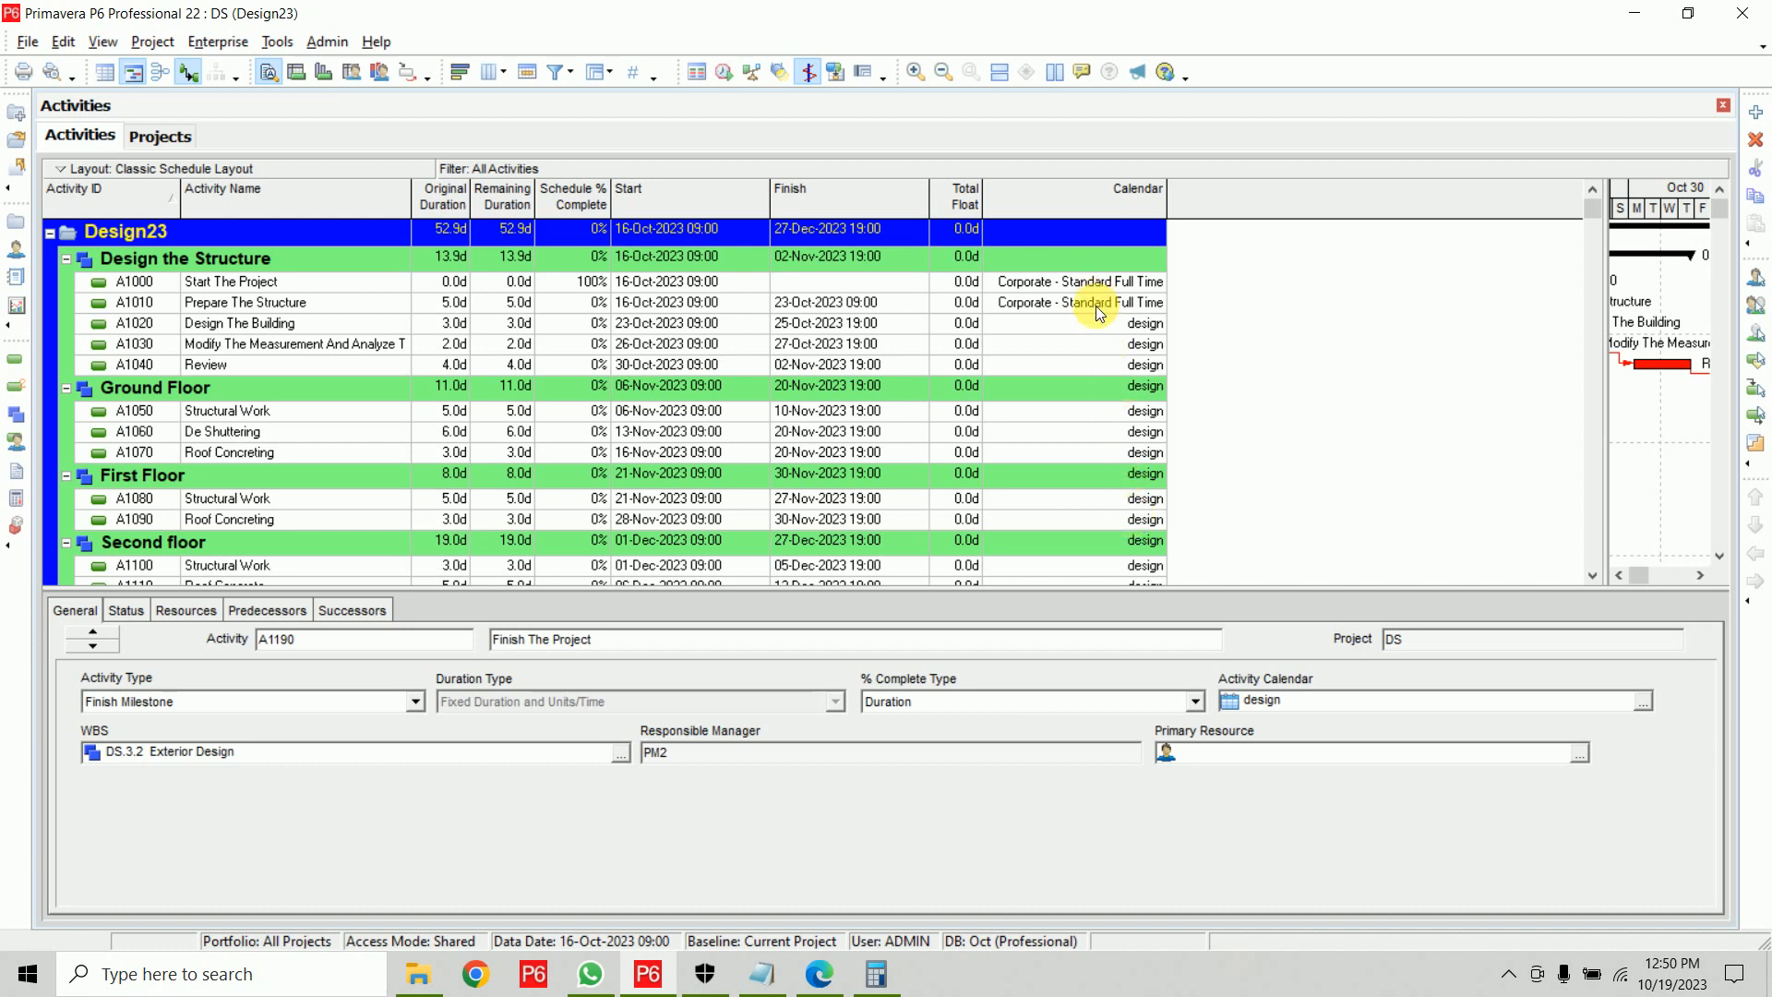
Fill the "Corporate - Standard Full Time" calendar down from A1000 Start The Project through A1190 Finish The Project
left_click(1115, 288, "shift")
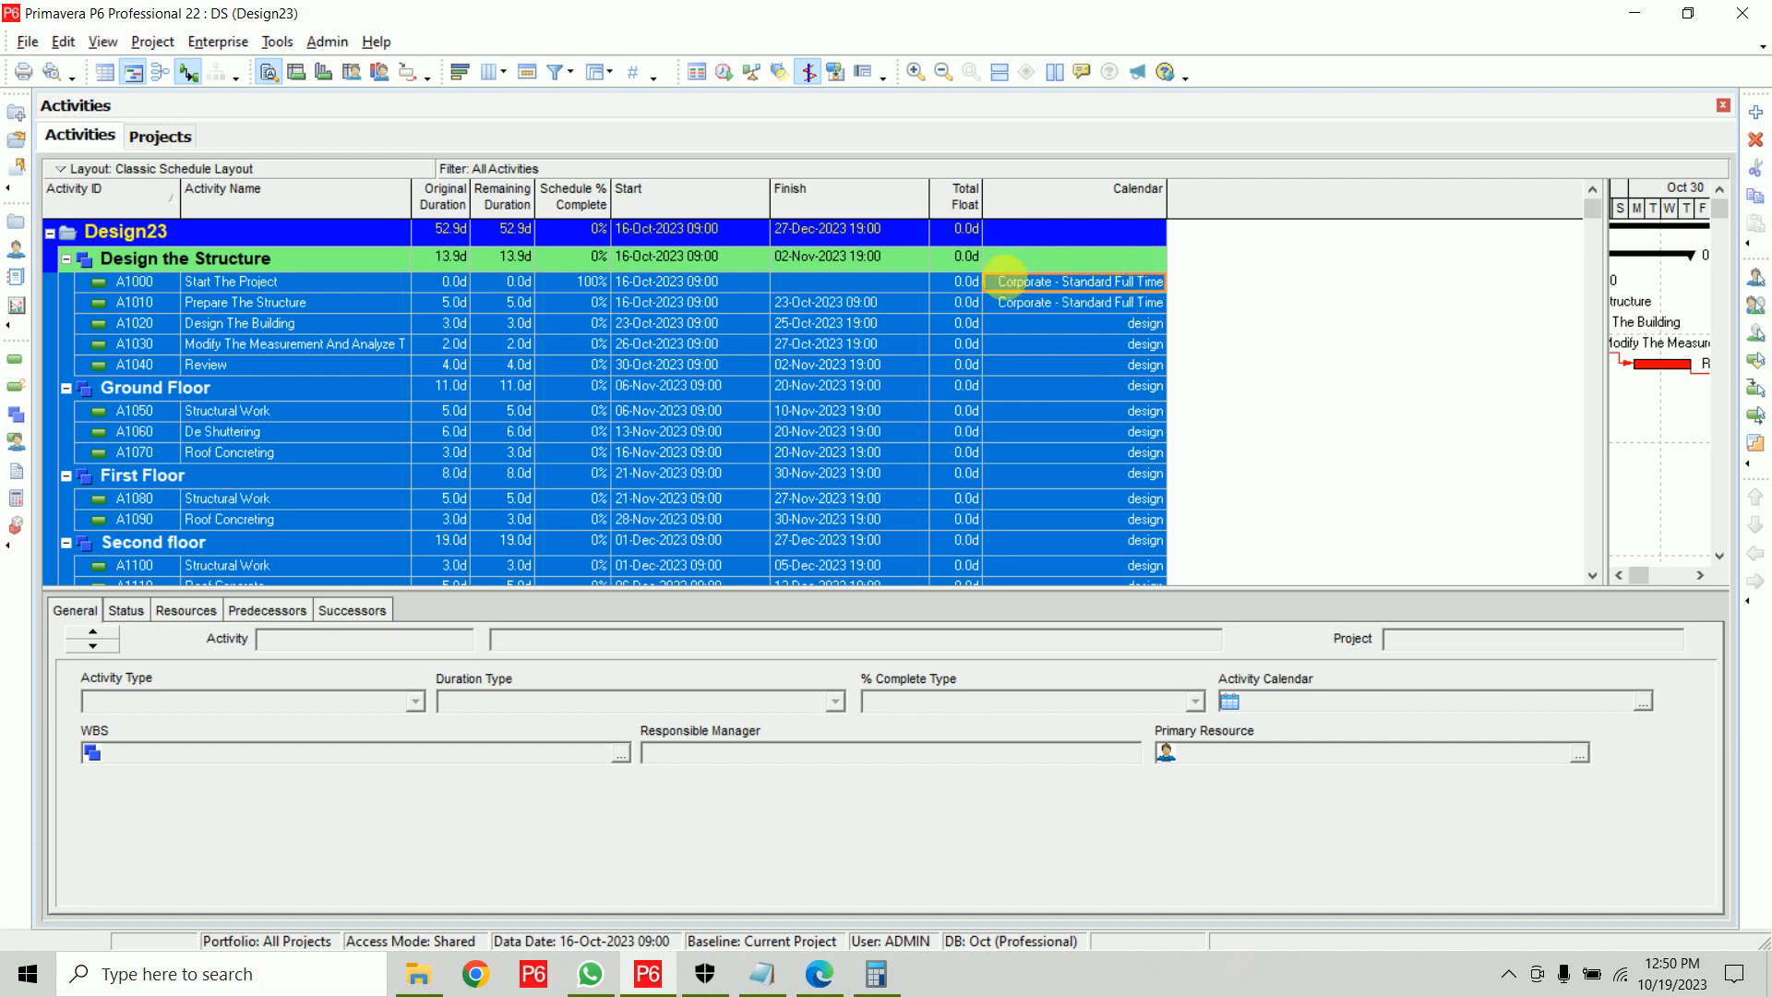
right_click(1093, 279)
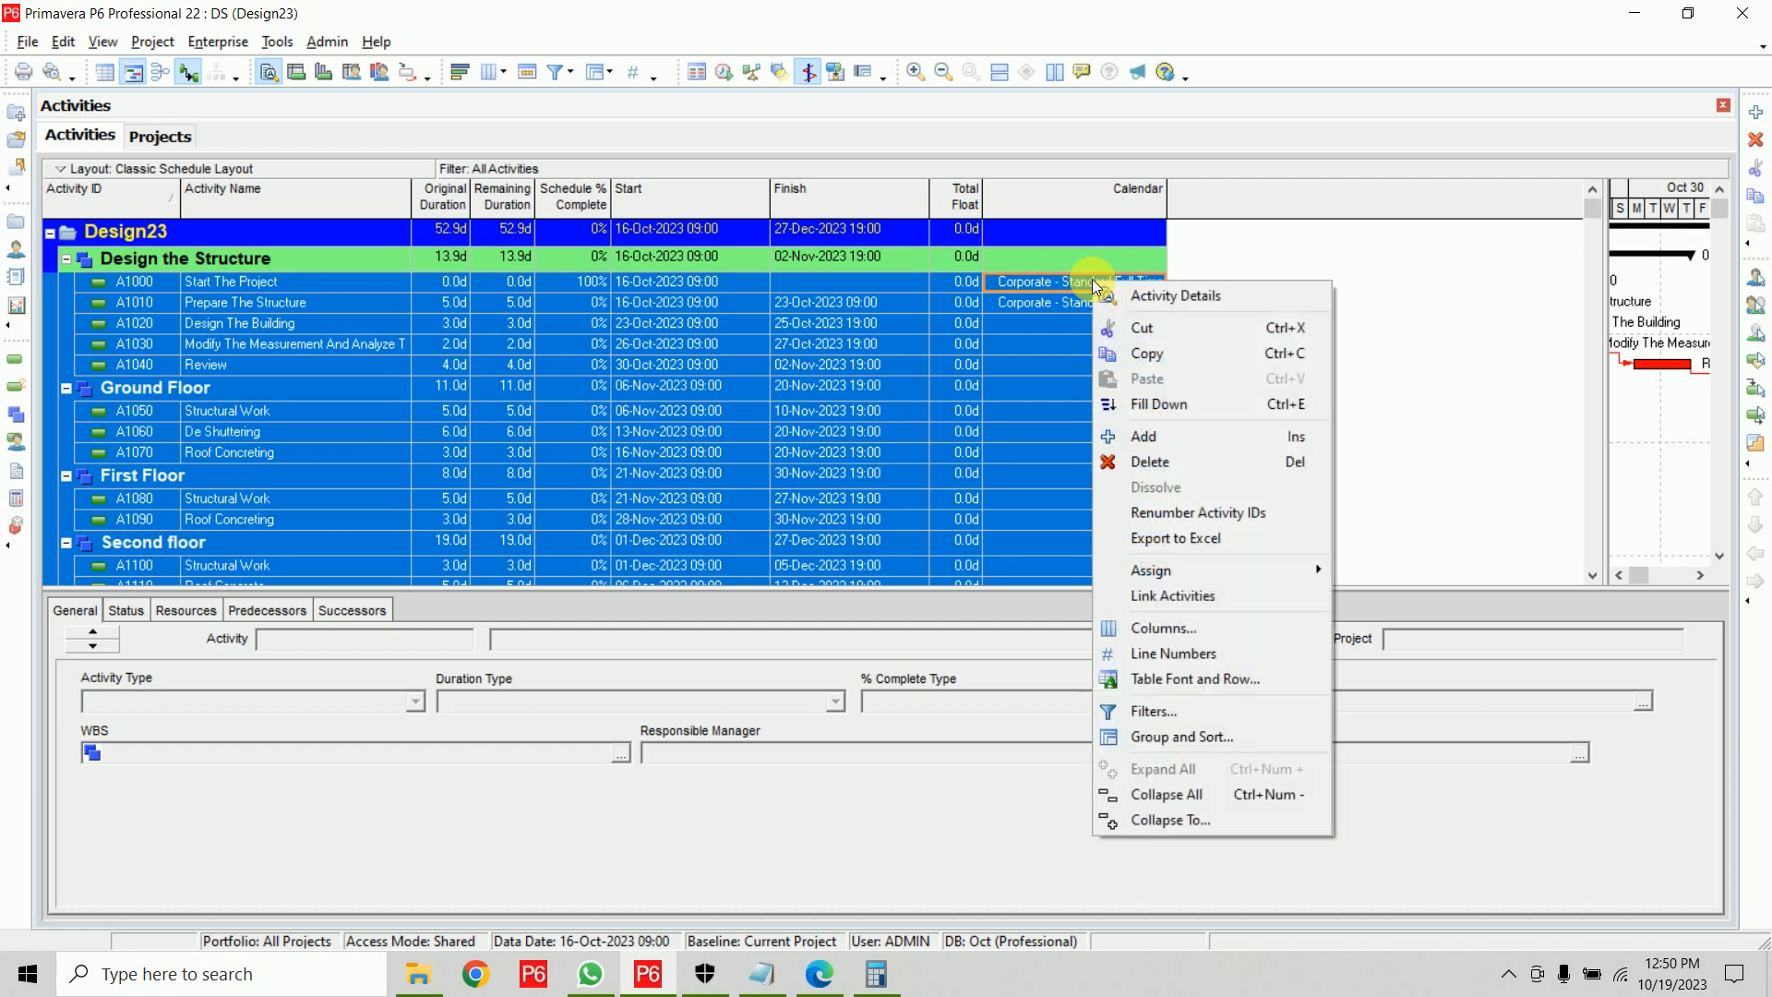
left_click(1188, 411)
scroll(1217, 384, "down", 4)
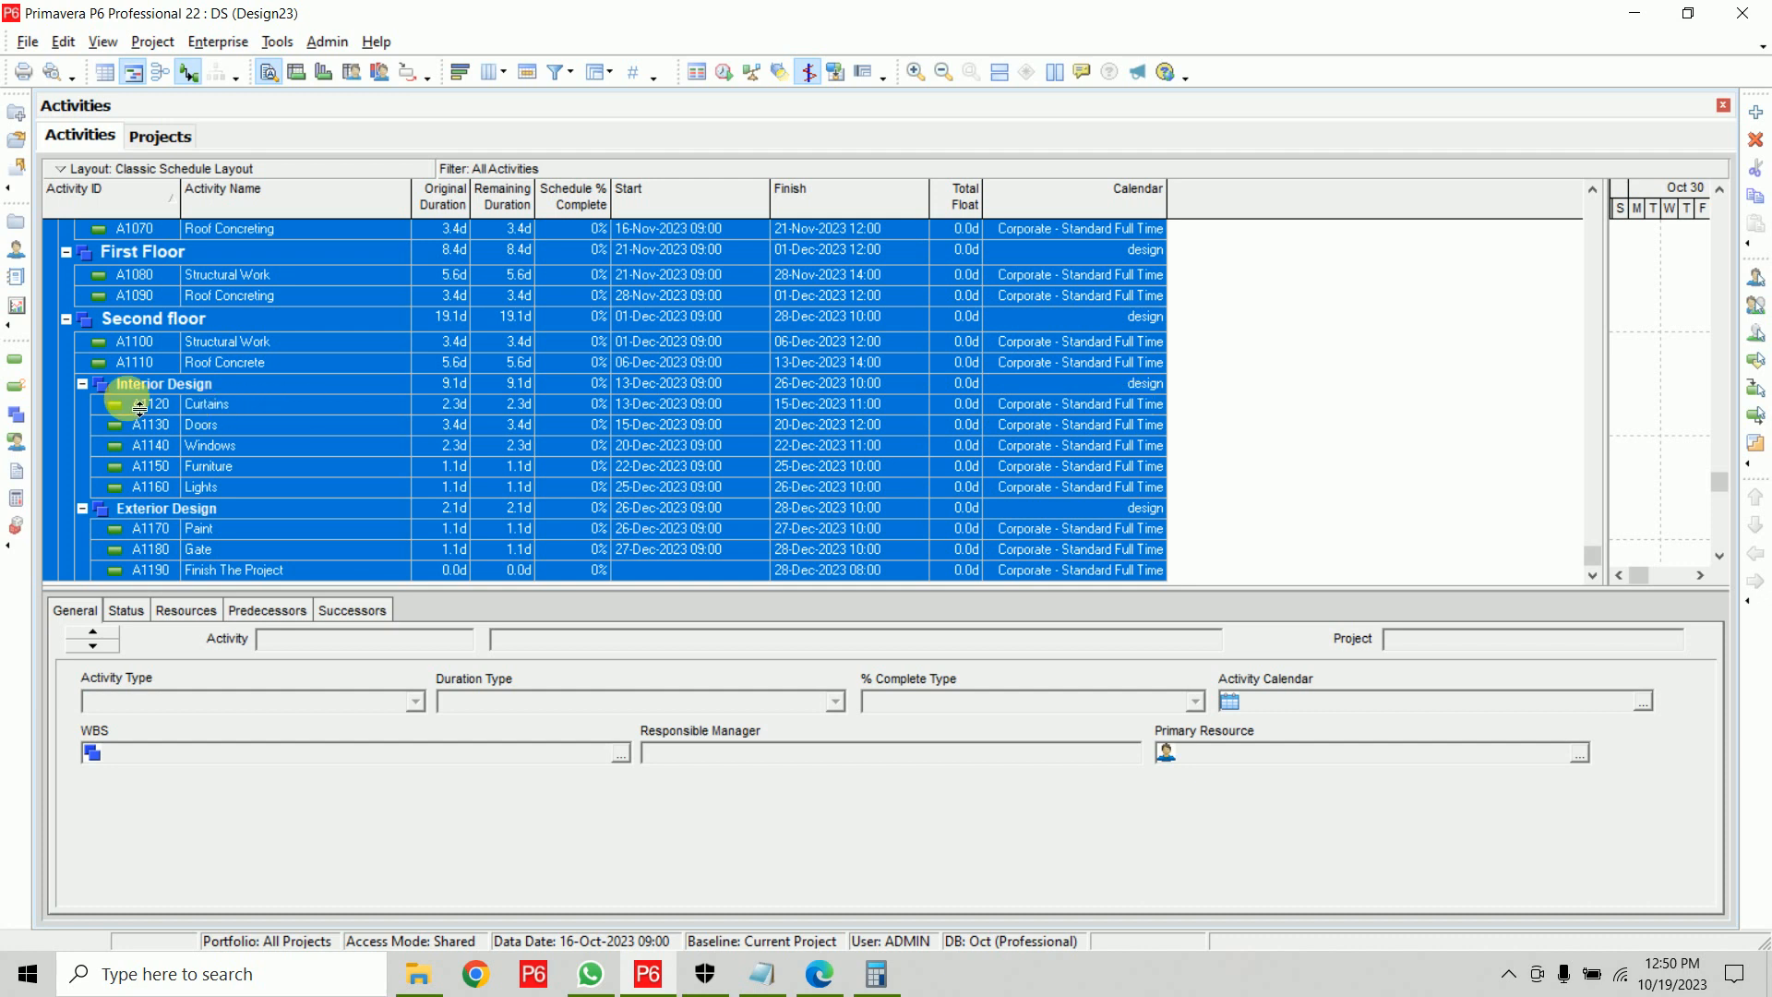
left_click(1256, 462)
Set the original durations to 3 days for A1020, 2 days for A1030, 4 days for A1040 and 5 days for A1050
scroll(1255, 463, "up", 5)
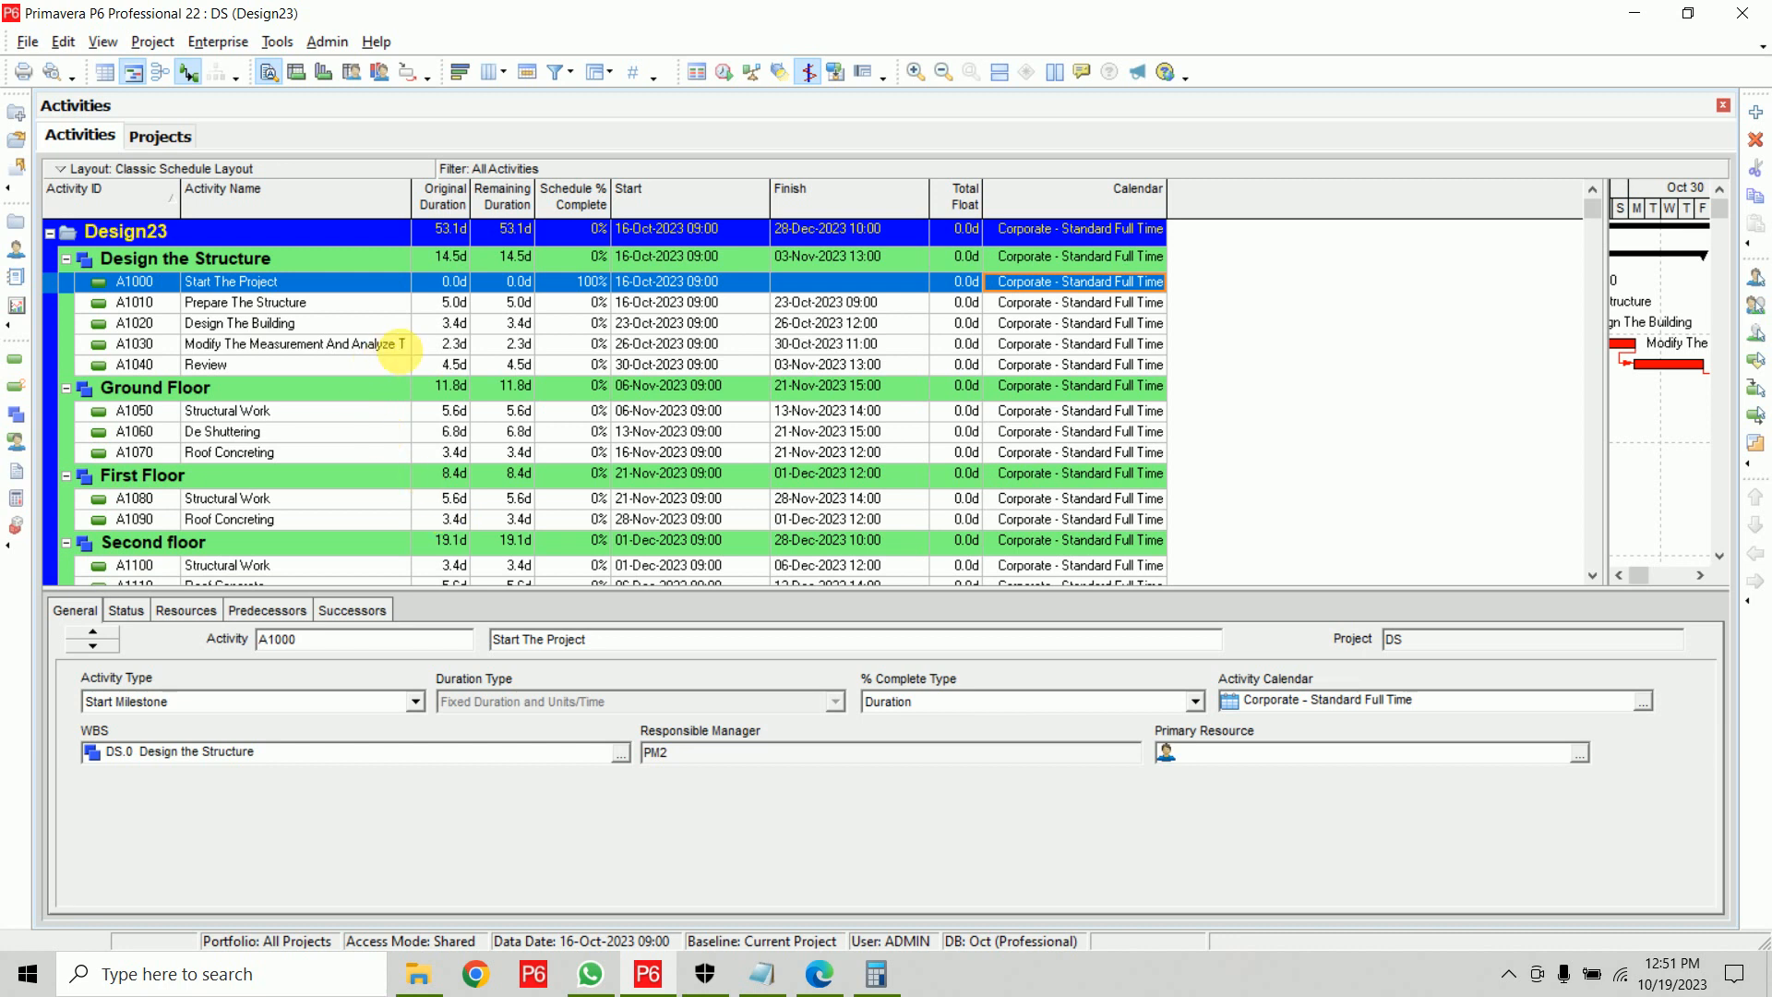
left_click(447, 325)
type("3")
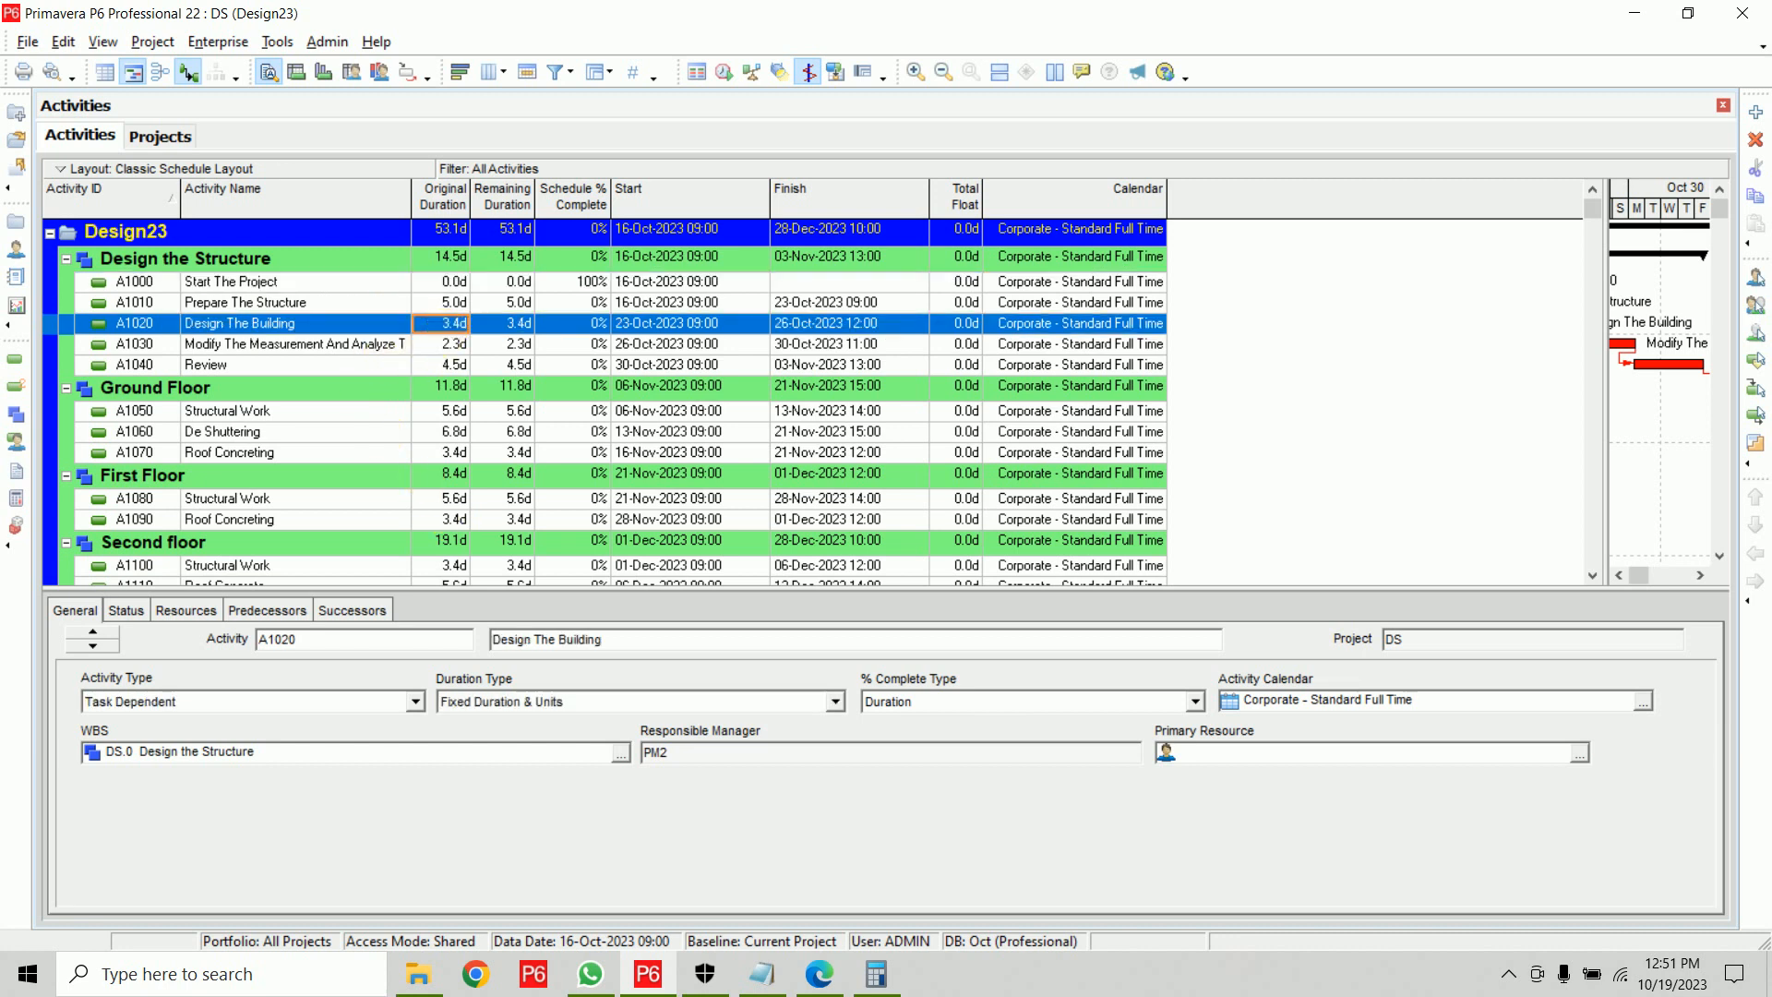
key("Return")
left_click(449, 347)
type("2")
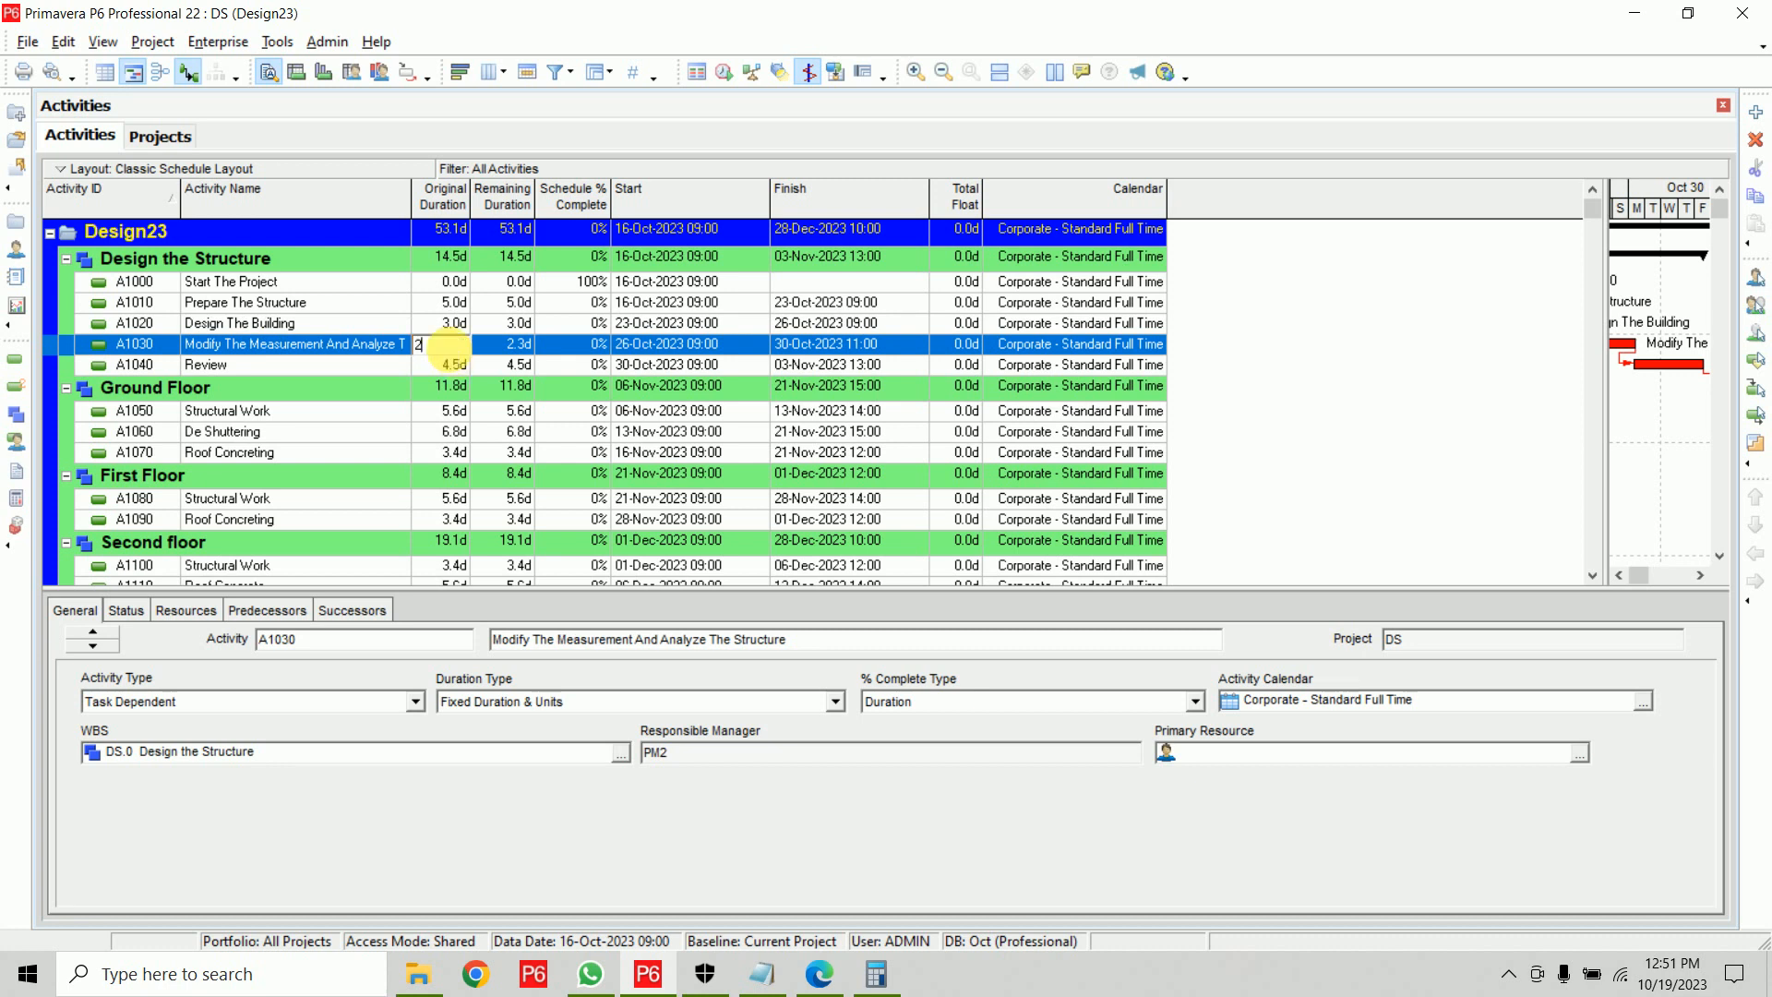
left_click(447, 365)
type("4")
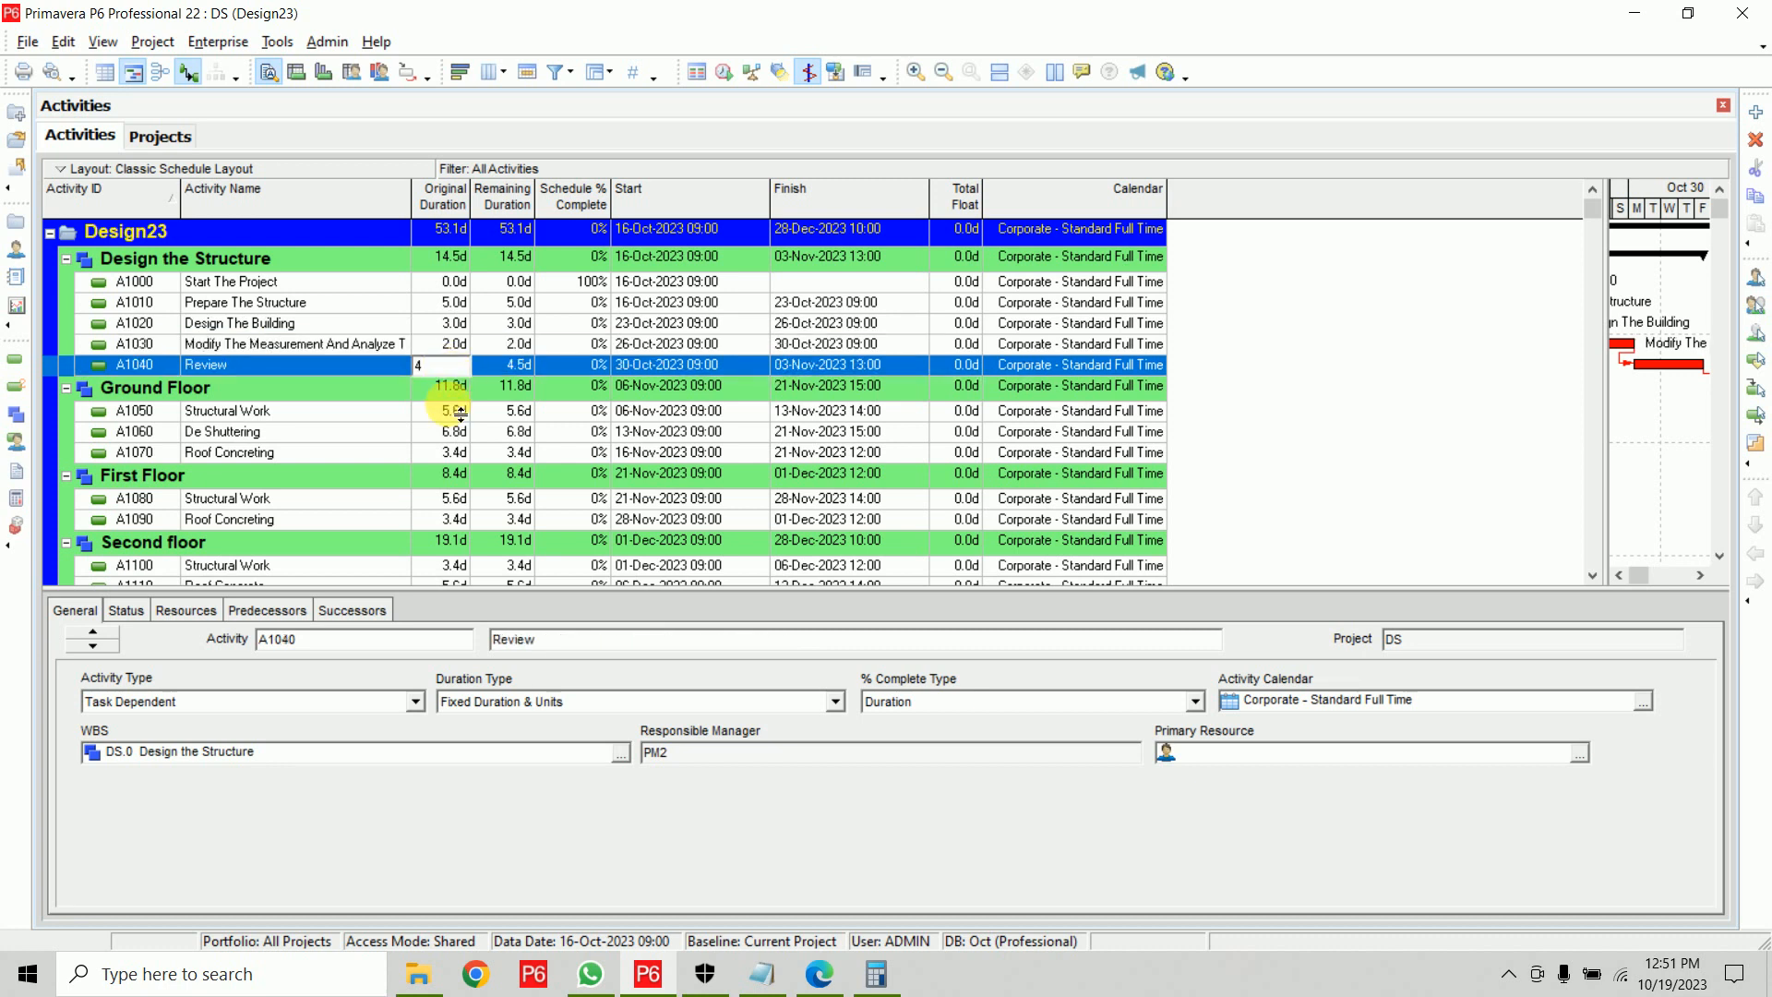
left_click(452, 412)
type("5")
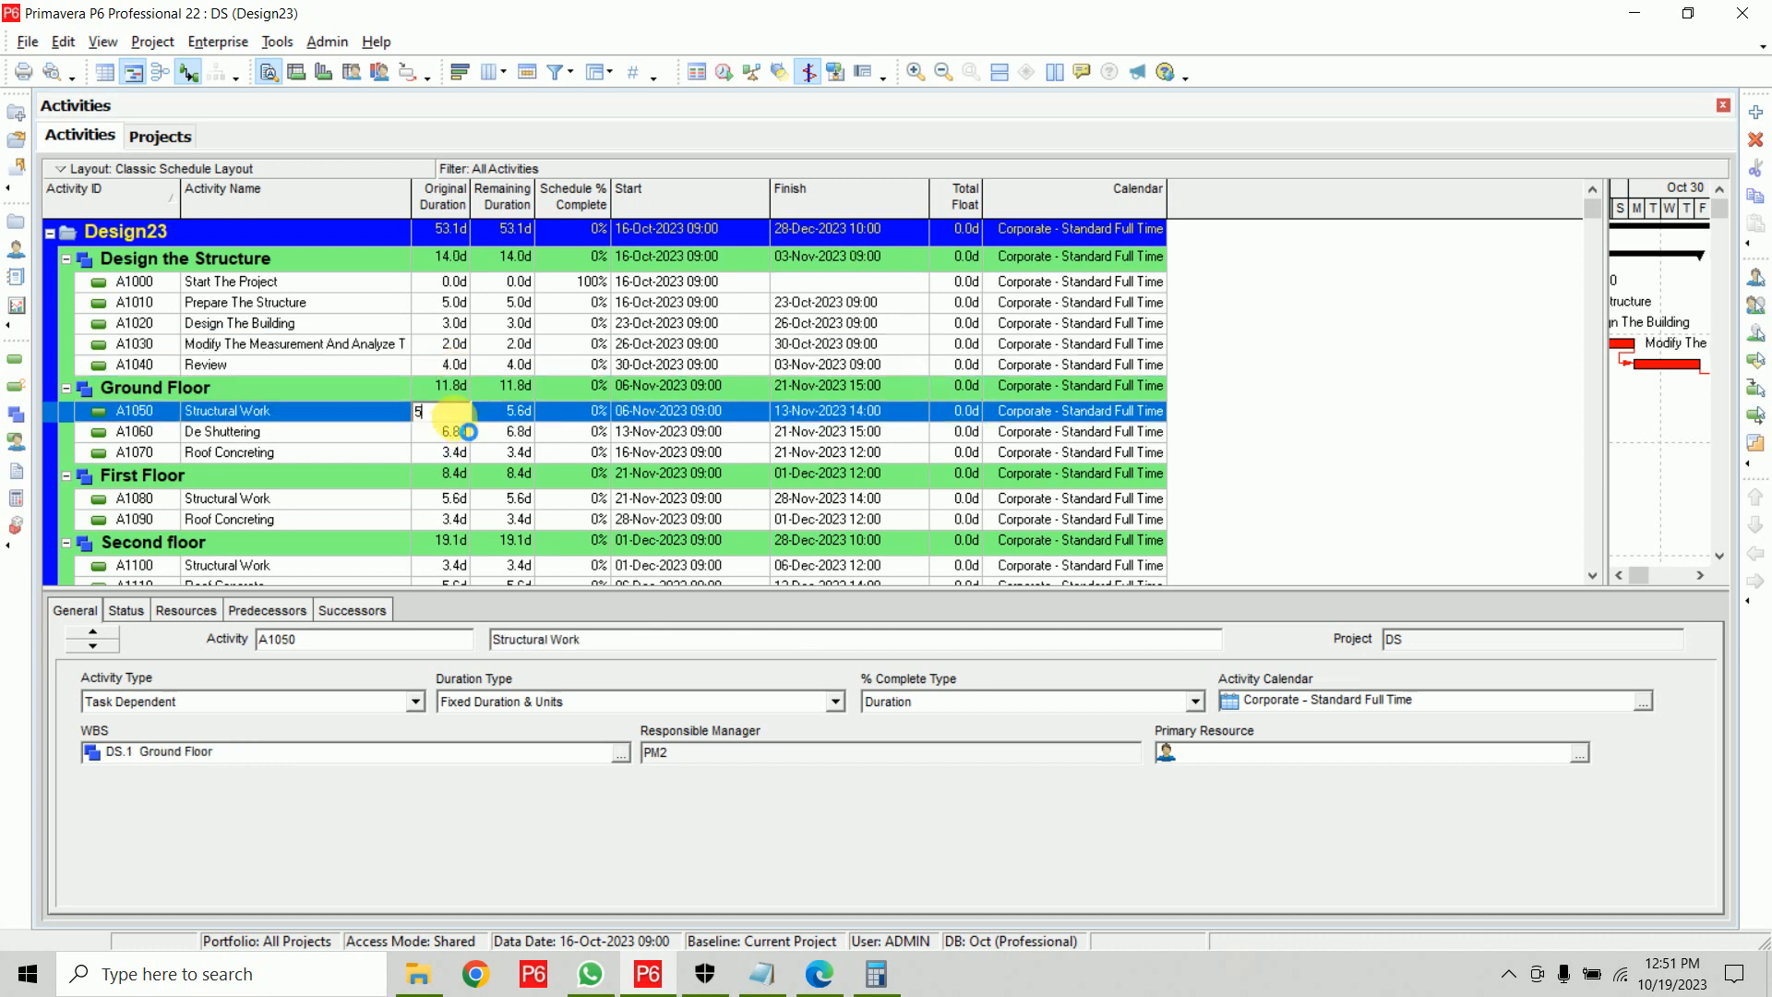
key("Return")
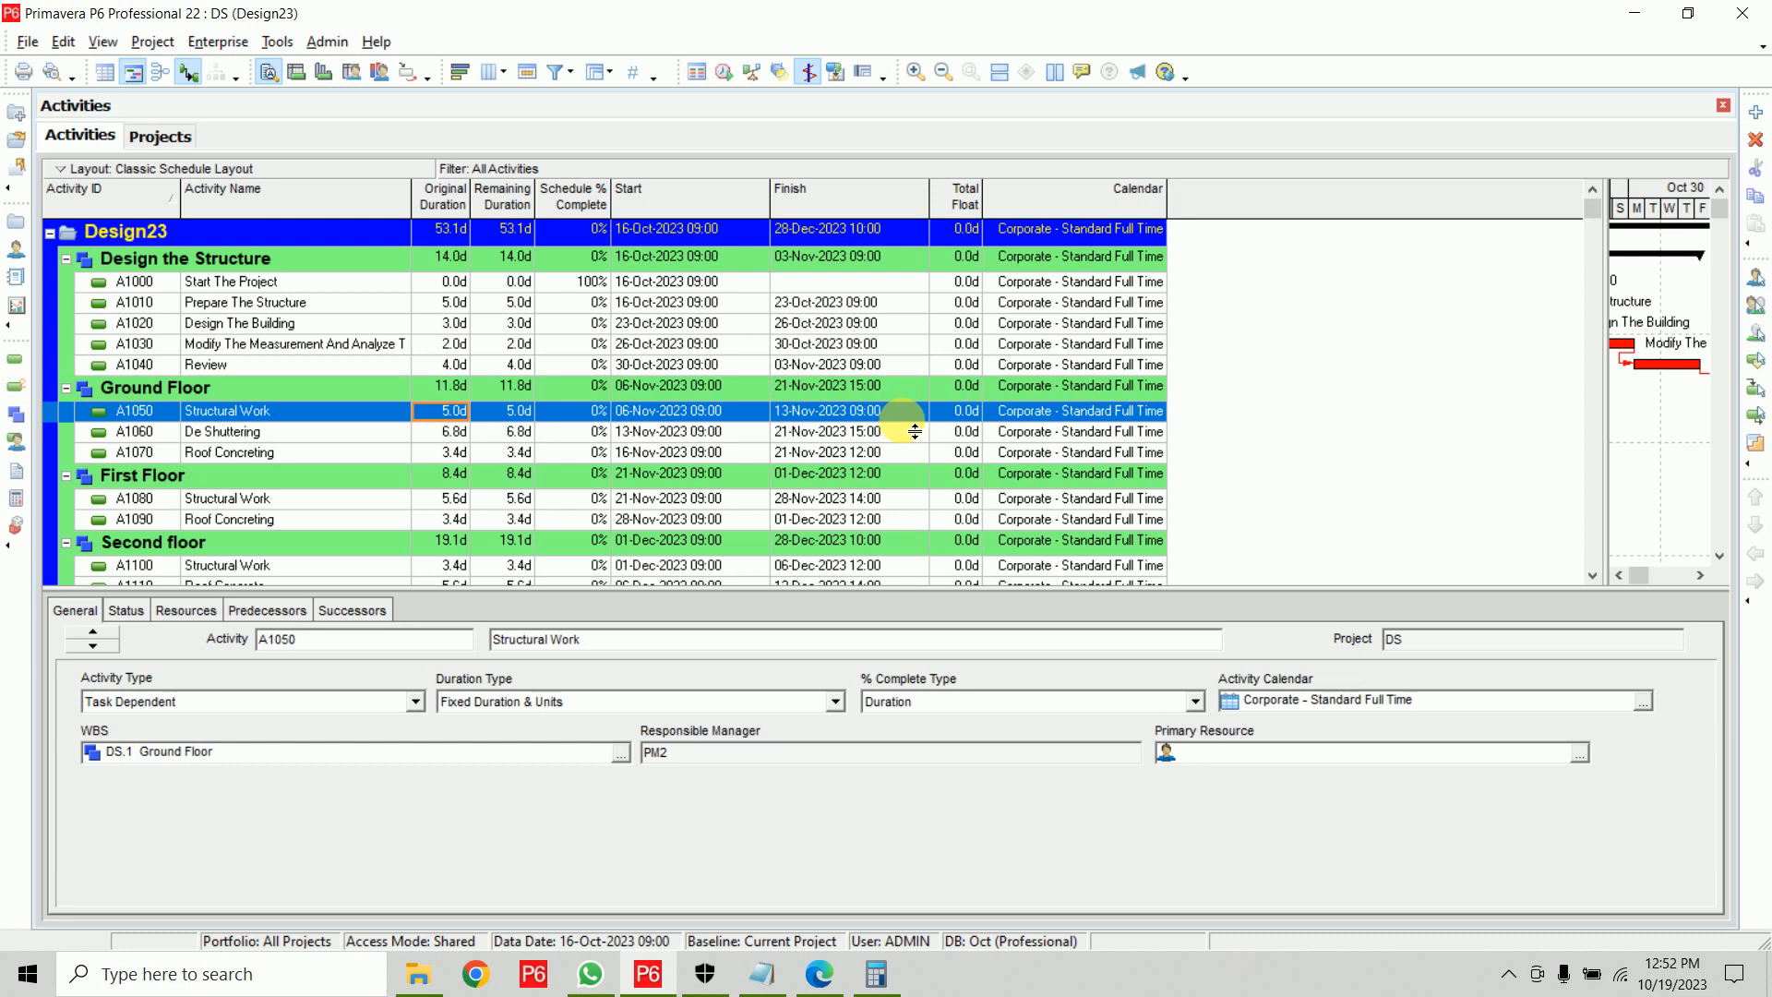
Assign the global calendar 5x10 to activity A1110 Roof Concrete on the Second floor
scroll(242, 466, "down", 2)
left_click(248, 473)
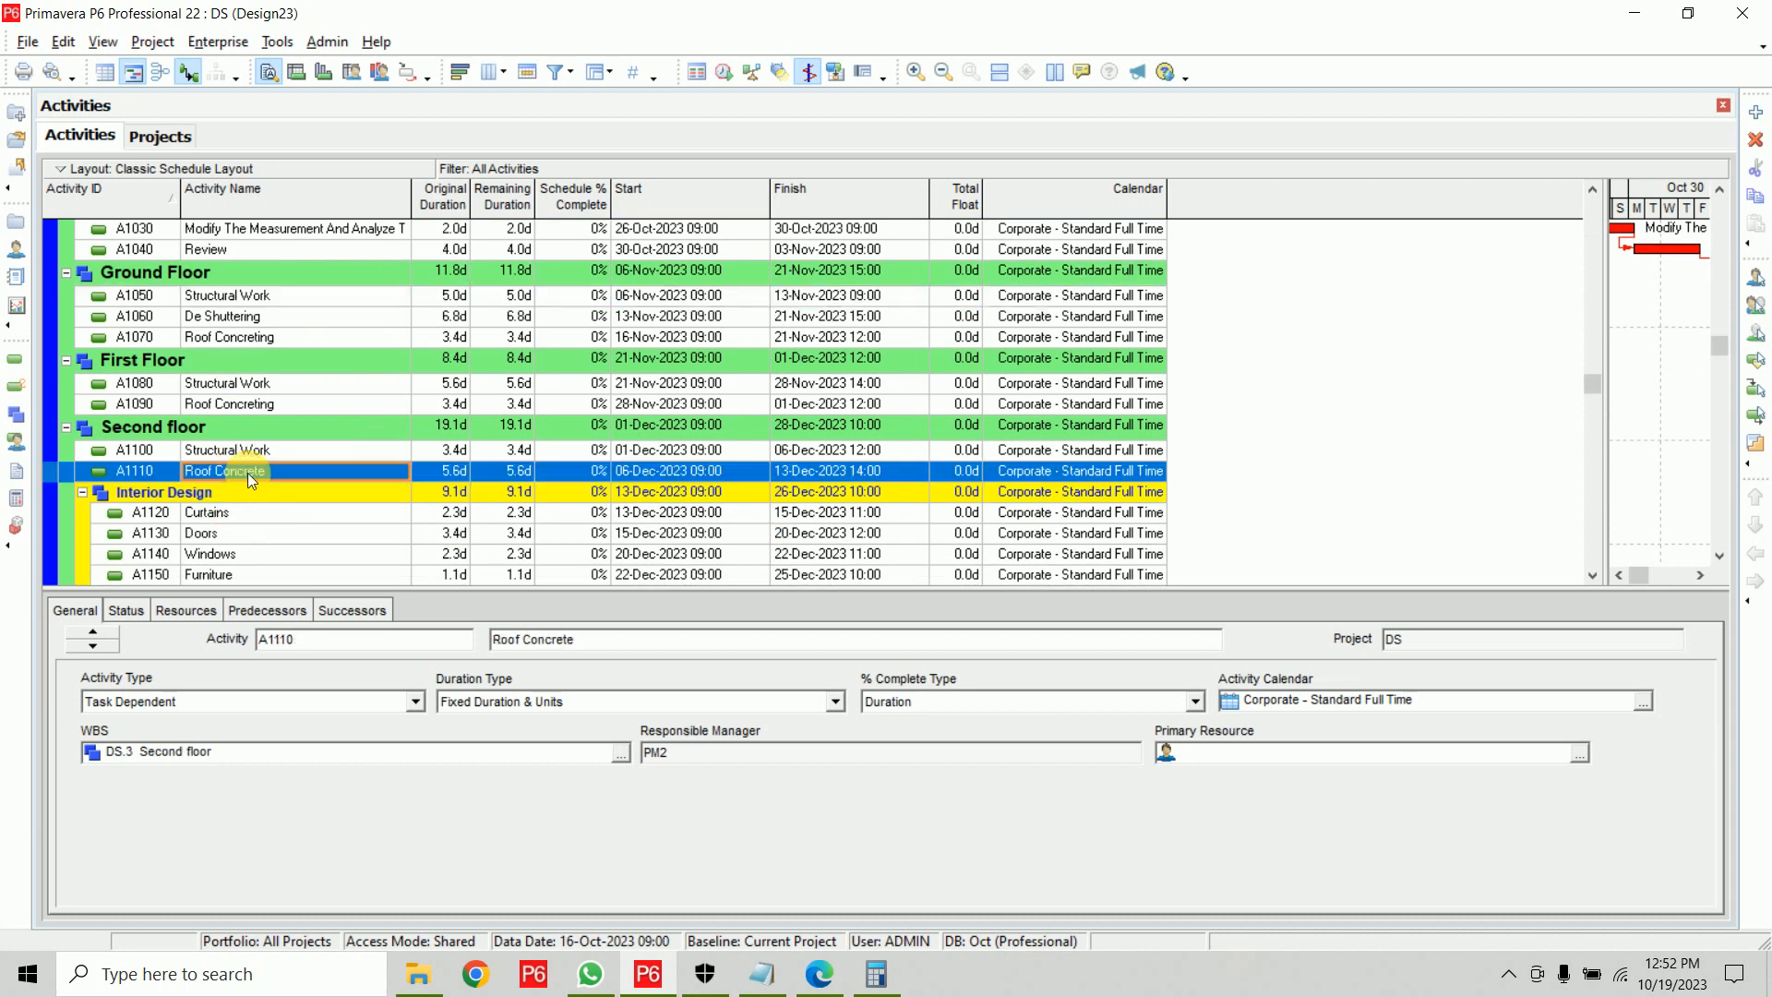
left_click(1644, 701)
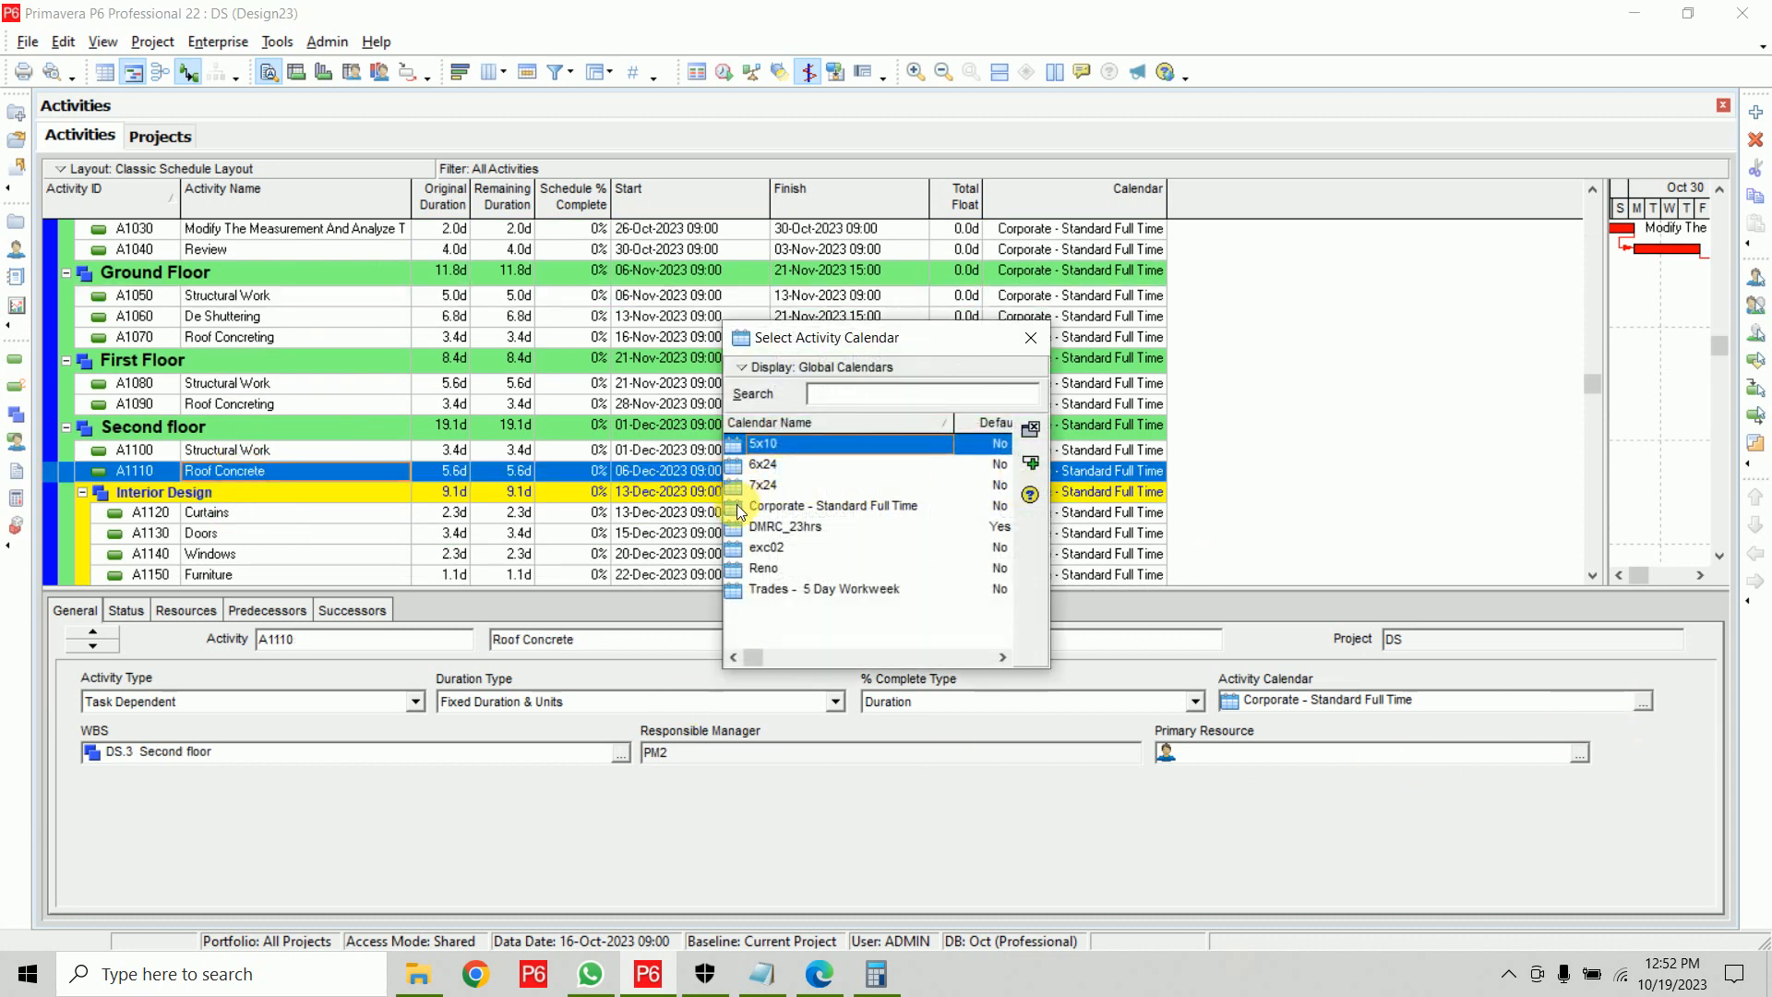
left_click(780, 527)
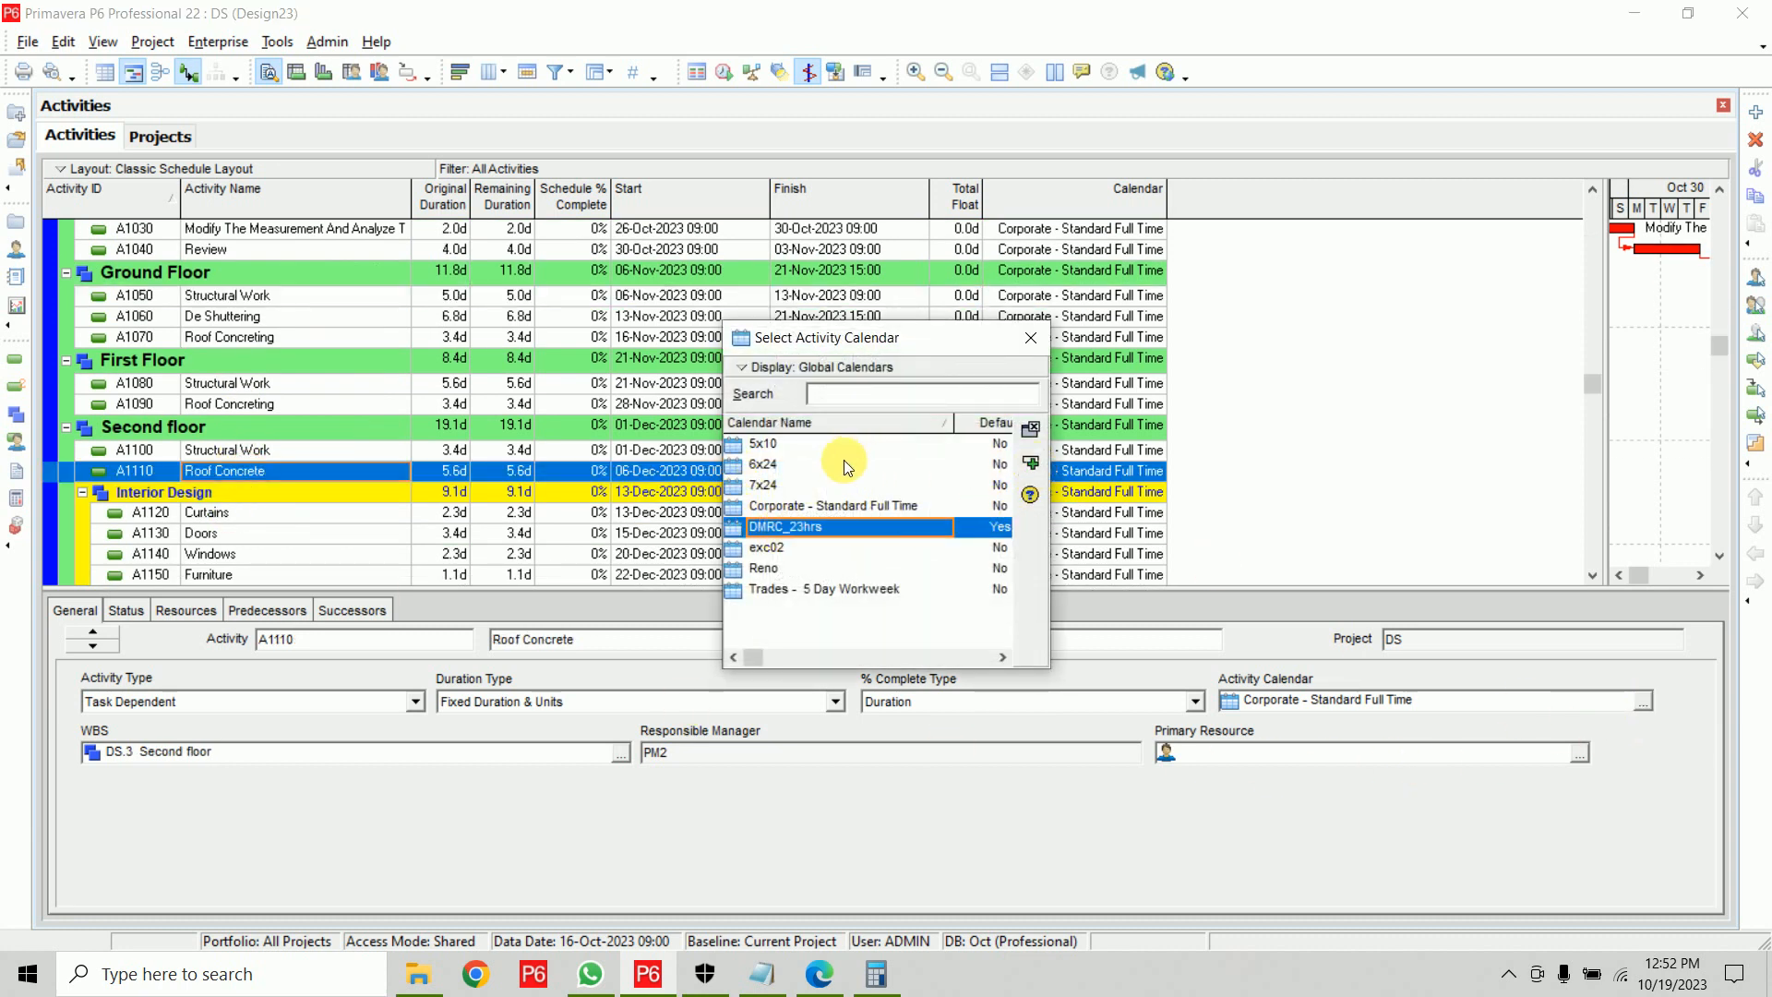
left_click(812, 467)
left_click(884, 444)
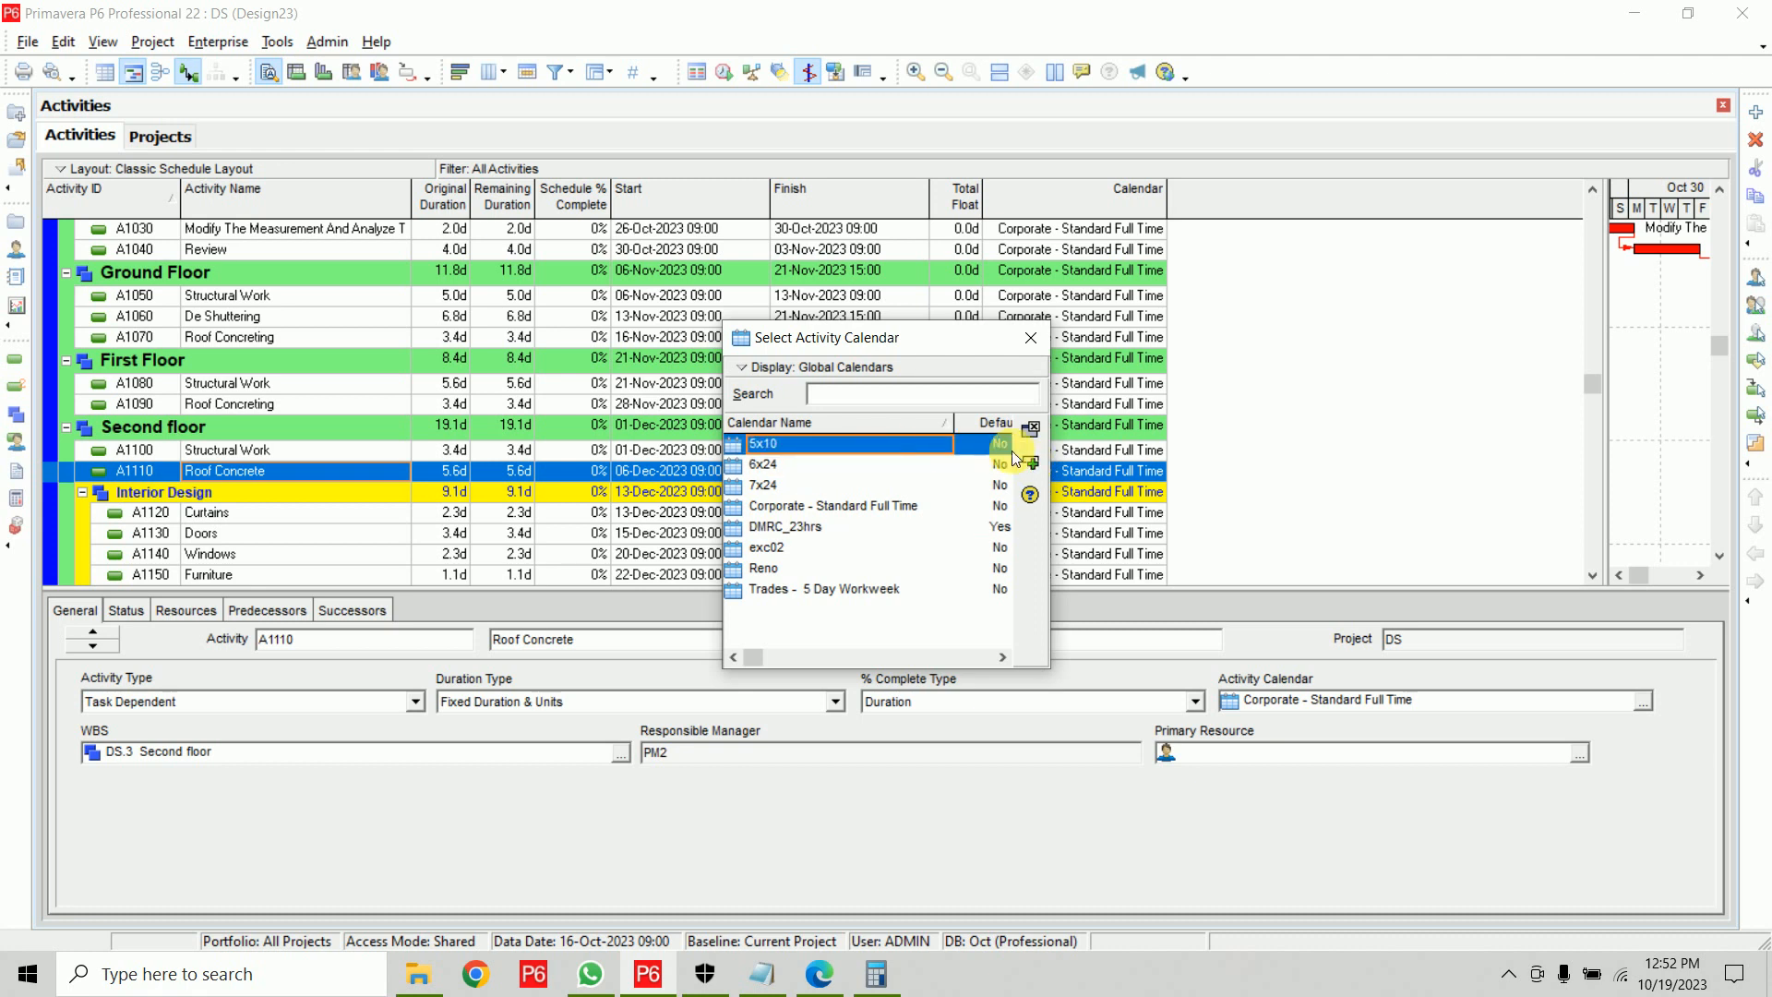
left_click(1031, 462)
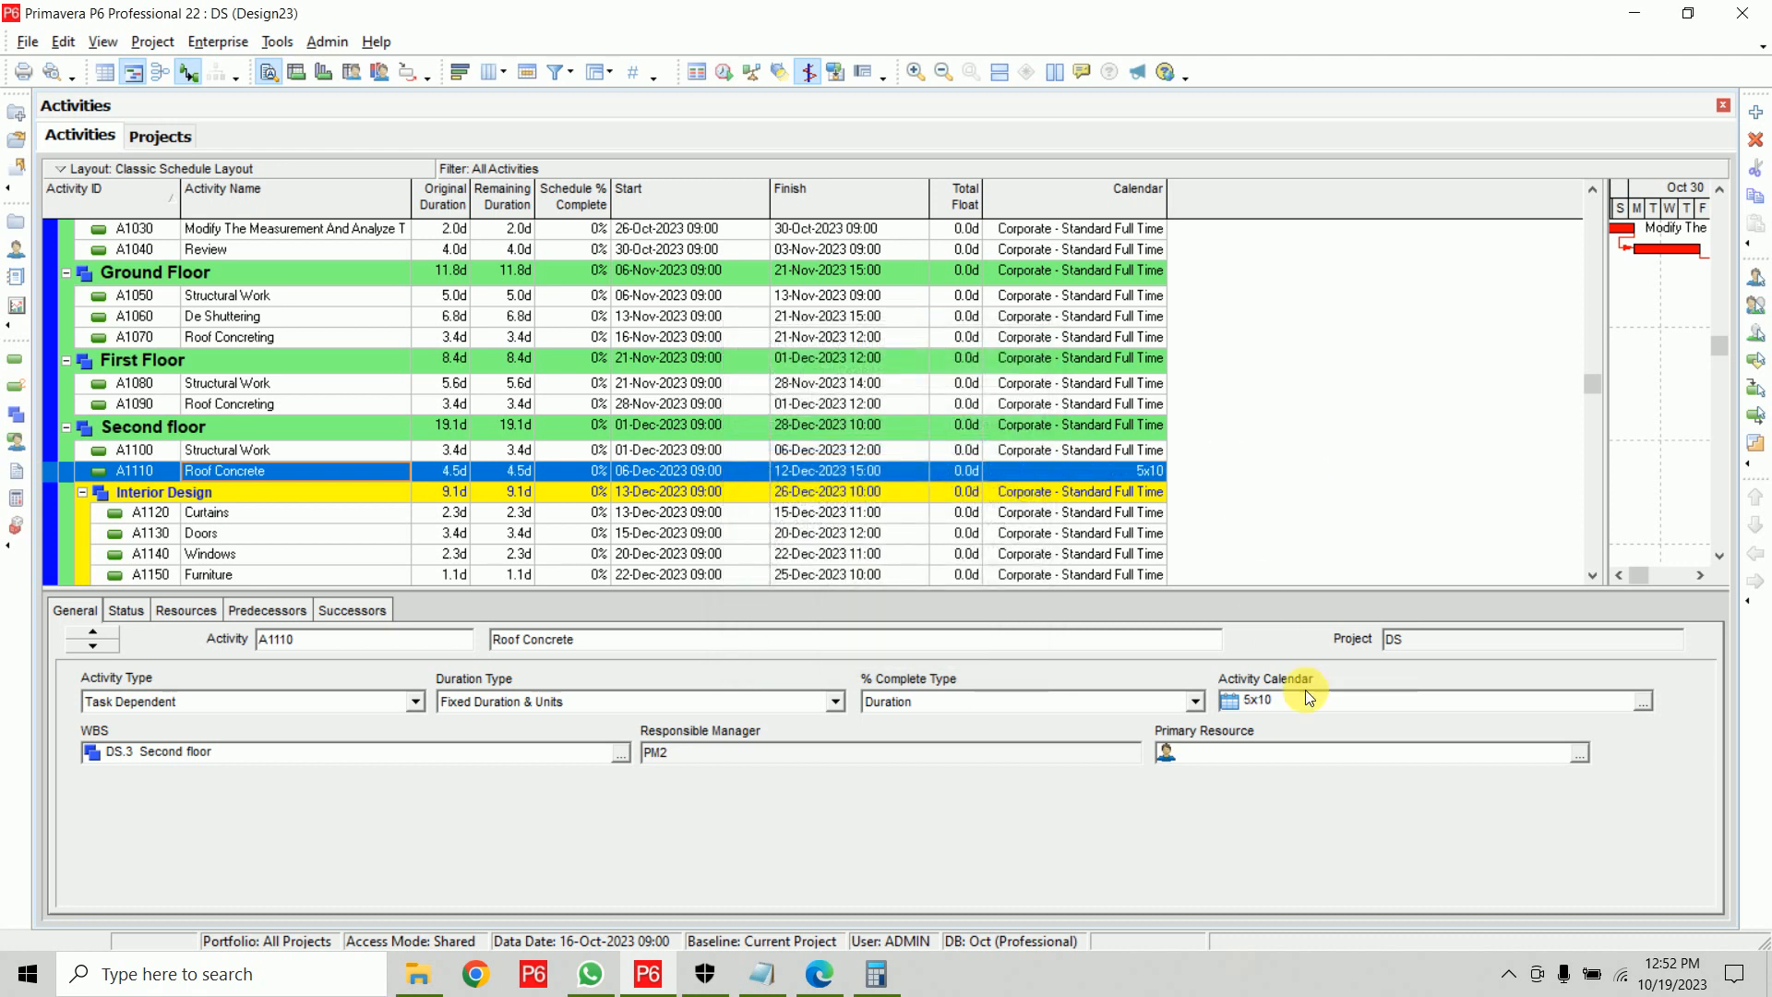
Set the original duration of A1110 Roof Concrete to 5 days
left_click(450, 478)
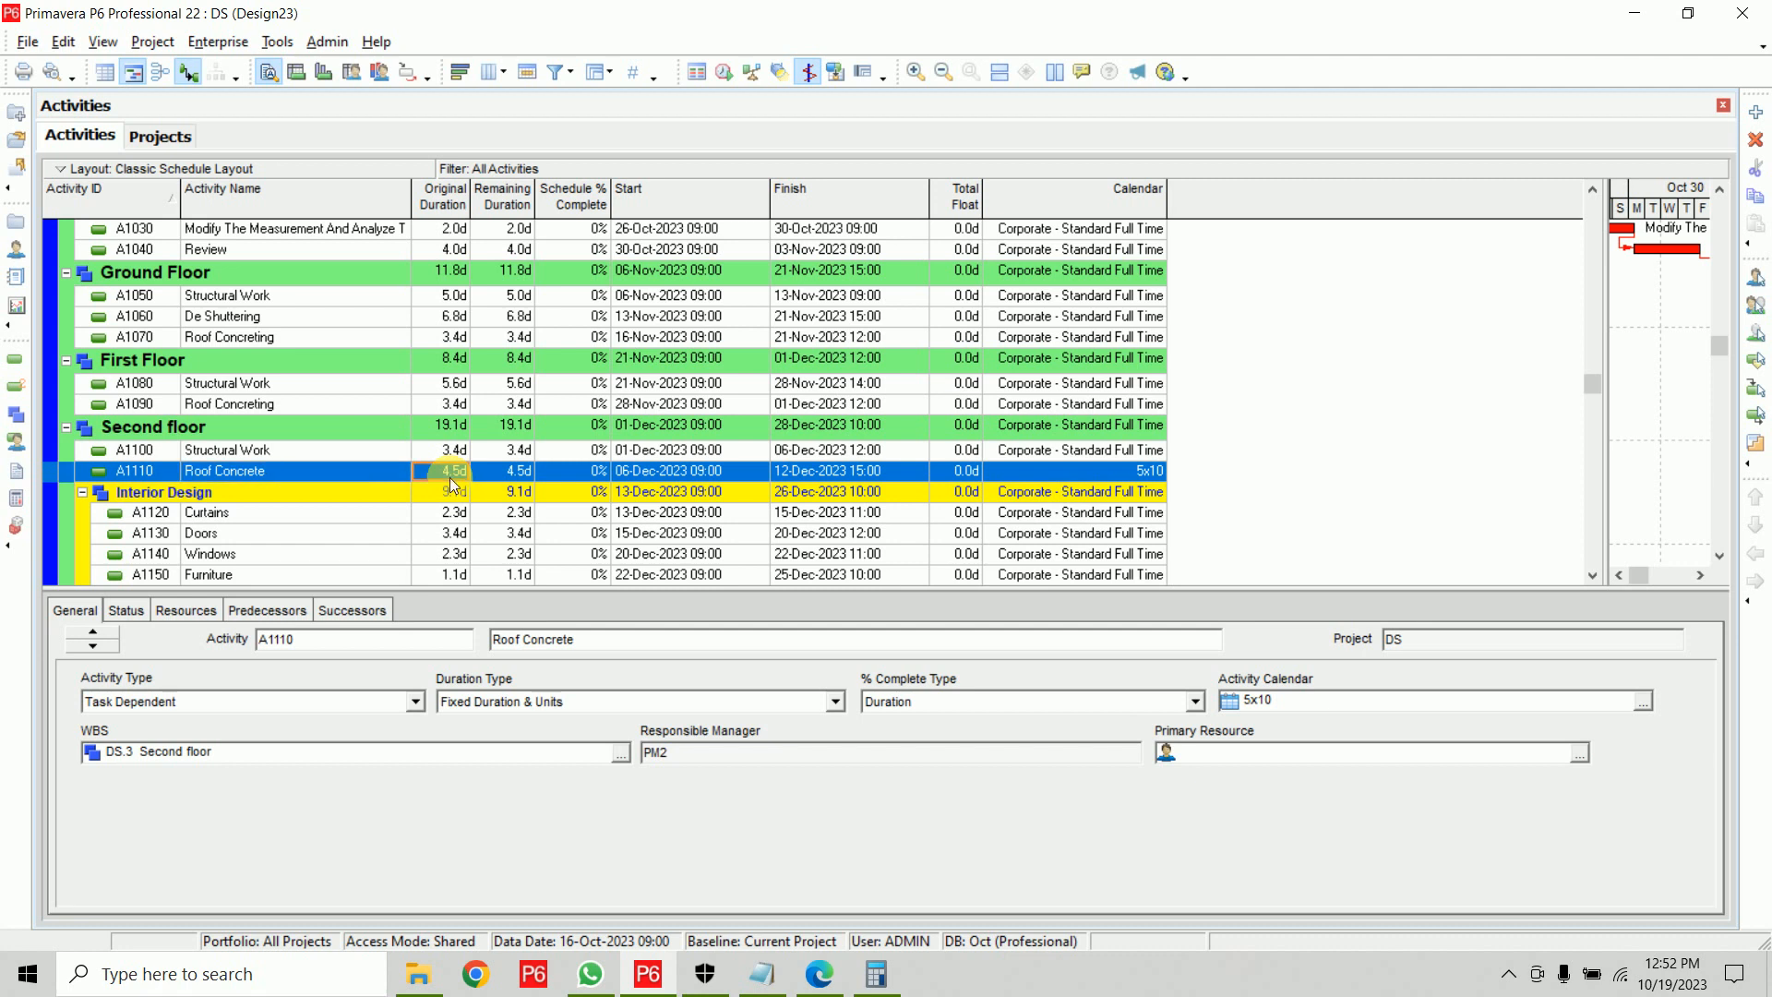
type("5")
key("Return")
Close the Design23 project
scroll(1237, 407, "up", 3)
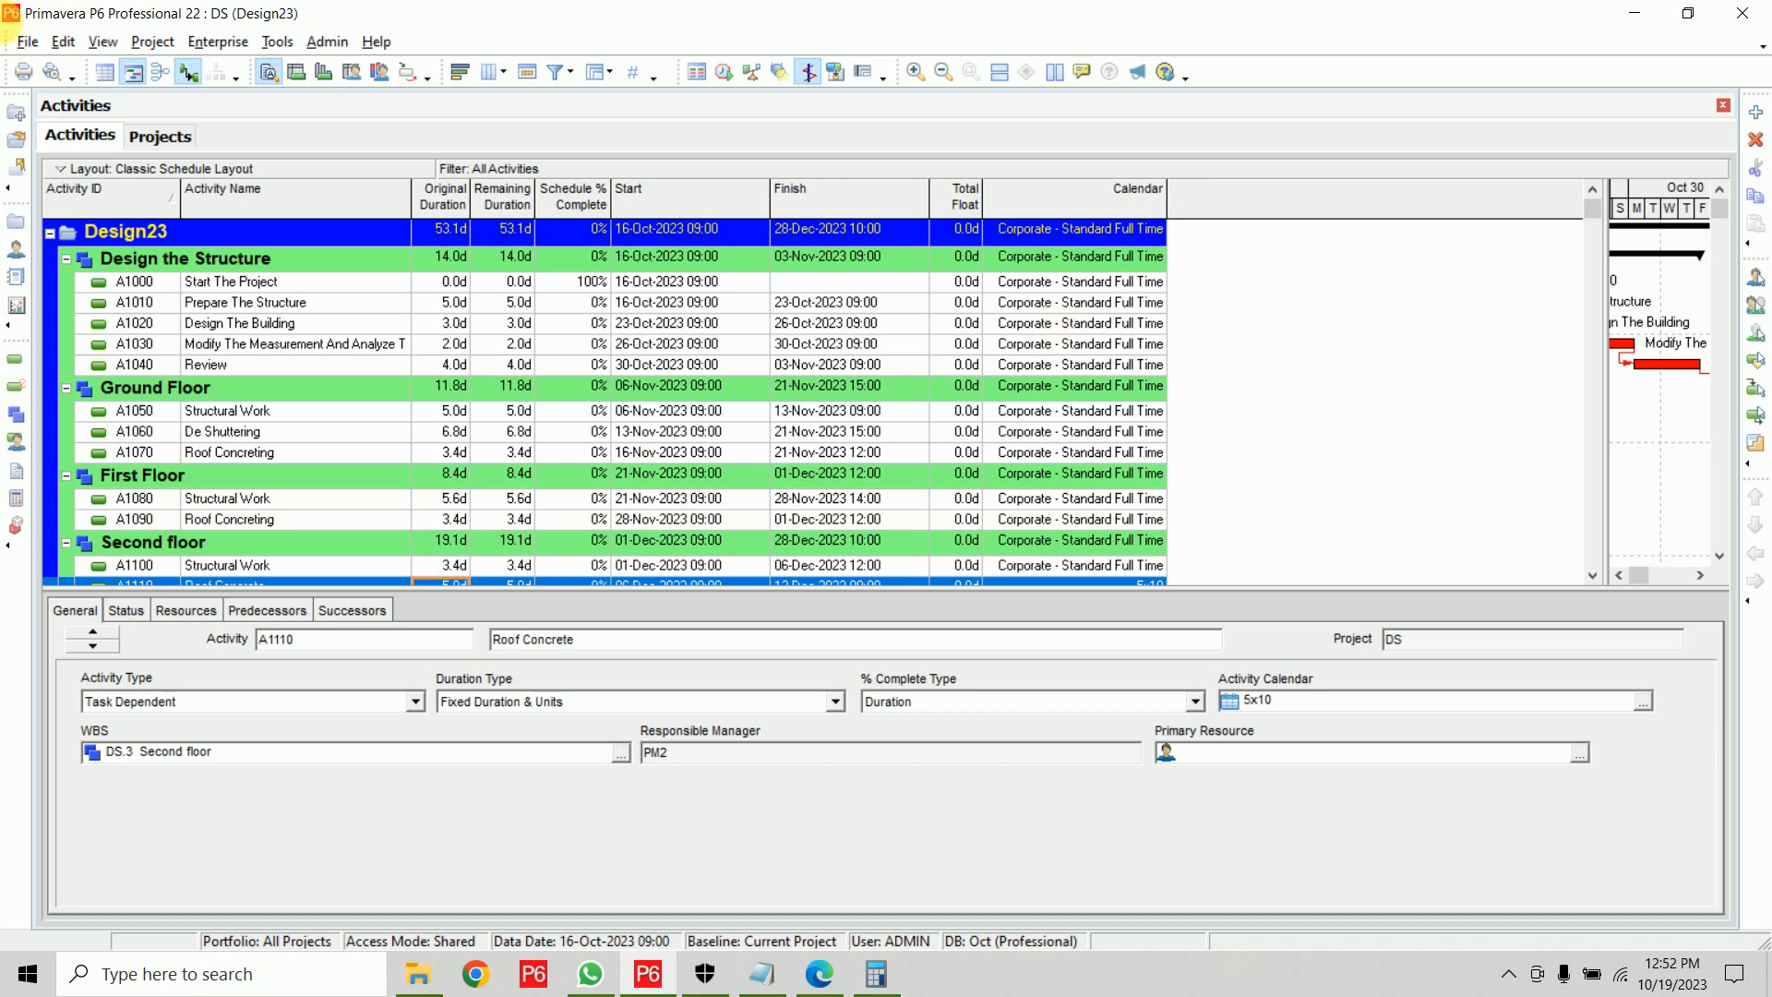
left_click(28, 42)
left_click(62, 121)
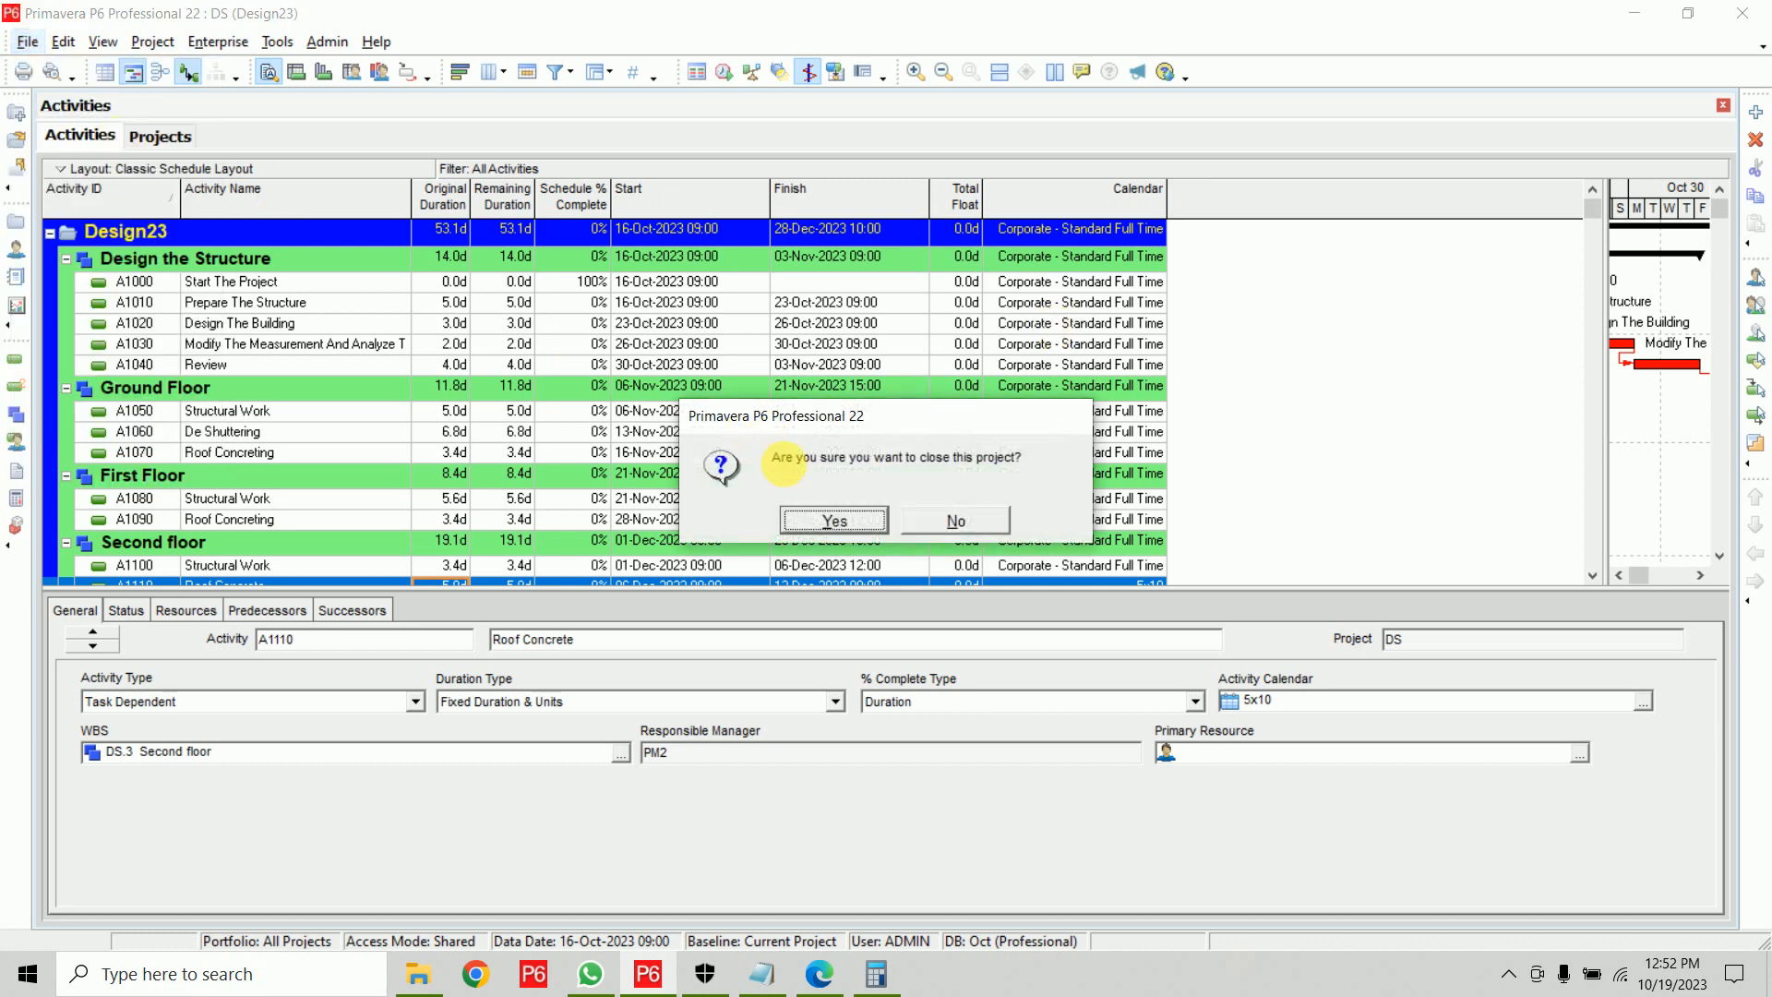
left_click(824, 518)
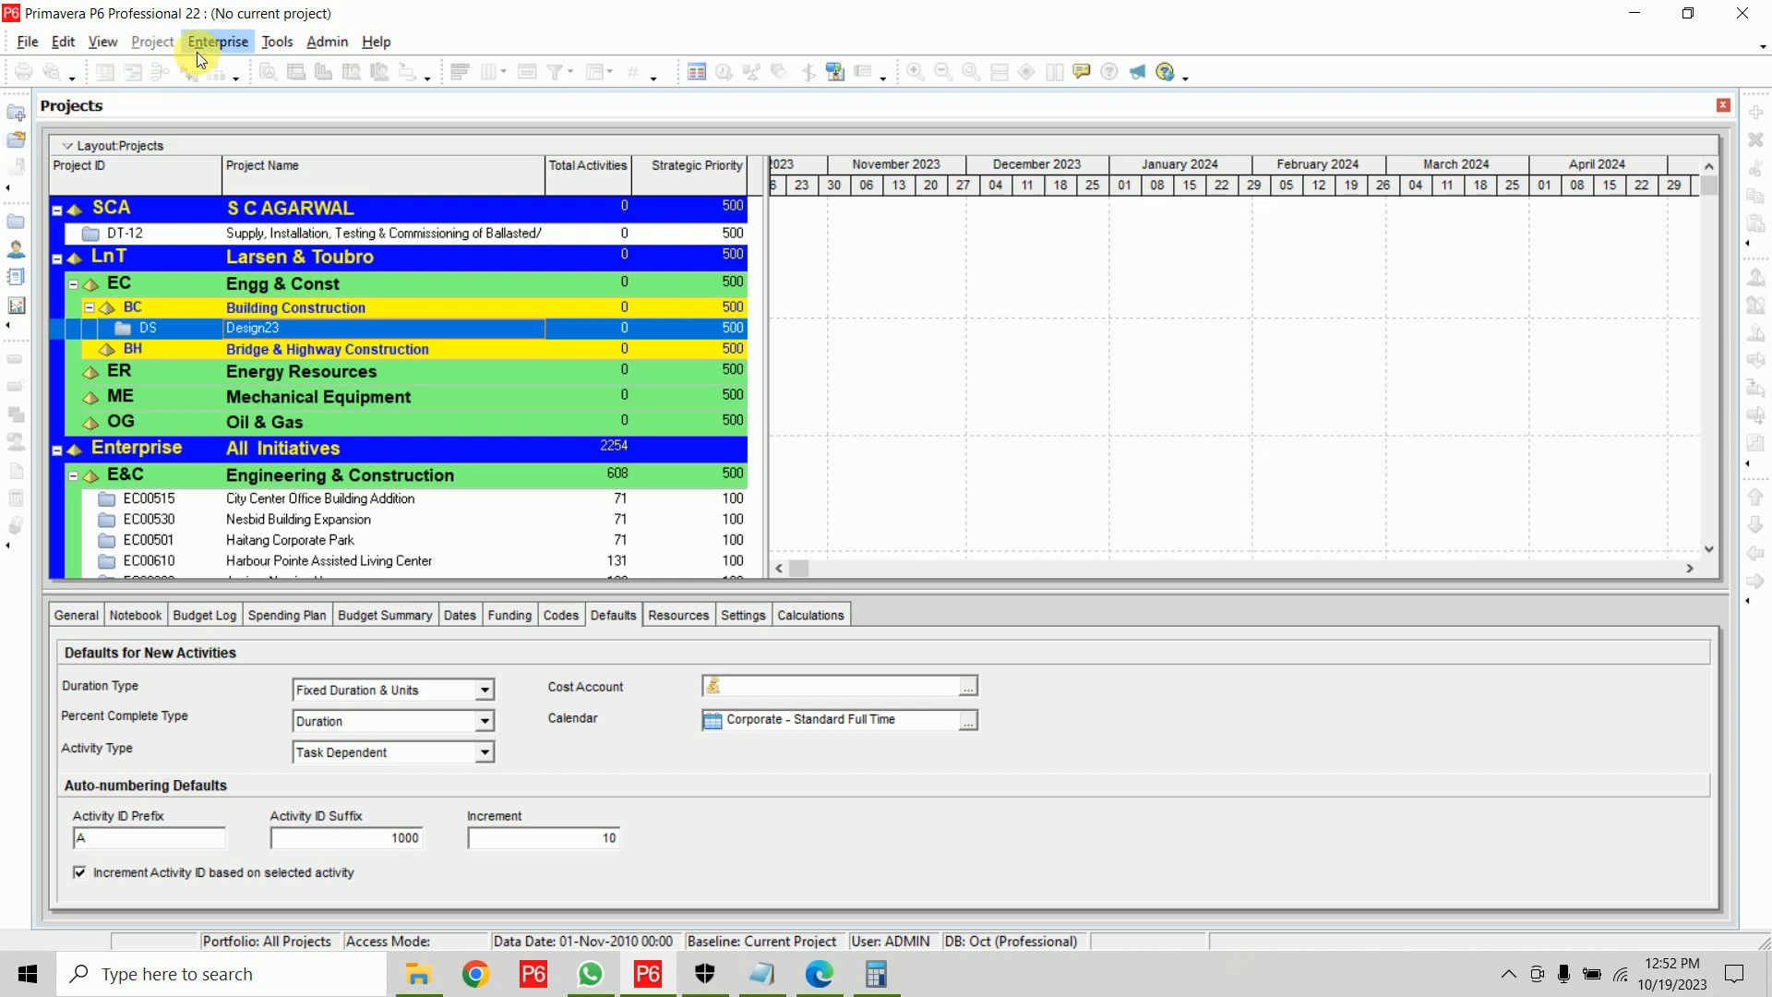
Add a new global calendar copied from 6x24 and name it "10*7"
left_click(218, 42)
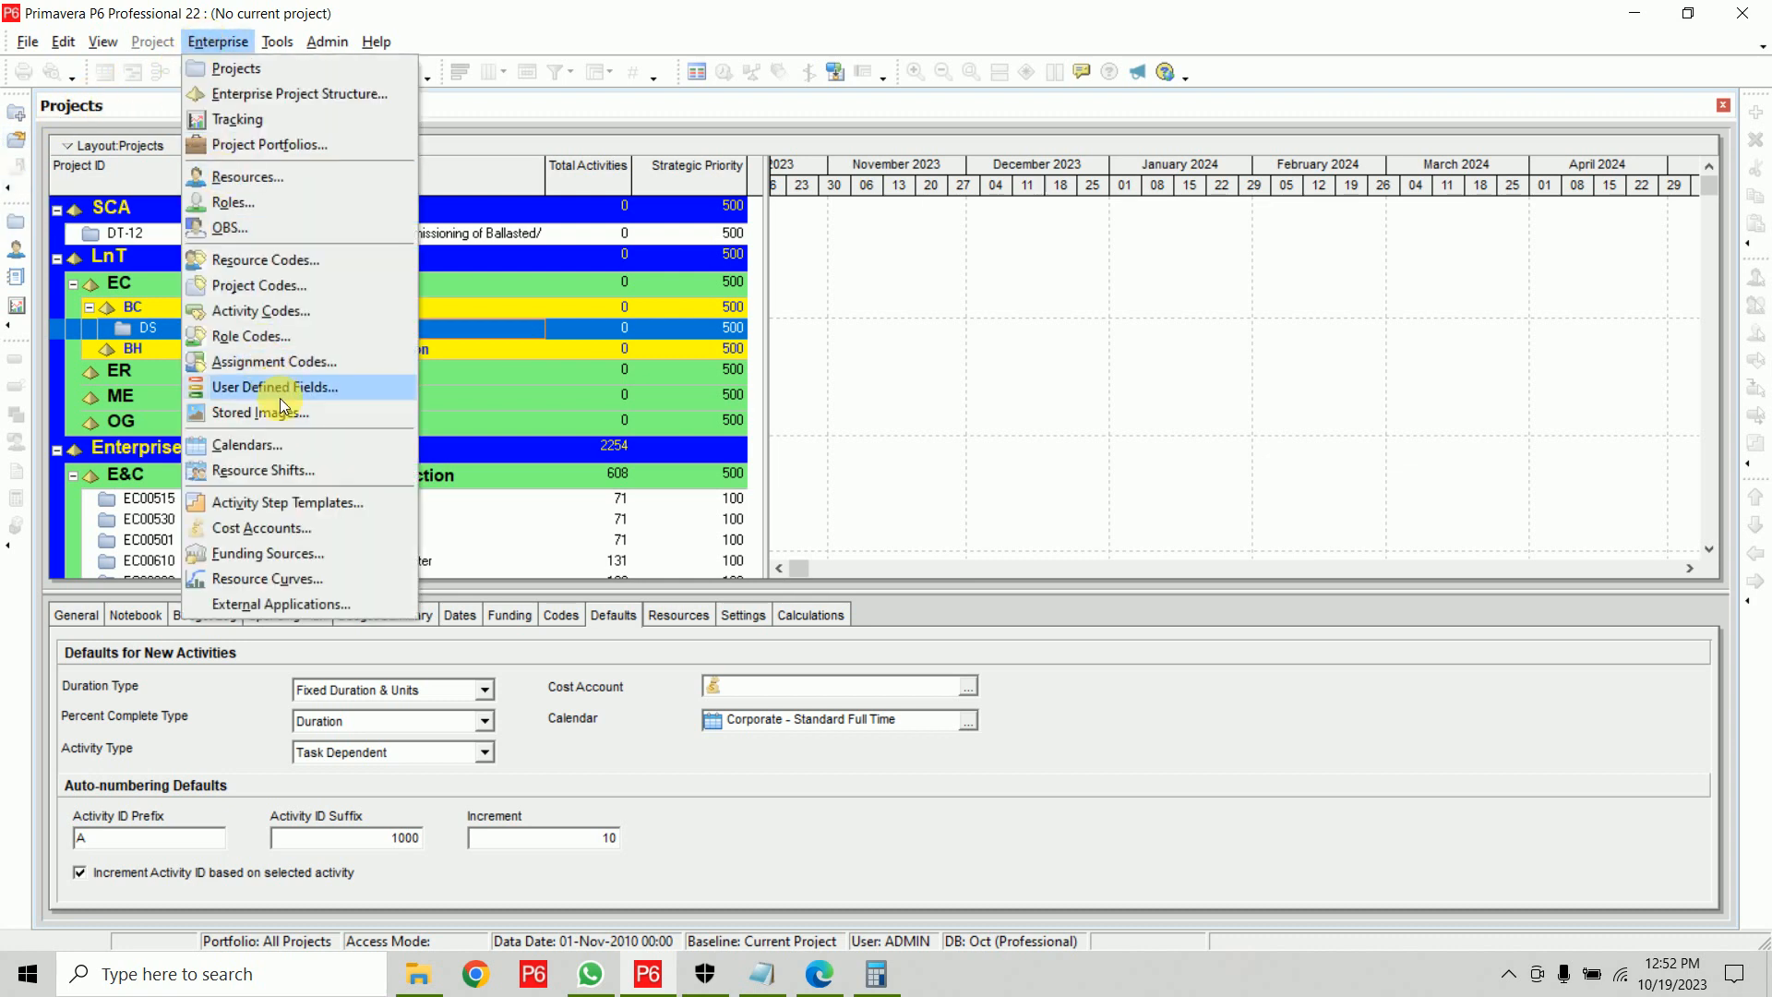
left_click(259, 445)
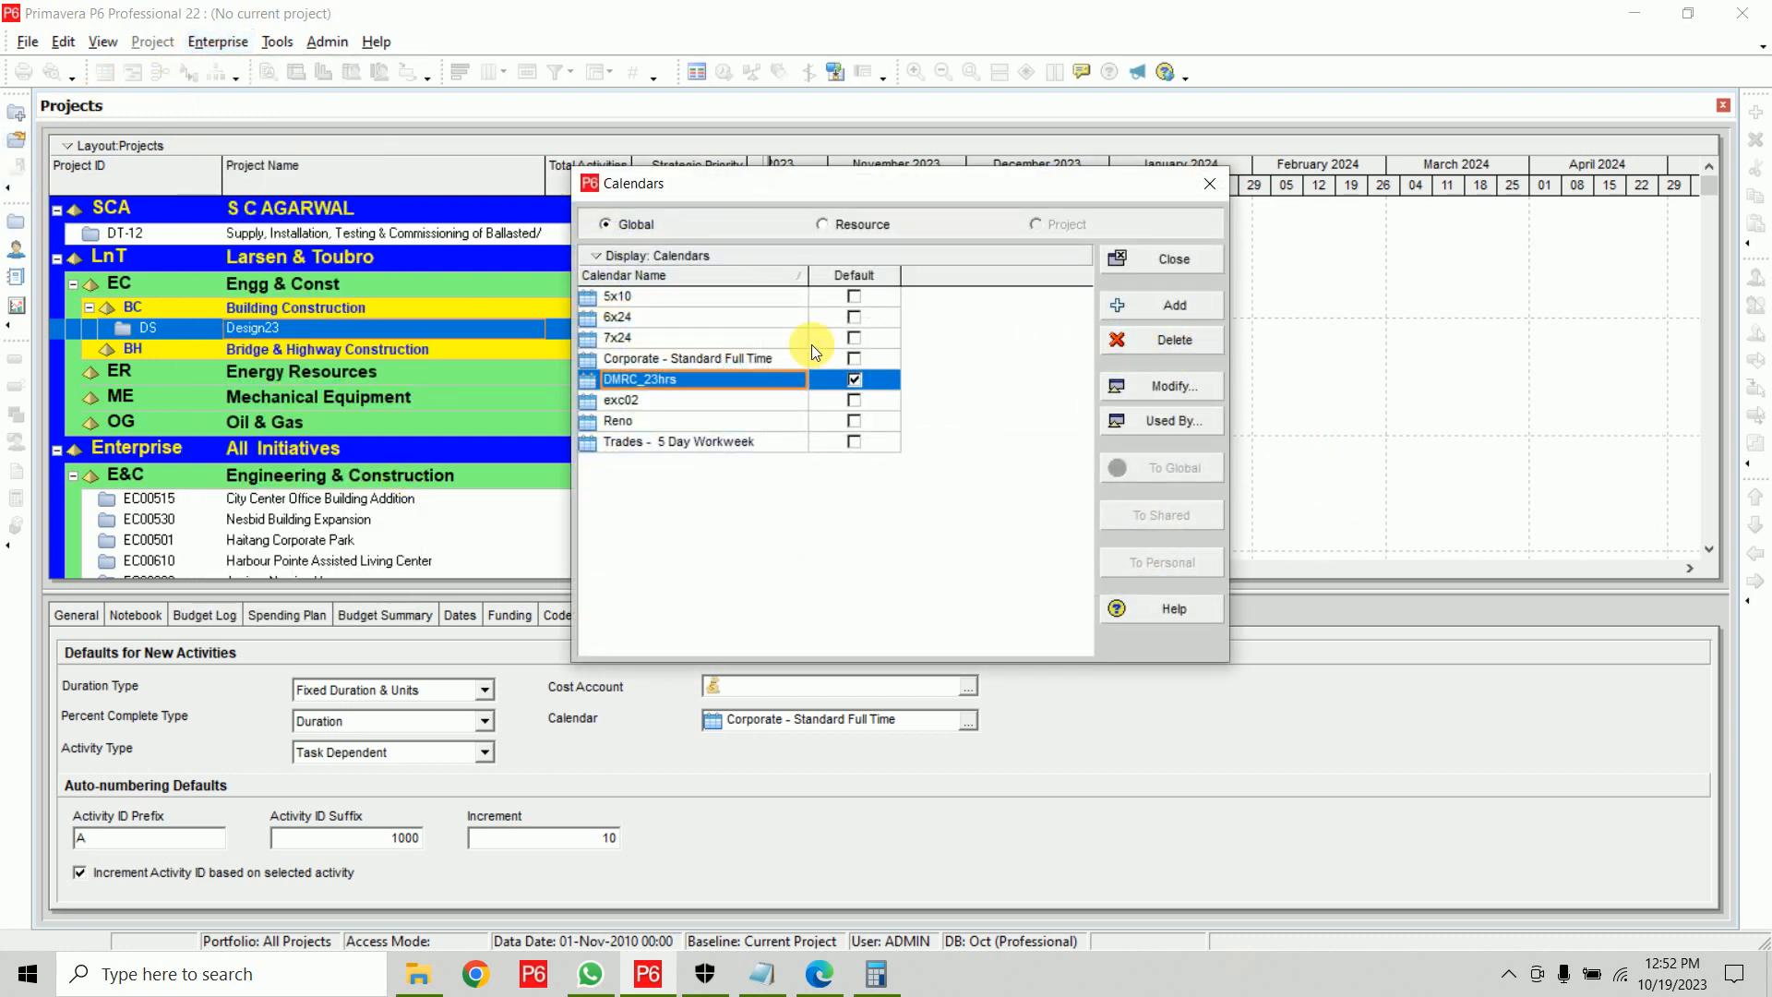
left_click(1173, 313)
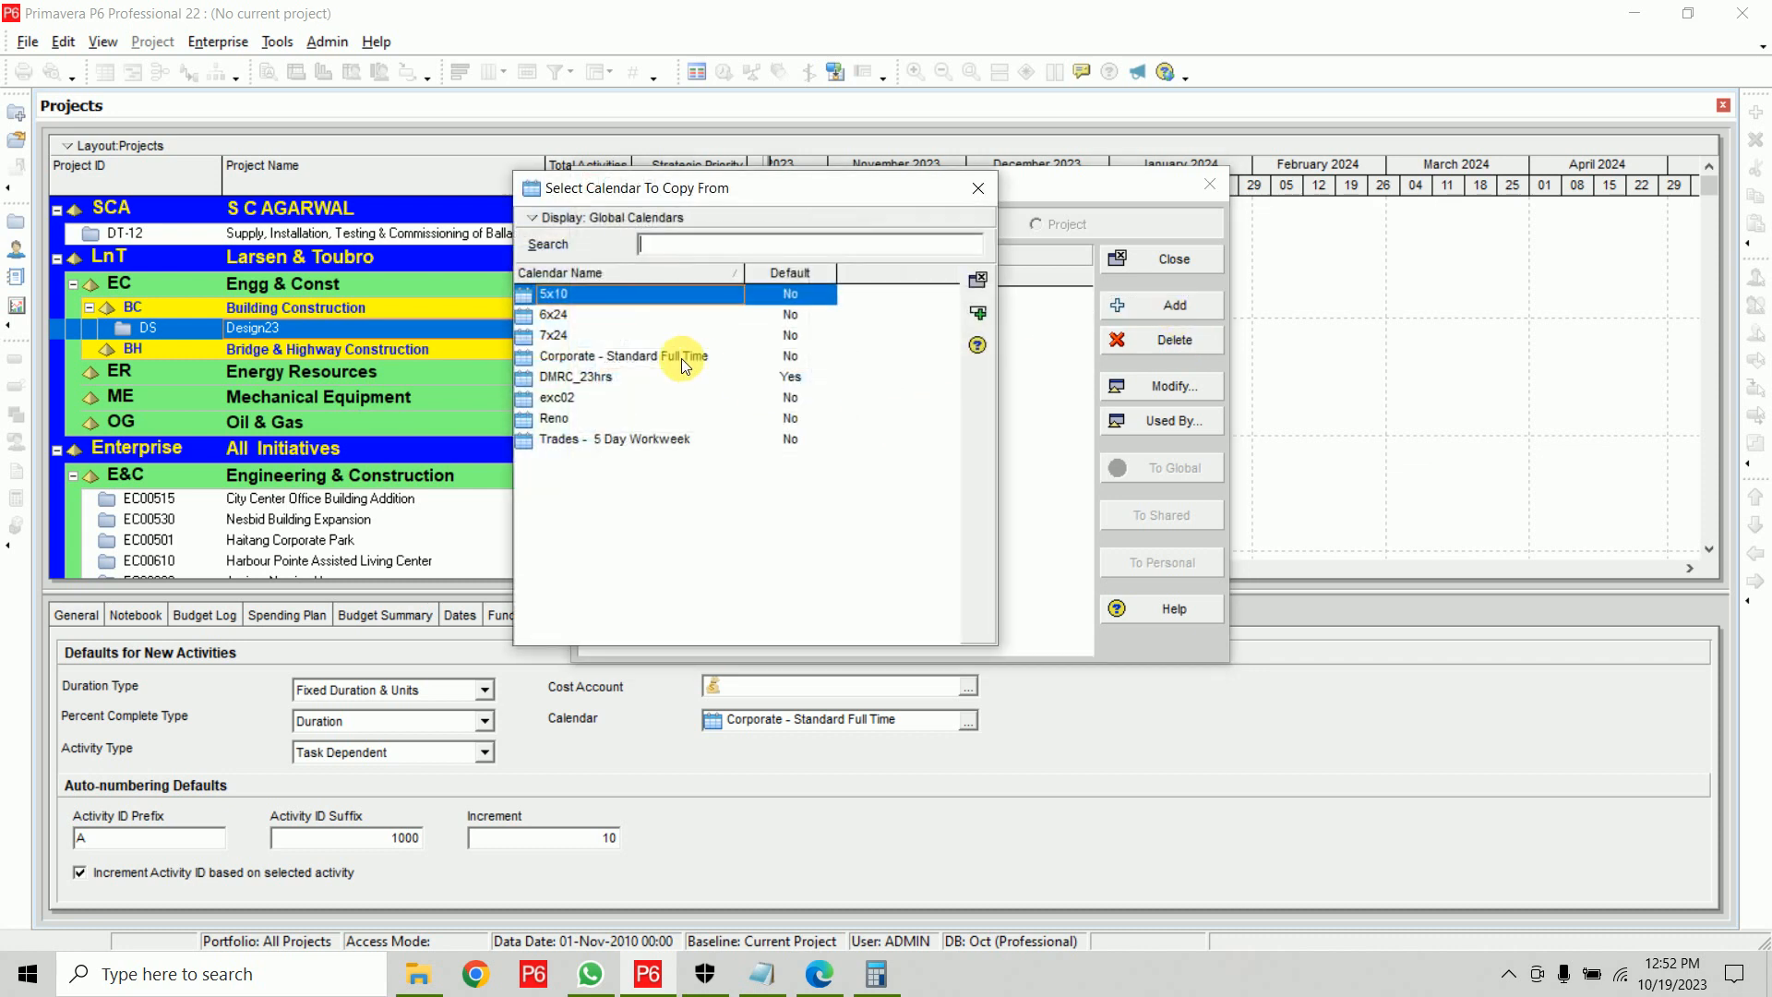
double_click(574, 319)
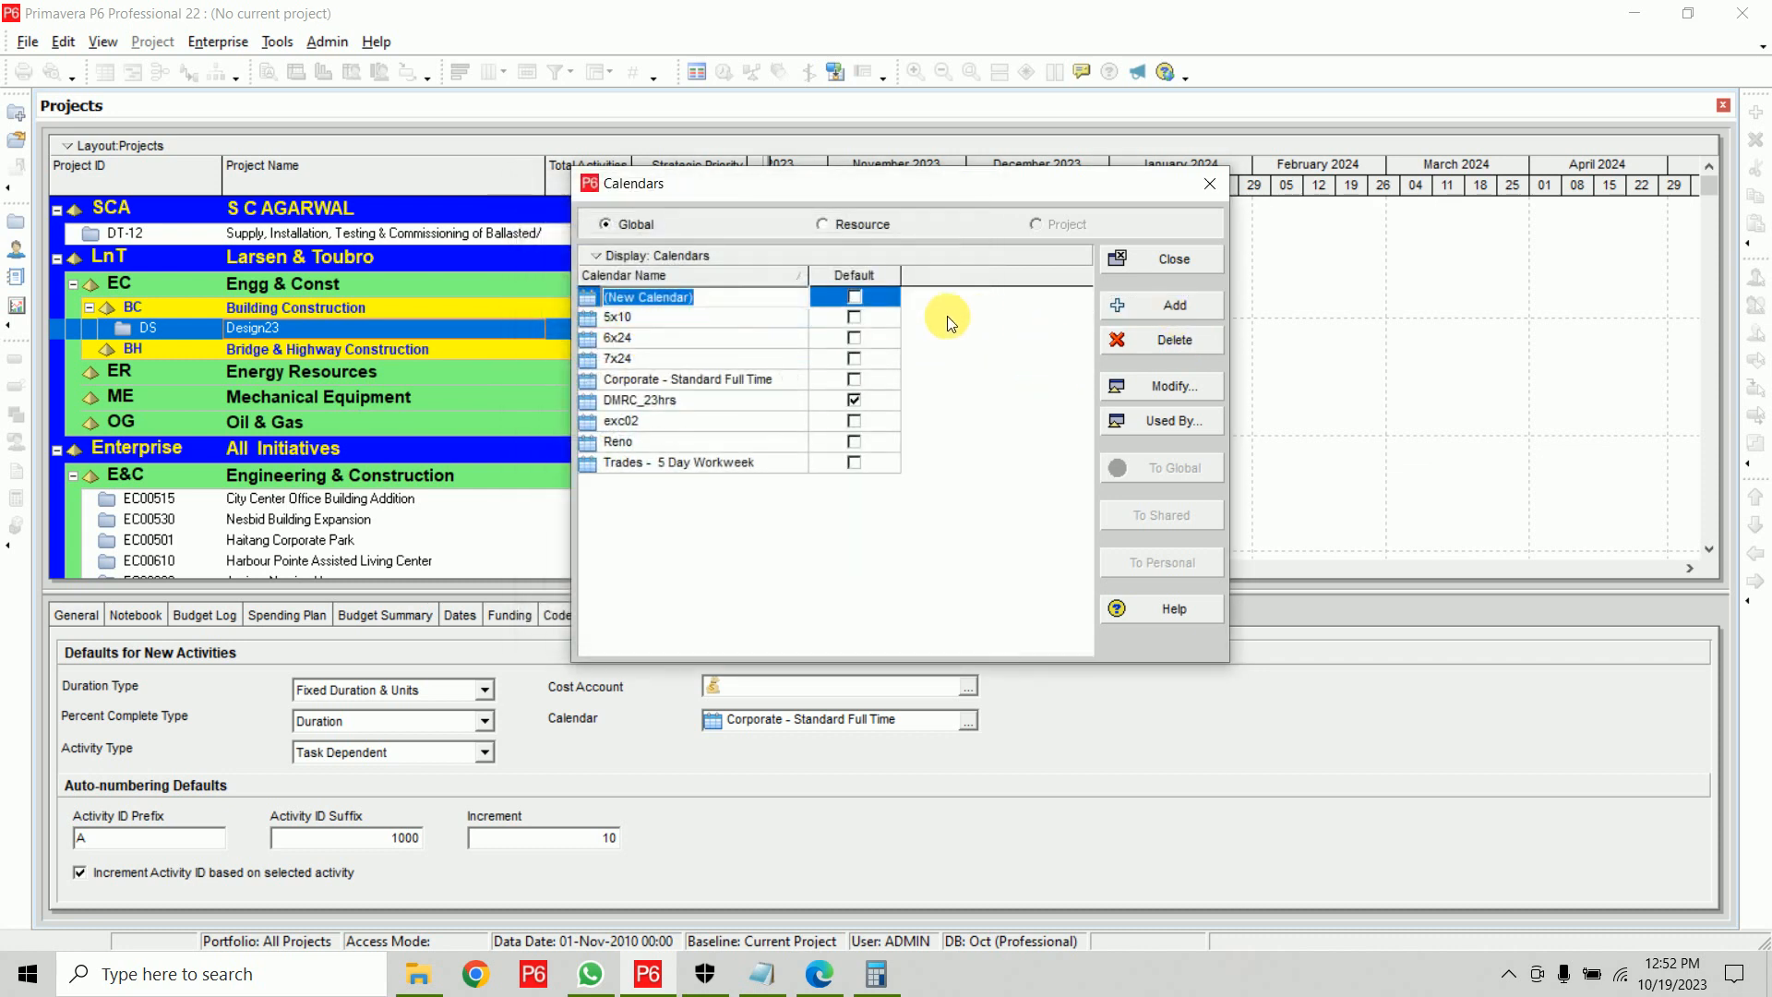
type("10*7")
left_click(951, 323)
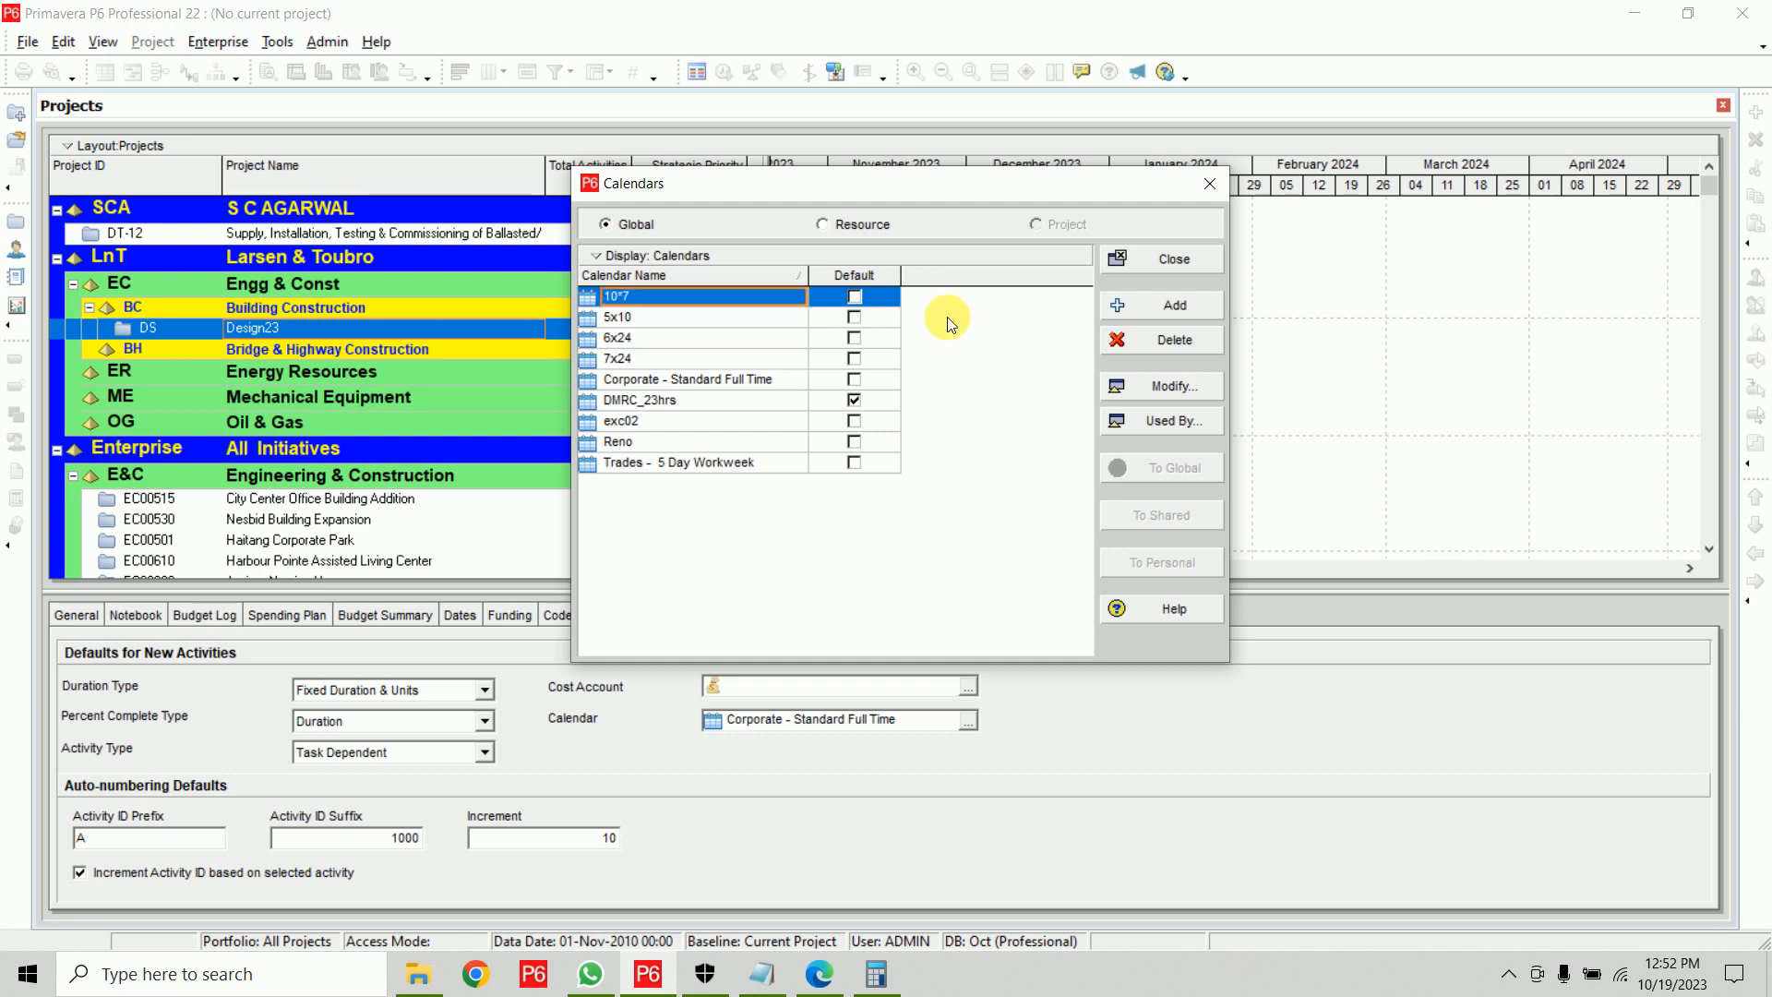
Set the standard workweek of the 10*7 calendar to 10 hours for every day from Monday to Sunday
left_click(1180, 384)
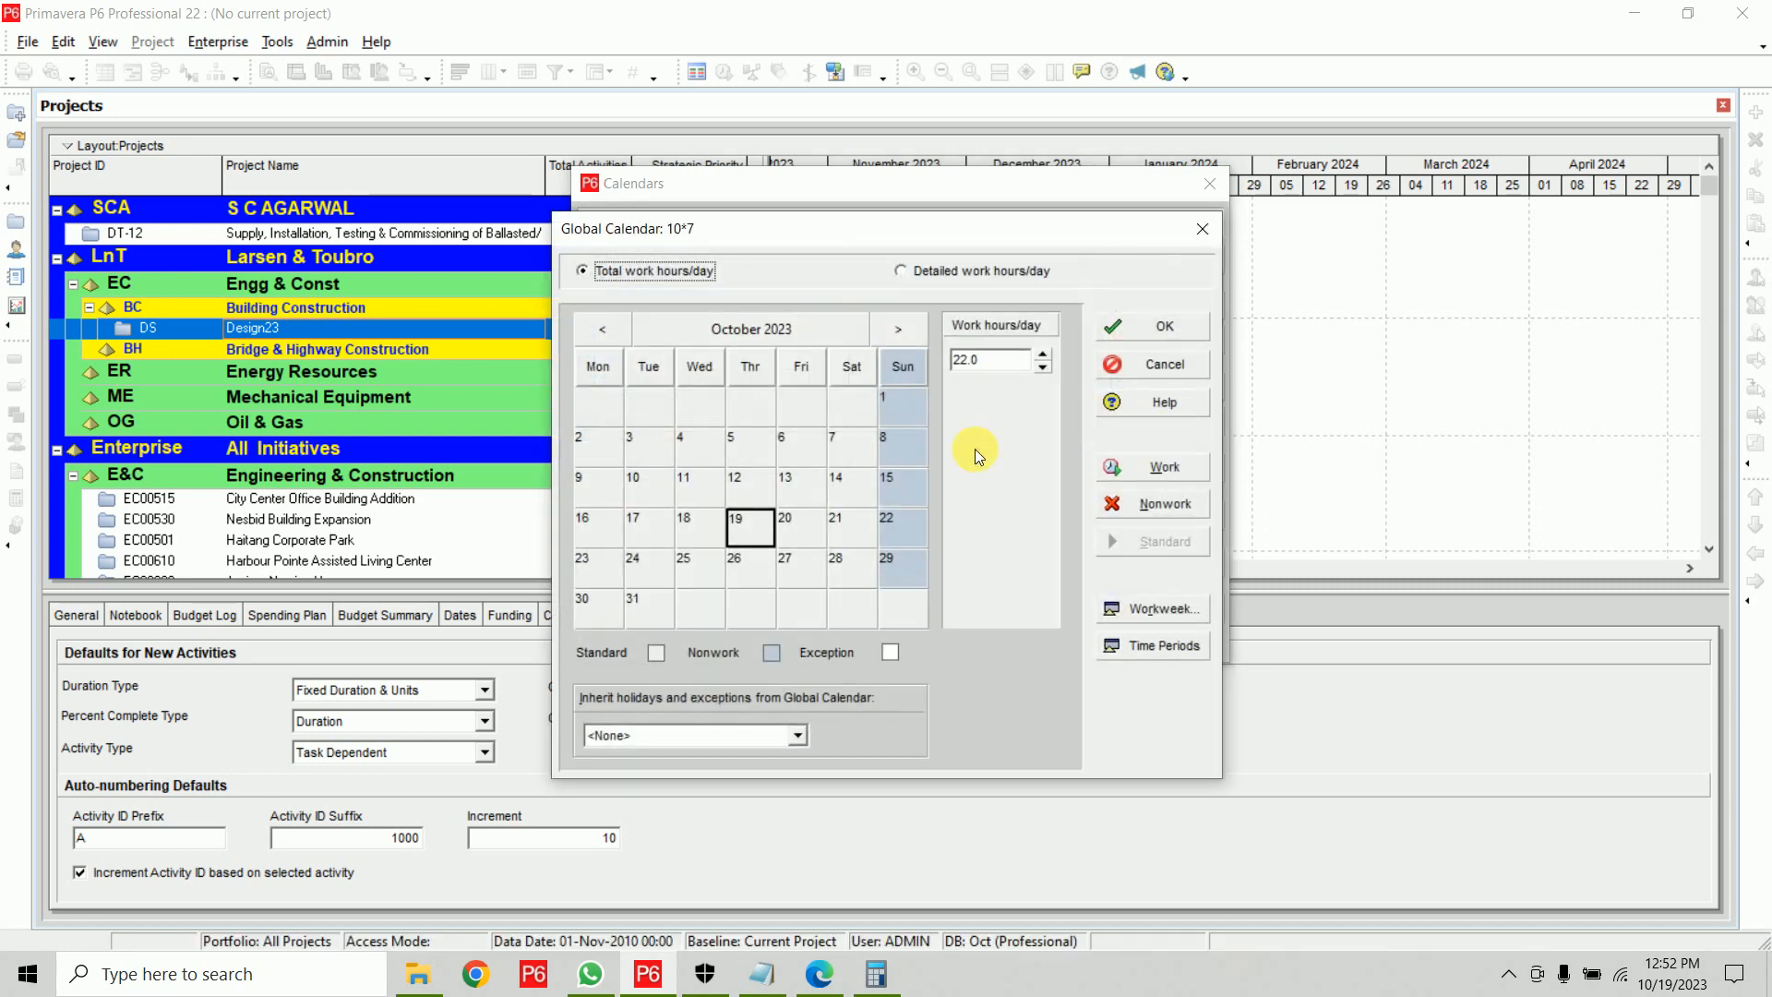
left_click(1142, 613)
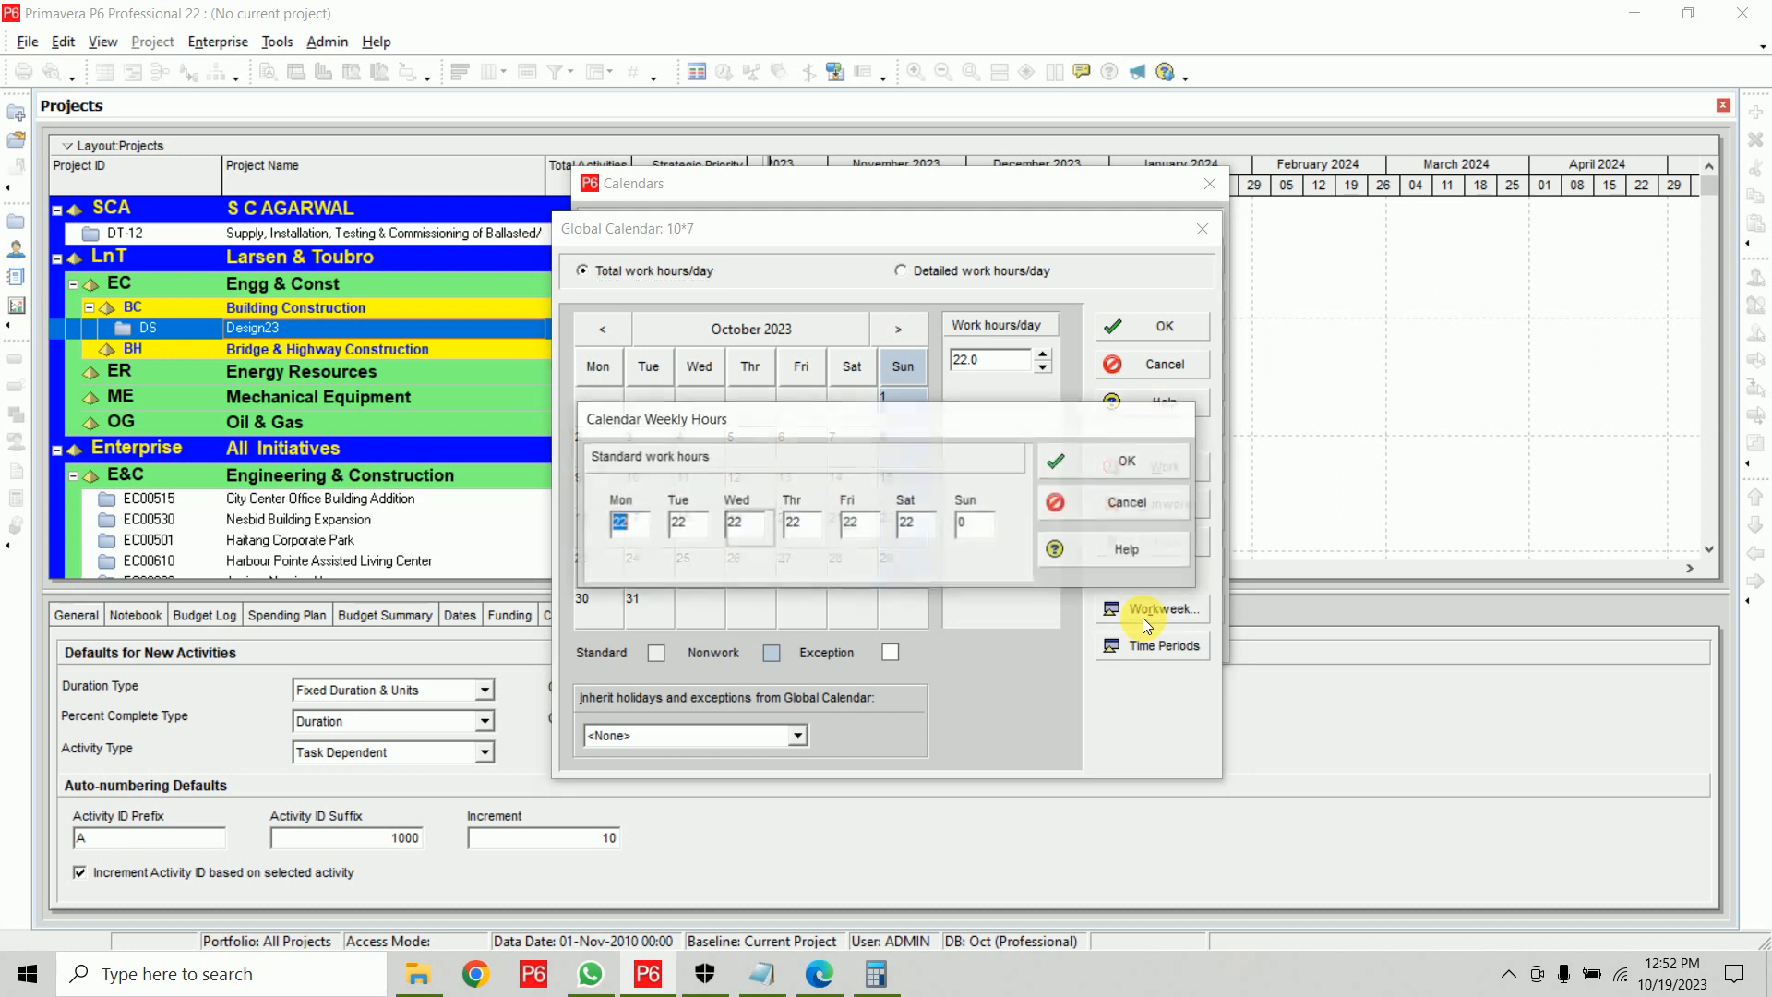
type("10")
key("Tab")
type("10")
key("Tab")
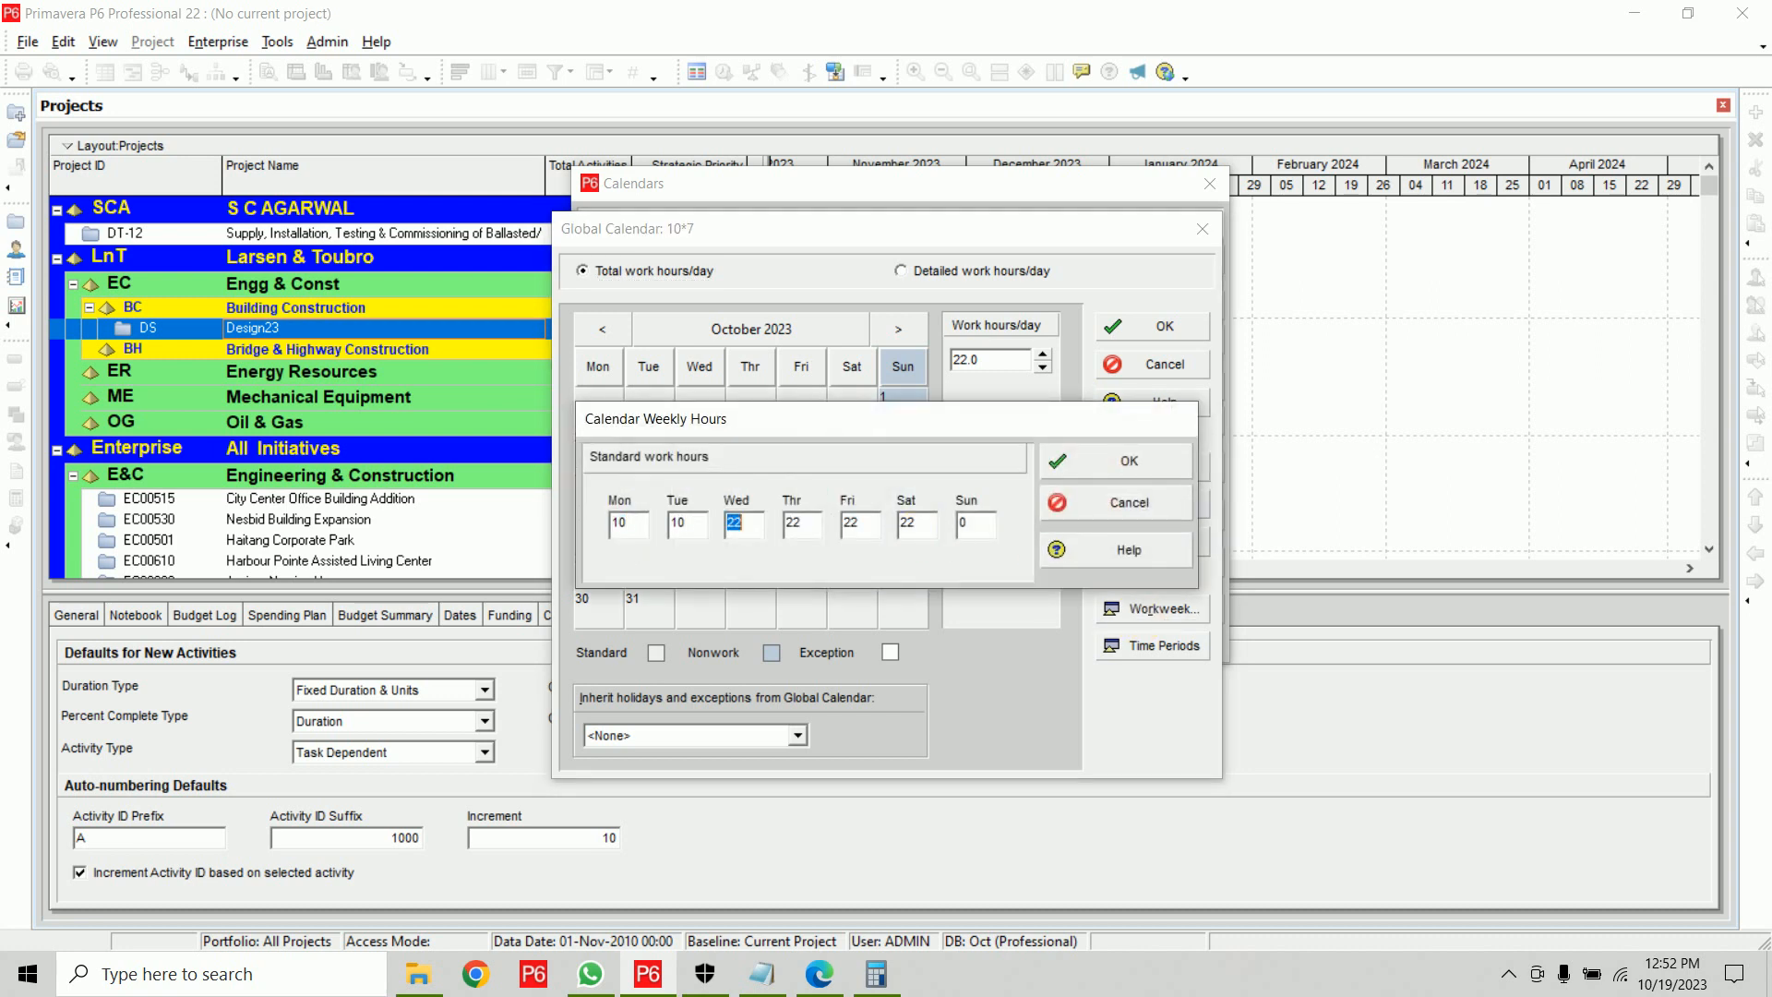
type("10")
key("Tab")
type("10")
key("Tab")
type("10")
key("Tab")
type("0")
key("Tab")
type("10")
double_click(932, 528)
type("10")
left_click(1082, 460)
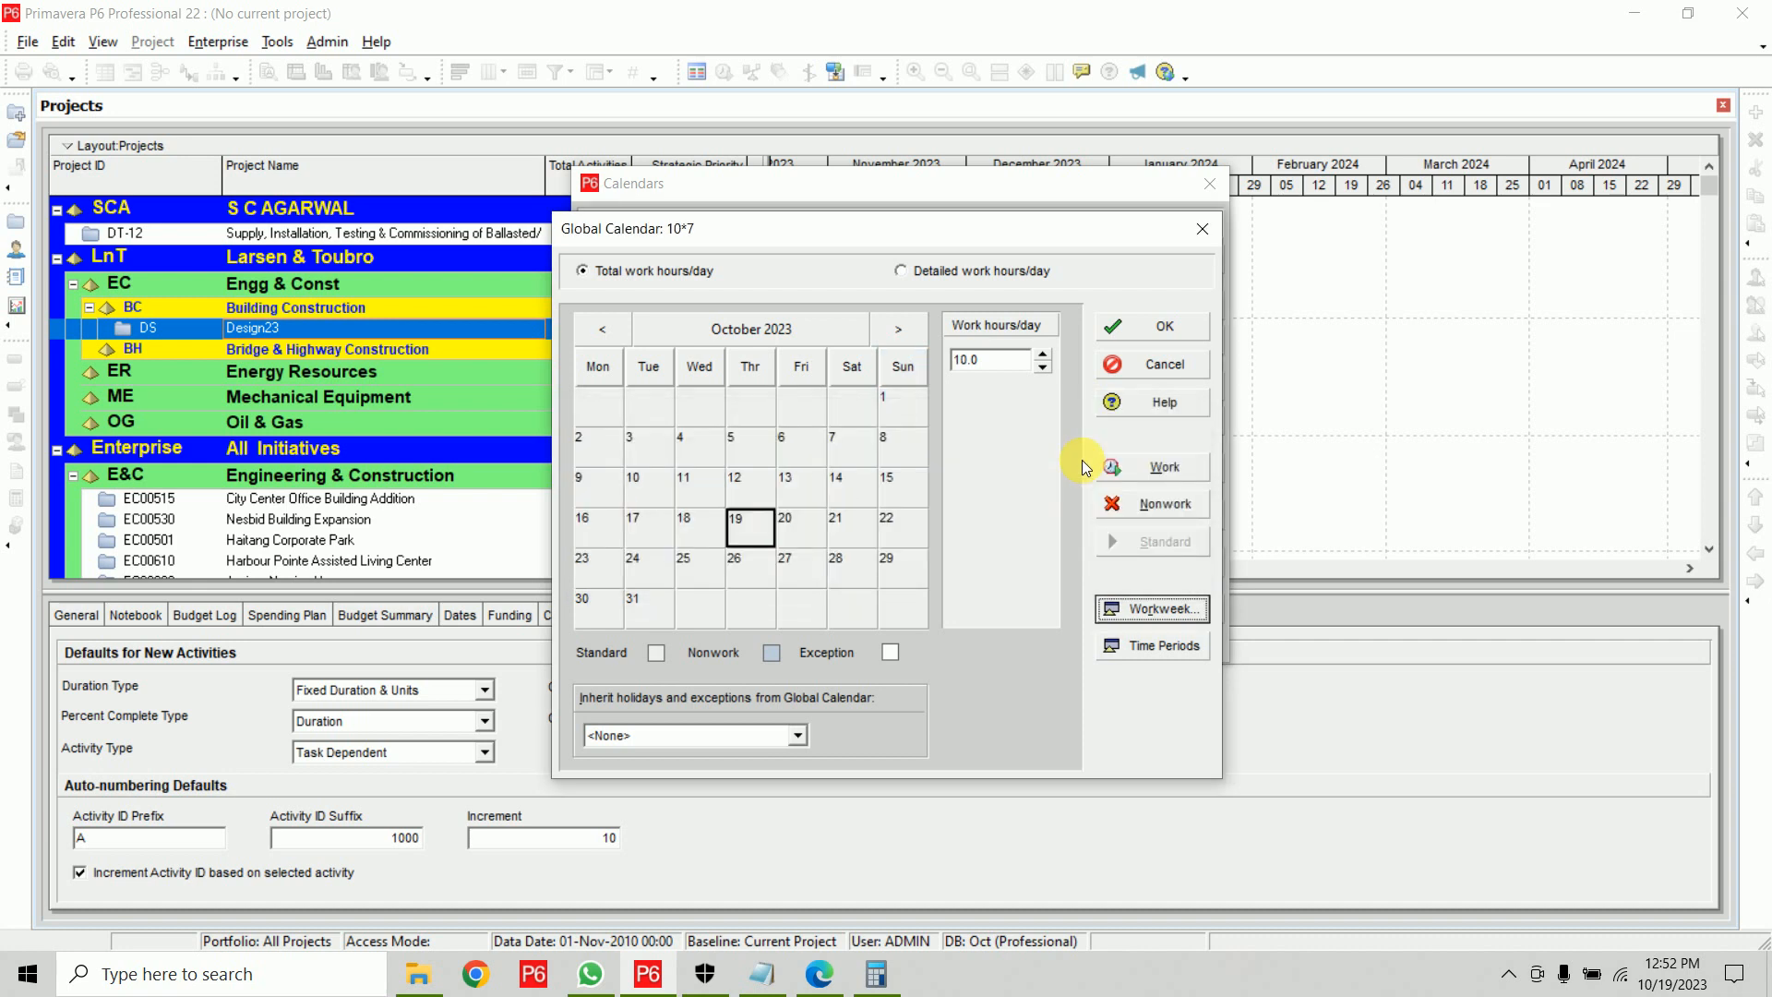
Switch the 10*7 calendar to detailed work hours and mark all hours from Monday to Sunday as nonwork in its workweek
left_click(997, 270)
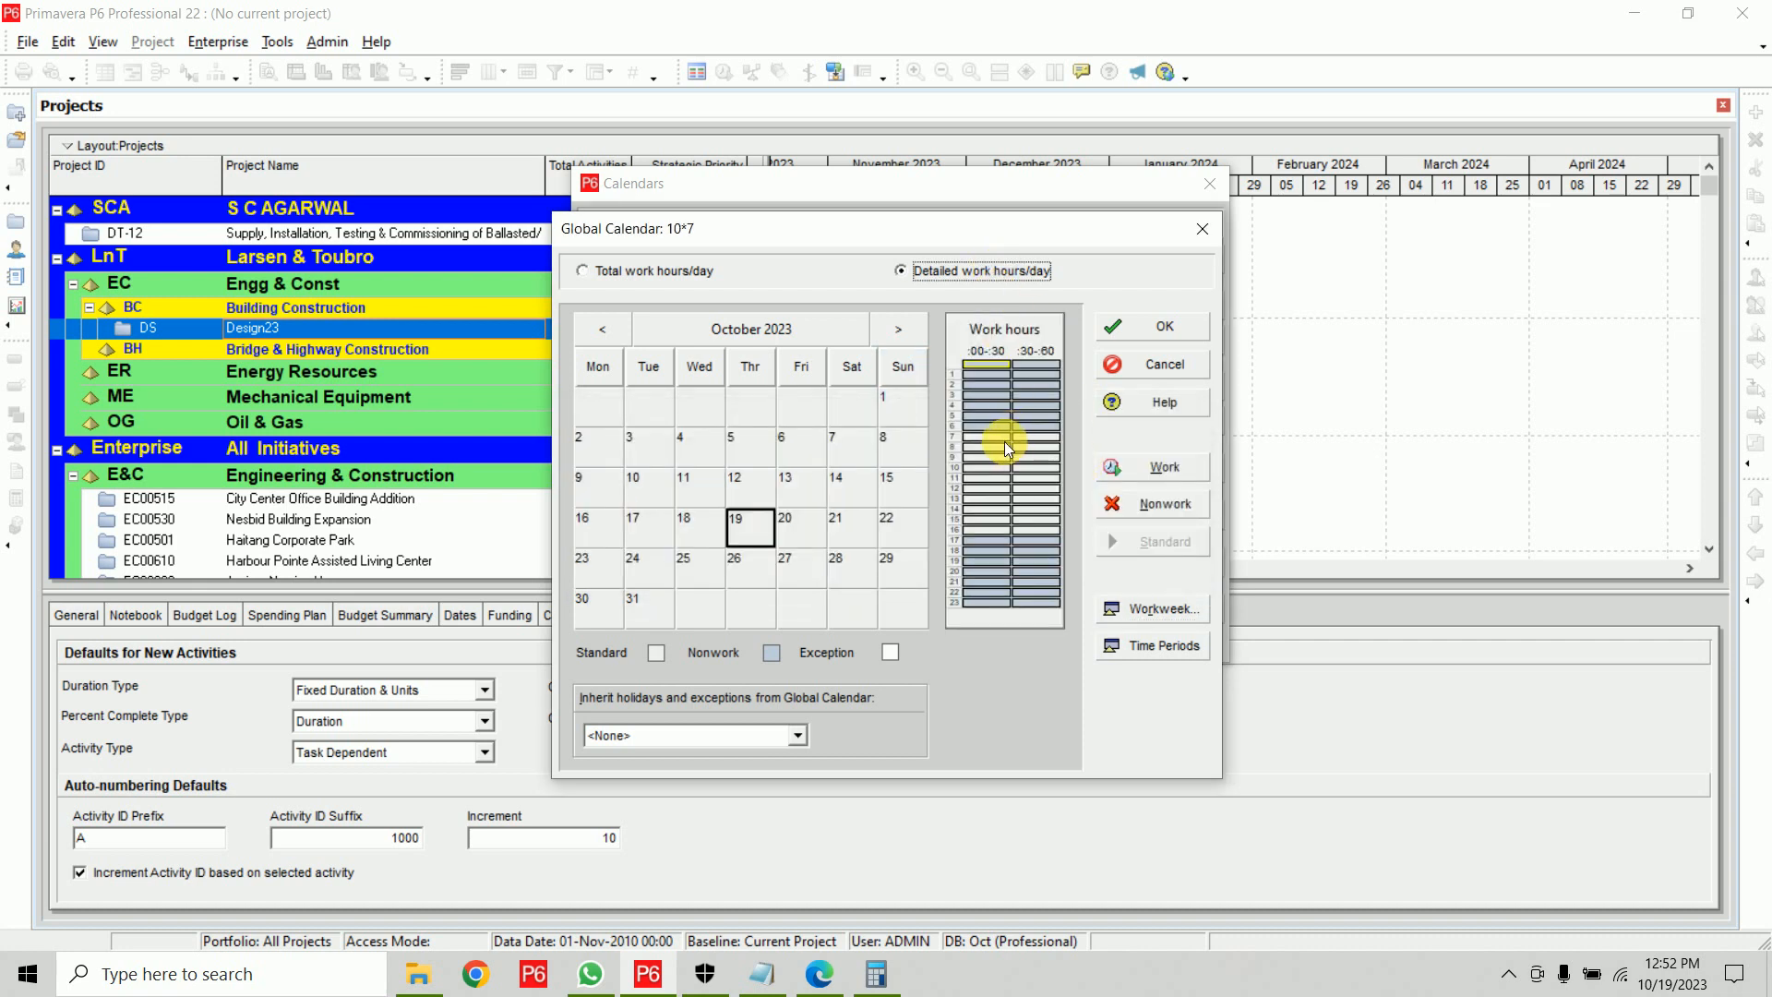
left_click(1125, 603)
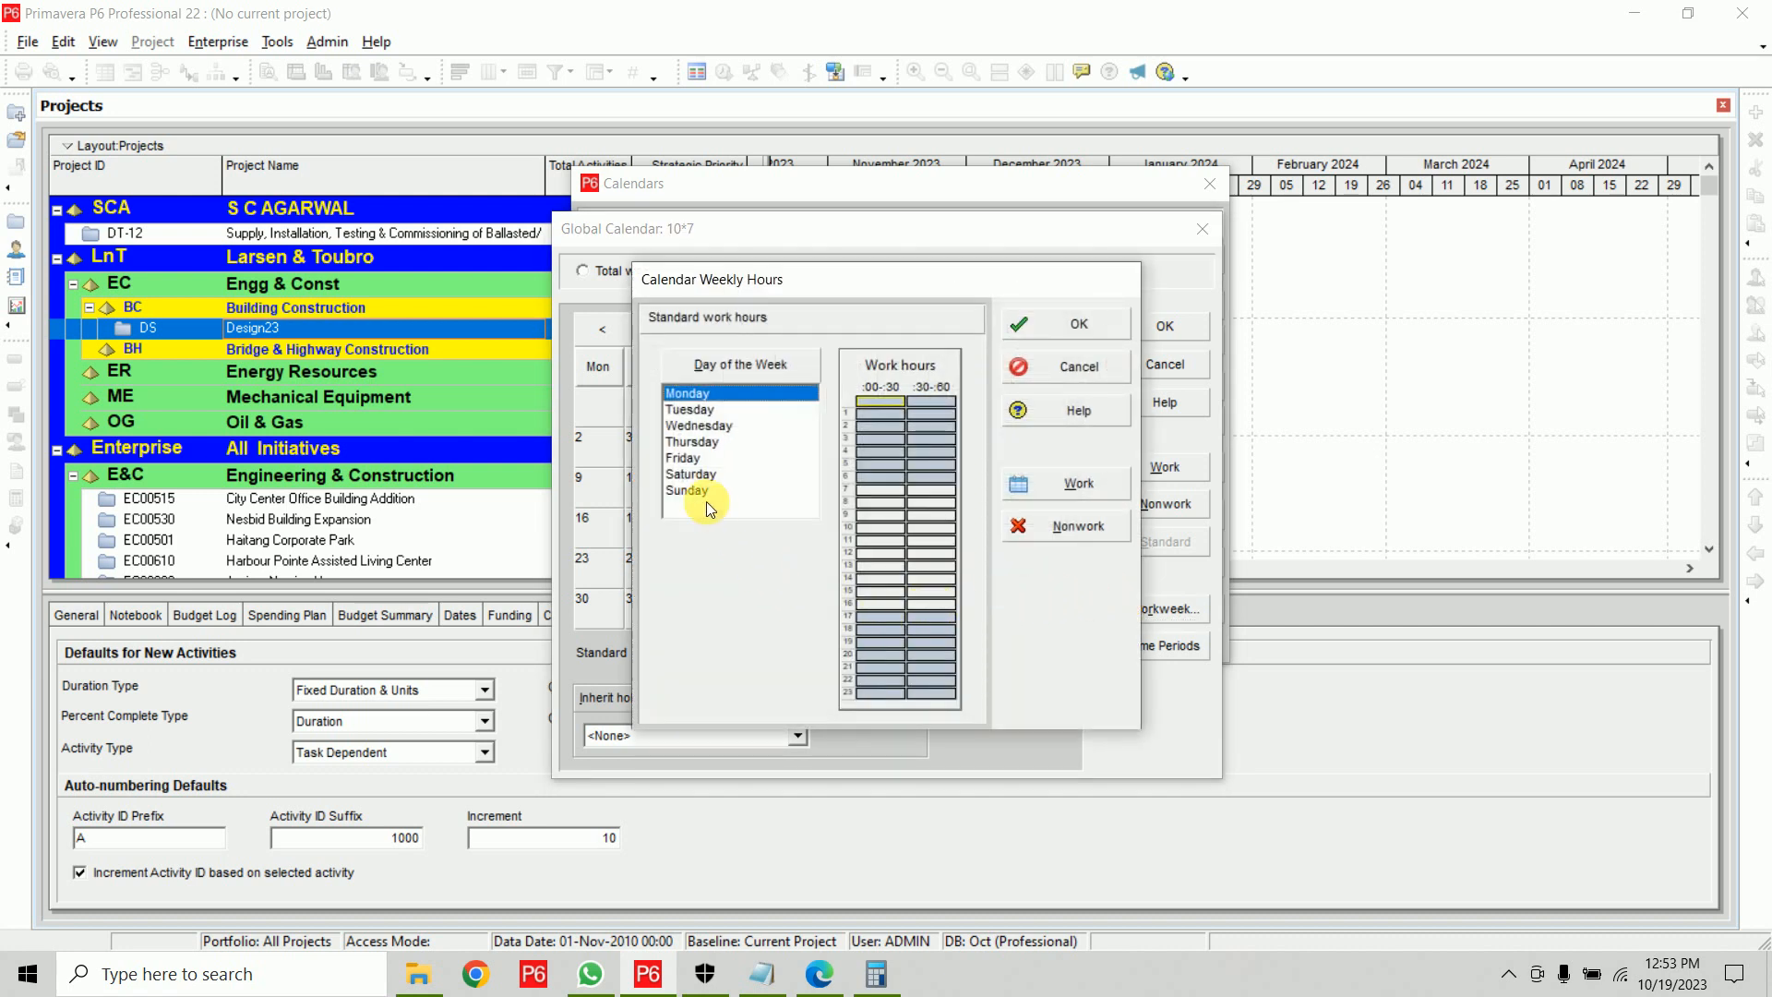
left_click(761, 489, "shift")
left_click_drag(885, 396, 945, 681)
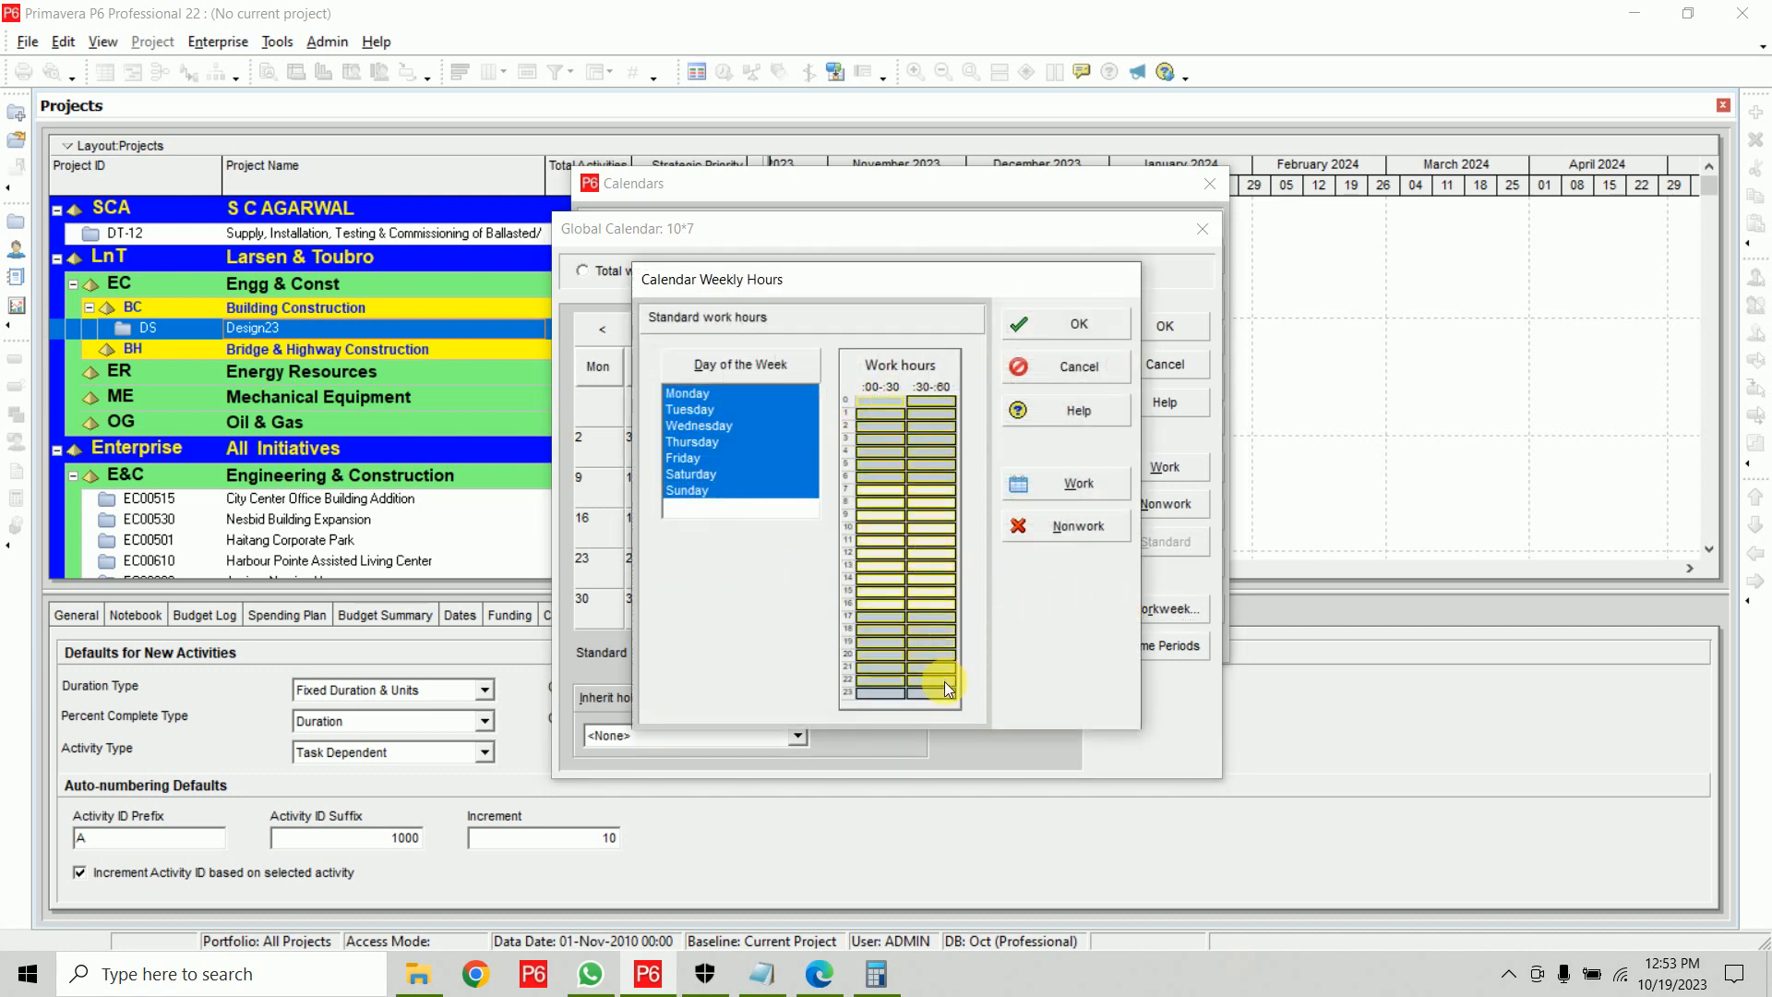
left_click(1027, 529)
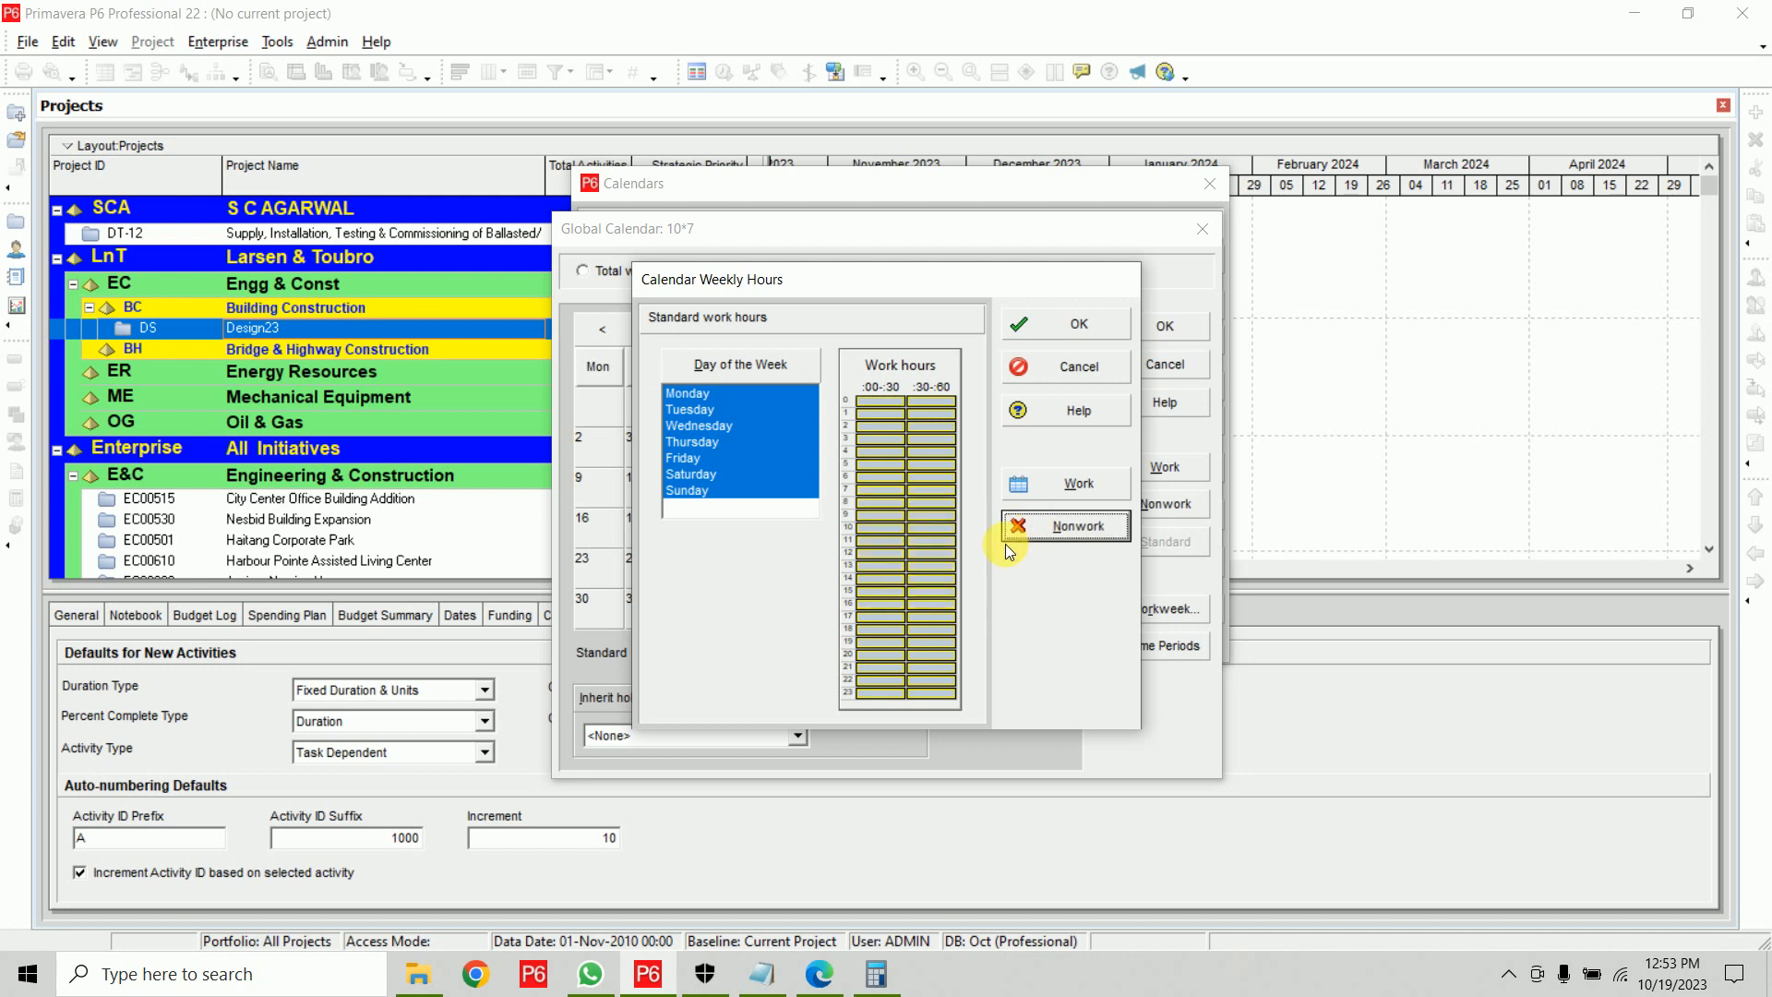
Mark 08:00 to 13:00 and 14:00 to 19:00 as work hours for all seven days
left_click(875, 501)
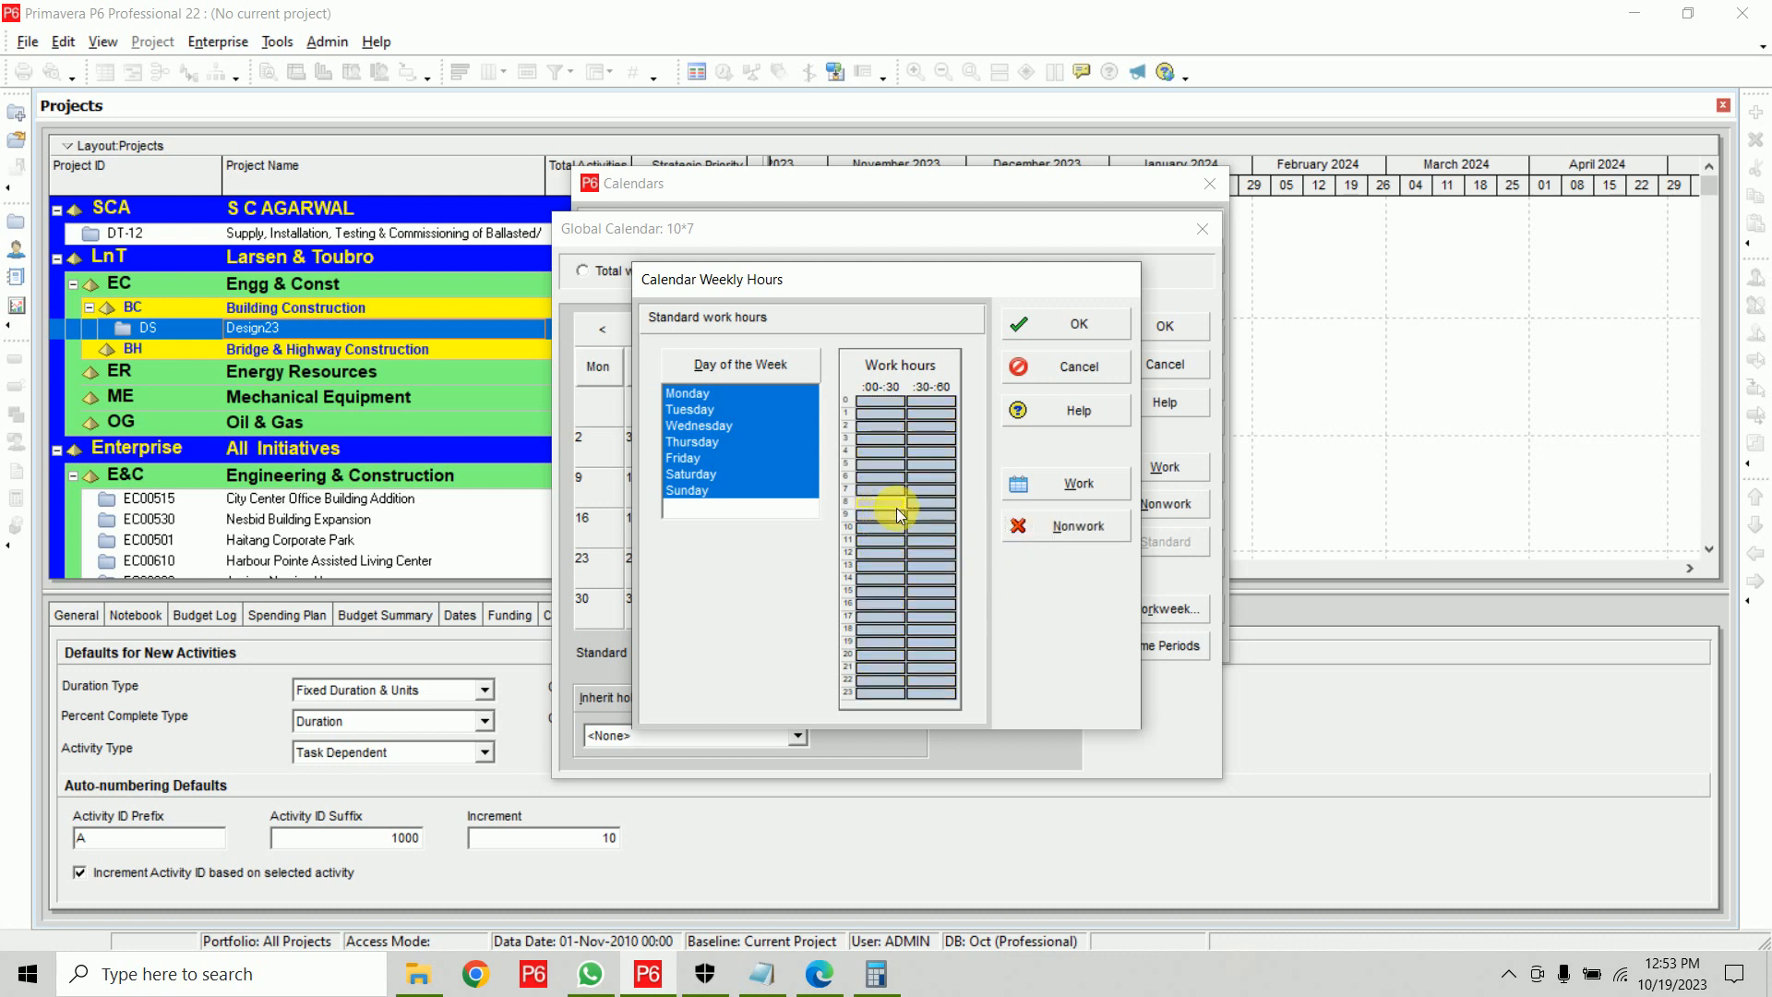
left_click(1020, 485)
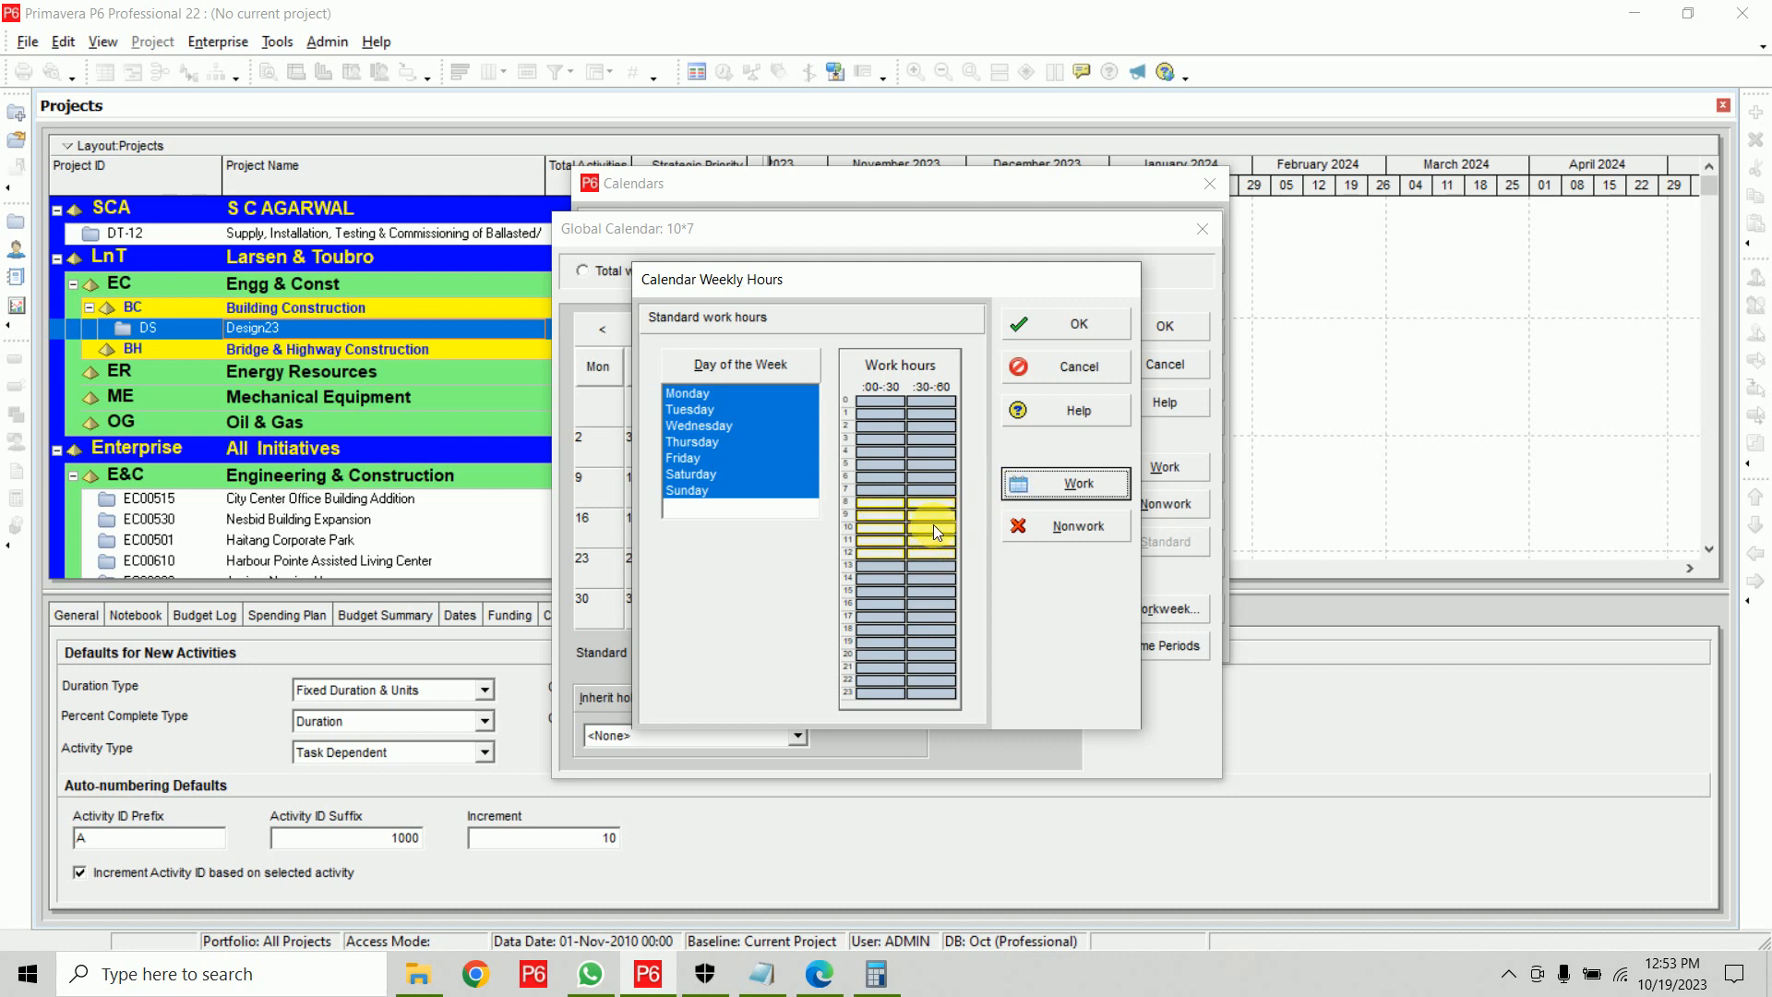
left_click(890, 578)
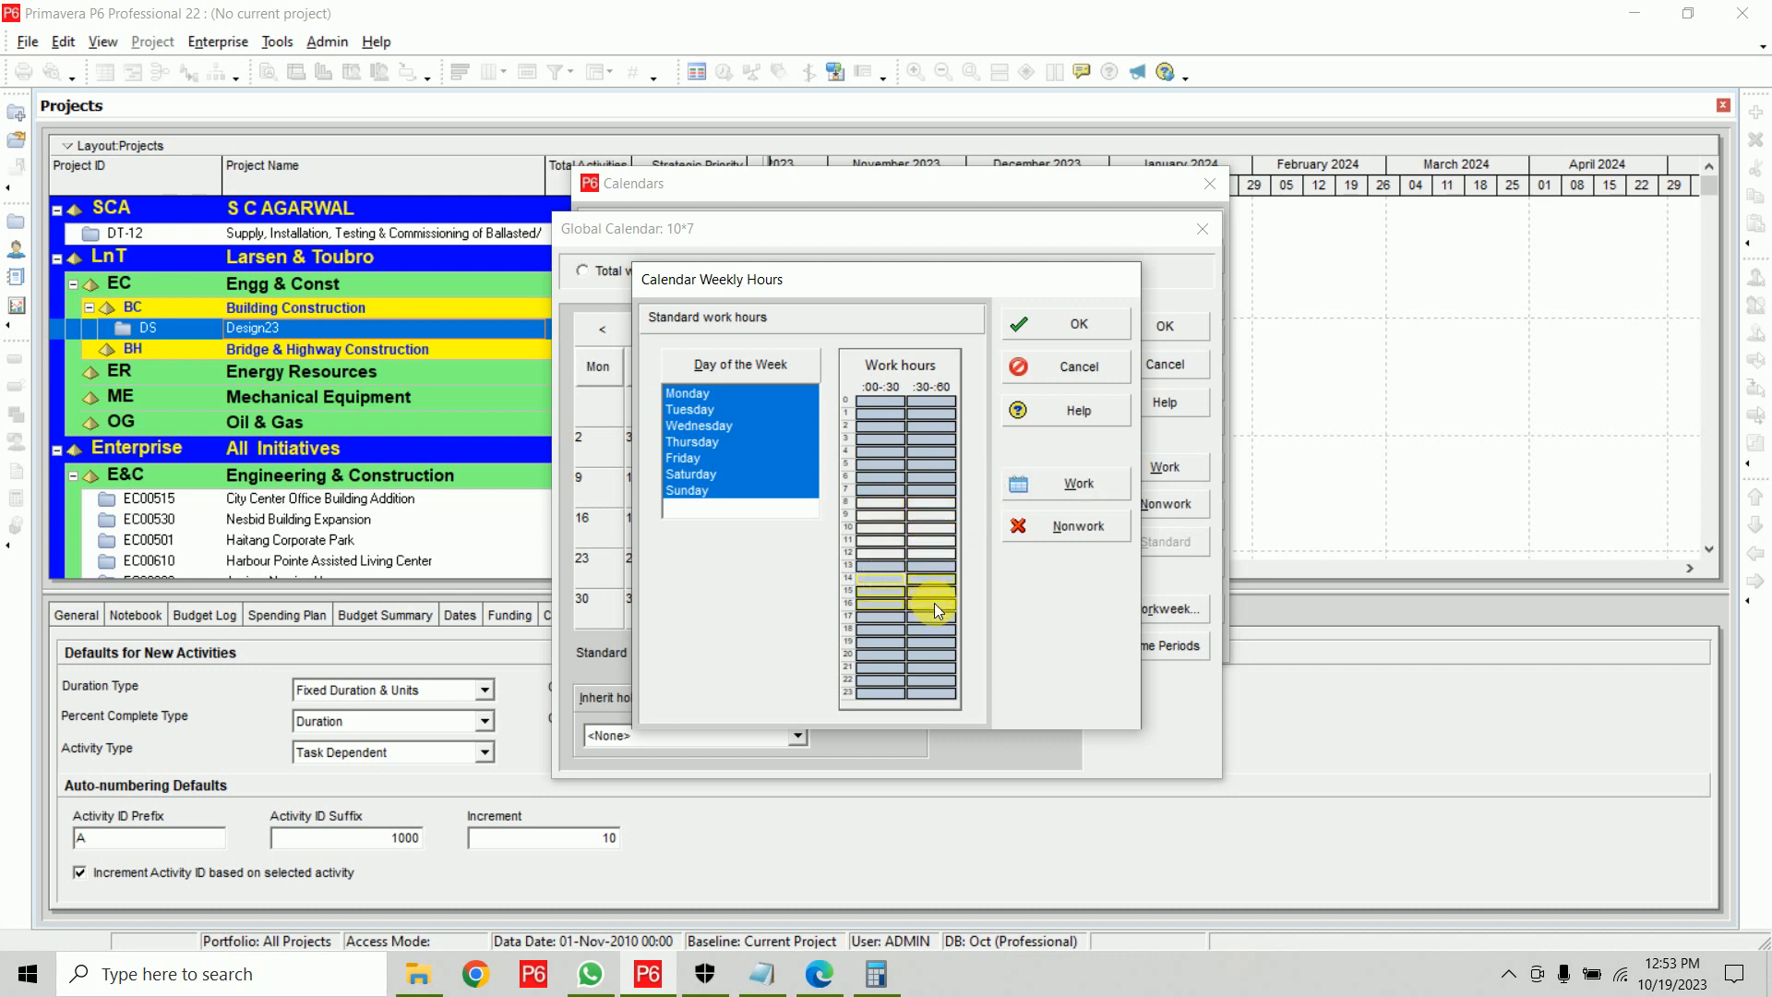
left_click(1080, 483)
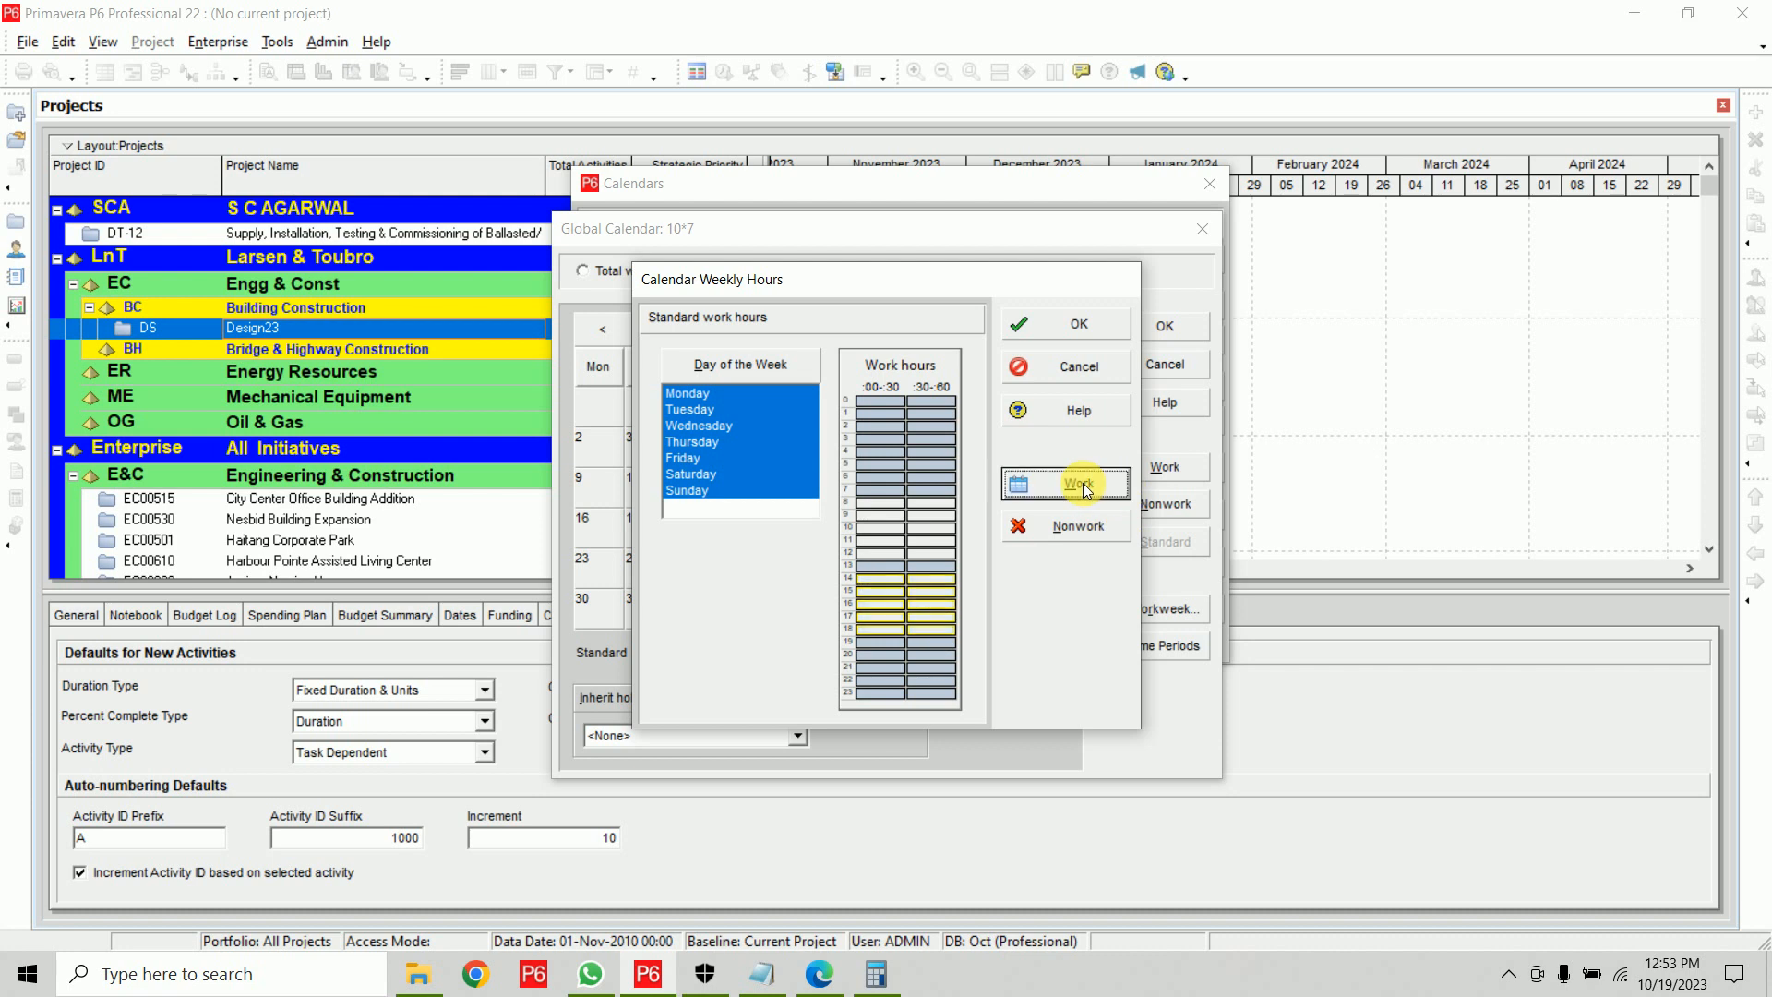
Apply the workweek and set the 10*7 calendar's time periods to 10 hours/day, 70 hours/week, 300 hours/month and 3650 hours/year
left_click(1074, 324)
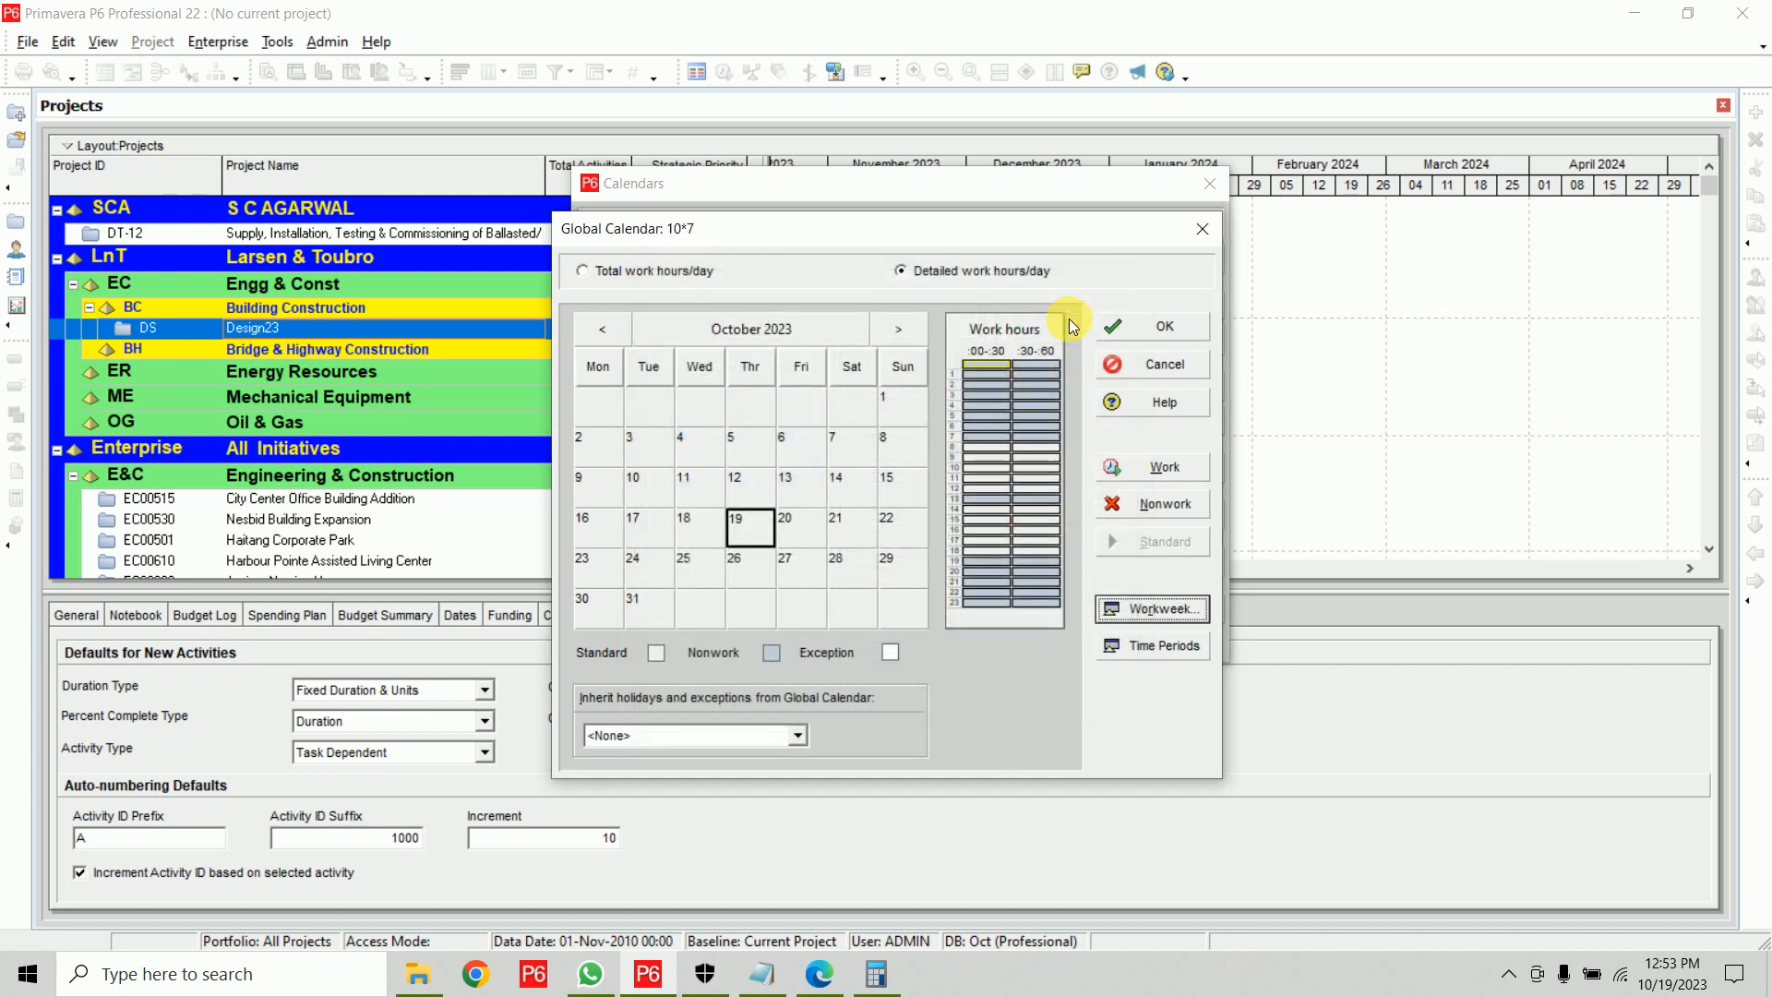
left_click(1159, 651)
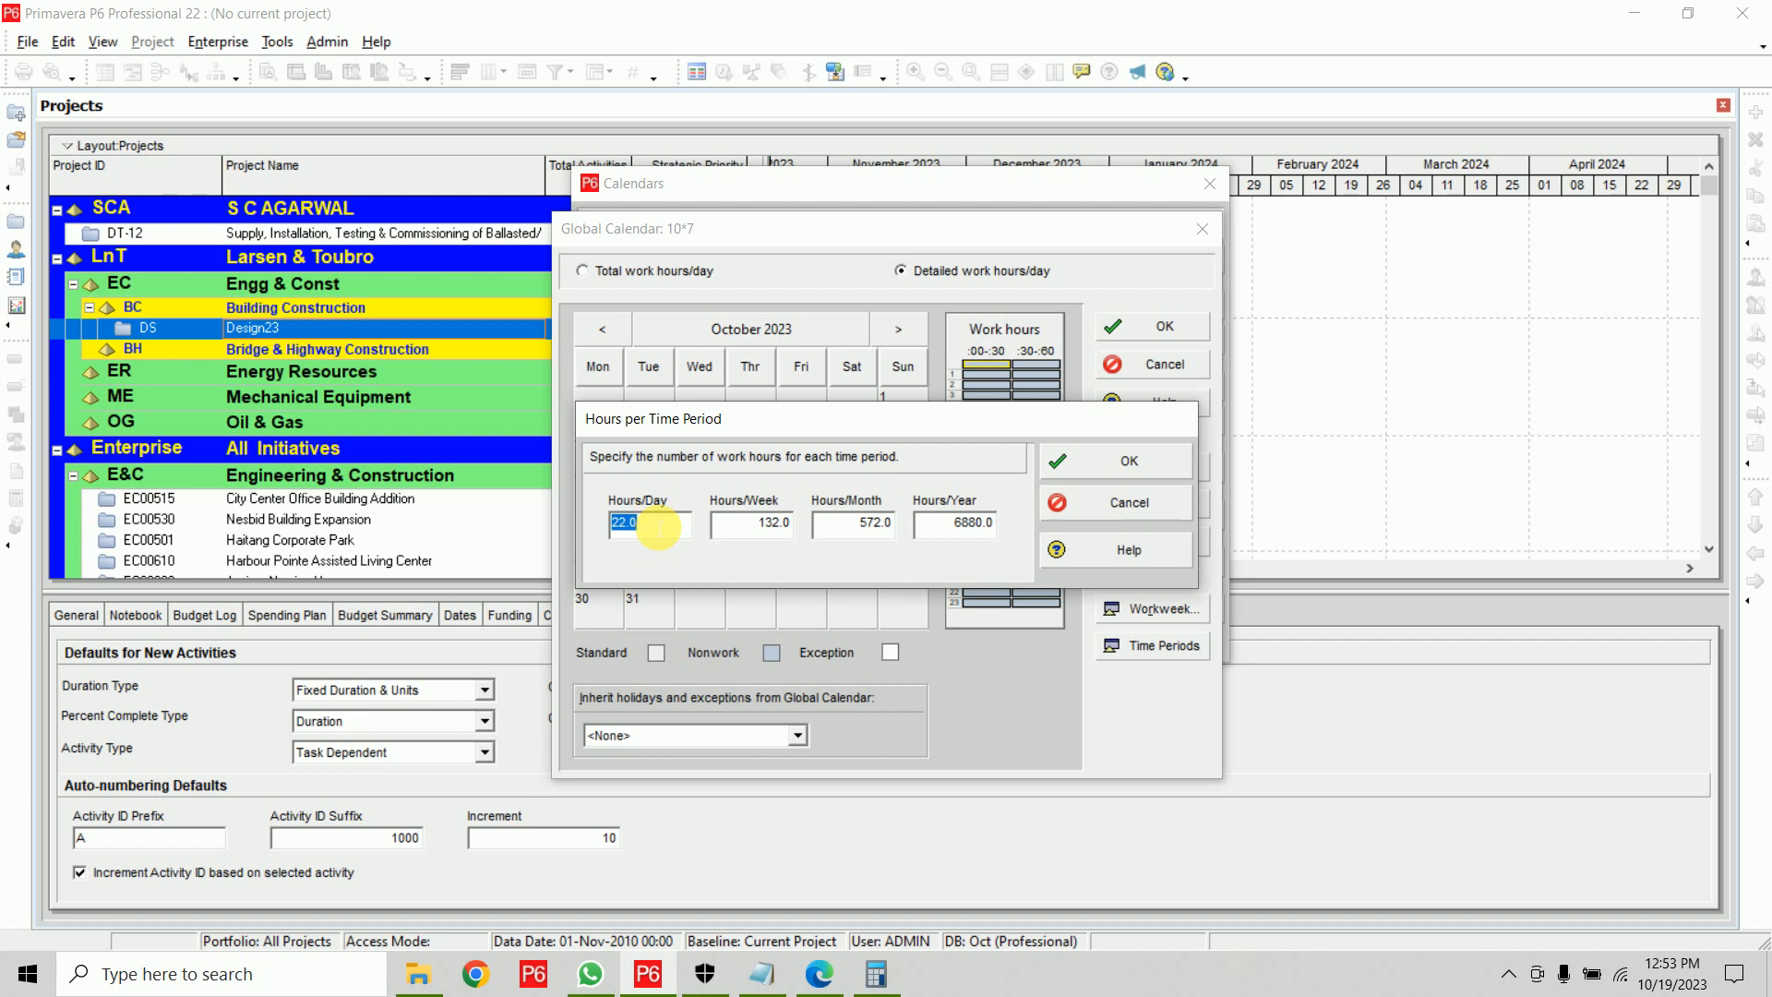
type("10")
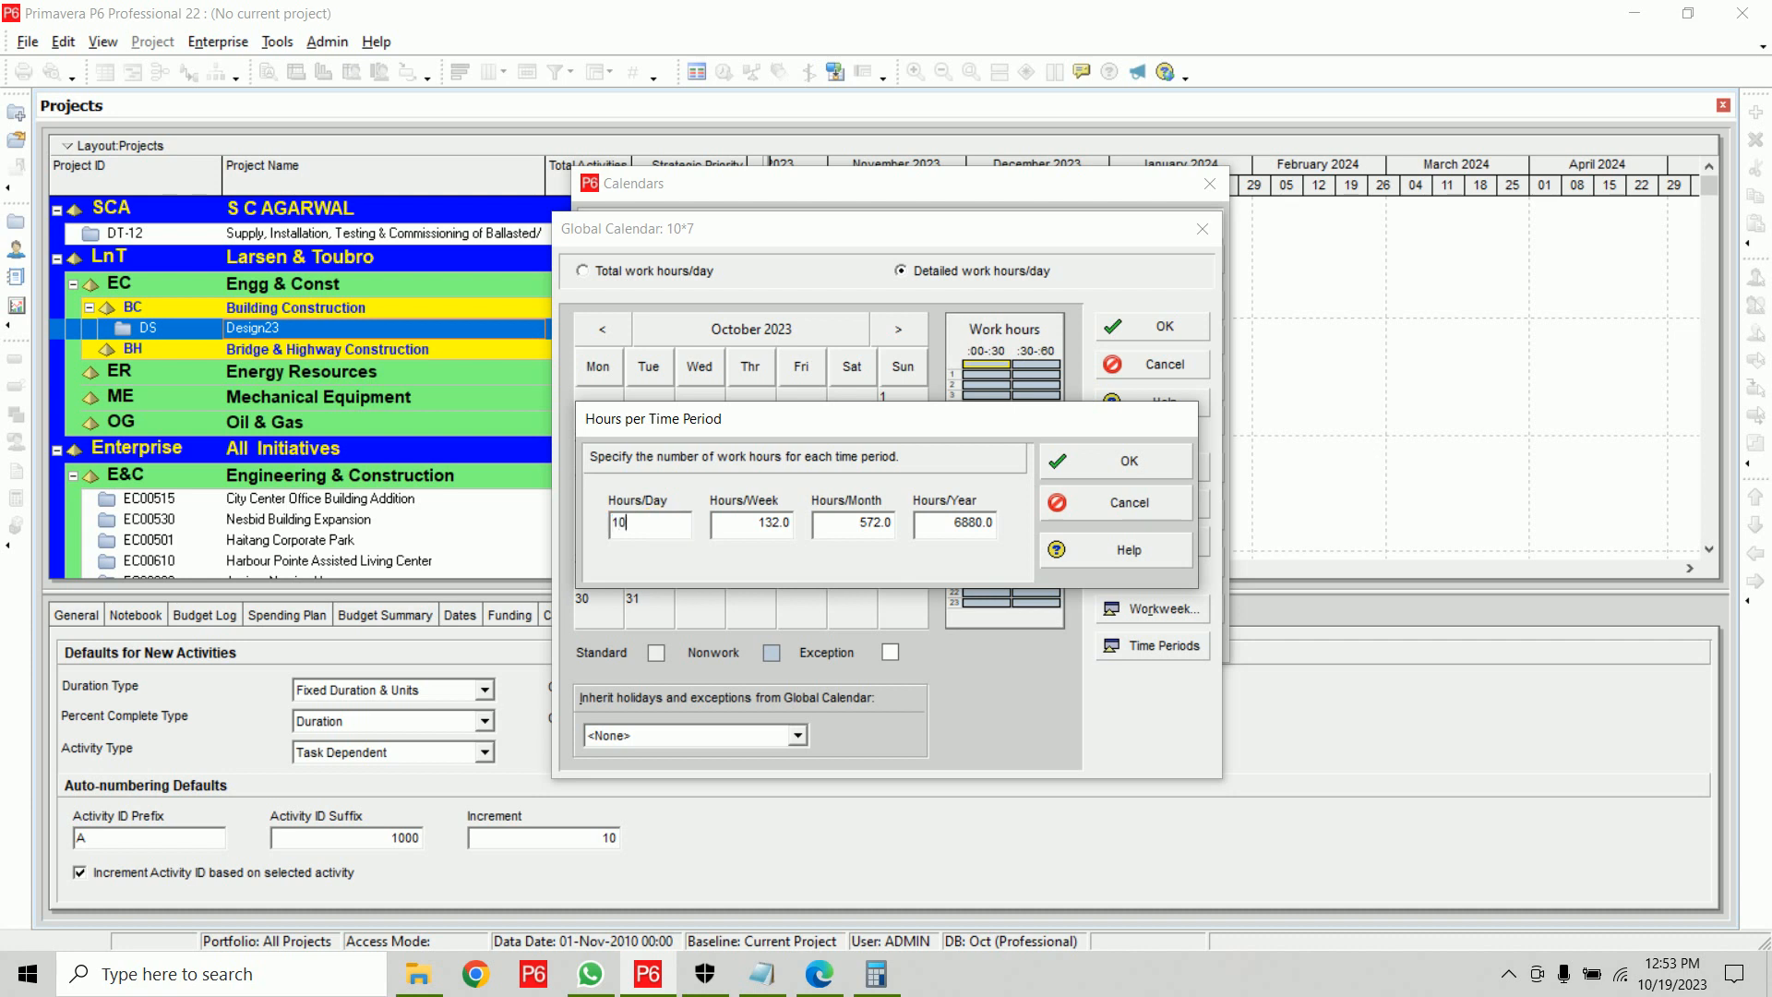
key("Tab")
type("70")
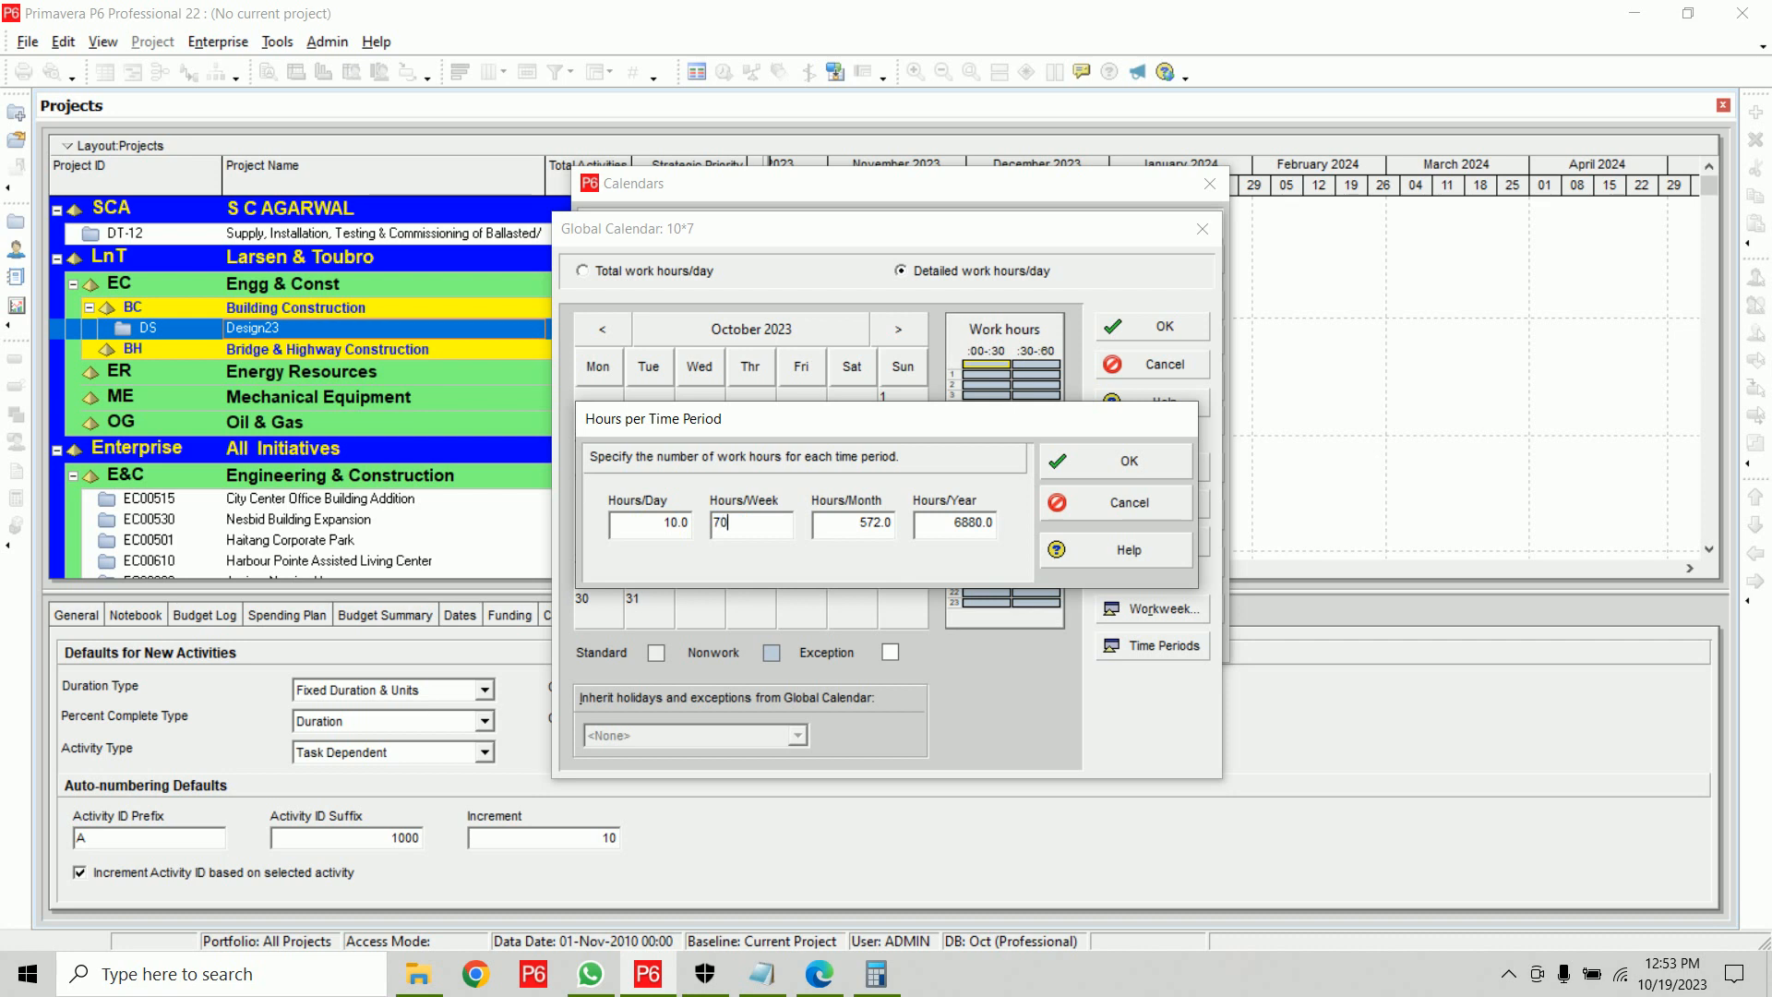
key("Tab")
type("300")
key("Tab")
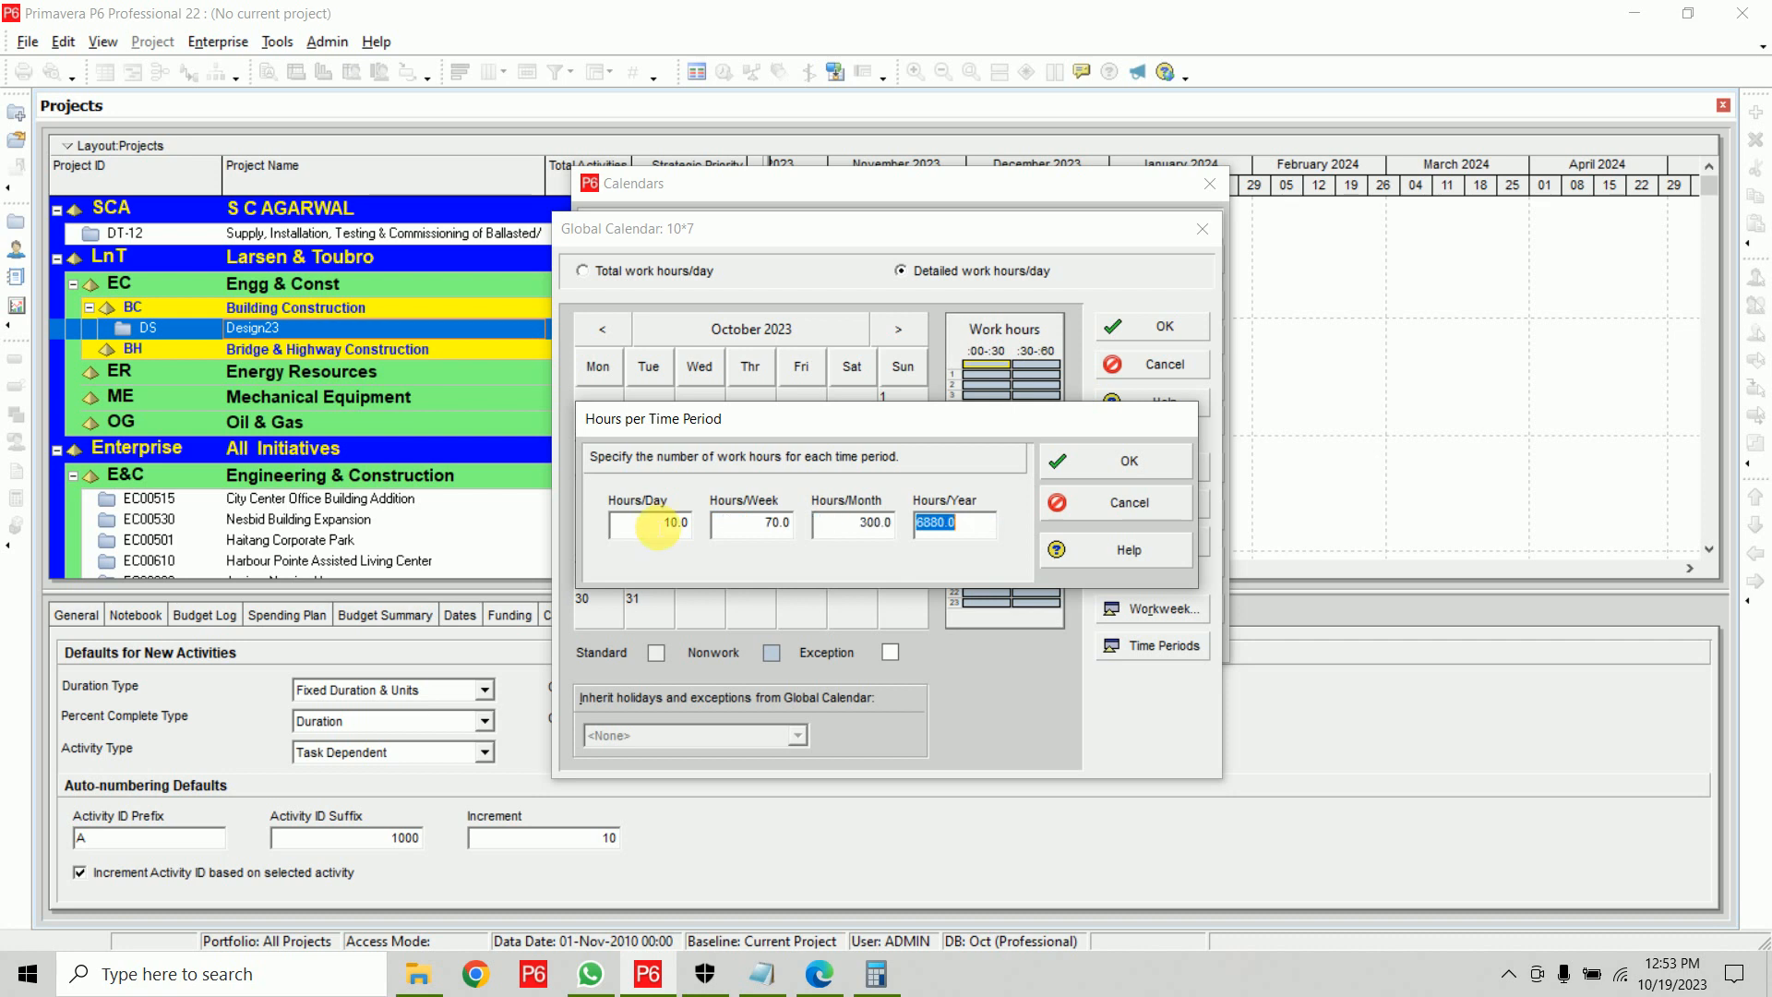
type("3650")
left_click(1111, 466)
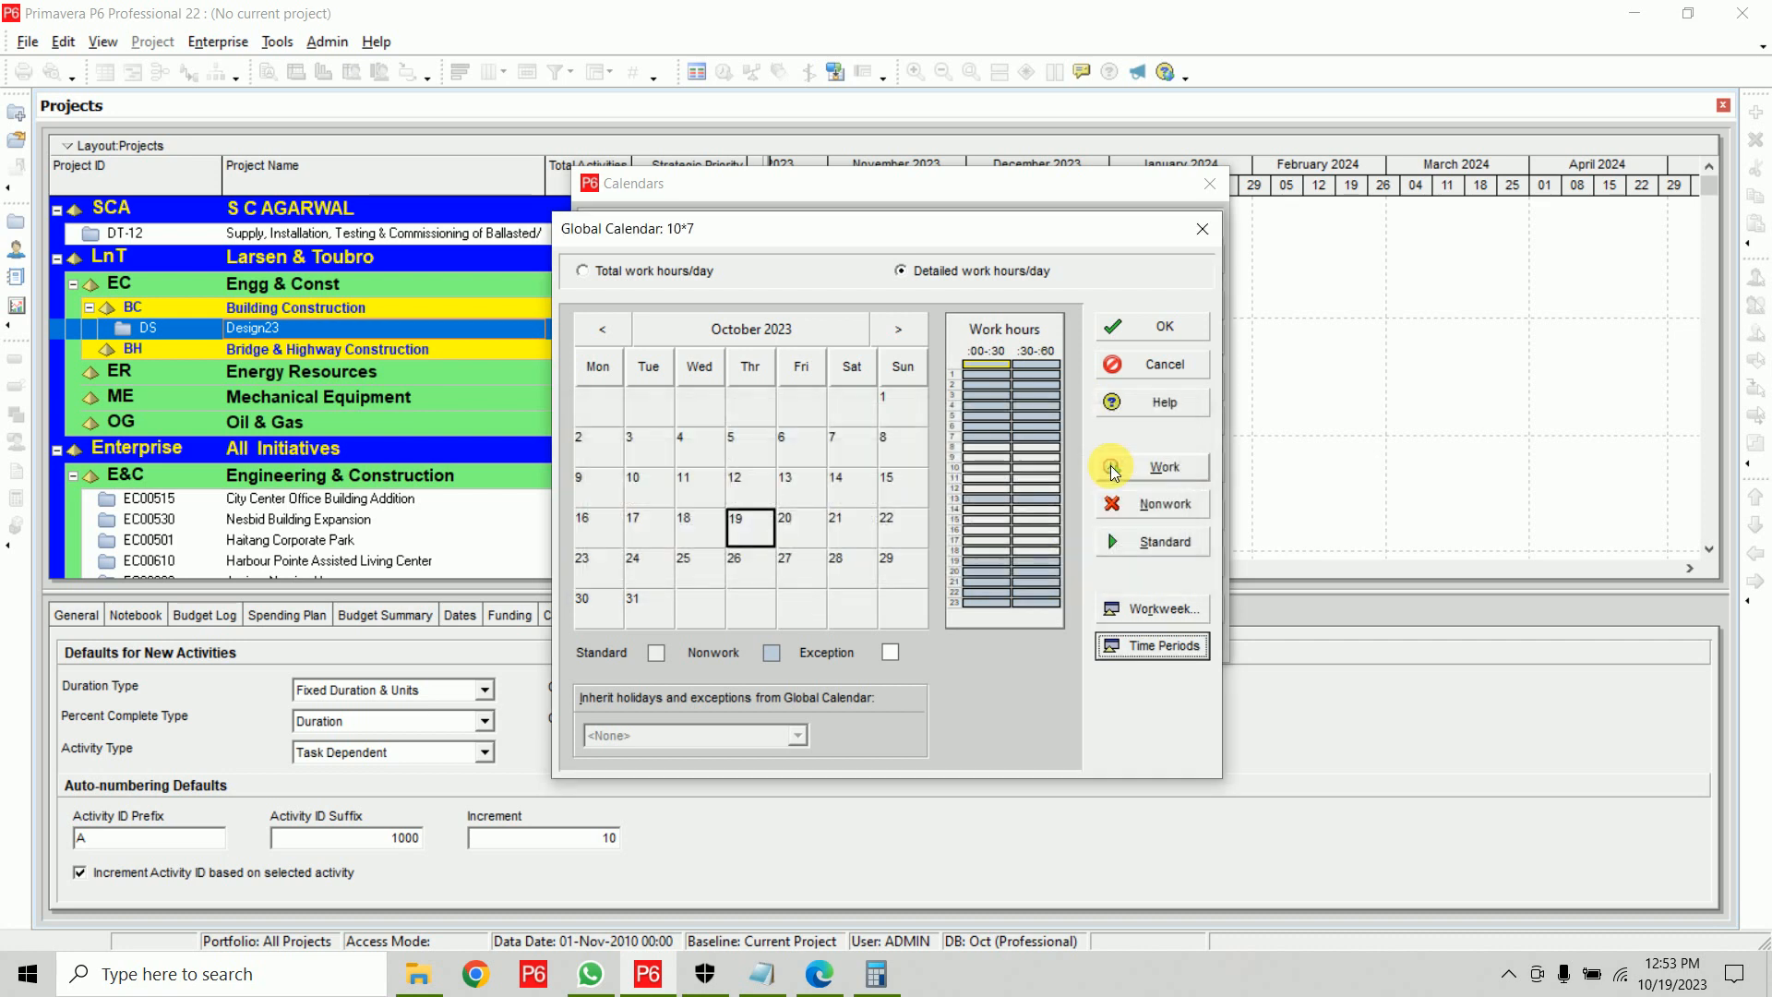
Save the 10*7 calendar and make it the default global calendar
left_click(1160, 330)
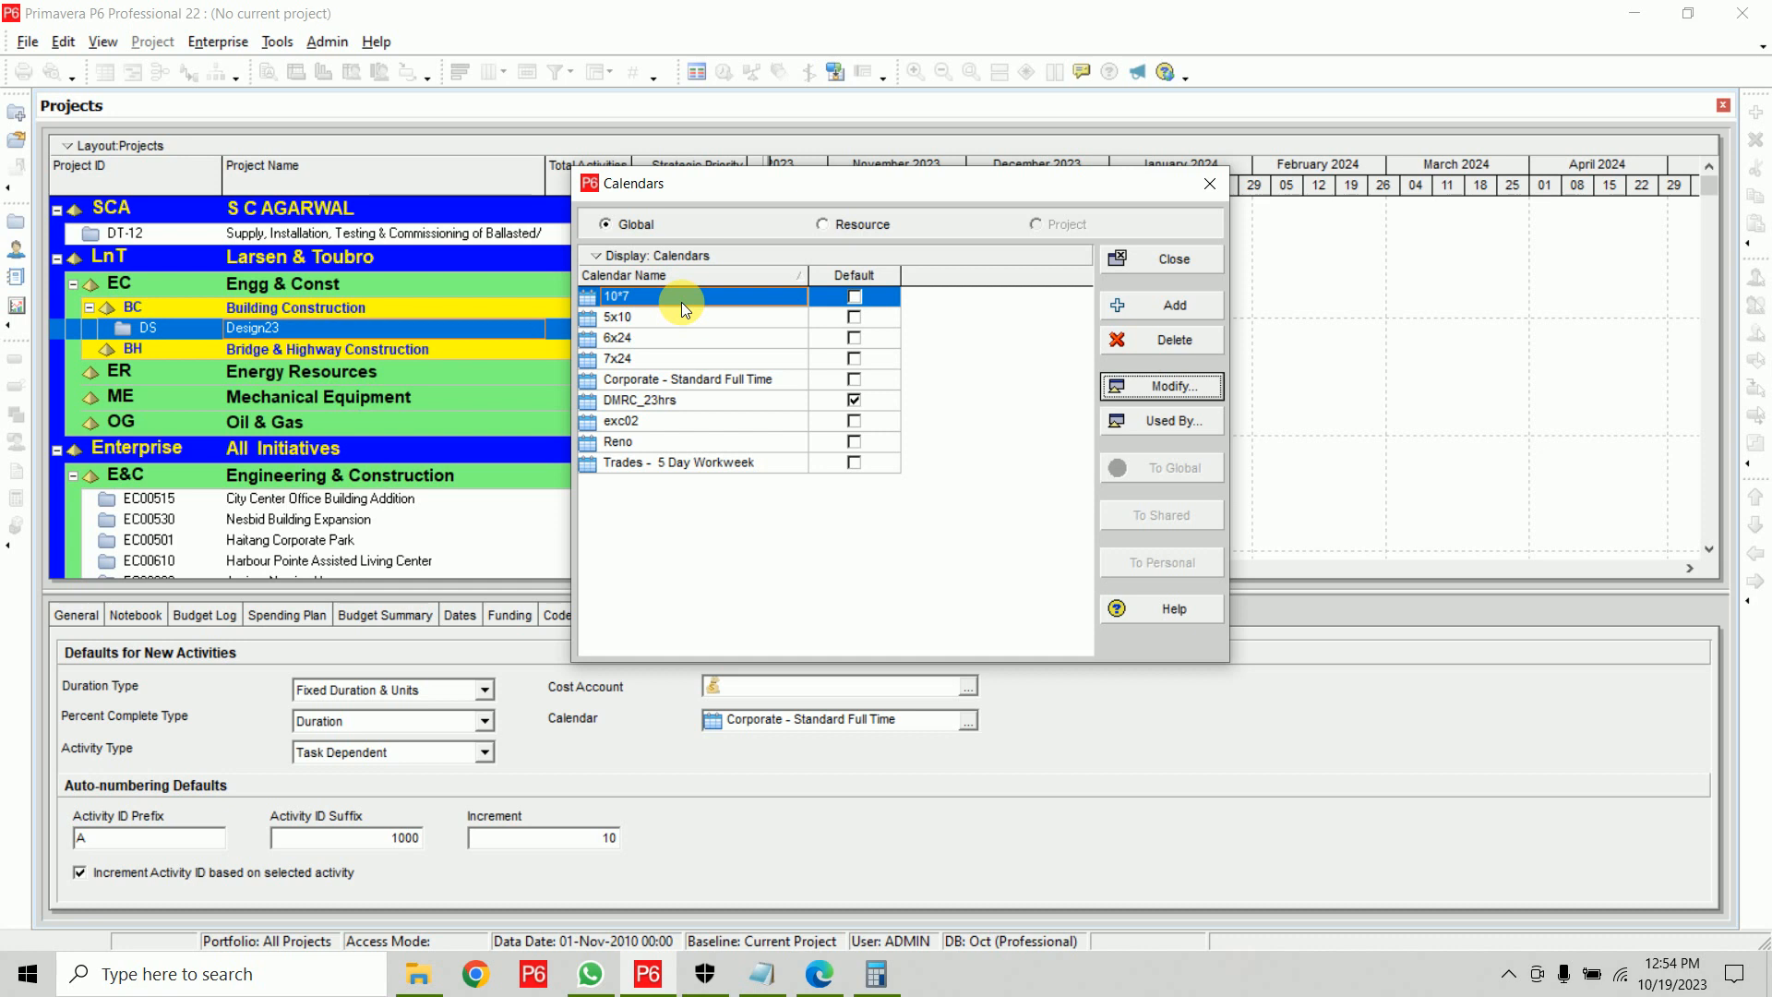
left_click(851, 297)
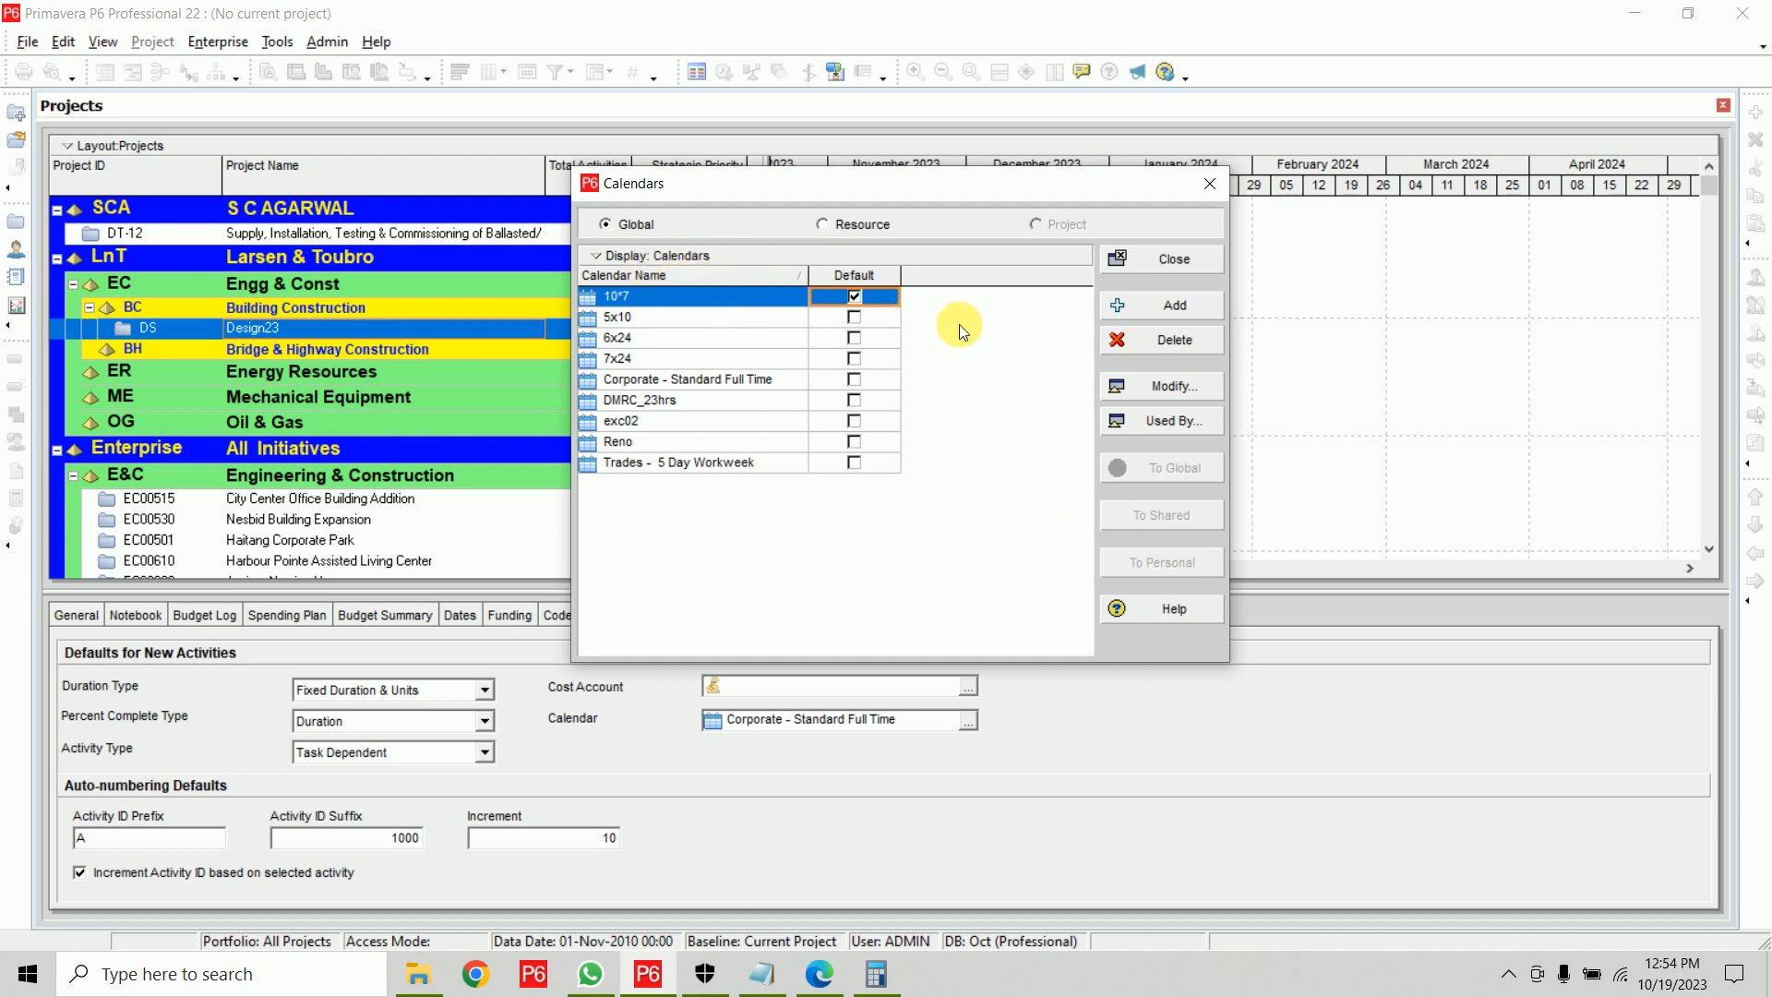
left_click(1154, 254)
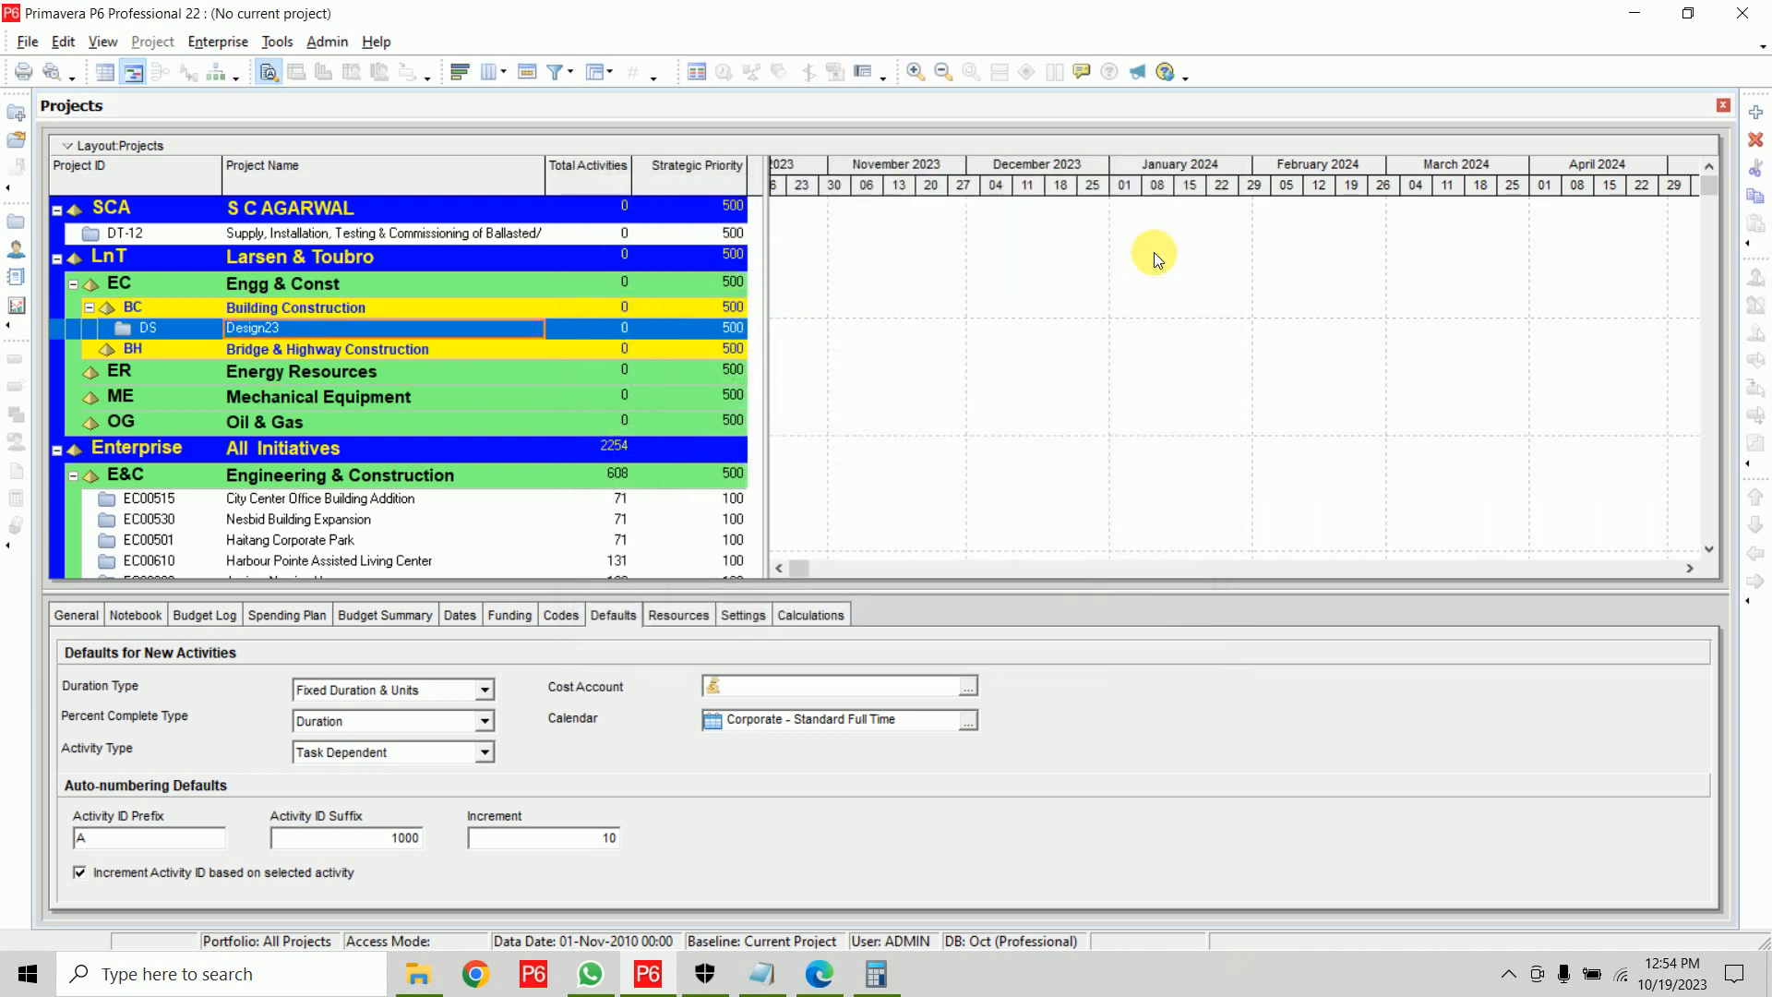
Start creating a new project under the Bridge & Highway Construction EPS level
key("Insert")
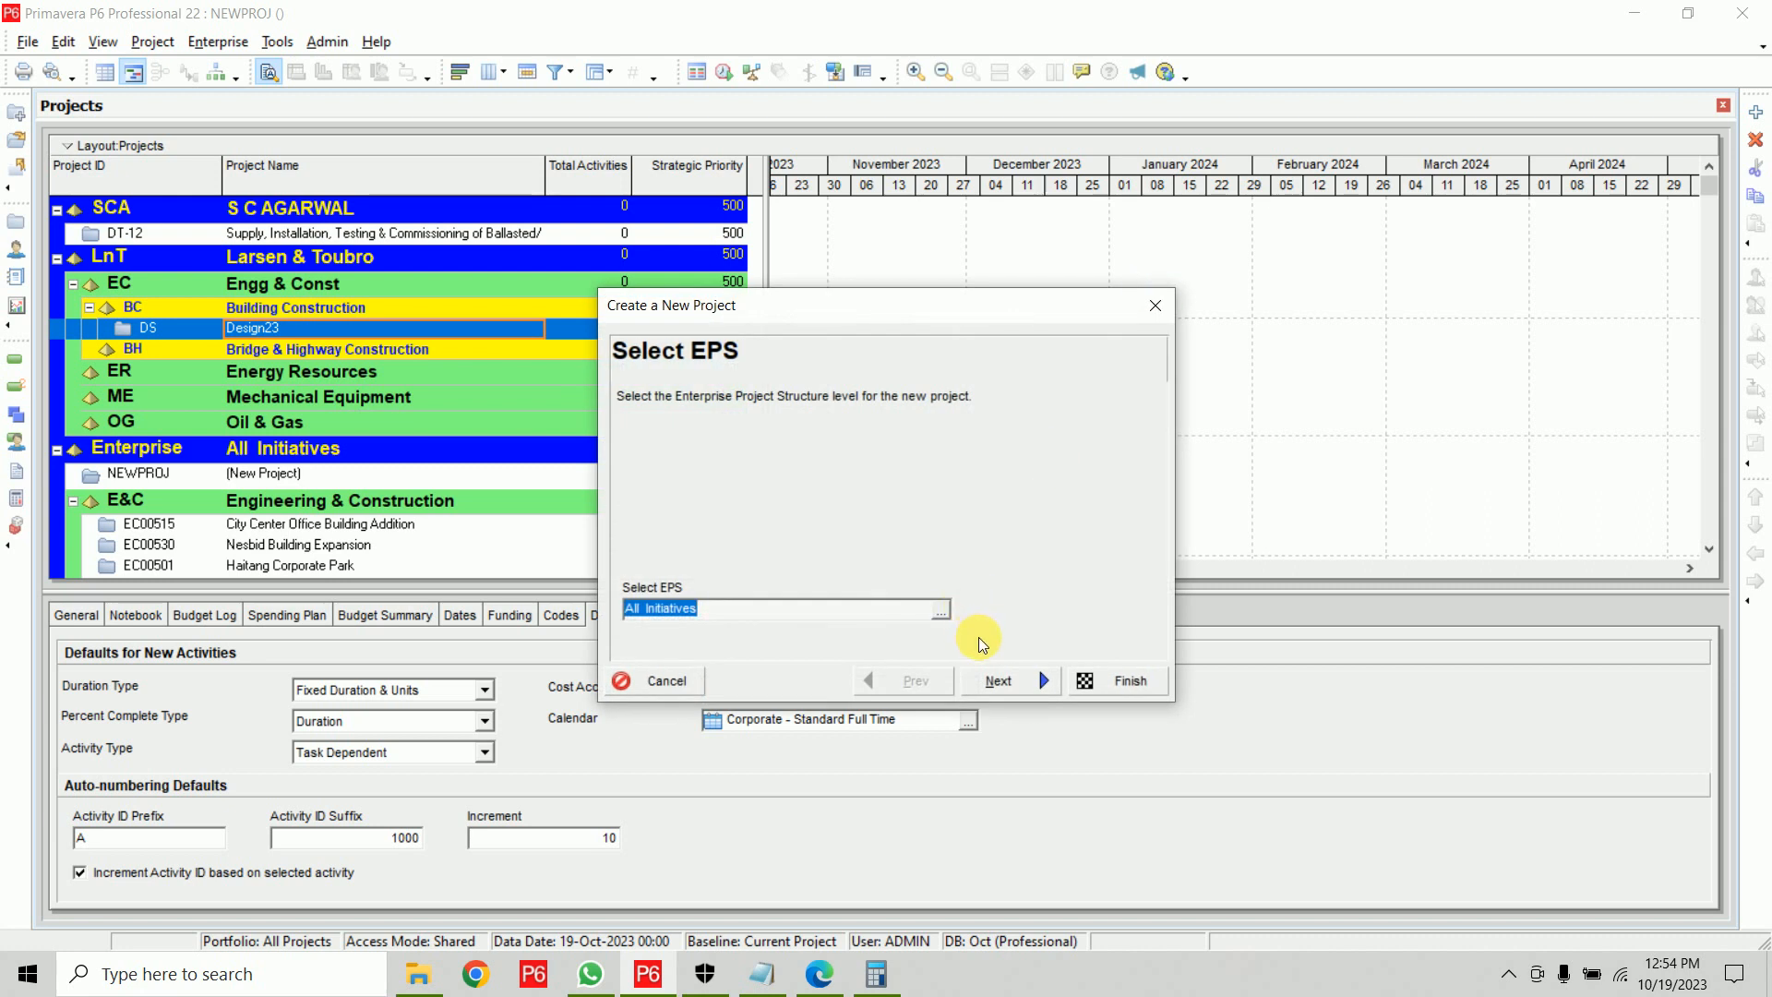
left_click(940, 611)
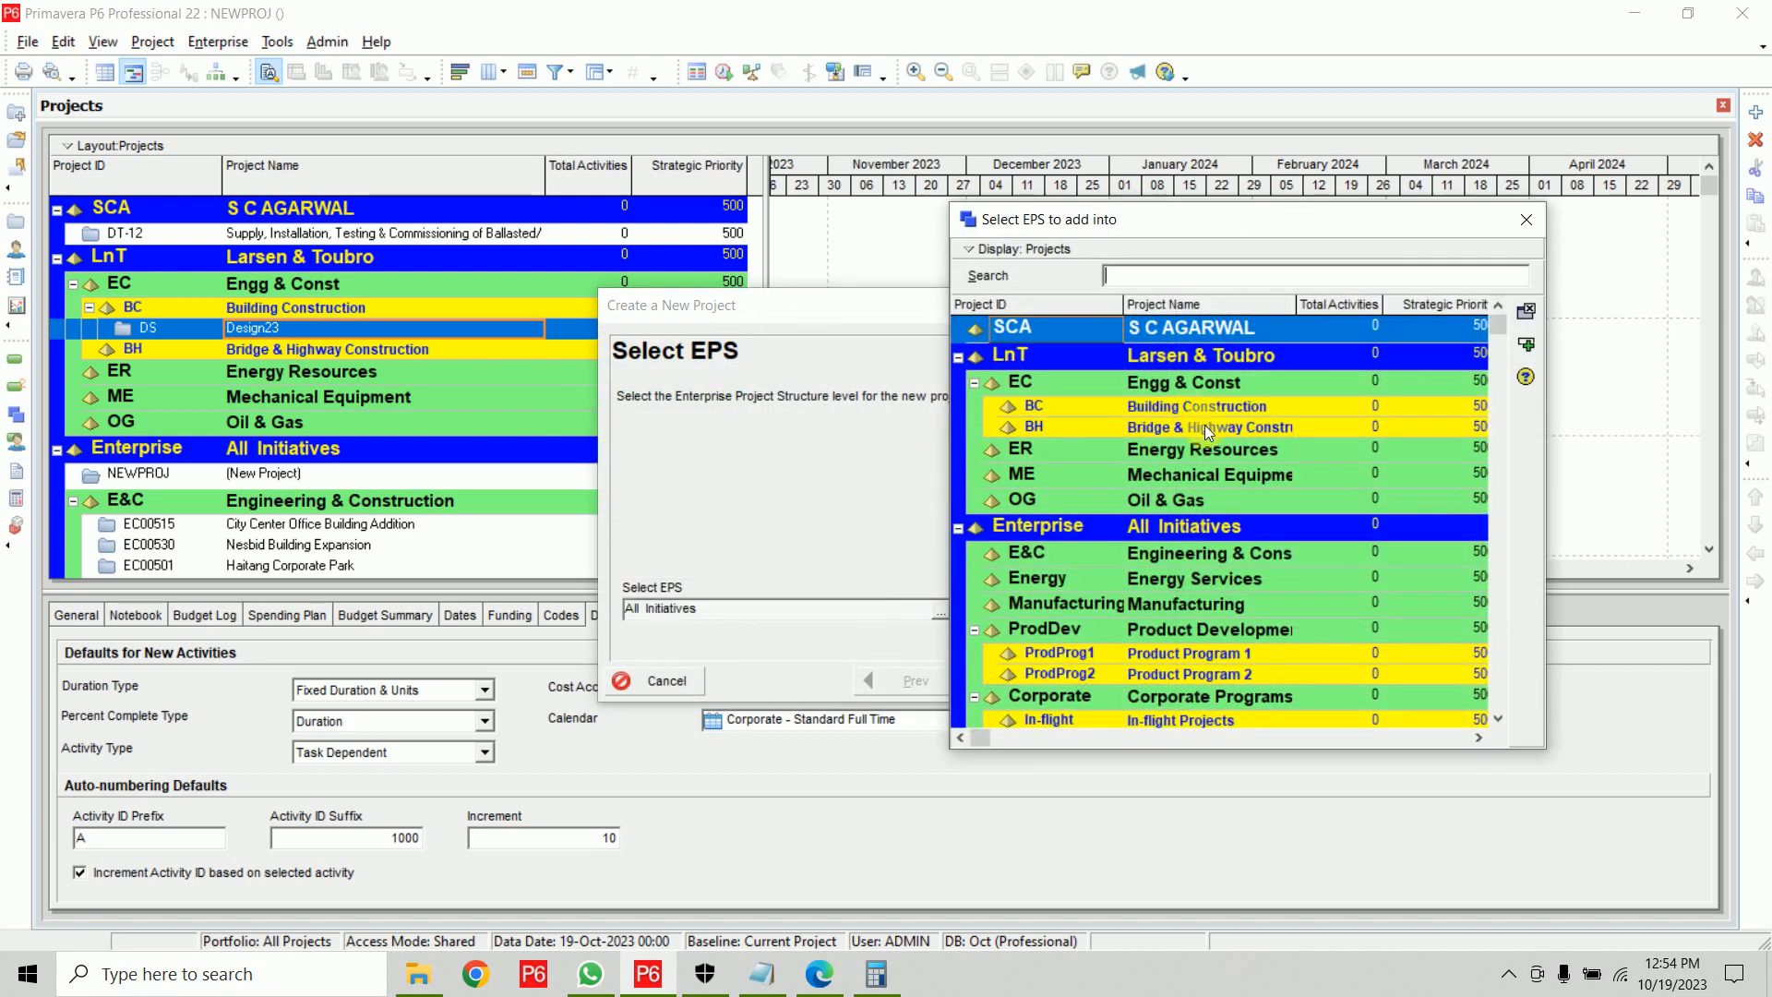
double_click(1205, 425)
left_click(1017, 687)
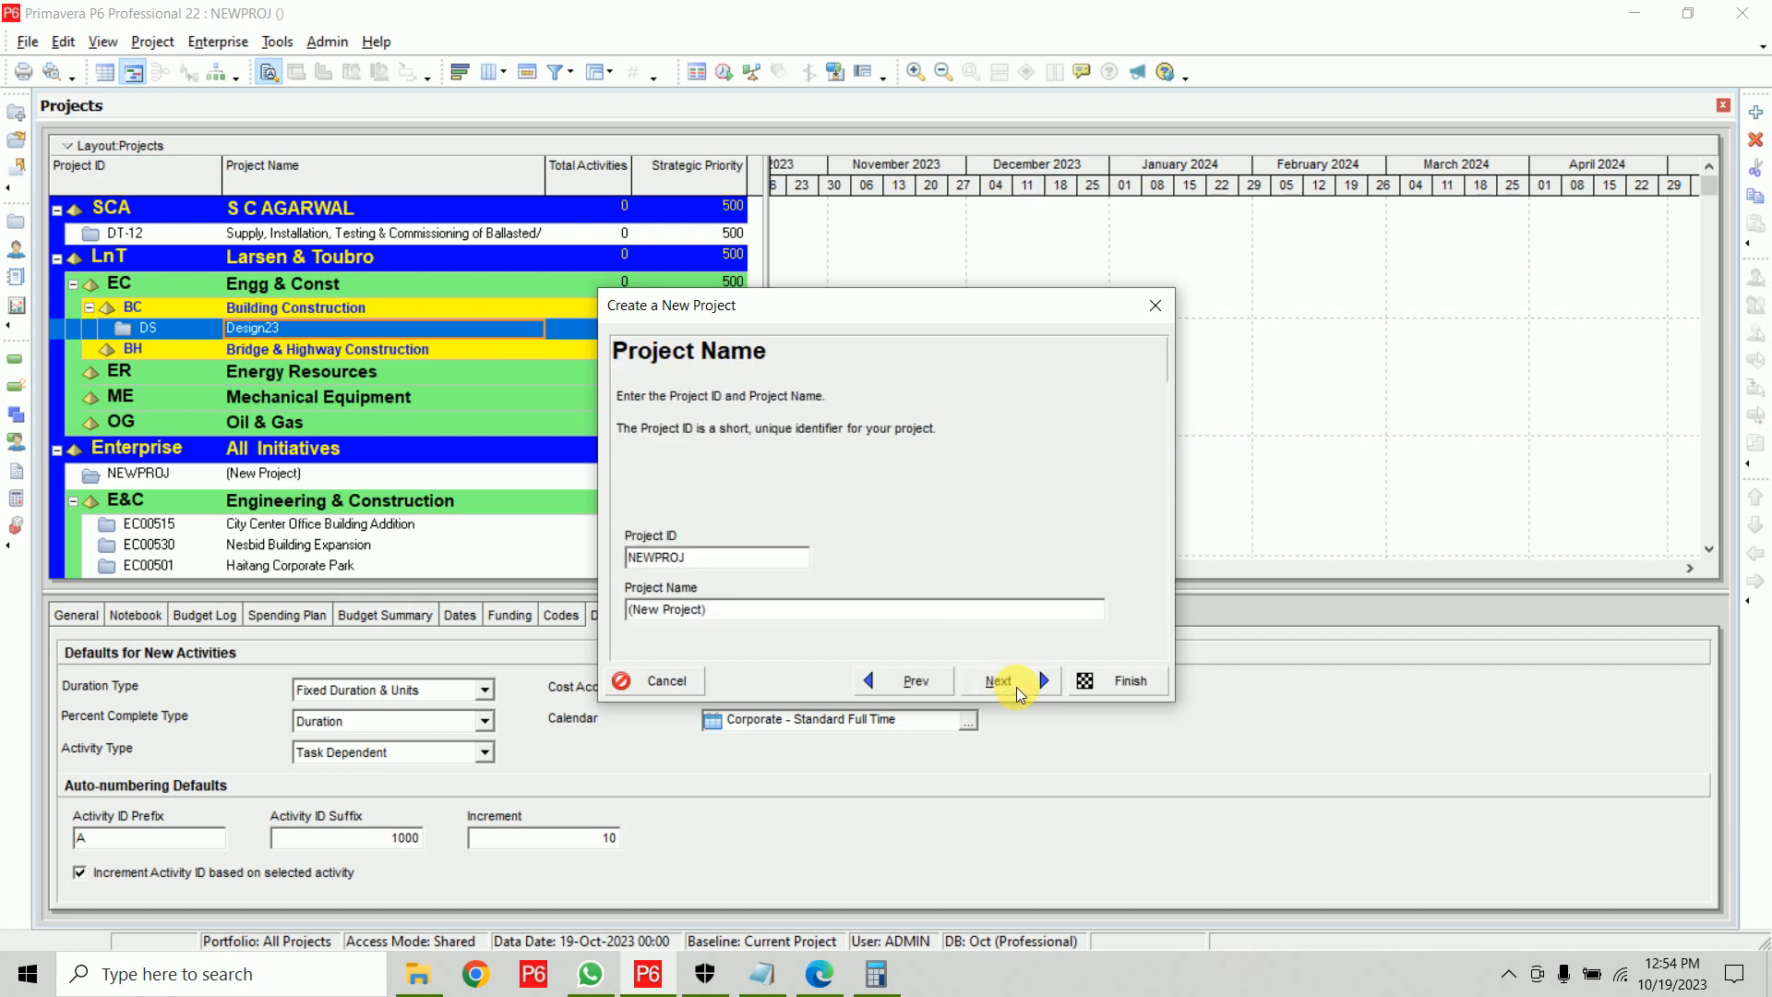
Give the new project the ID "CPM" and the name "Critical Path Method"
double_click(738, 557)
type("CPM")
key("Tab")
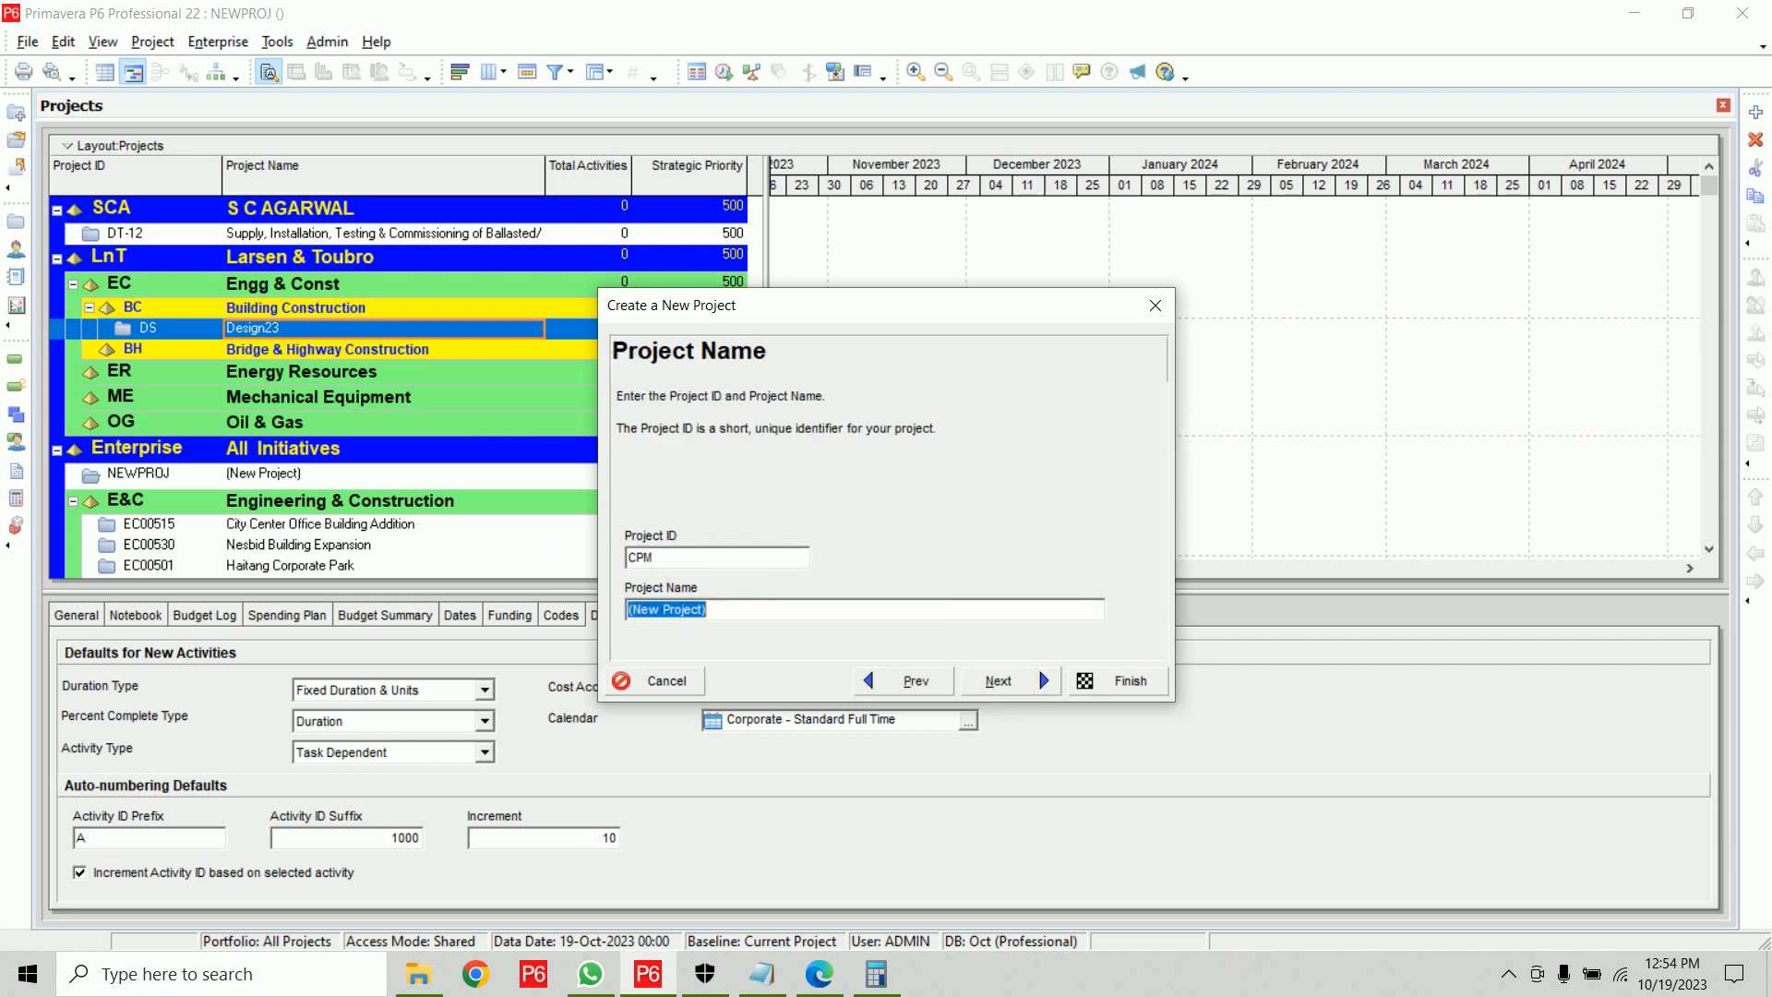
type("Critical Path Method")
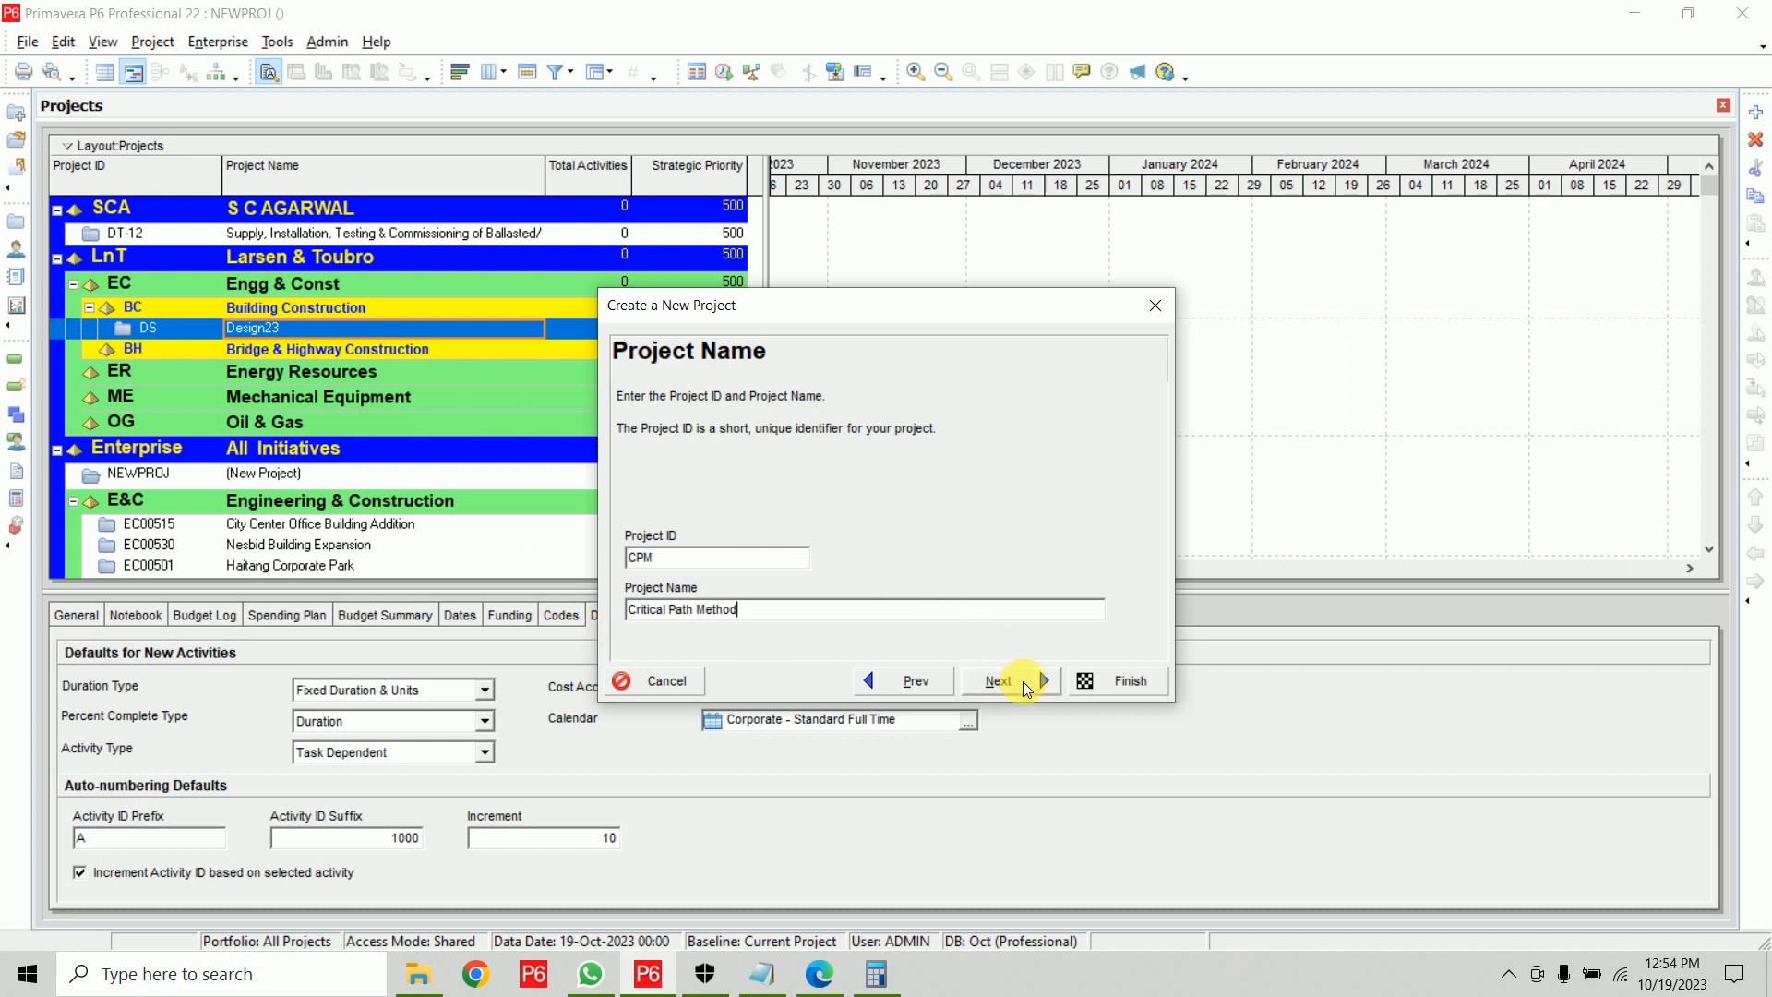
left_click(1025, 684)
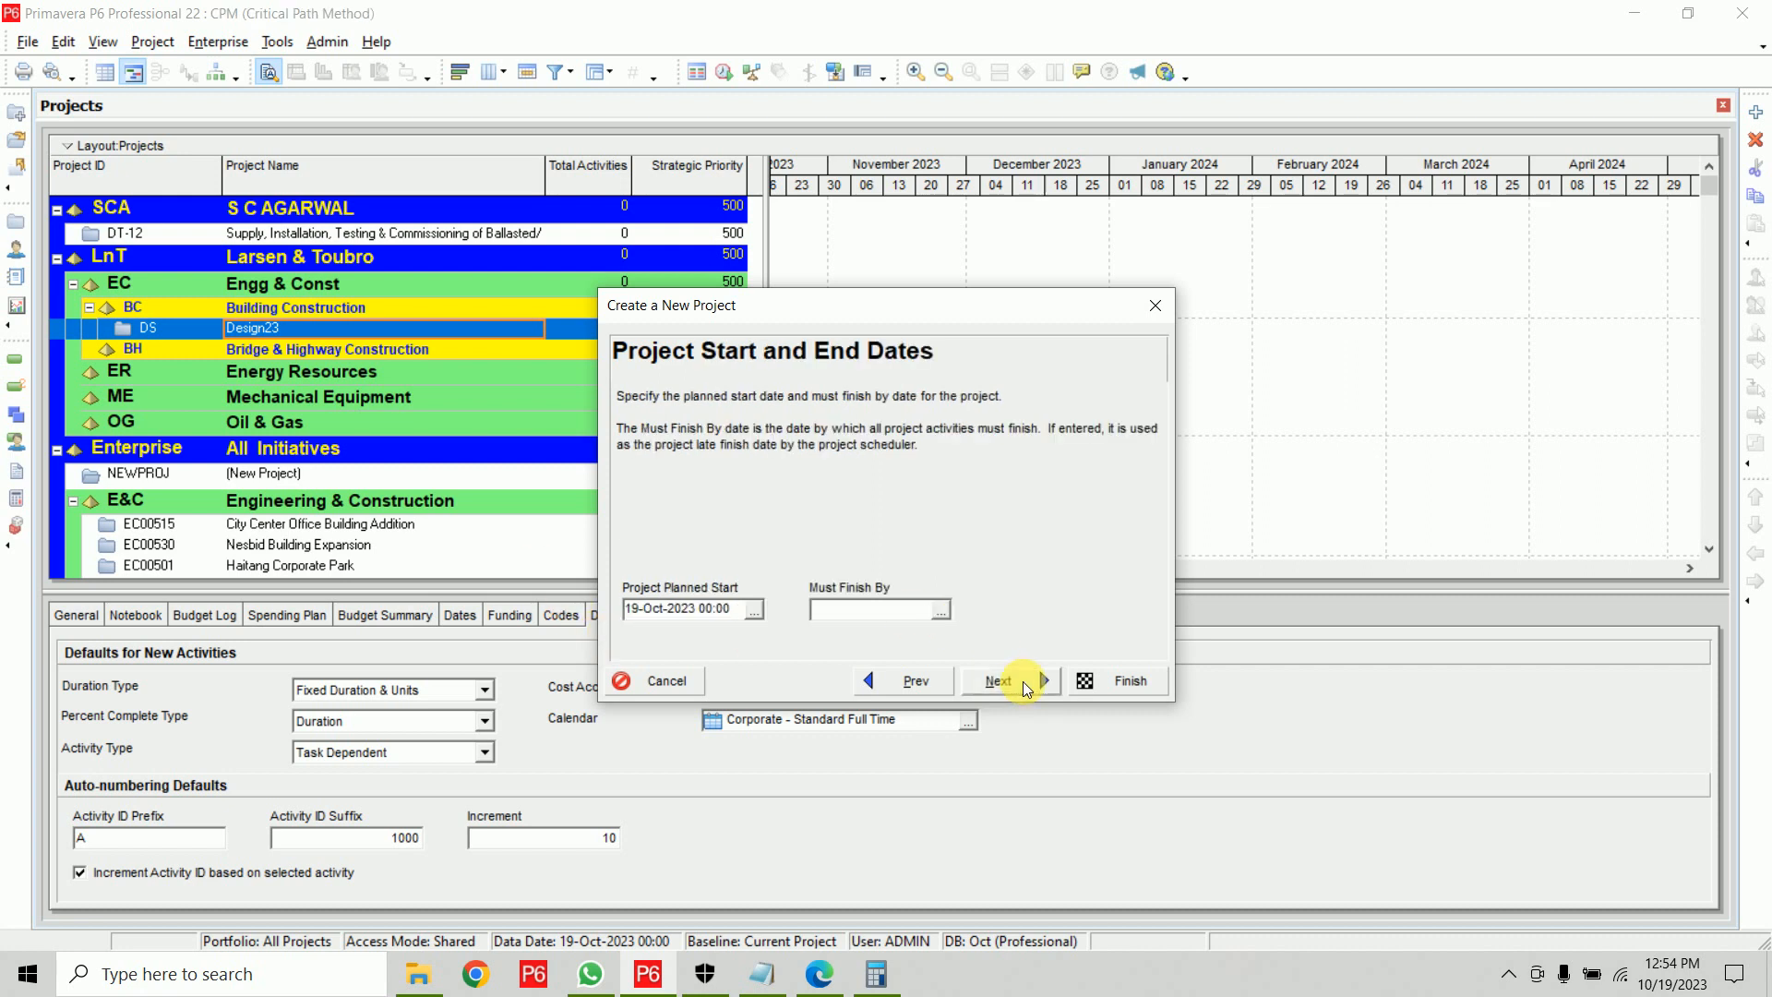
Set the project's planned start to 01-Nov-2023 08:00 and finish creating it with the remaining defaults
left_click(754, 611)
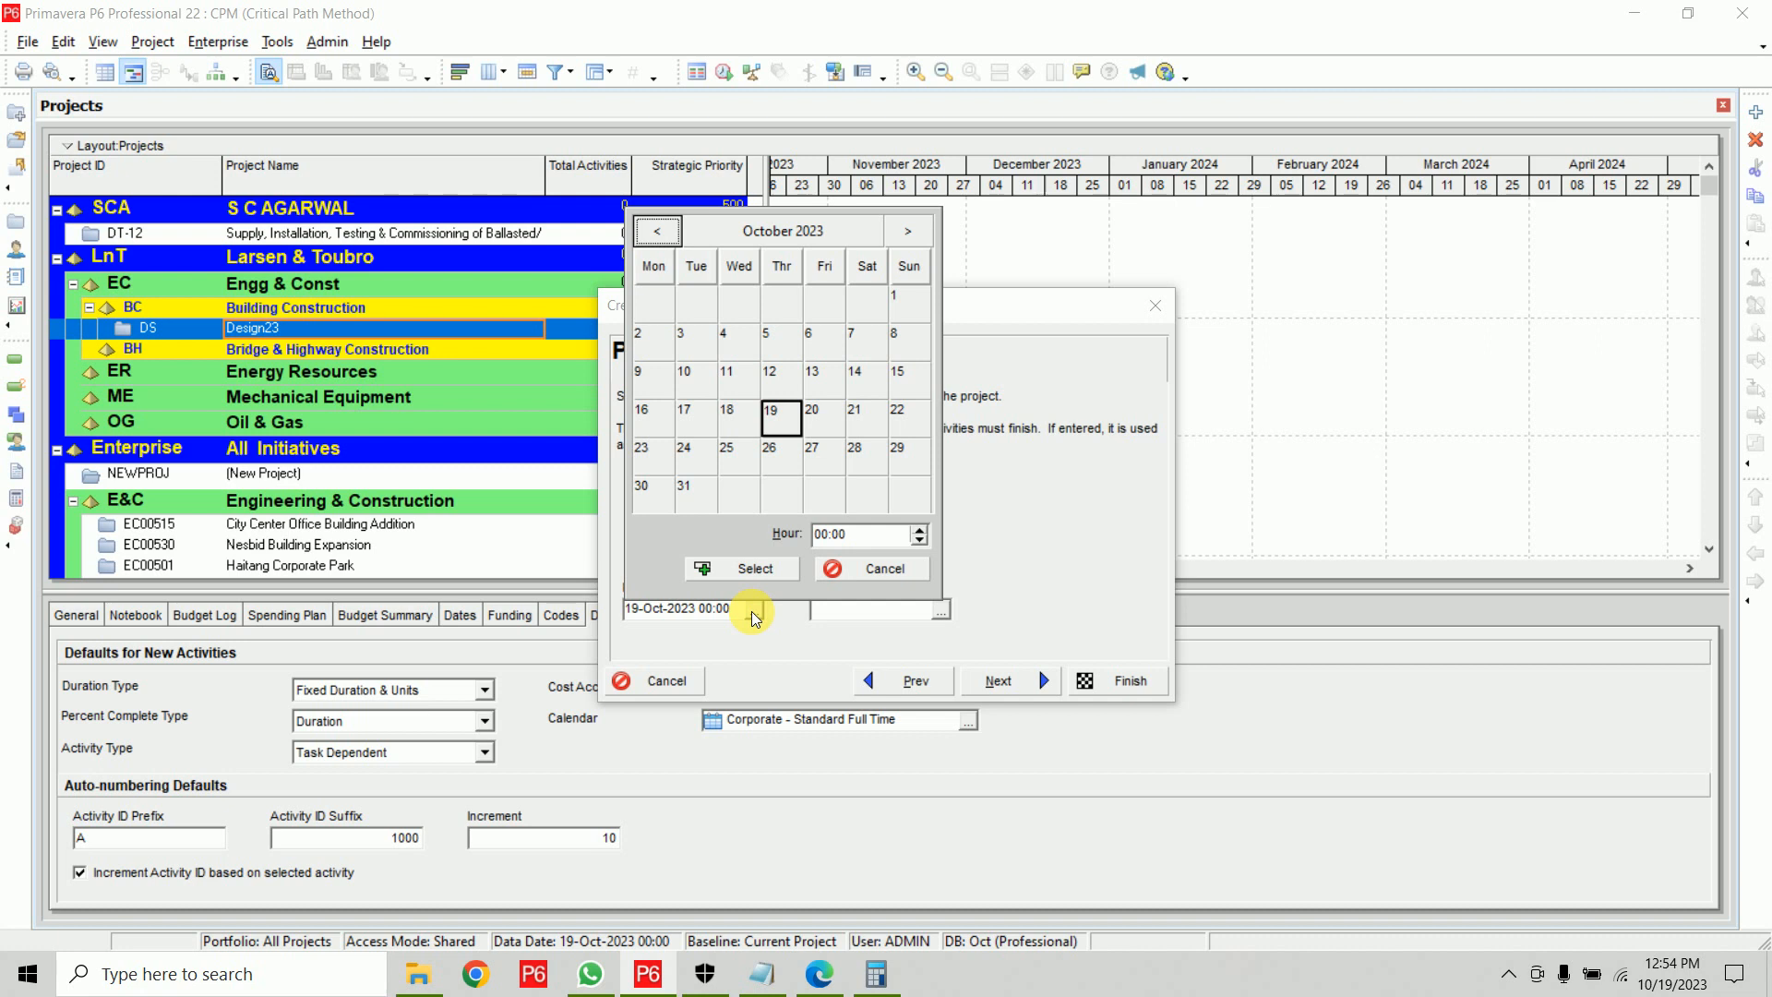
left_click(835, 534)
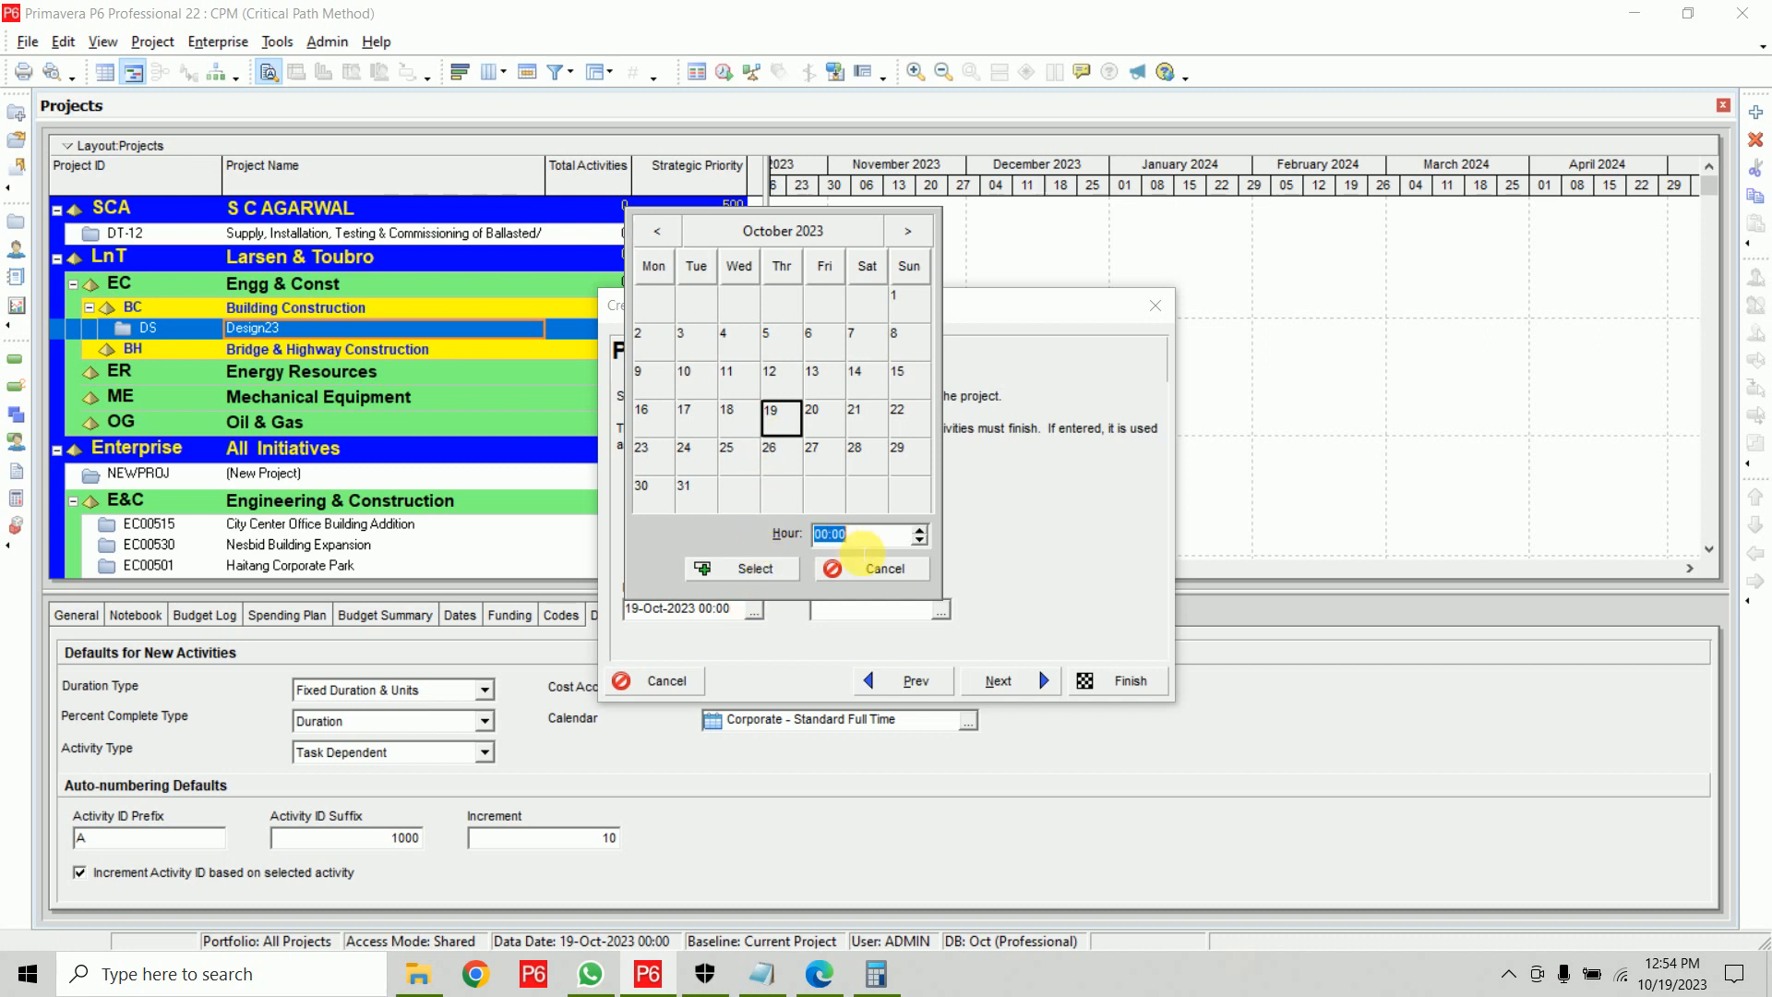
type("08")
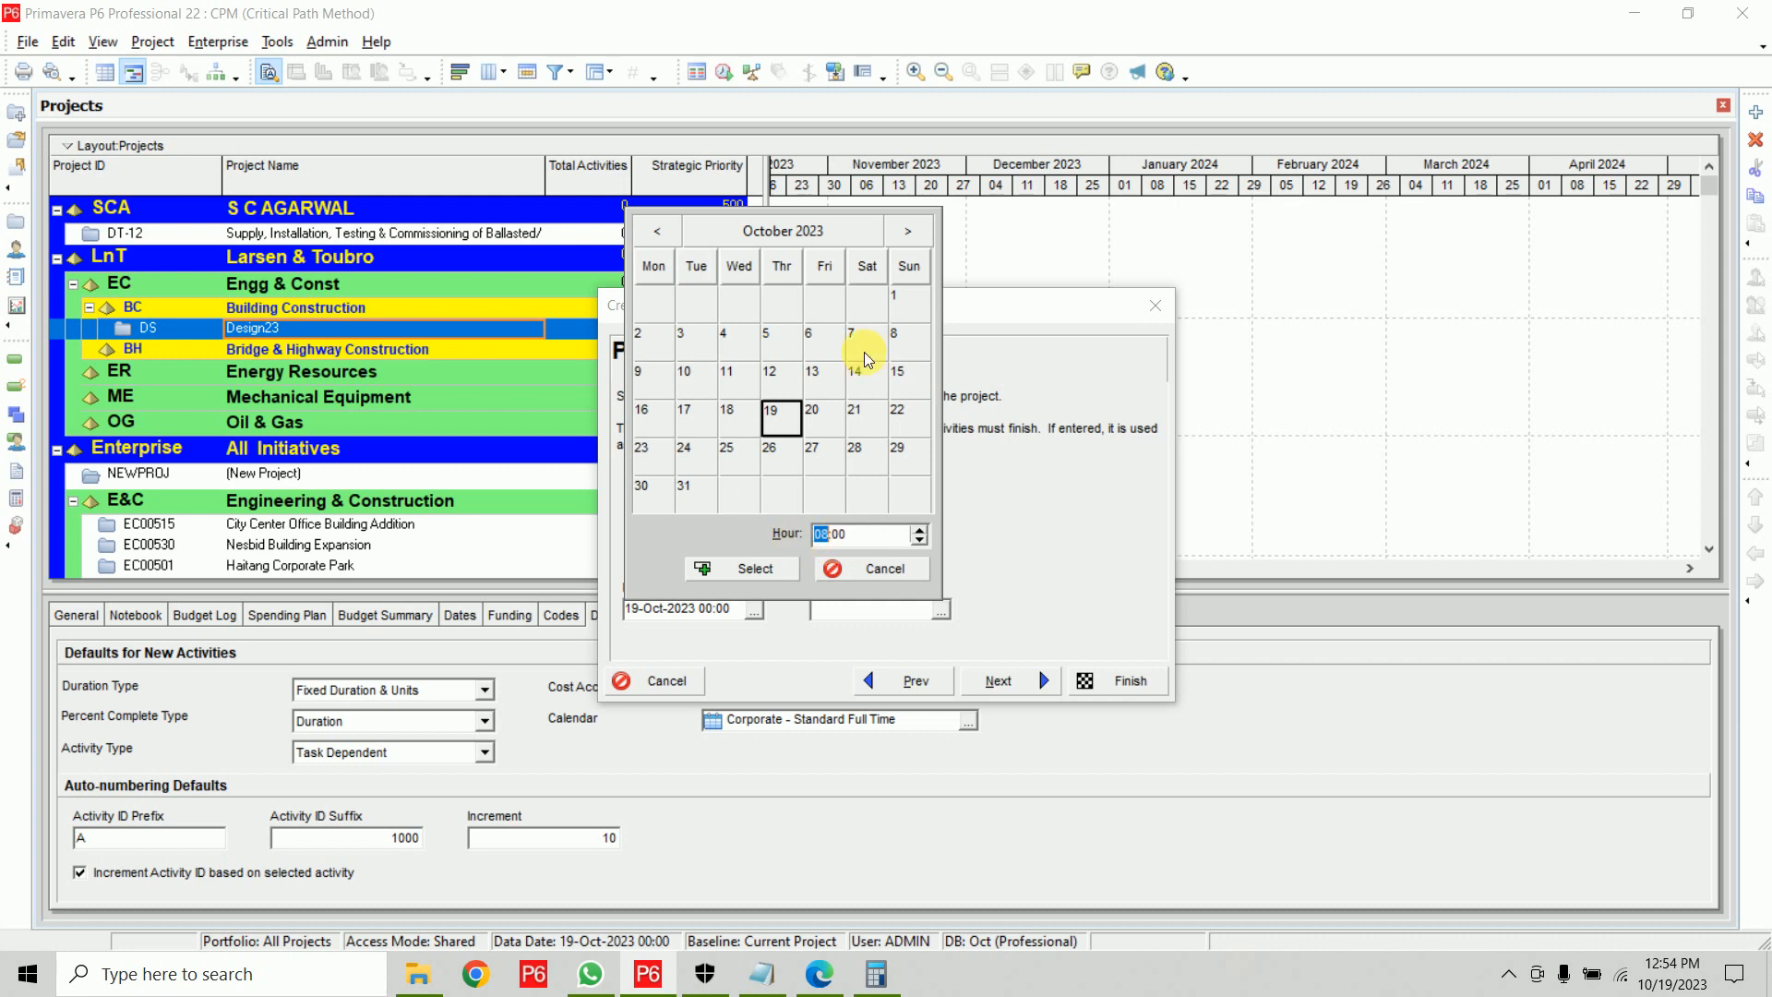
left_click(907, 231)
left_click(744, 298)
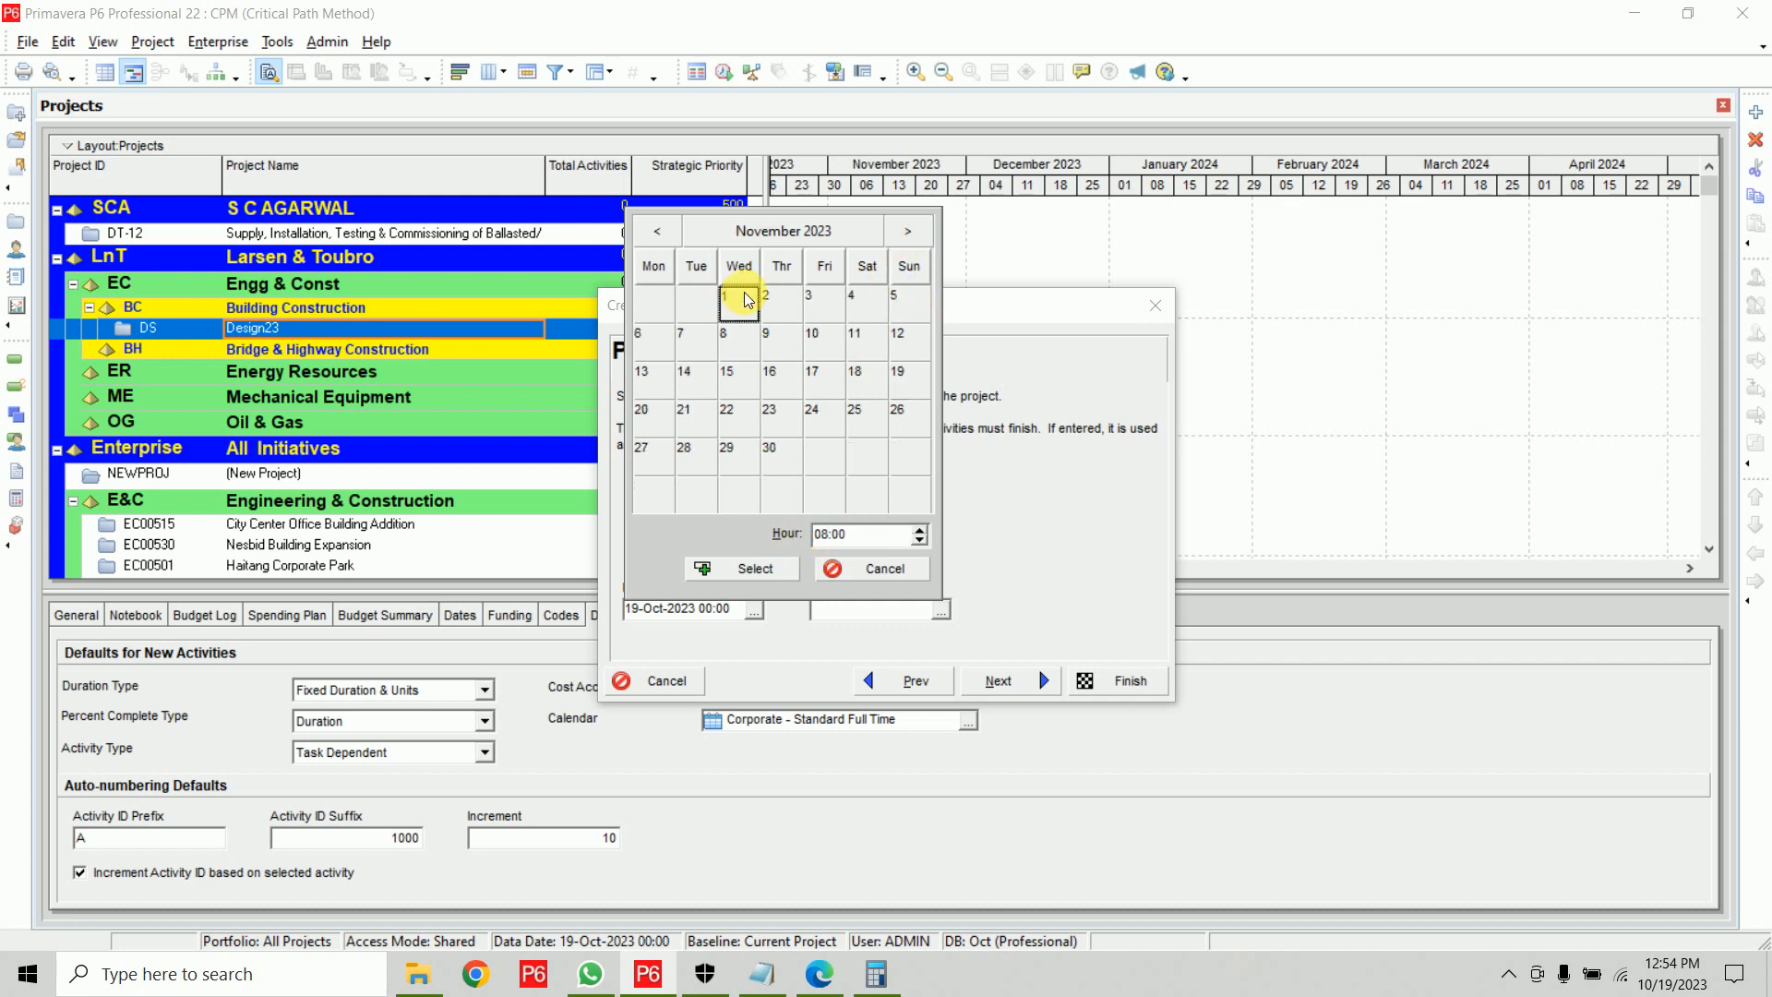
left_click(748, 568)
left_click(1001, 683)
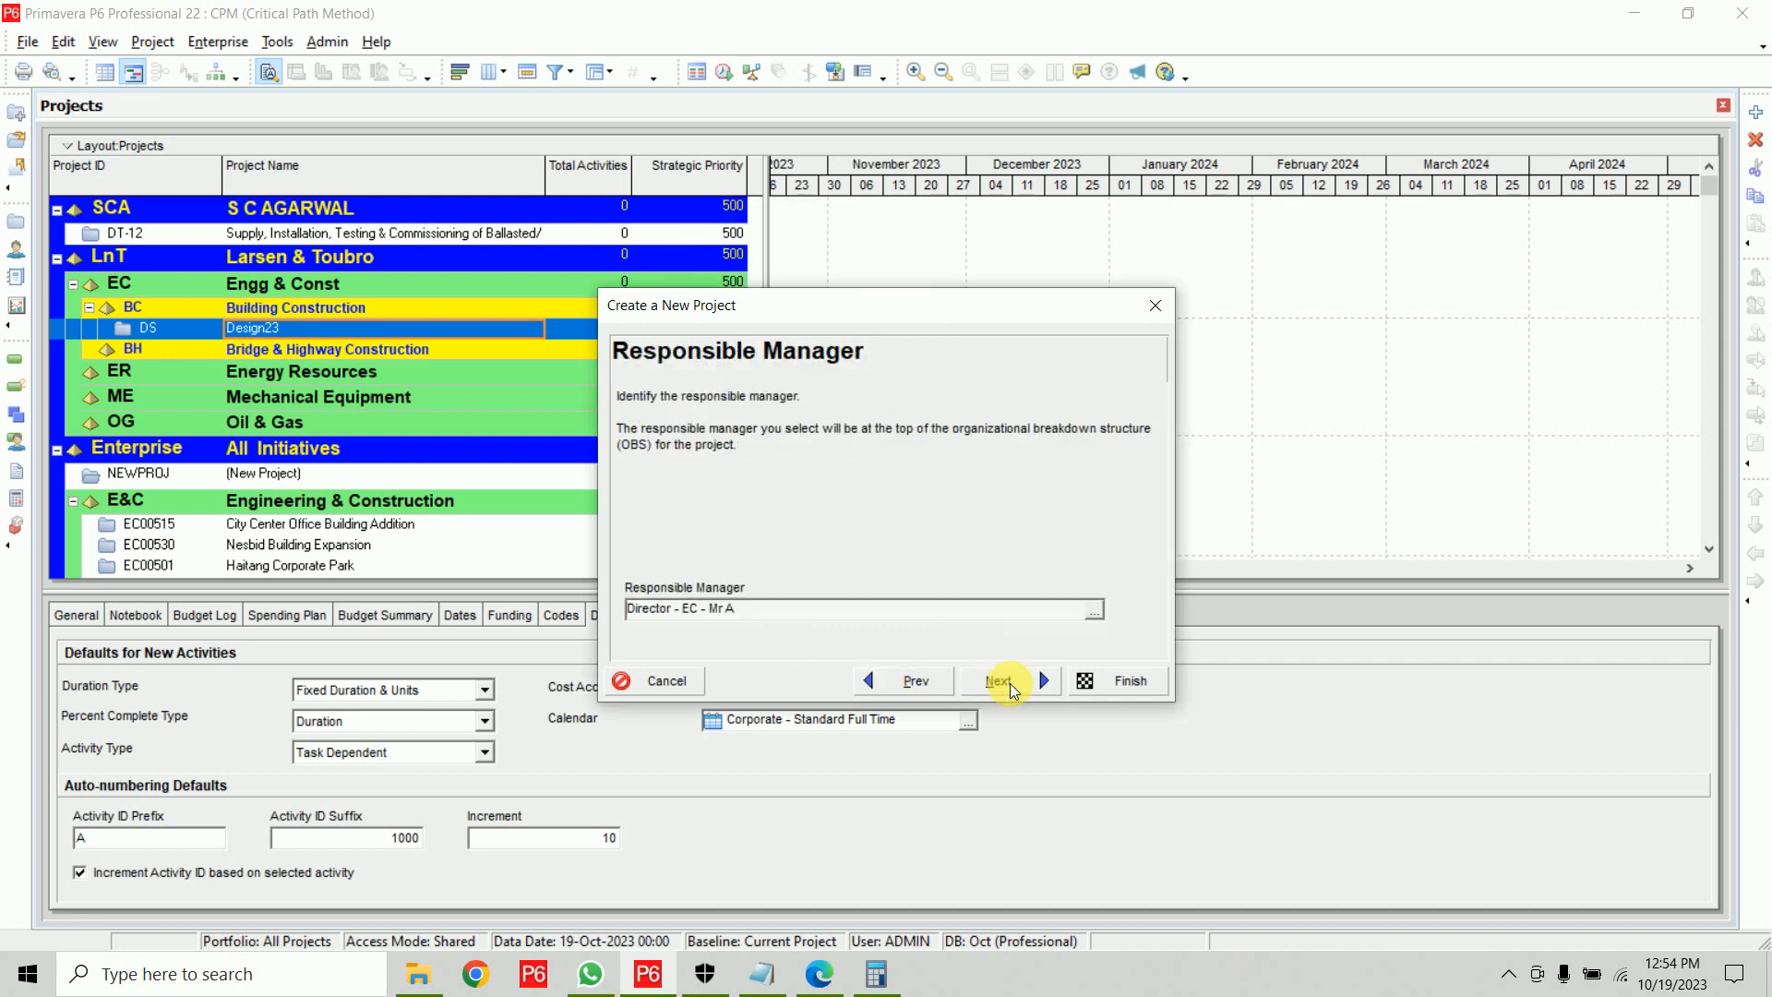
left_click(1010, 683)
left_click(1010, 683)
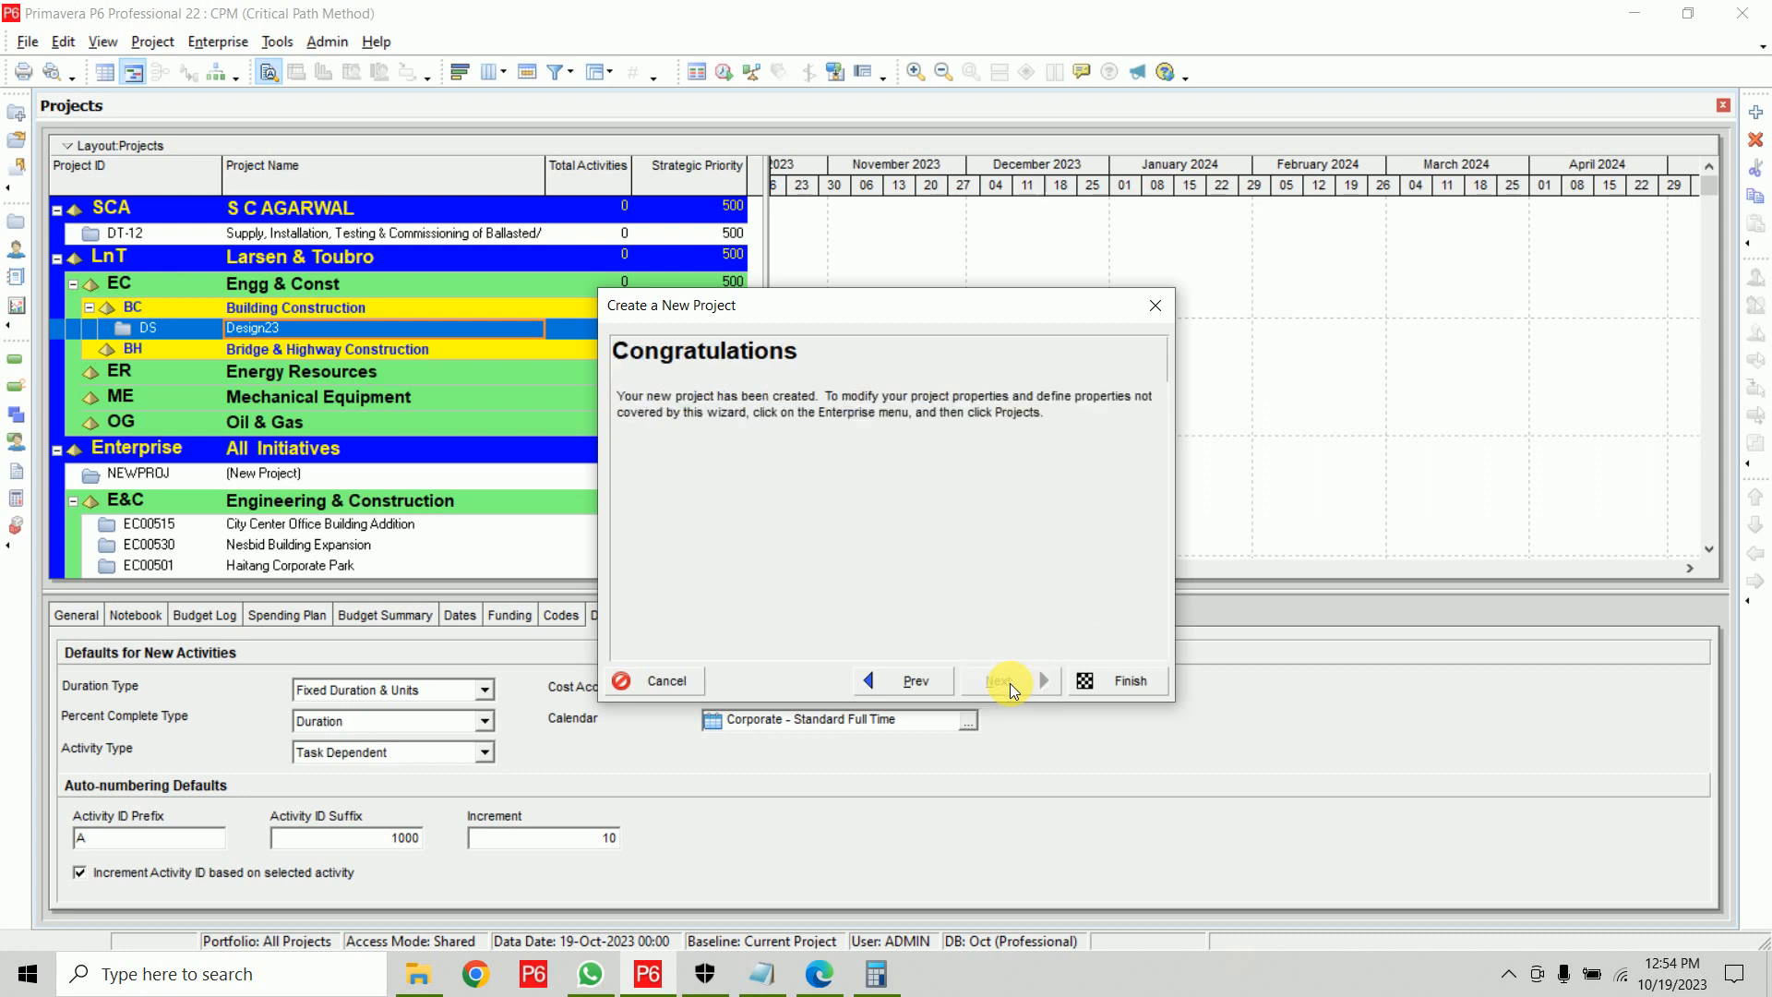
left_click(1085, 681)
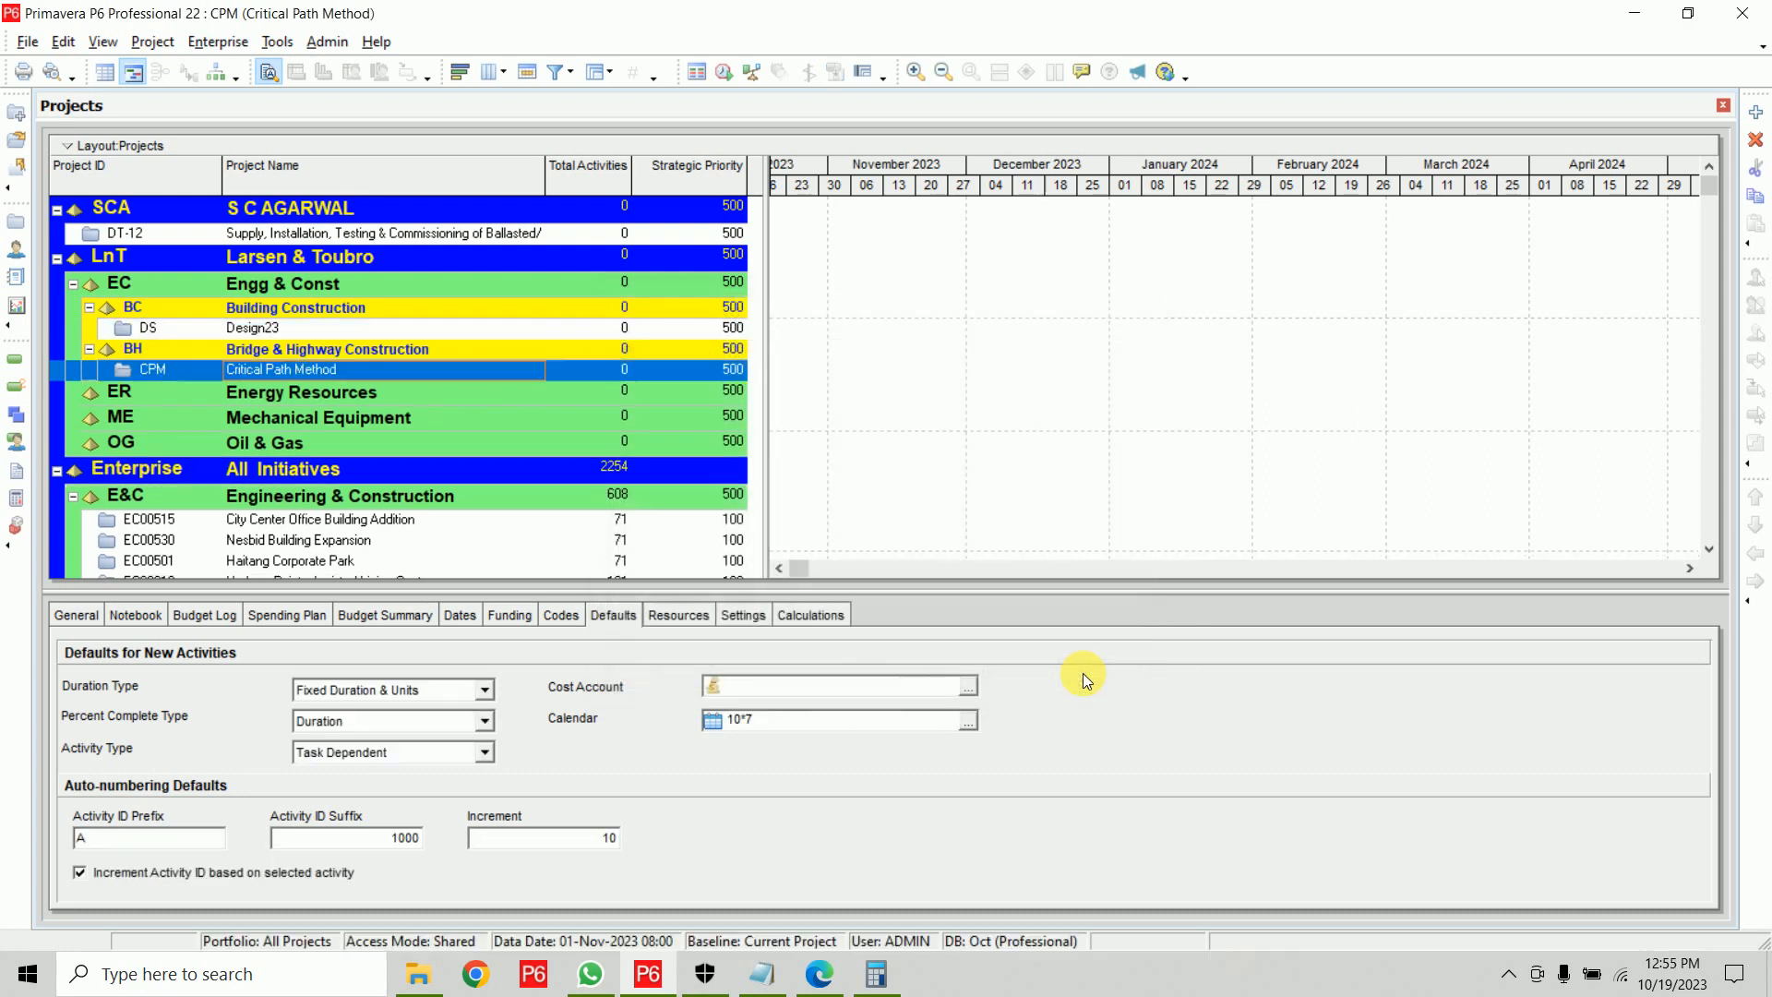
Open the Critical Path Method project and add six new activities to it
right_click(170, 360)
left_click(214, 374)
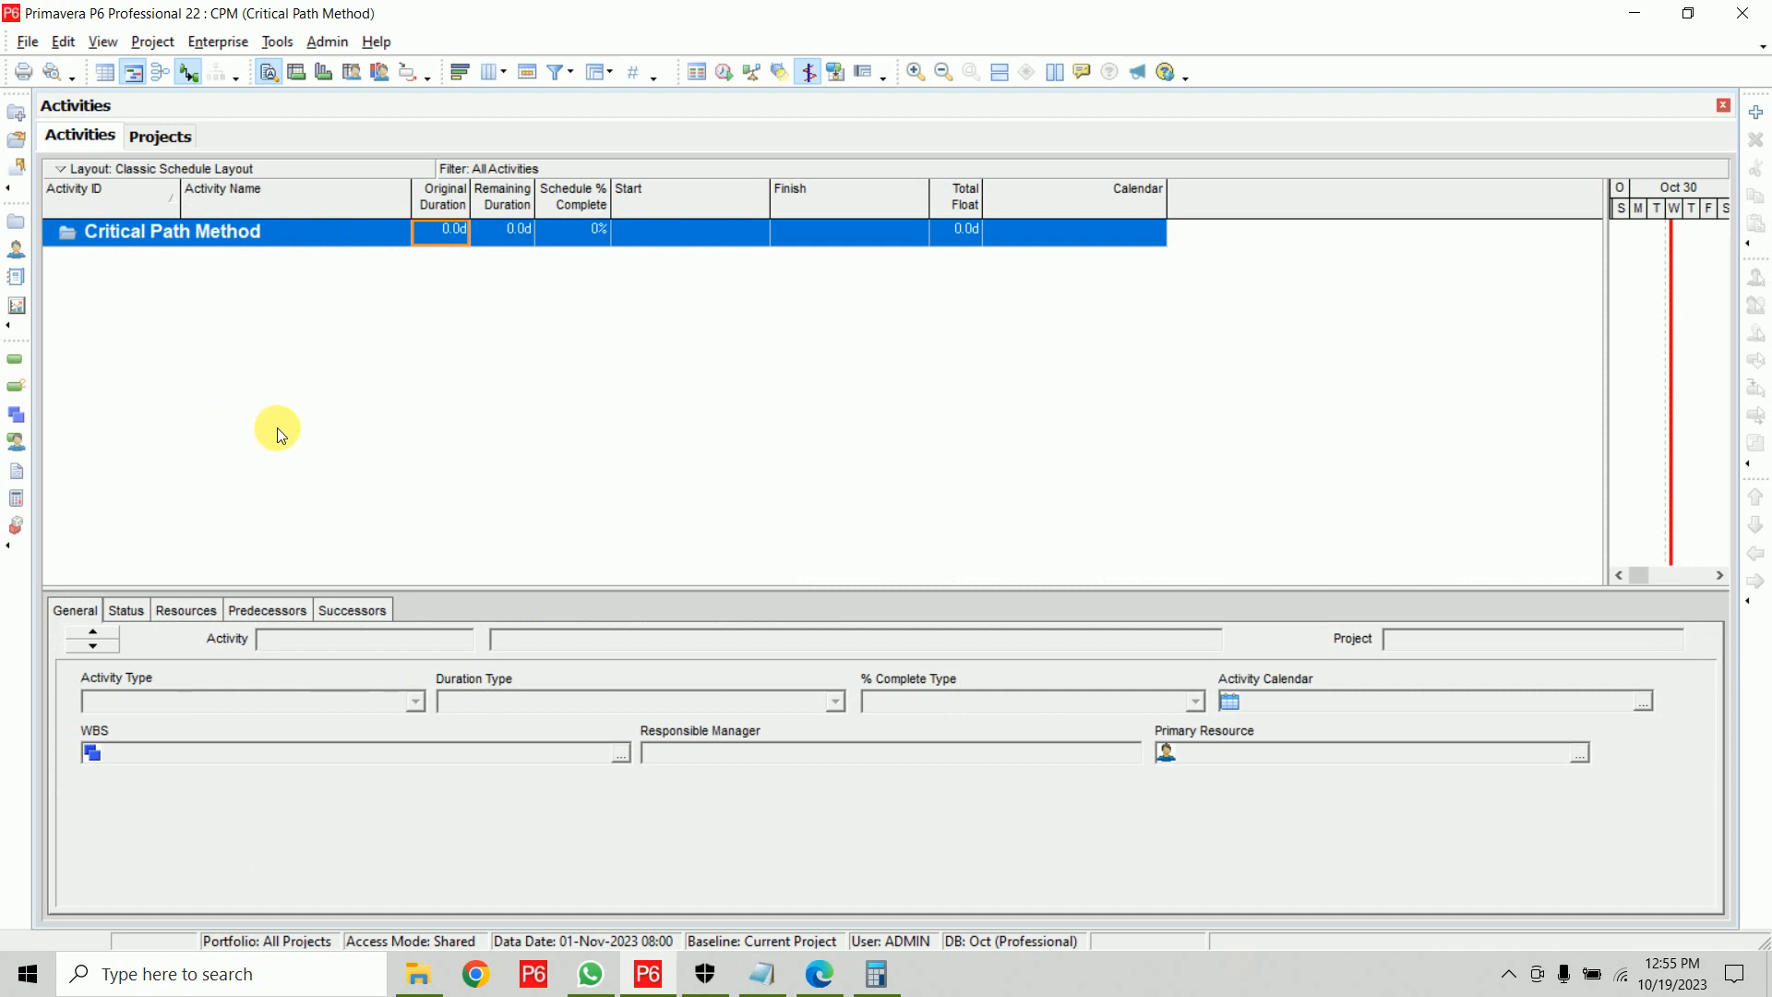
left_click(1757, 112)
left_click(1757, 112)
left_click(1756, 112)
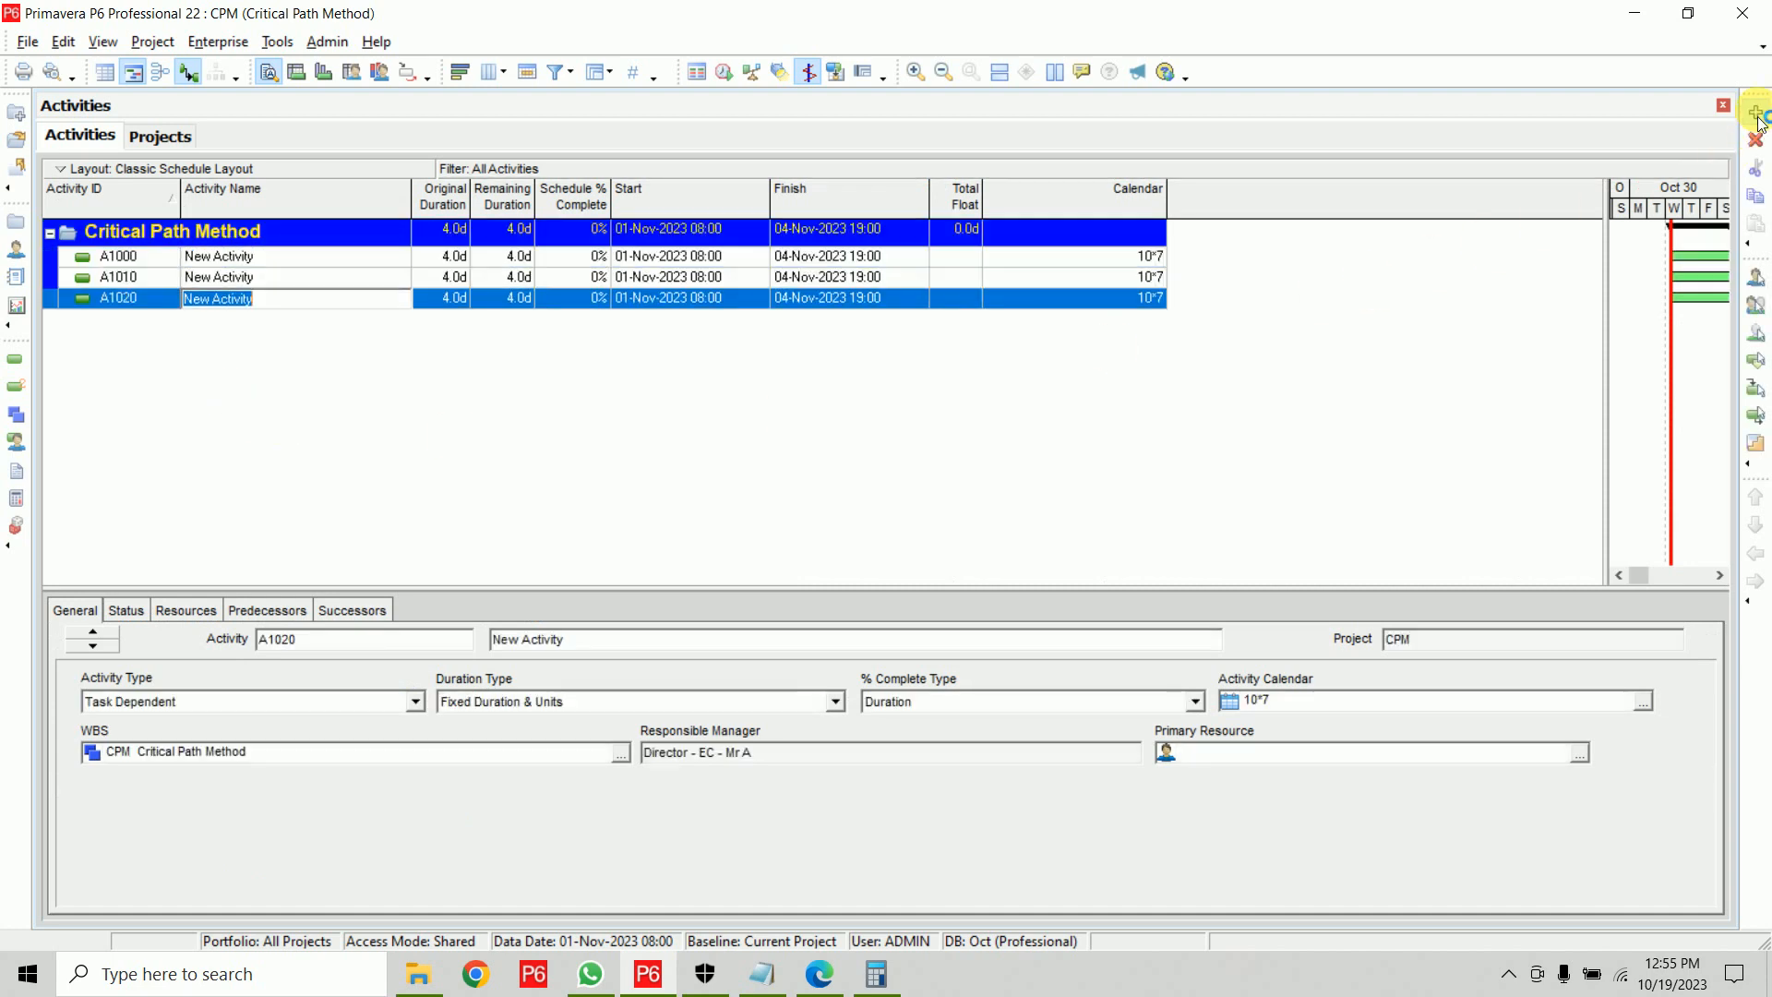
left_click(1756, 112)
left_click(1757, 112)
left_click(1756, 112)
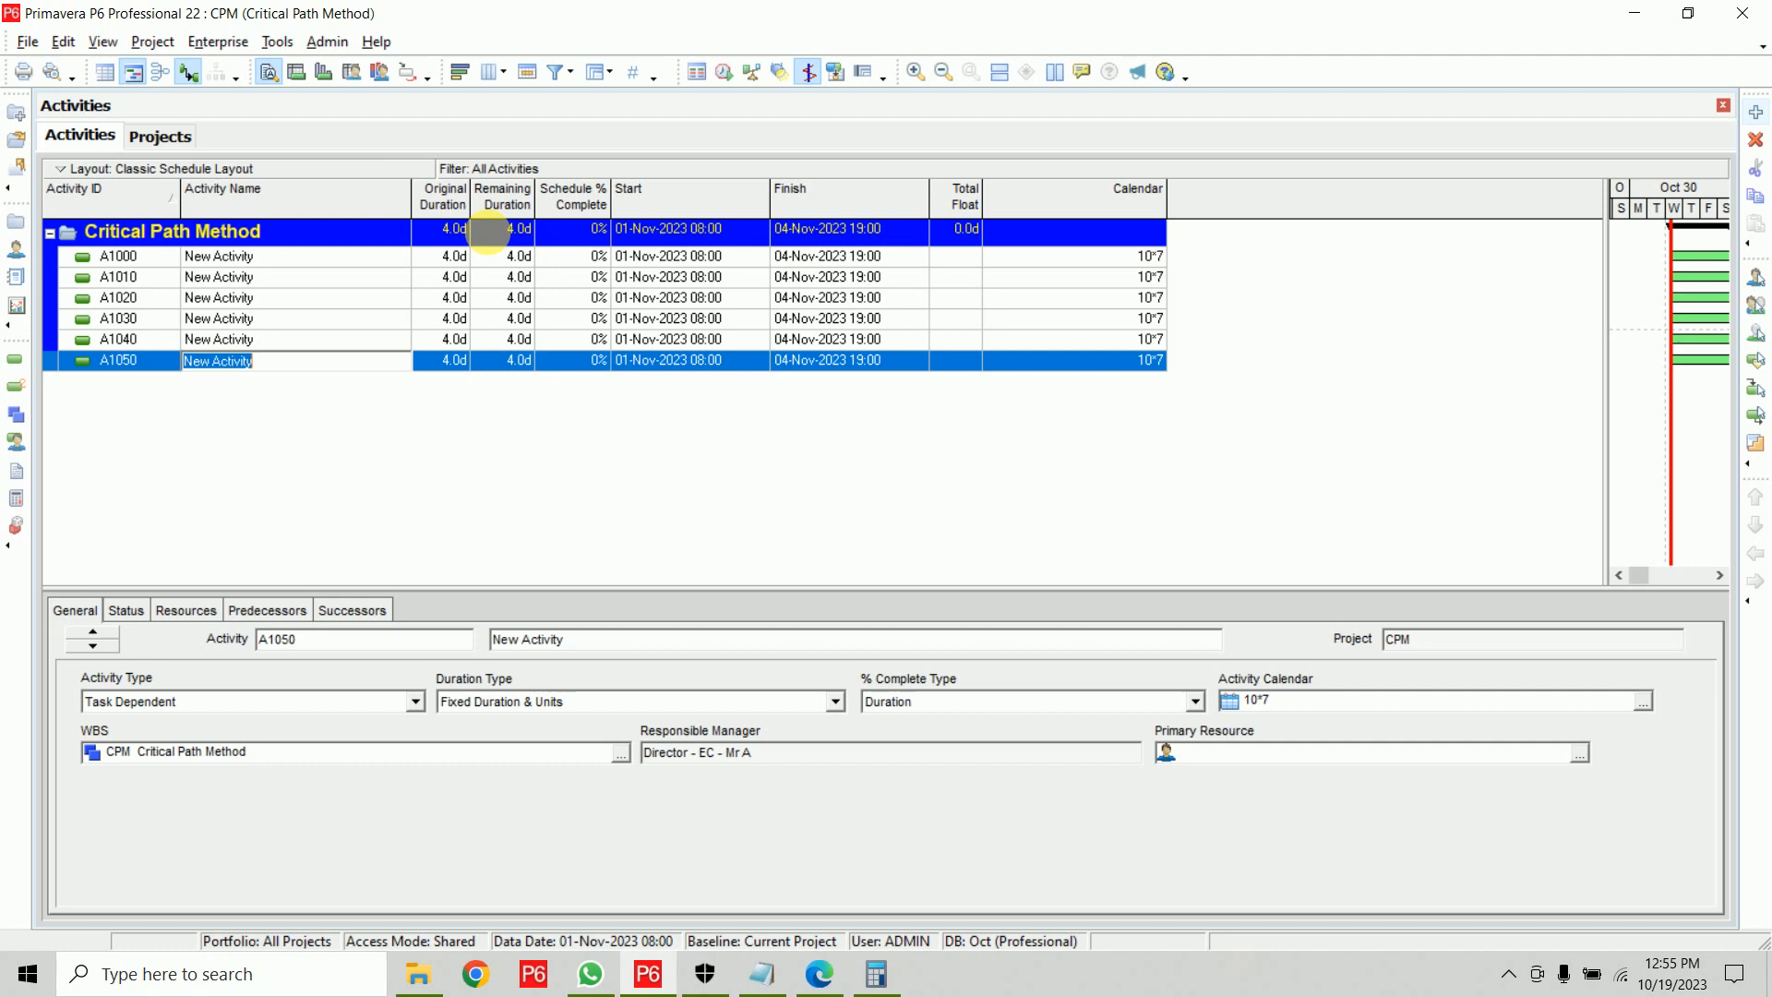
Name the six activities A, B, C, D, E and F in order, and adjust the column widths of the activity table
left_click(343, 257)
type("A")
key("Return")
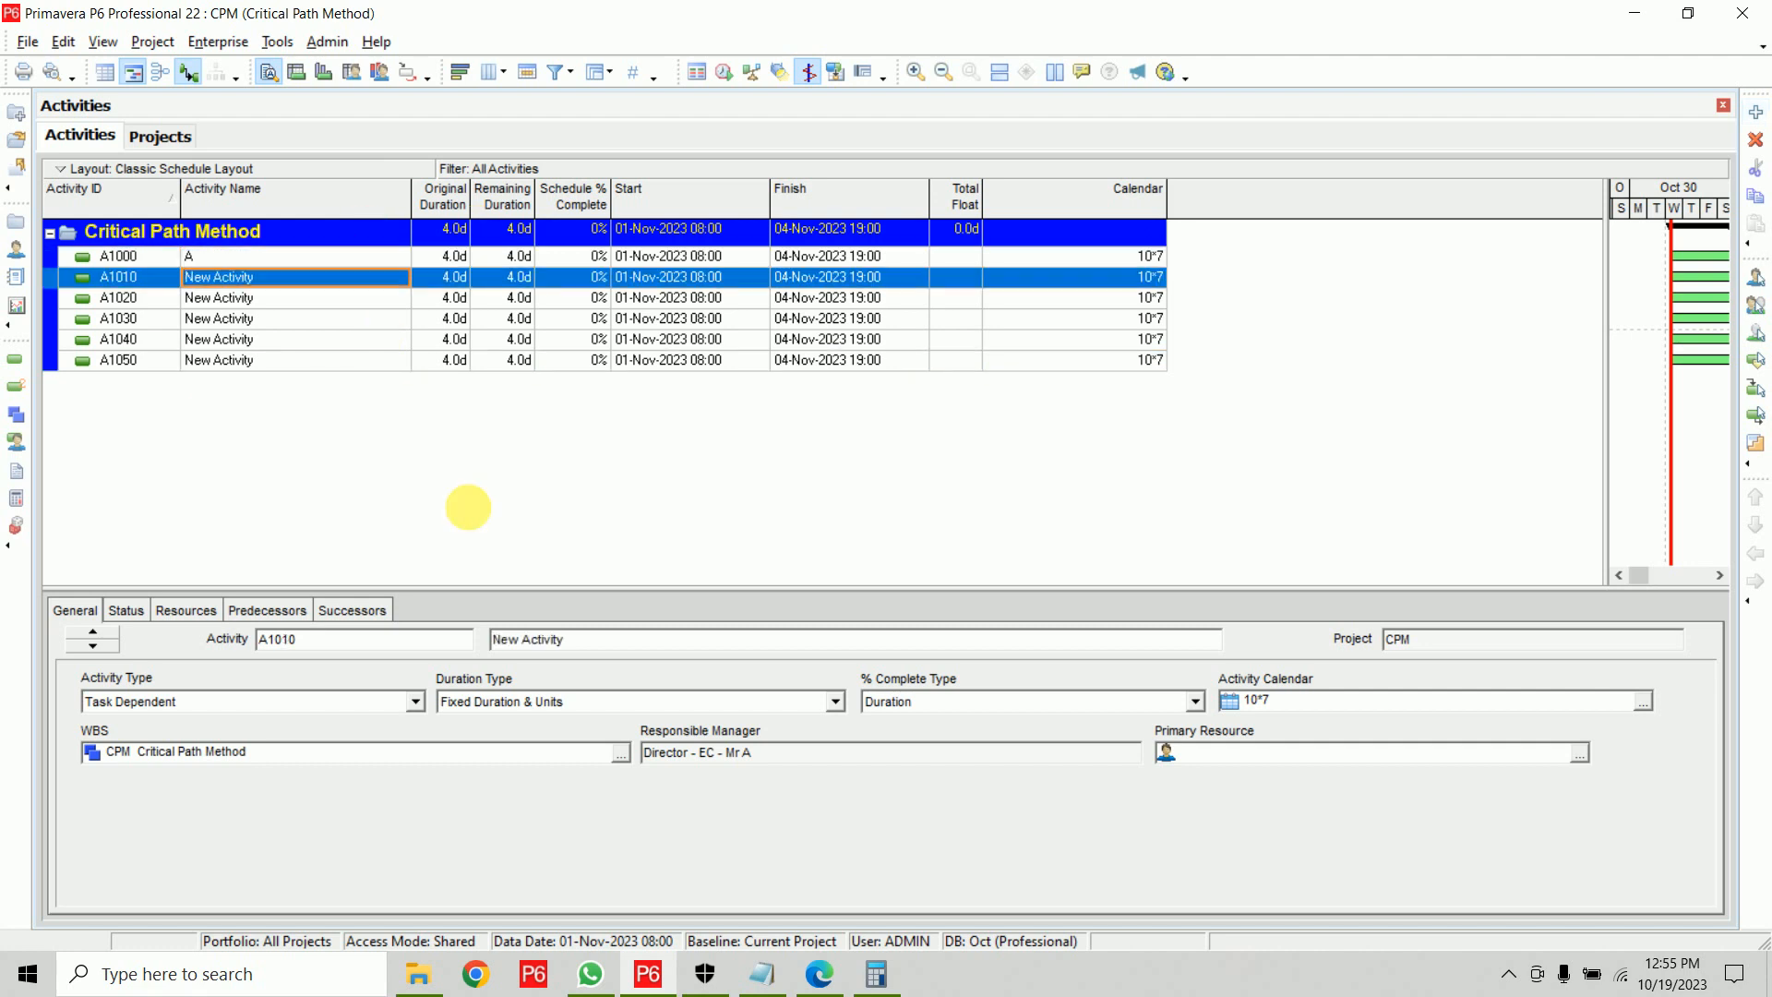
type("B")
key("Return")
type("C")
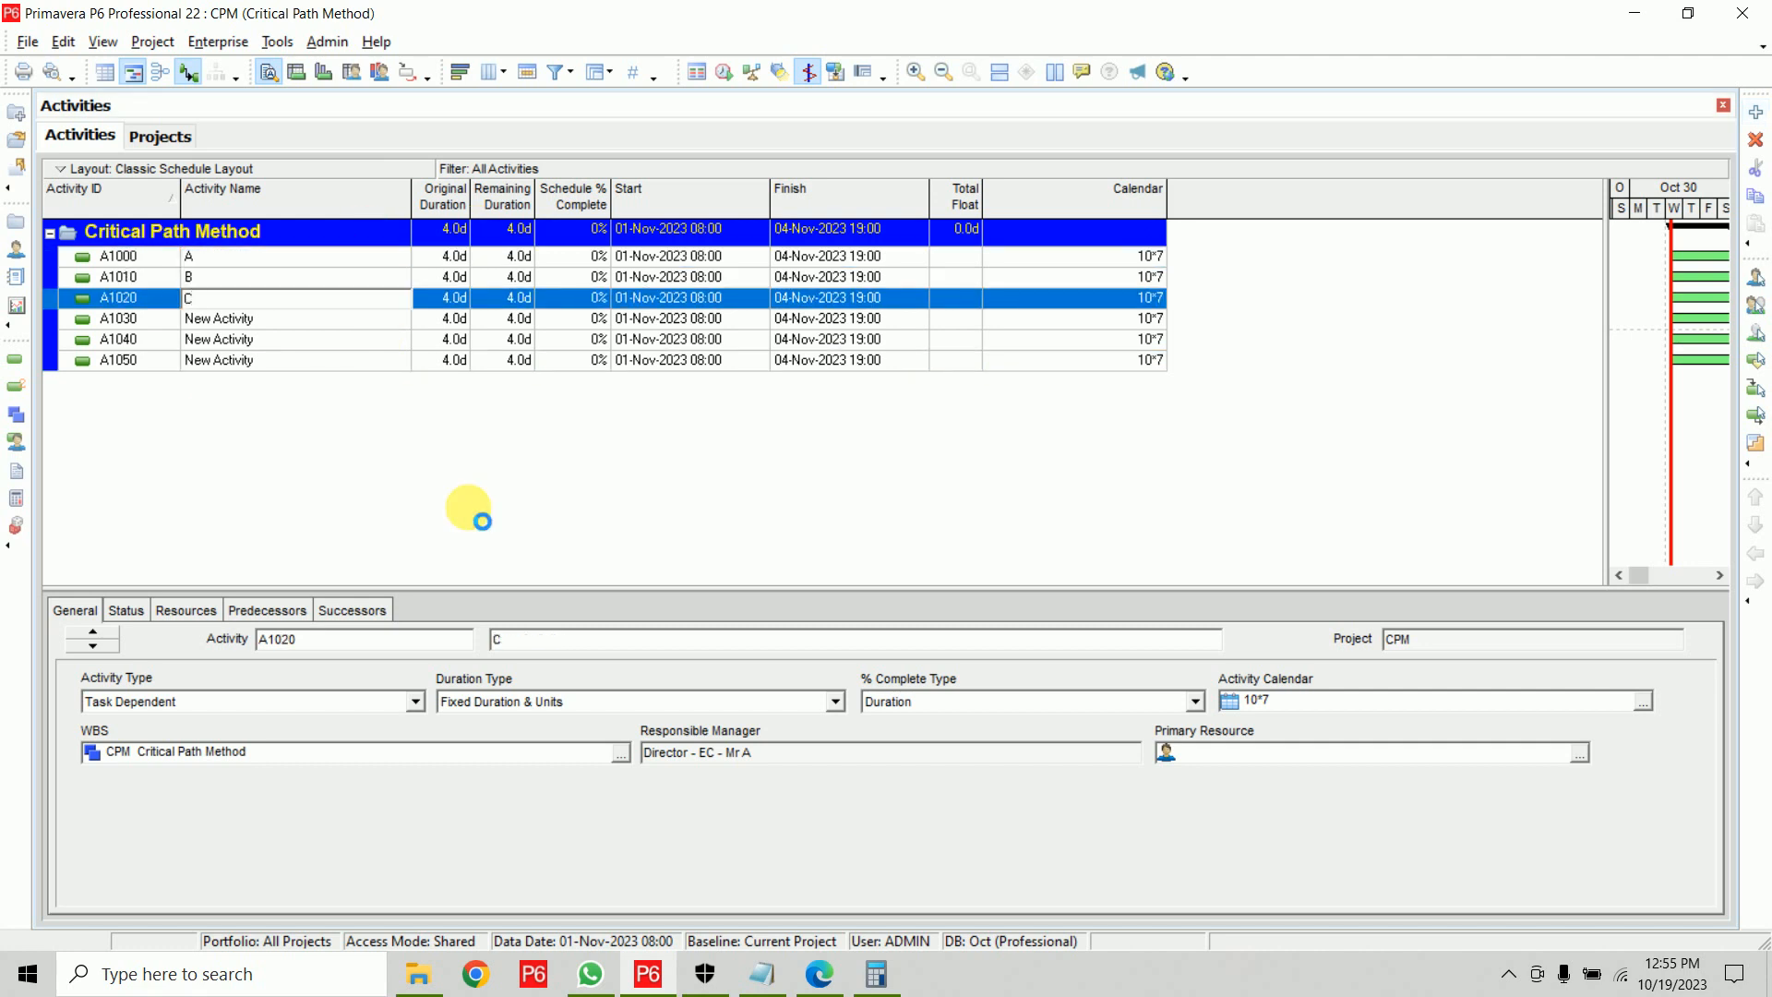
key("Return")
type("D")
key("Return")
type("E")
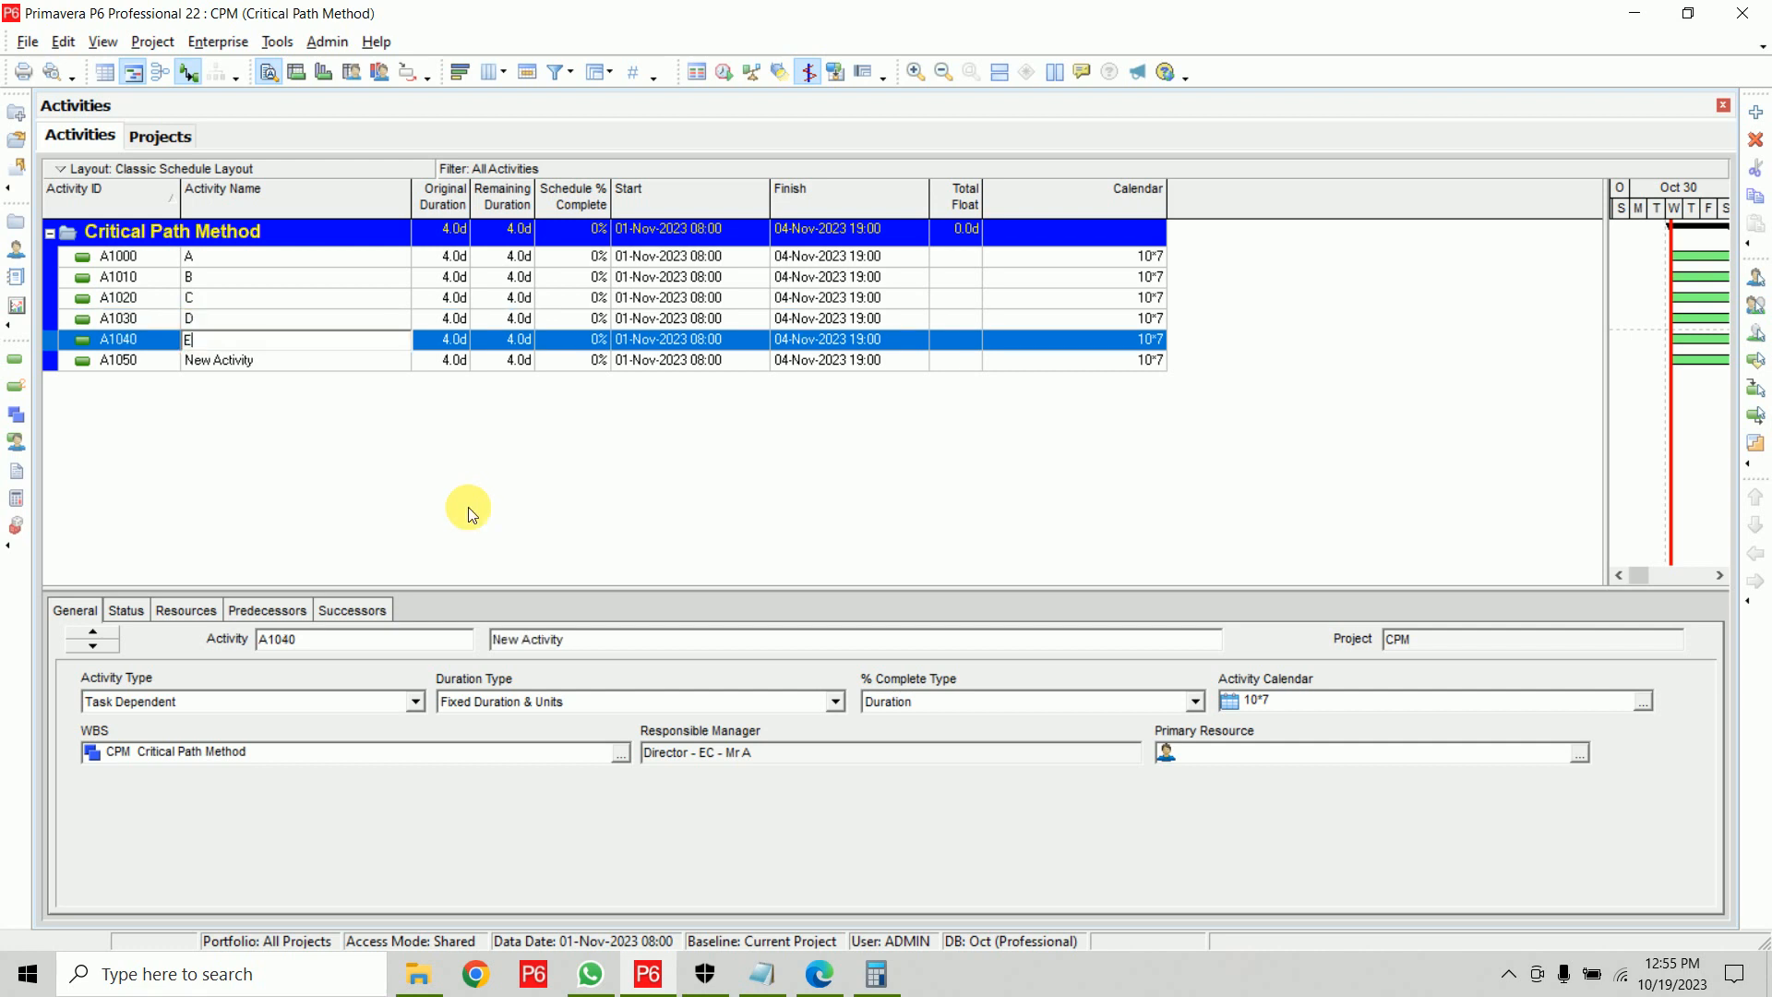
key("Return")
type("F")
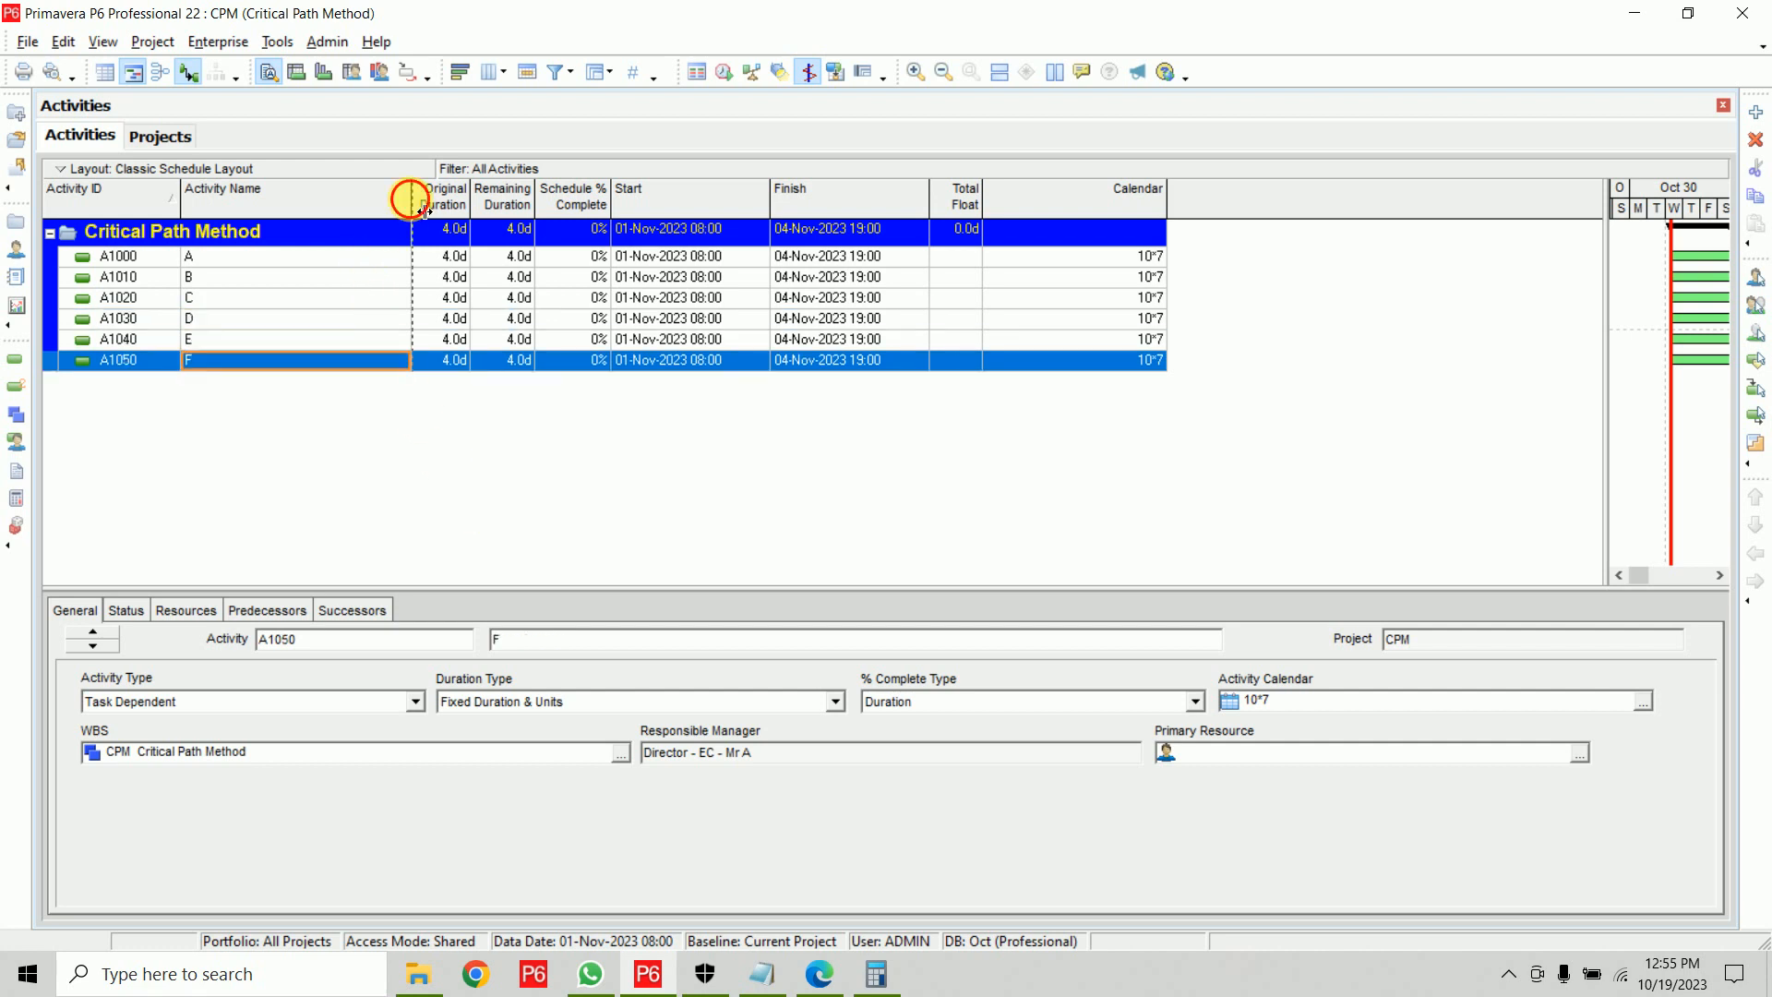
left_click_drag(410, 197, 618, 208)
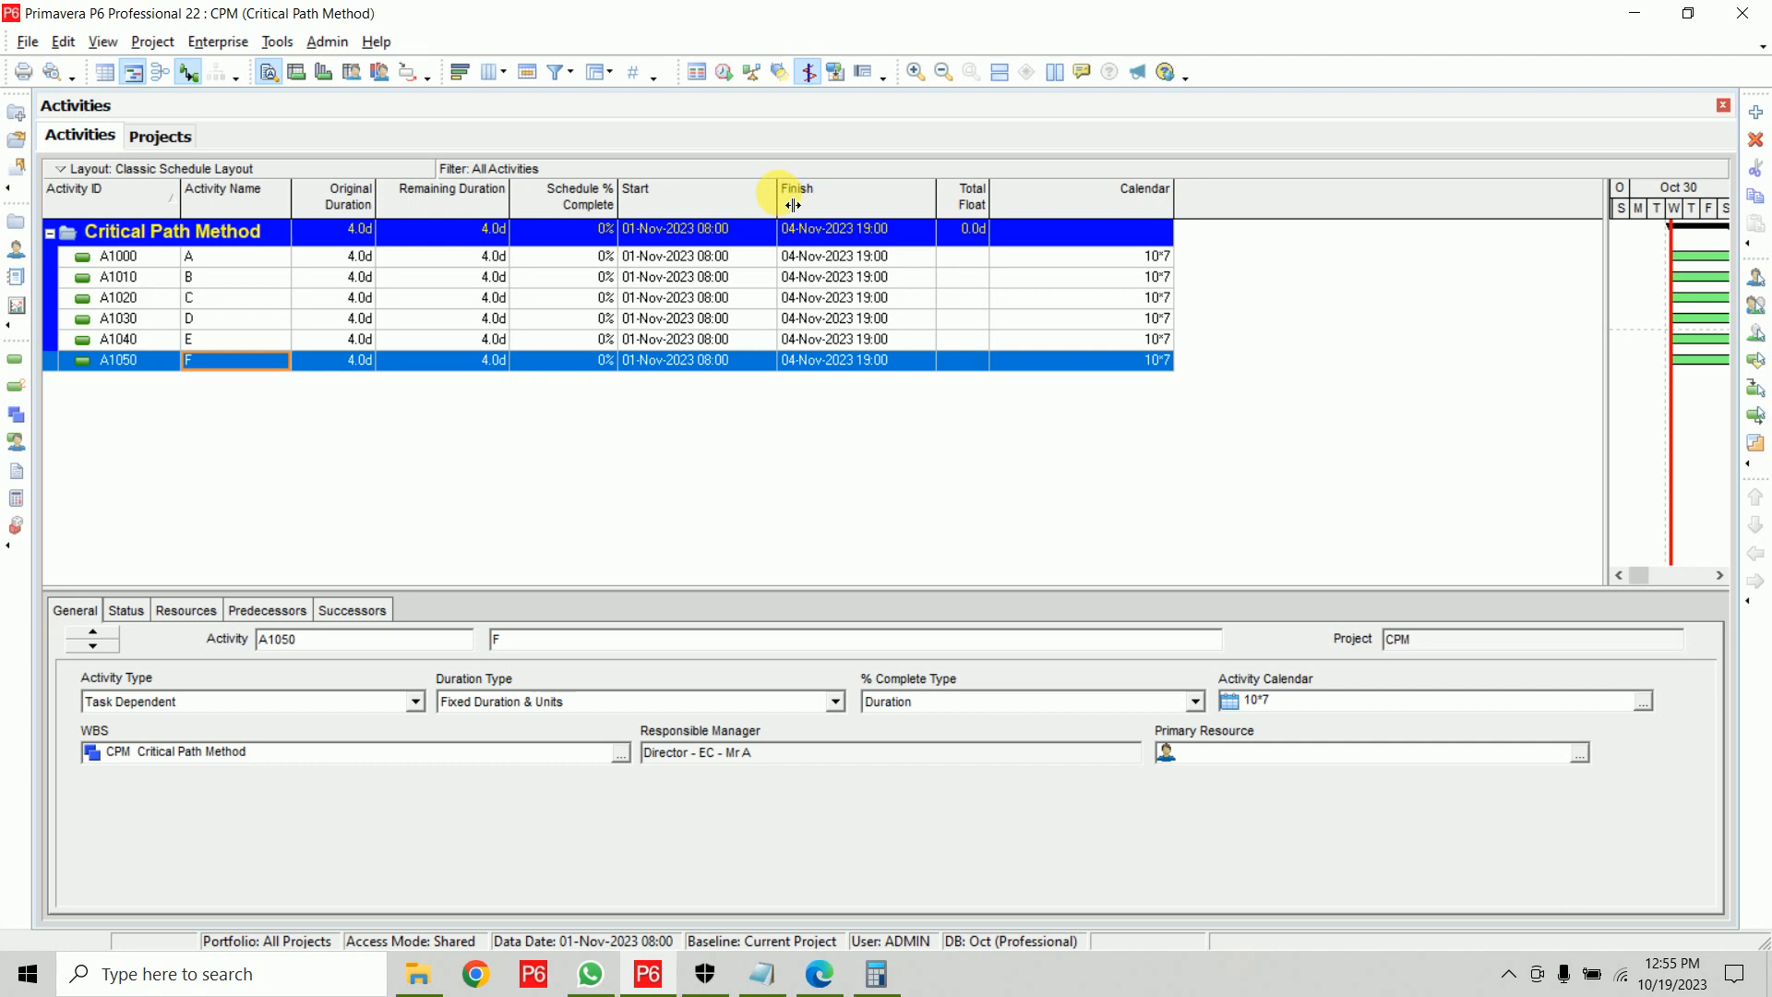
left_click(590, 982)
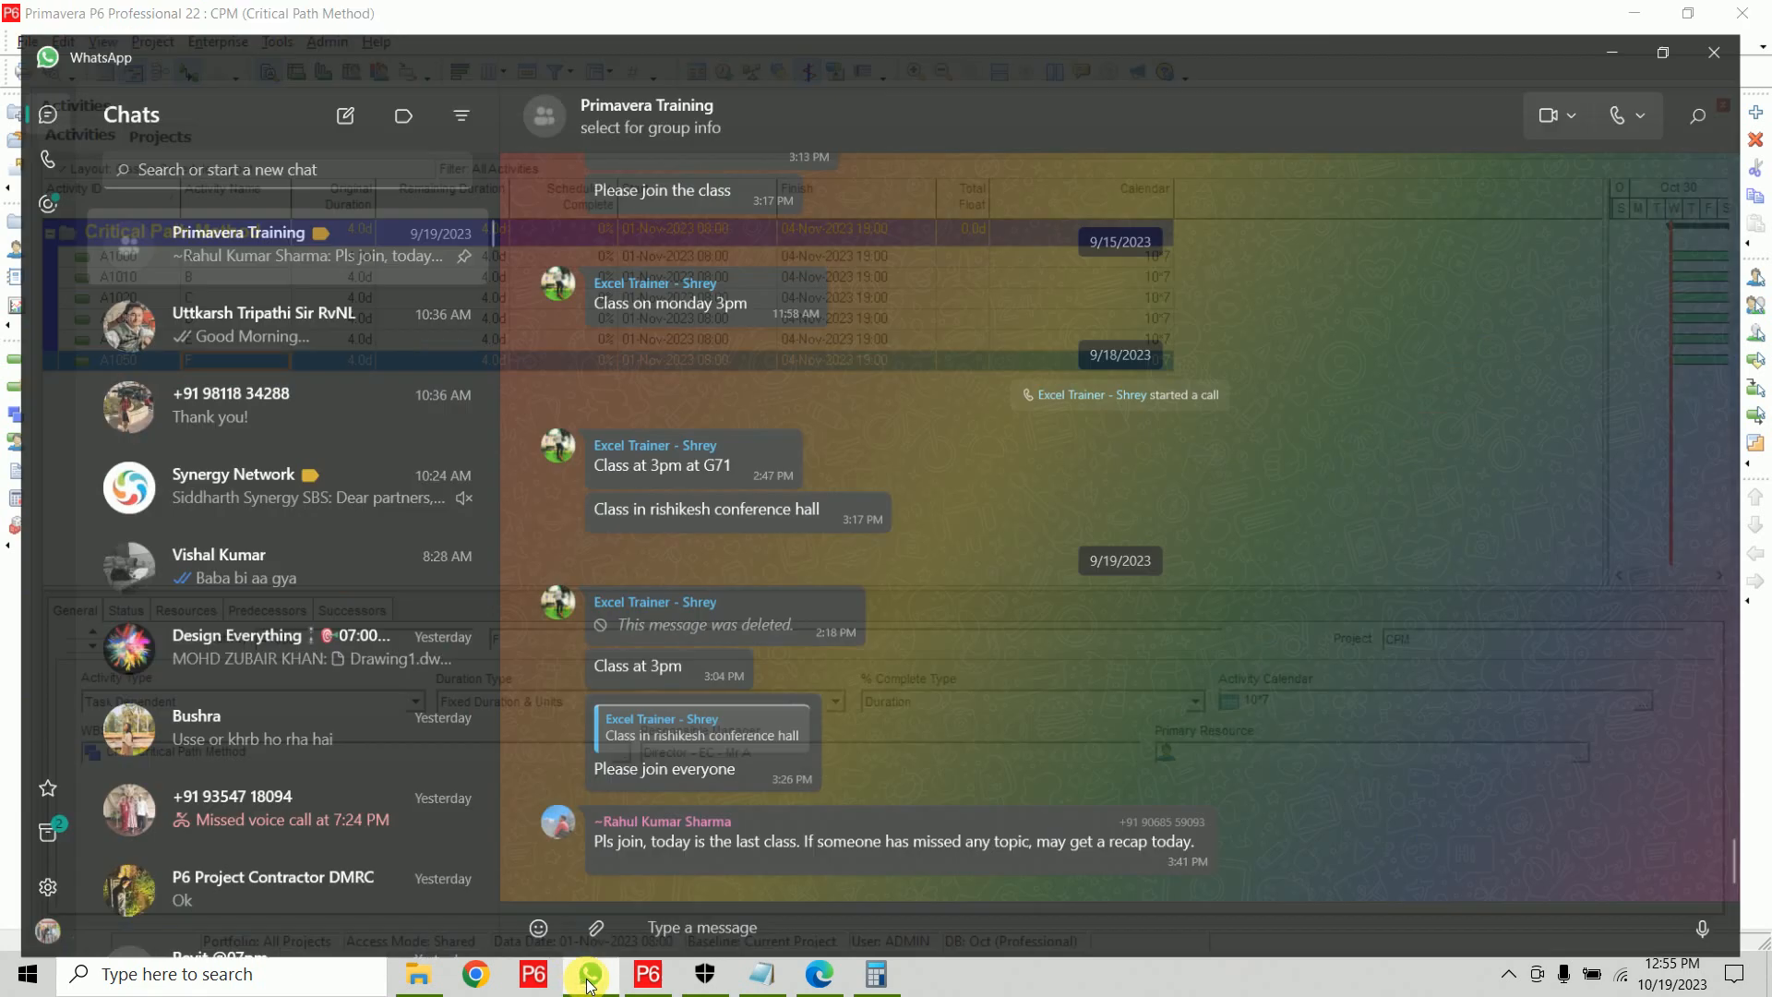
left_click(289, 148)
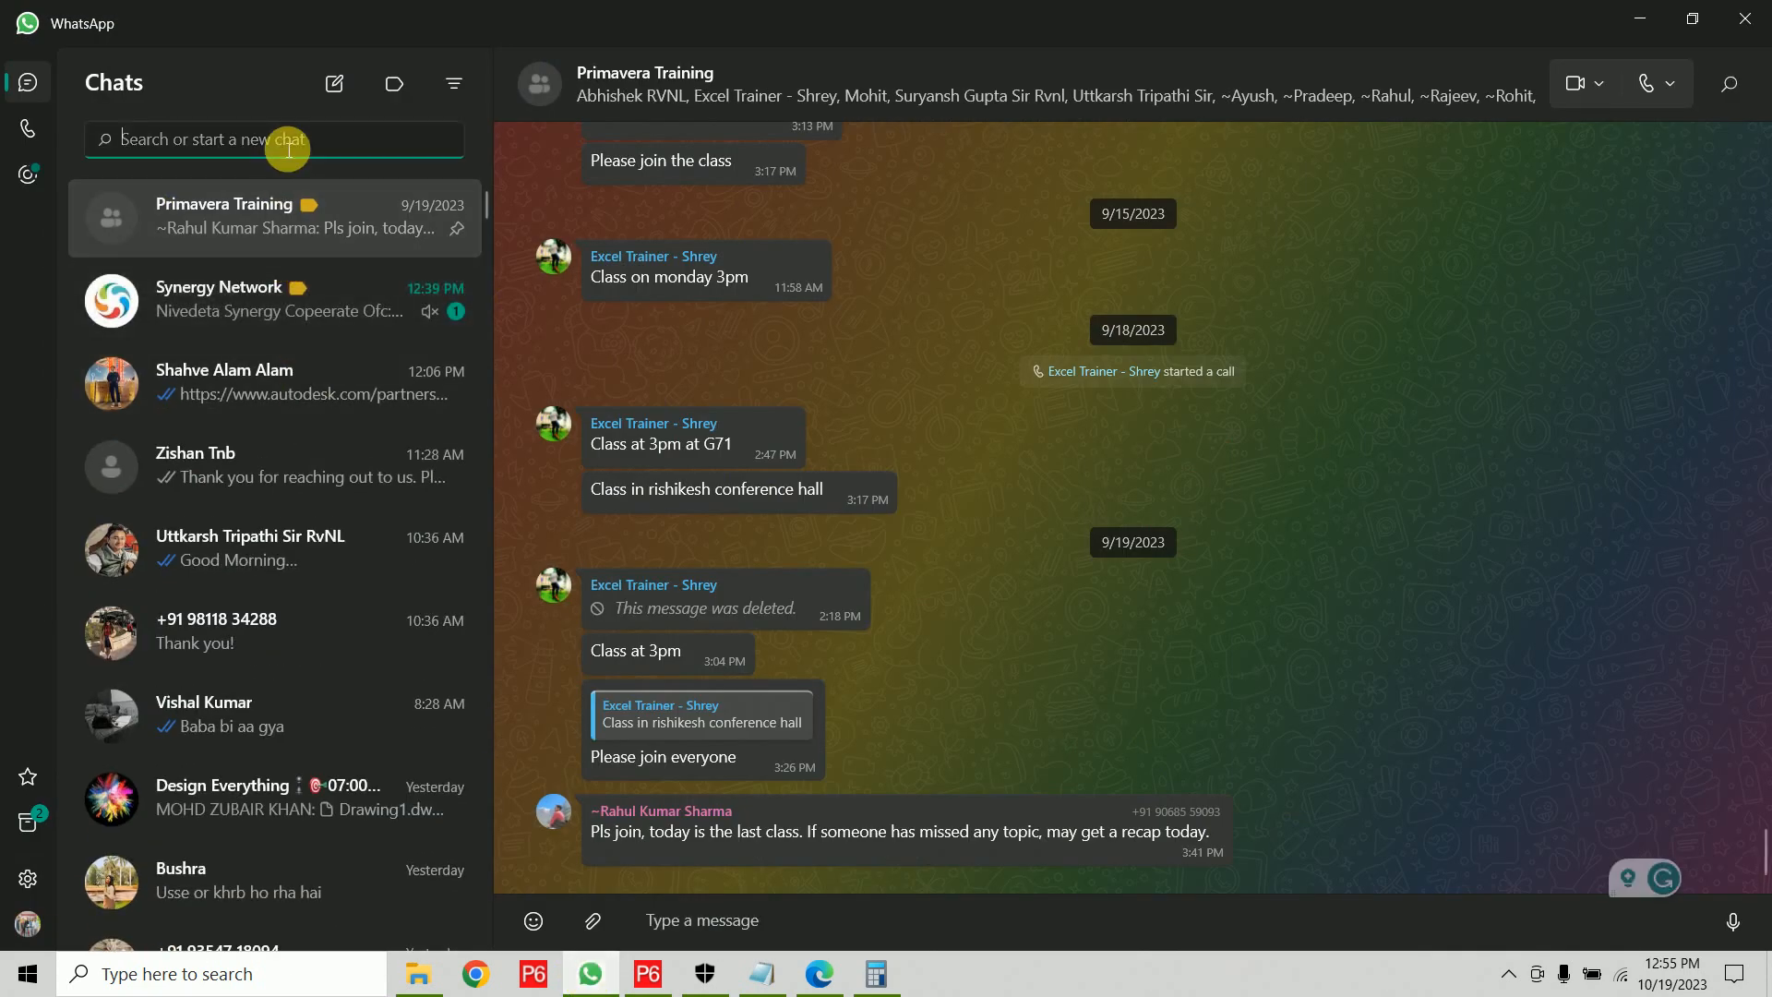
type("P6")
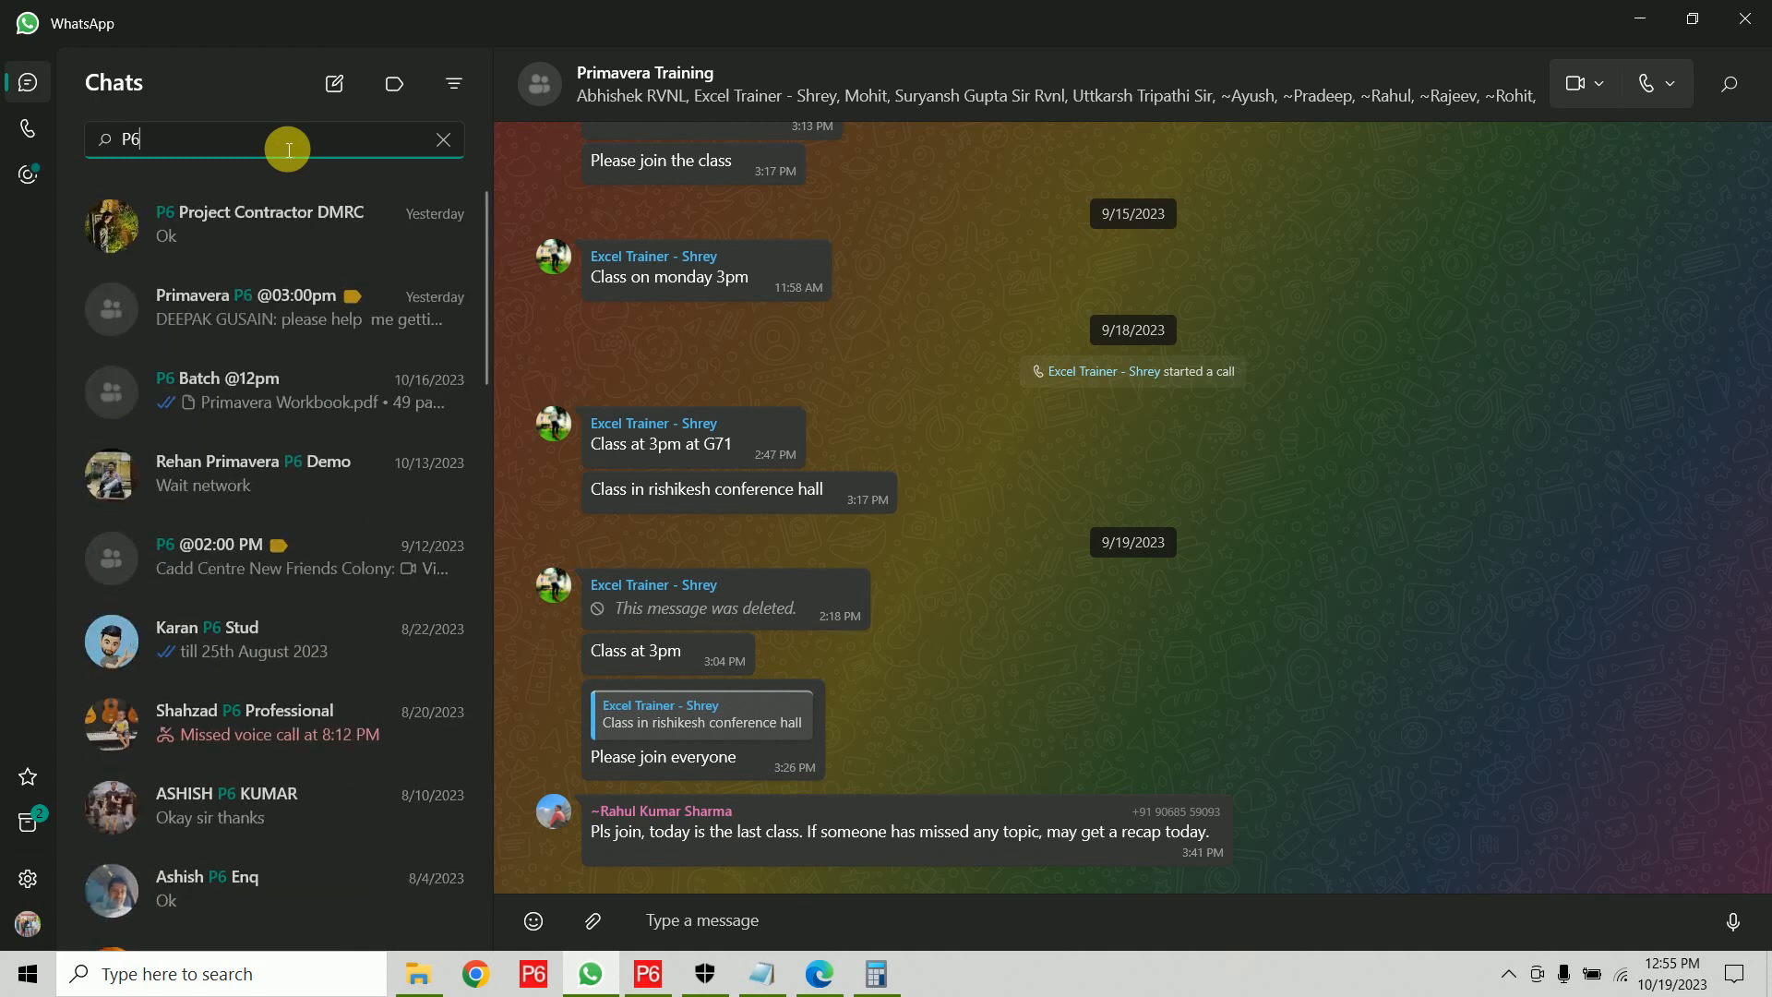
left_click(277, 369)
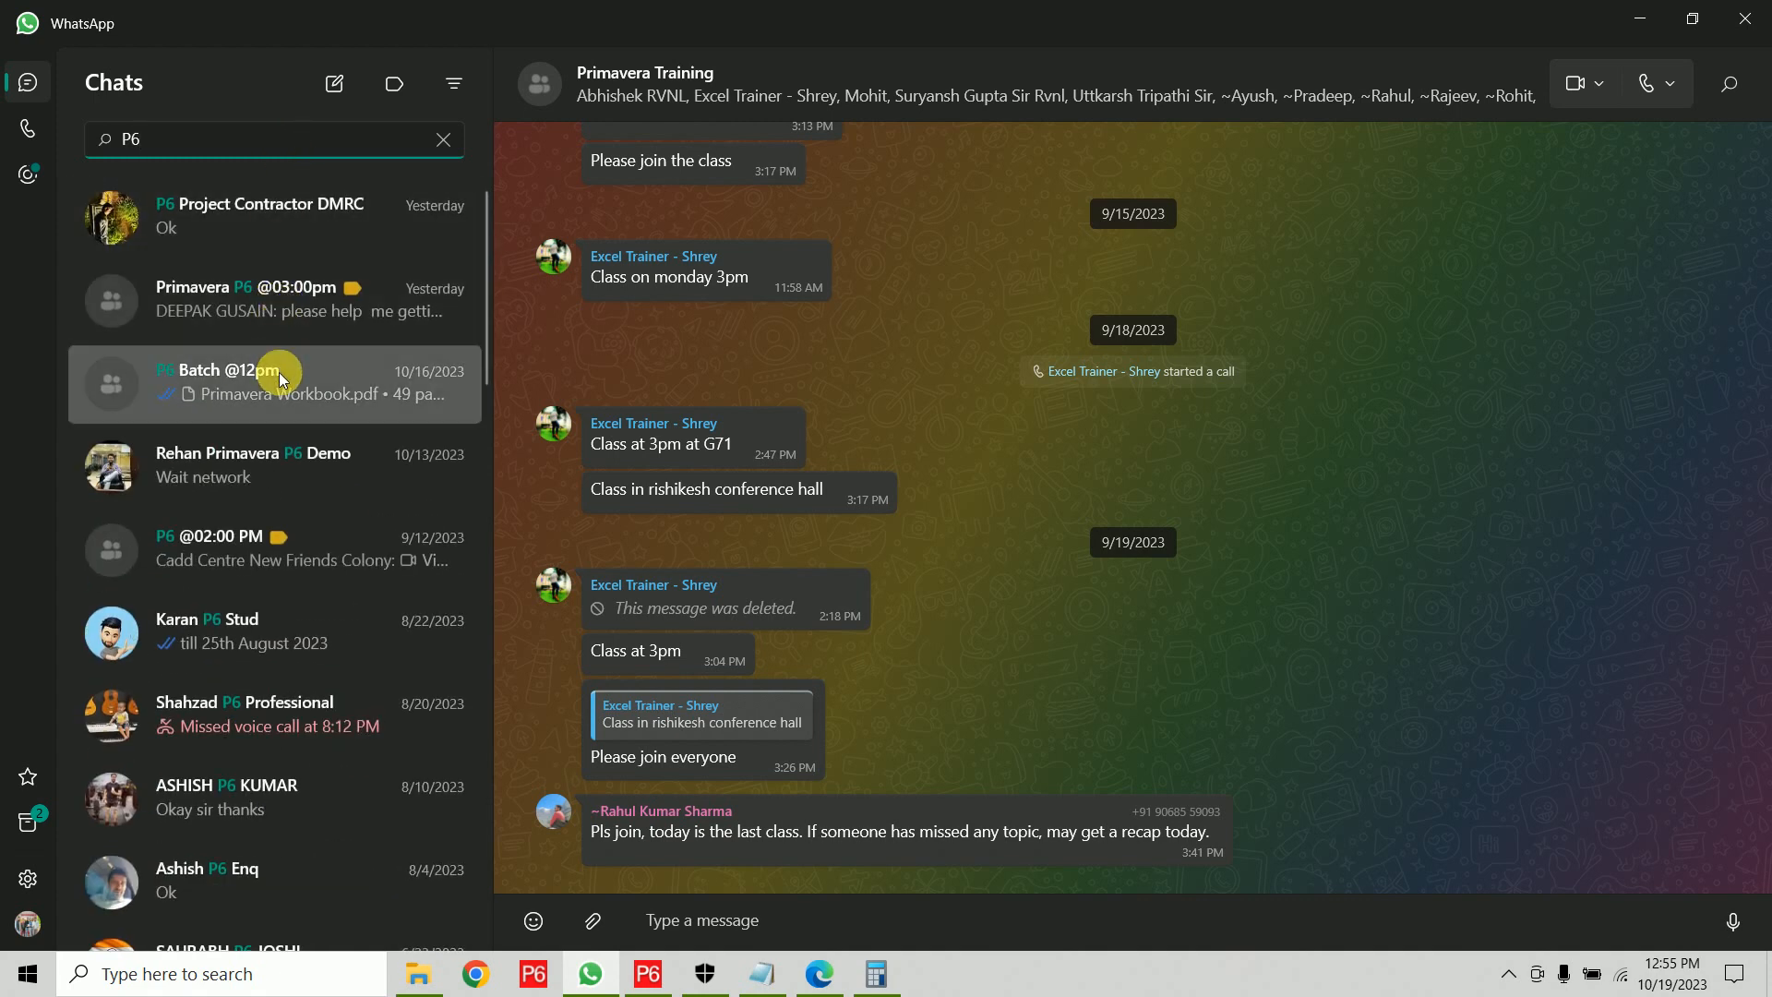
scroll(1238, 768, "up", 10)
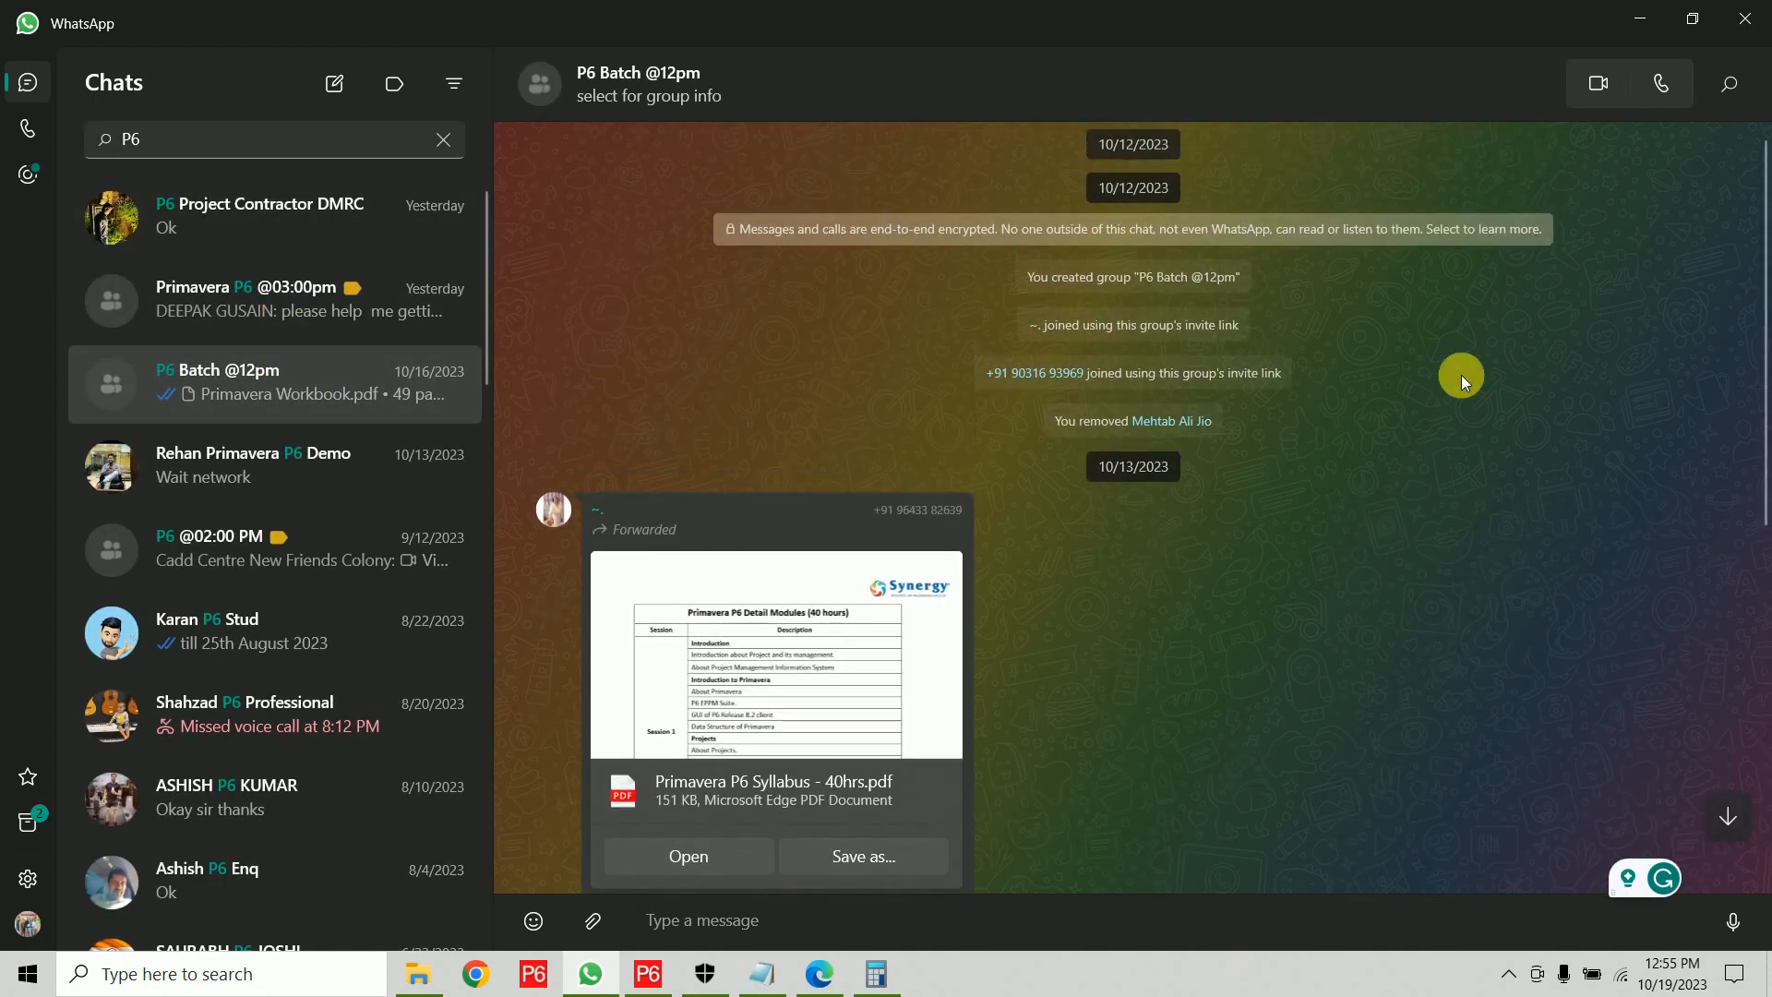
left_click(1632, 20)
Set the original durations of activities A, B and C to 5, 4 and 6 days
left_click(310, 260)
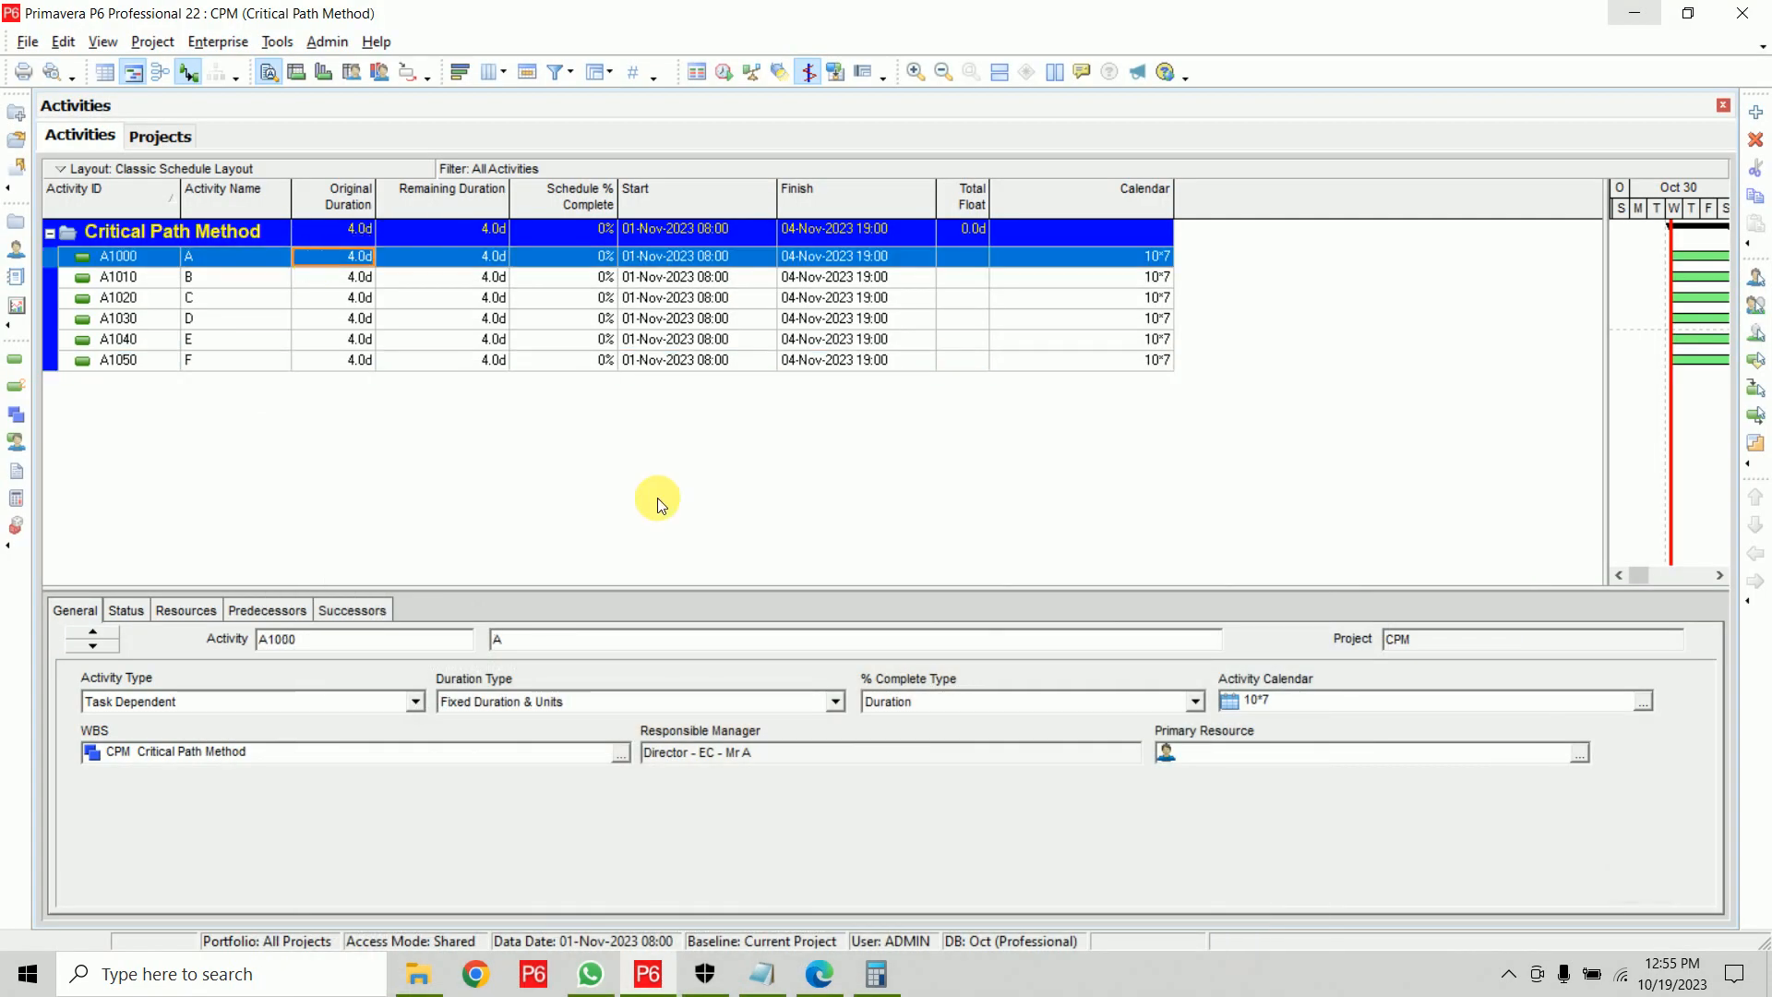
type("5")
key("Return")
key("Down")
type("4")
key("Return")
key("Down")
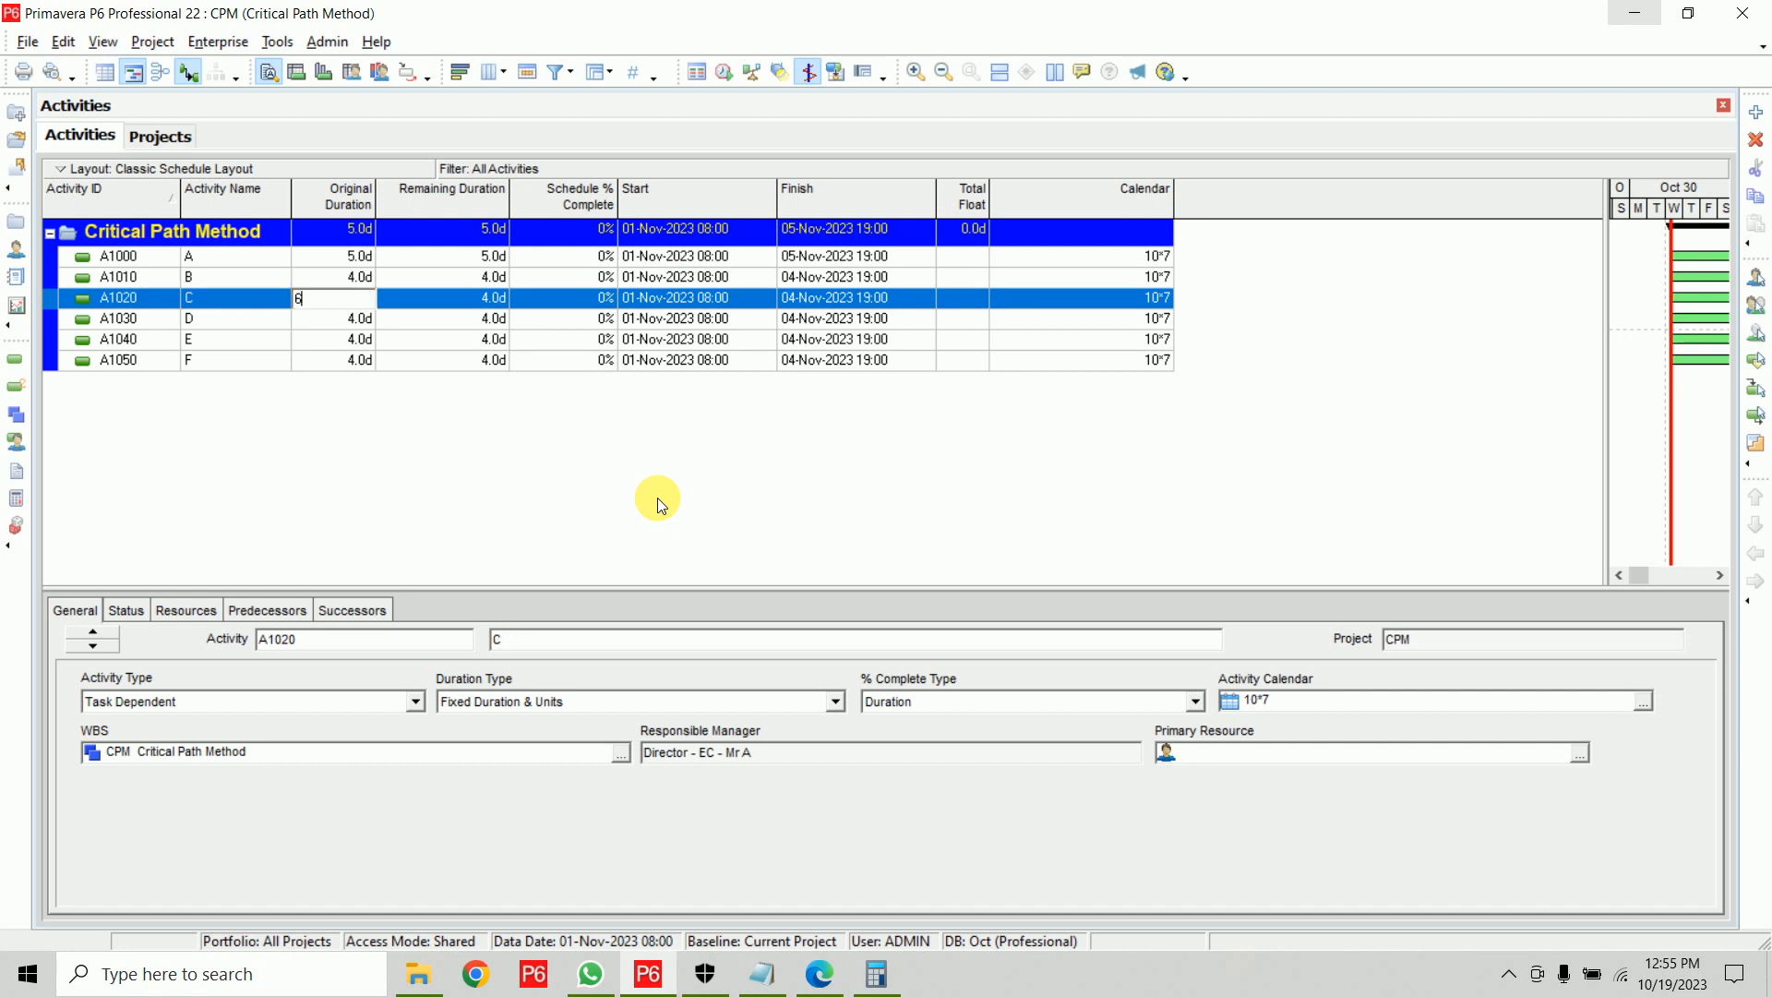
type("6")
key("Tab")
key("shift+Tab")
Set the original durations of activities D, E and F to 2, 3 and 7 days
key("Down")
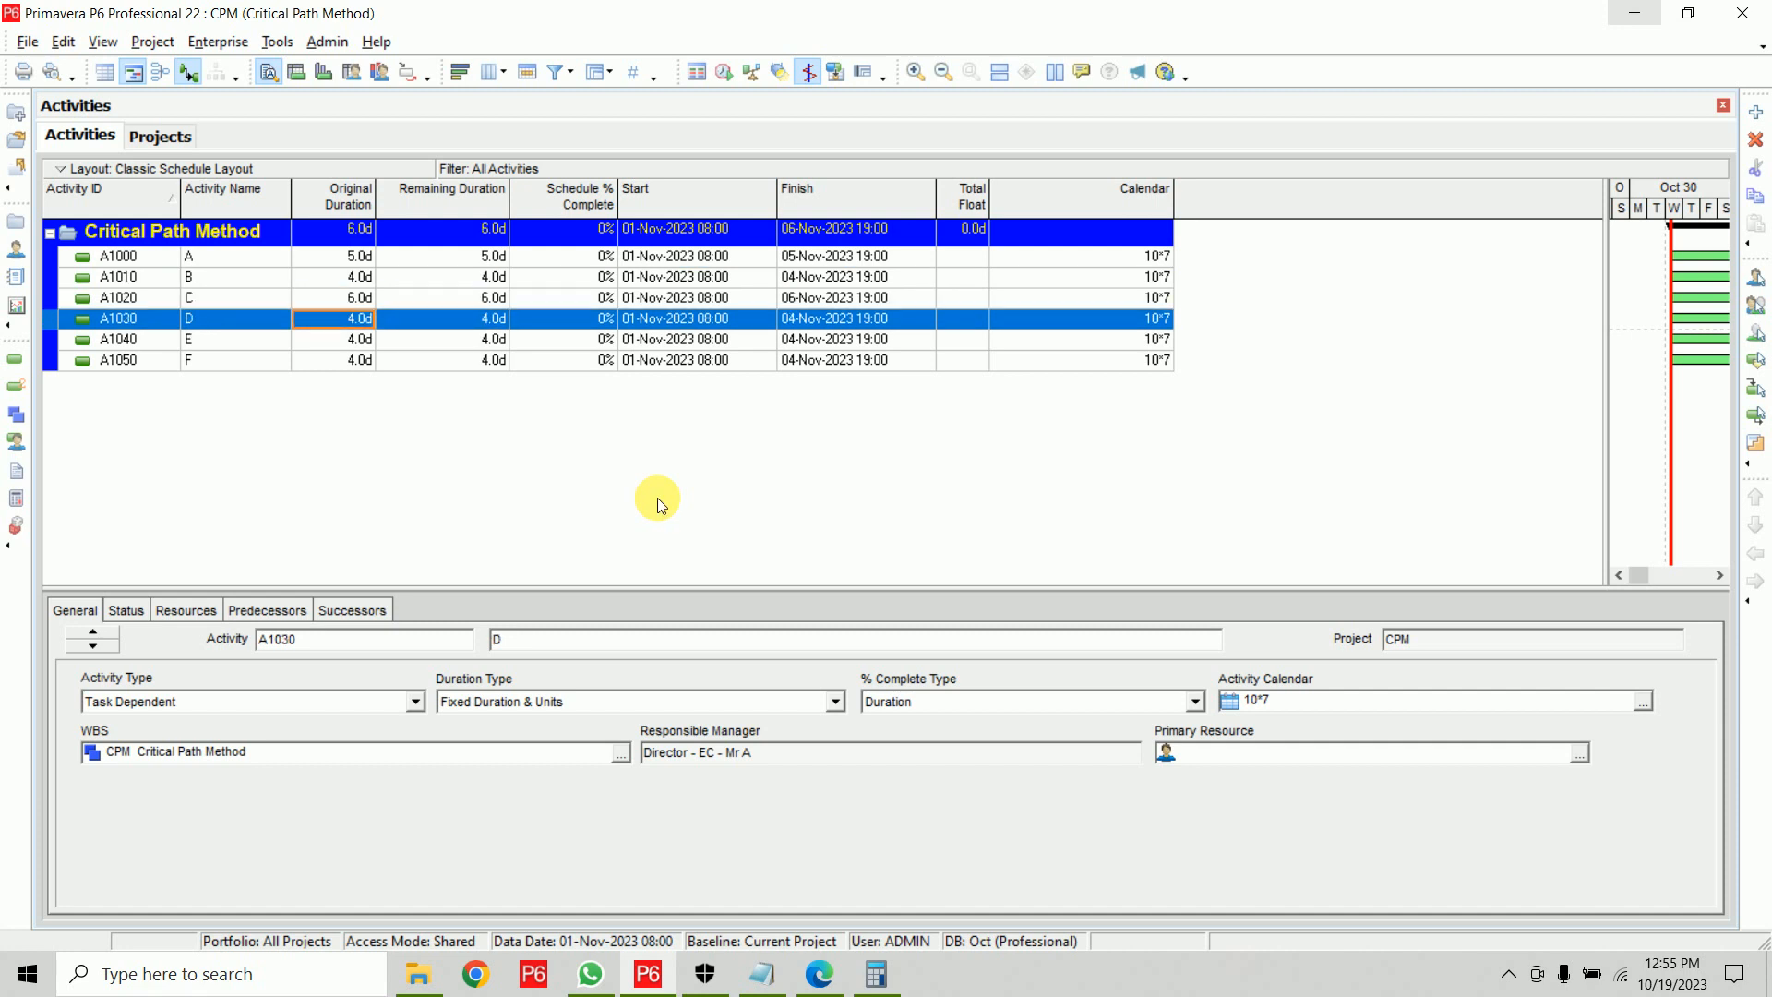
type("2")
key("Return")
key("Down")
type("3")
key("Return")
key("Down")
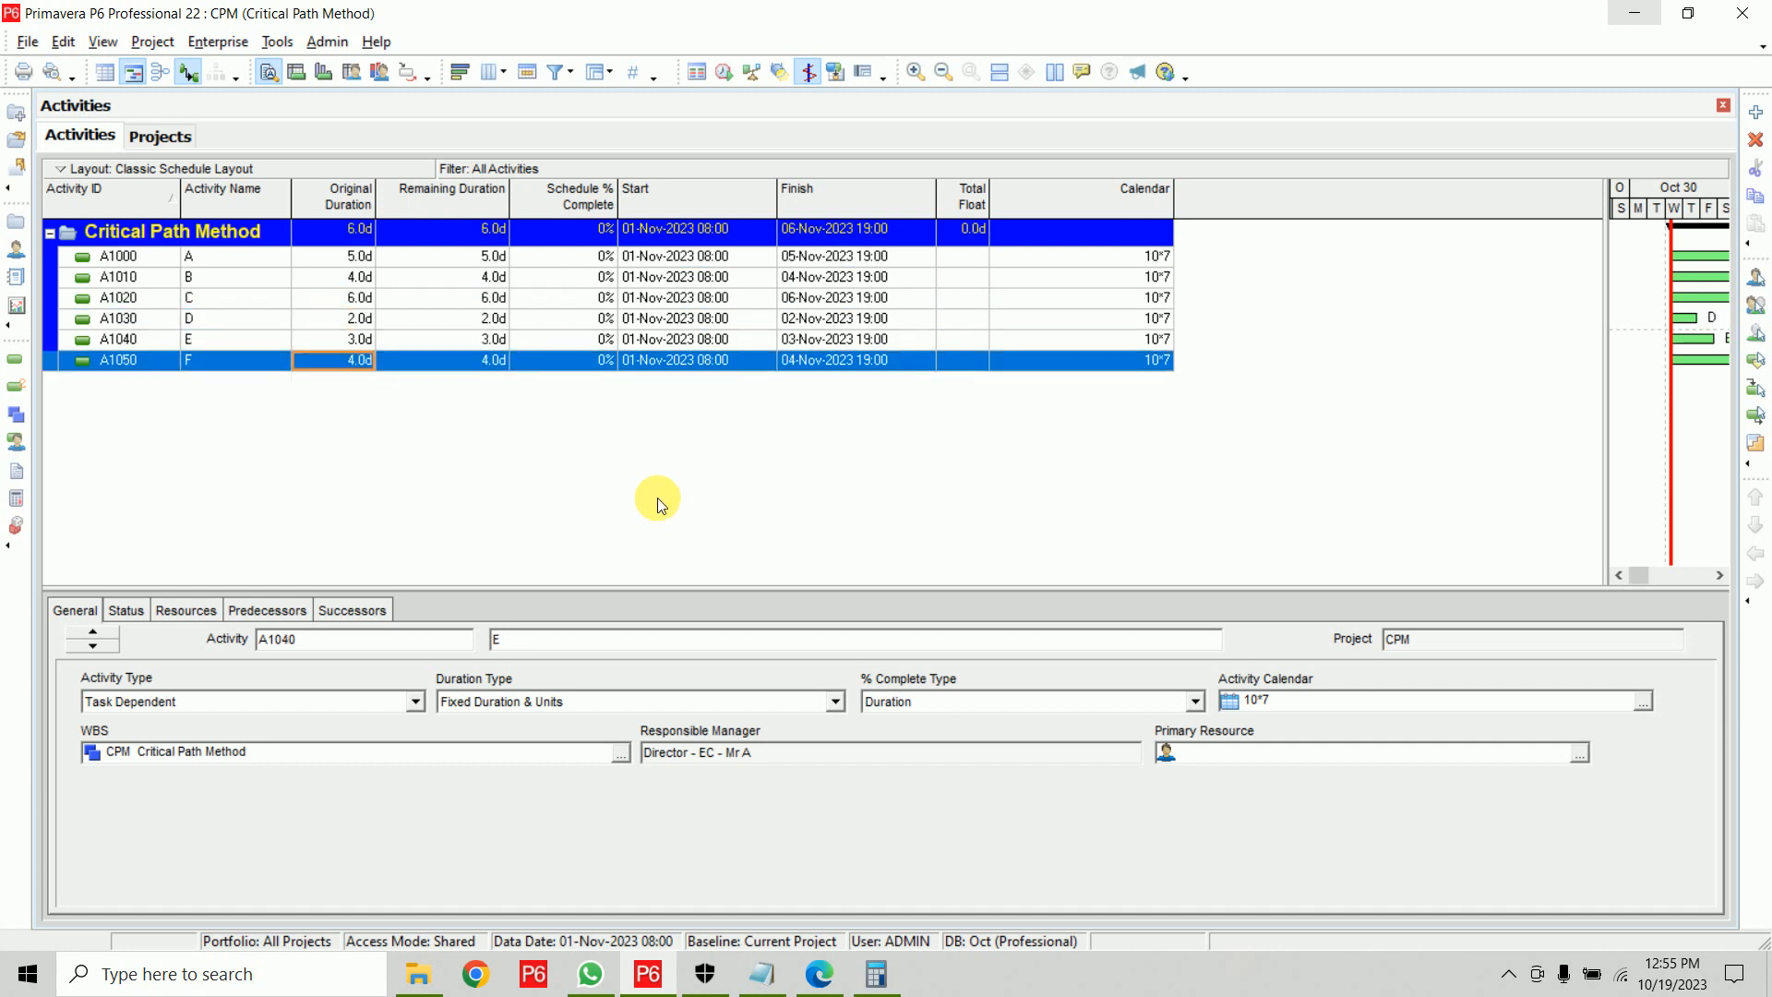
type("7")
key("Return")
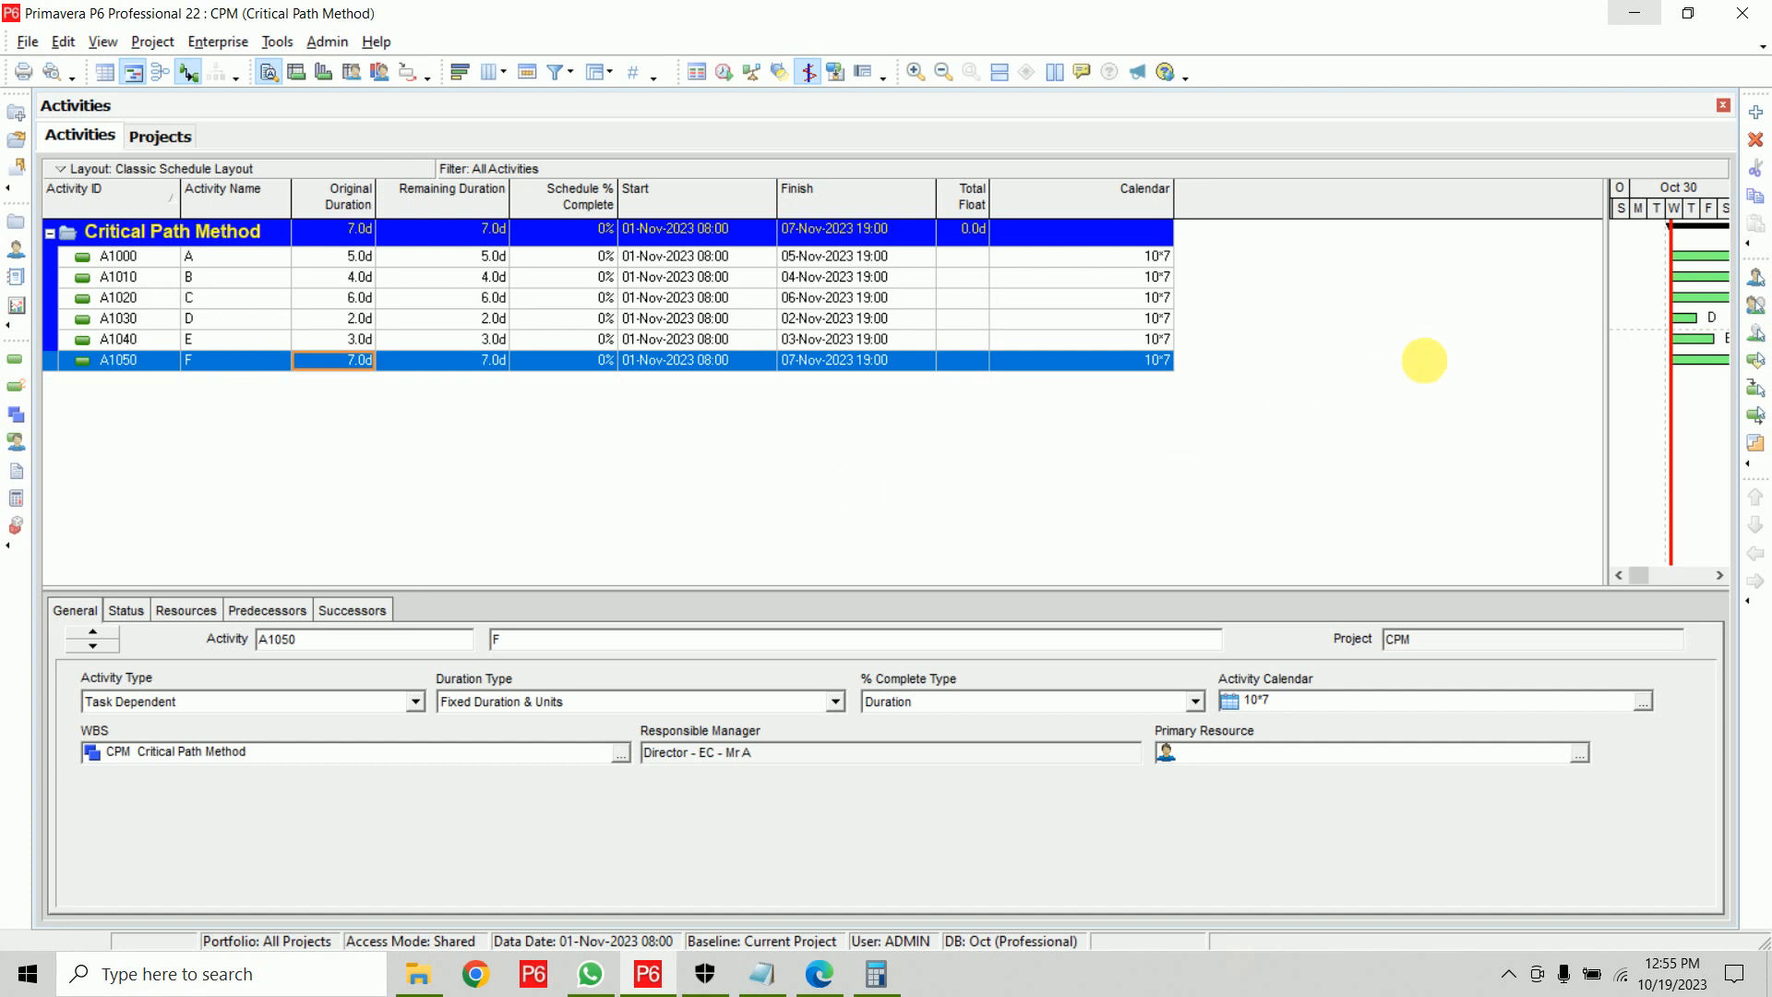
Widen the Gantt chart area and assign activities A and B as predecessors of activity D
left_click_drag(1614, 301, 928, 245)
left_click_drag(1151, 217, 1258, 196)
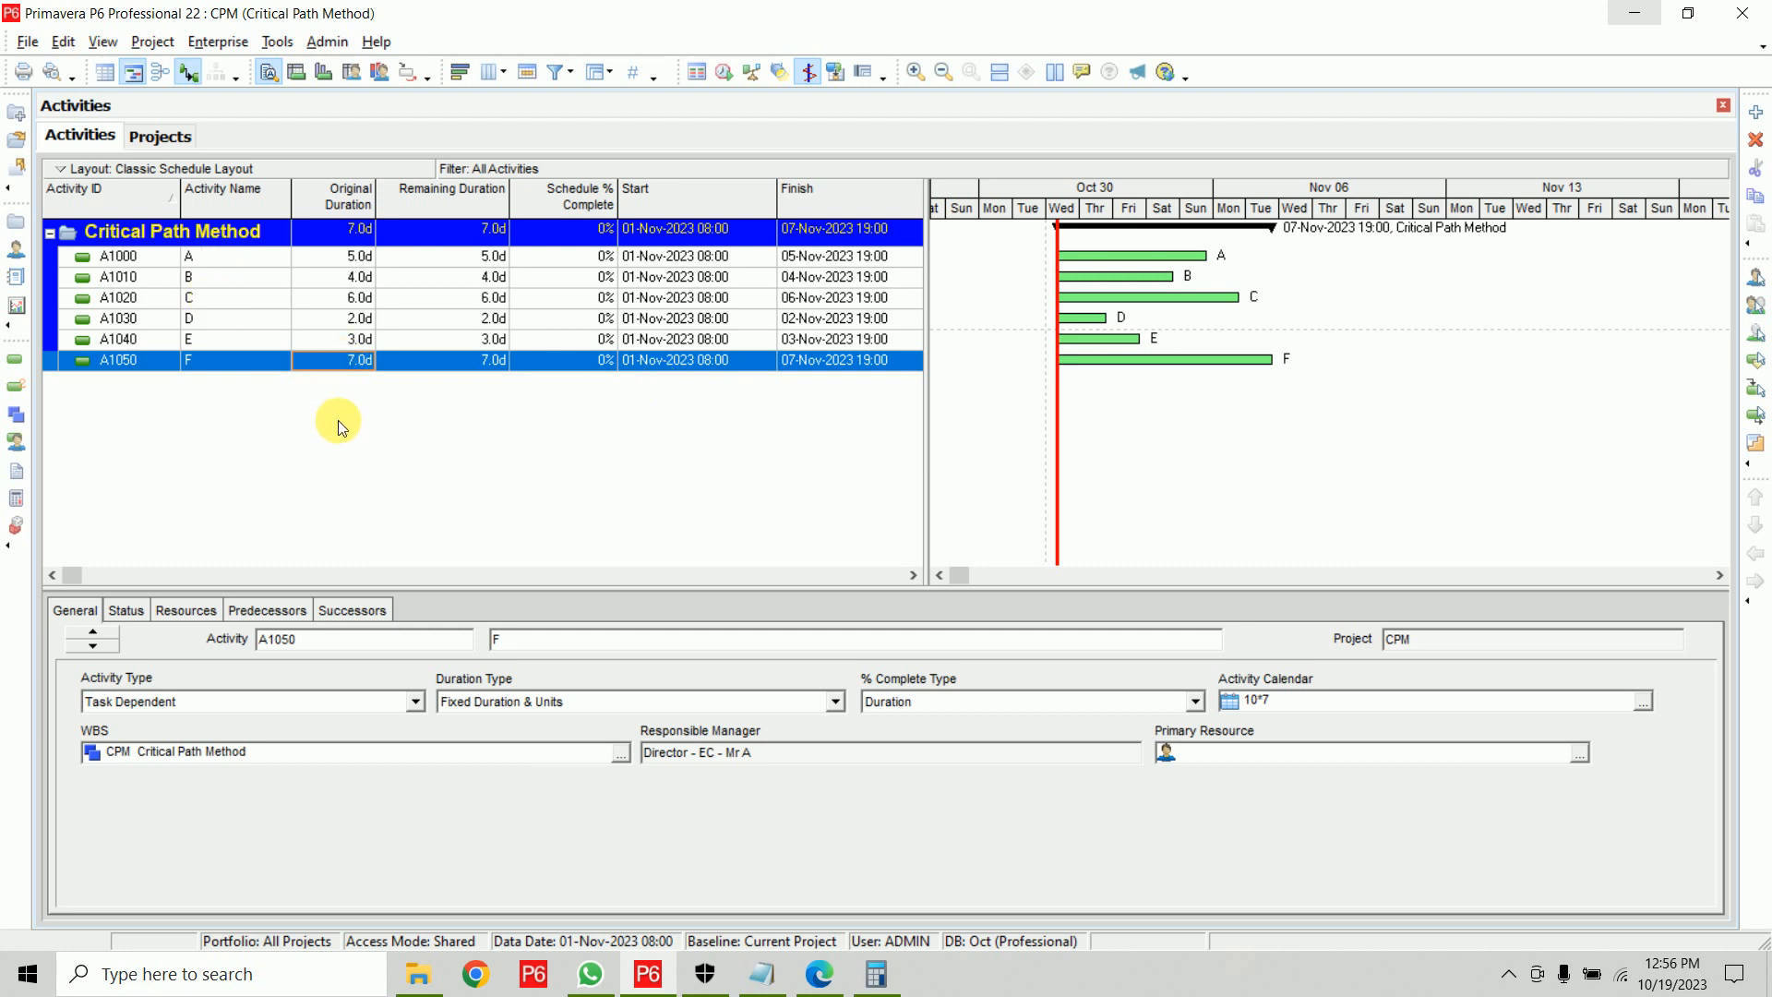
left_click(251, 321)
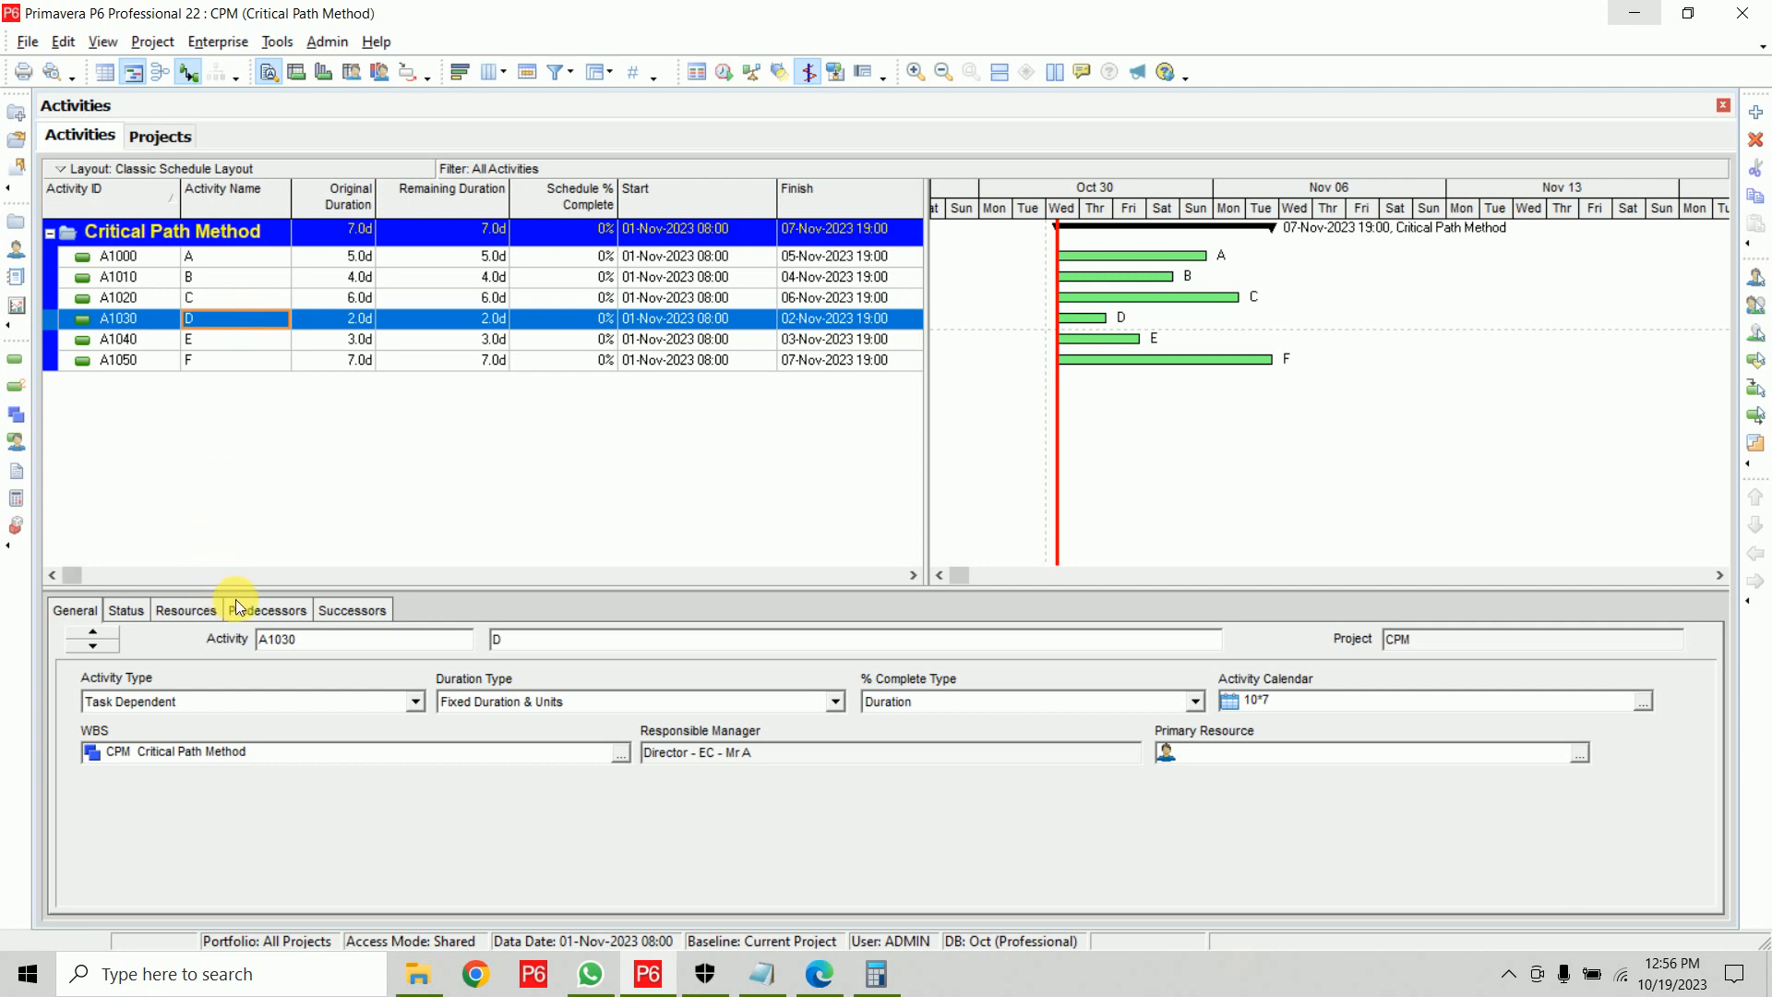
left_click(265, 609)
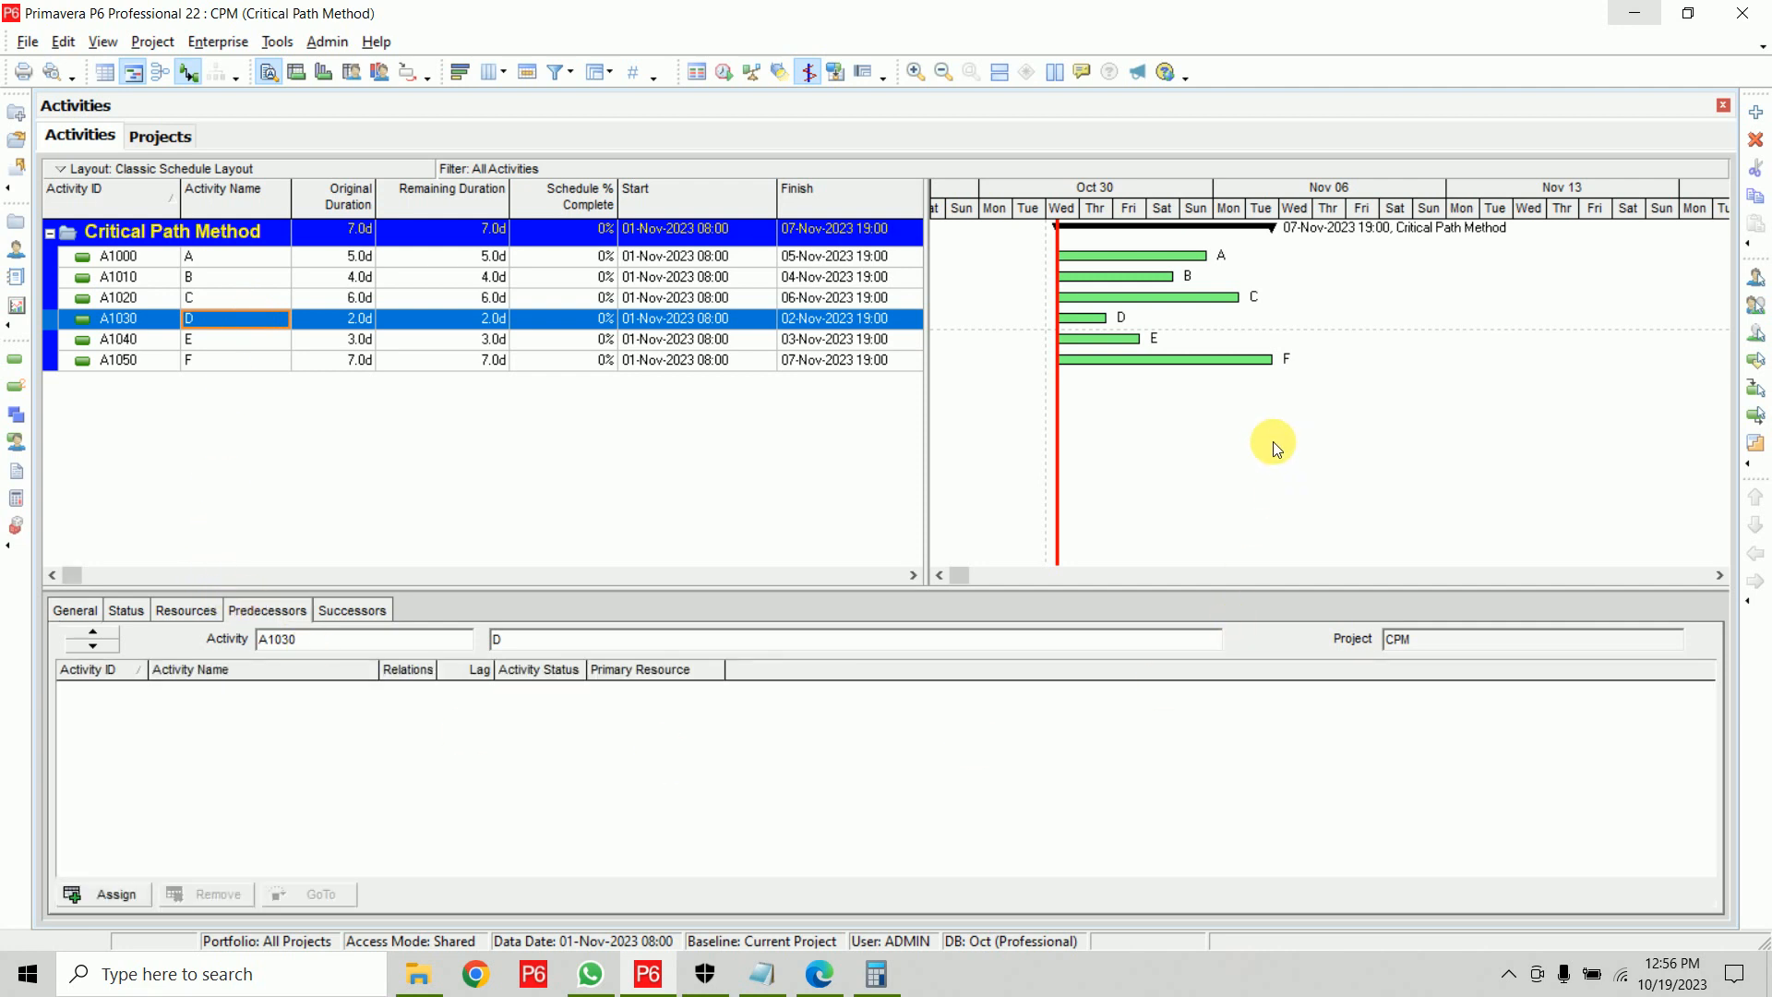
left_click(113, 894)
left_click(1031, 383)
left_click(1012, 402, "ctrl")
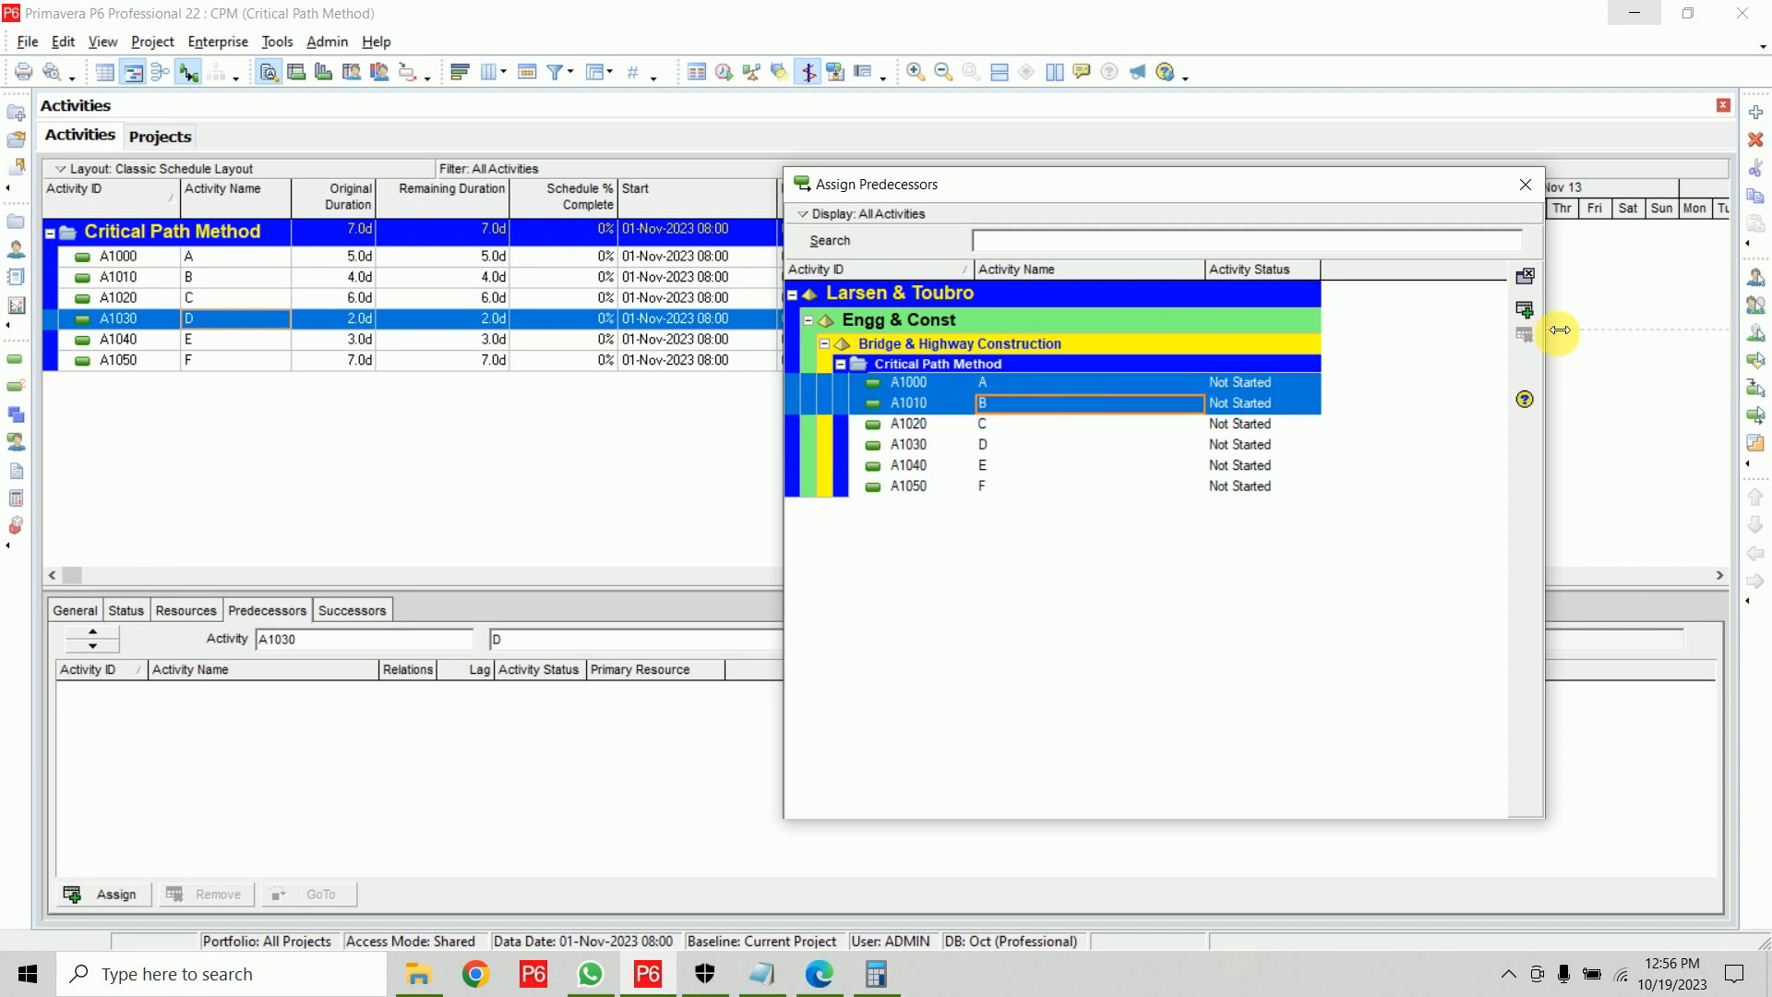
left_click(1536, 310)
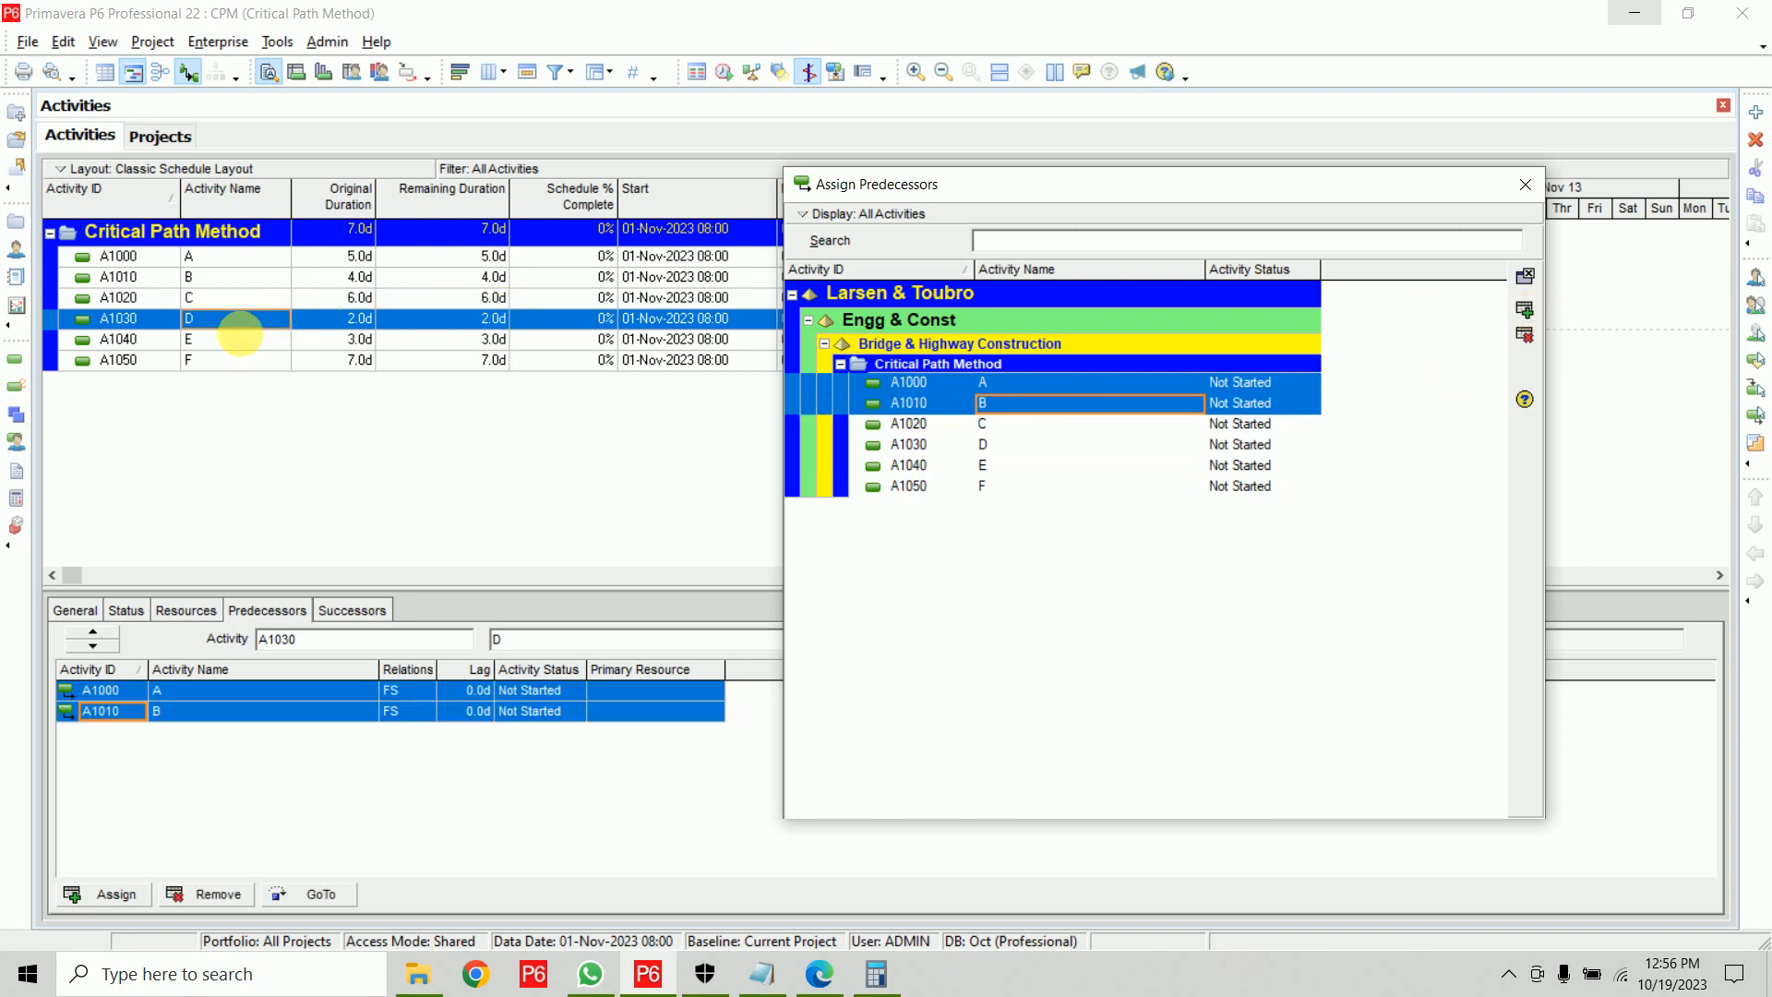
Assign activities B and C as predecessors of activity E
left_click(235, 342)
left_click(1014, 402)
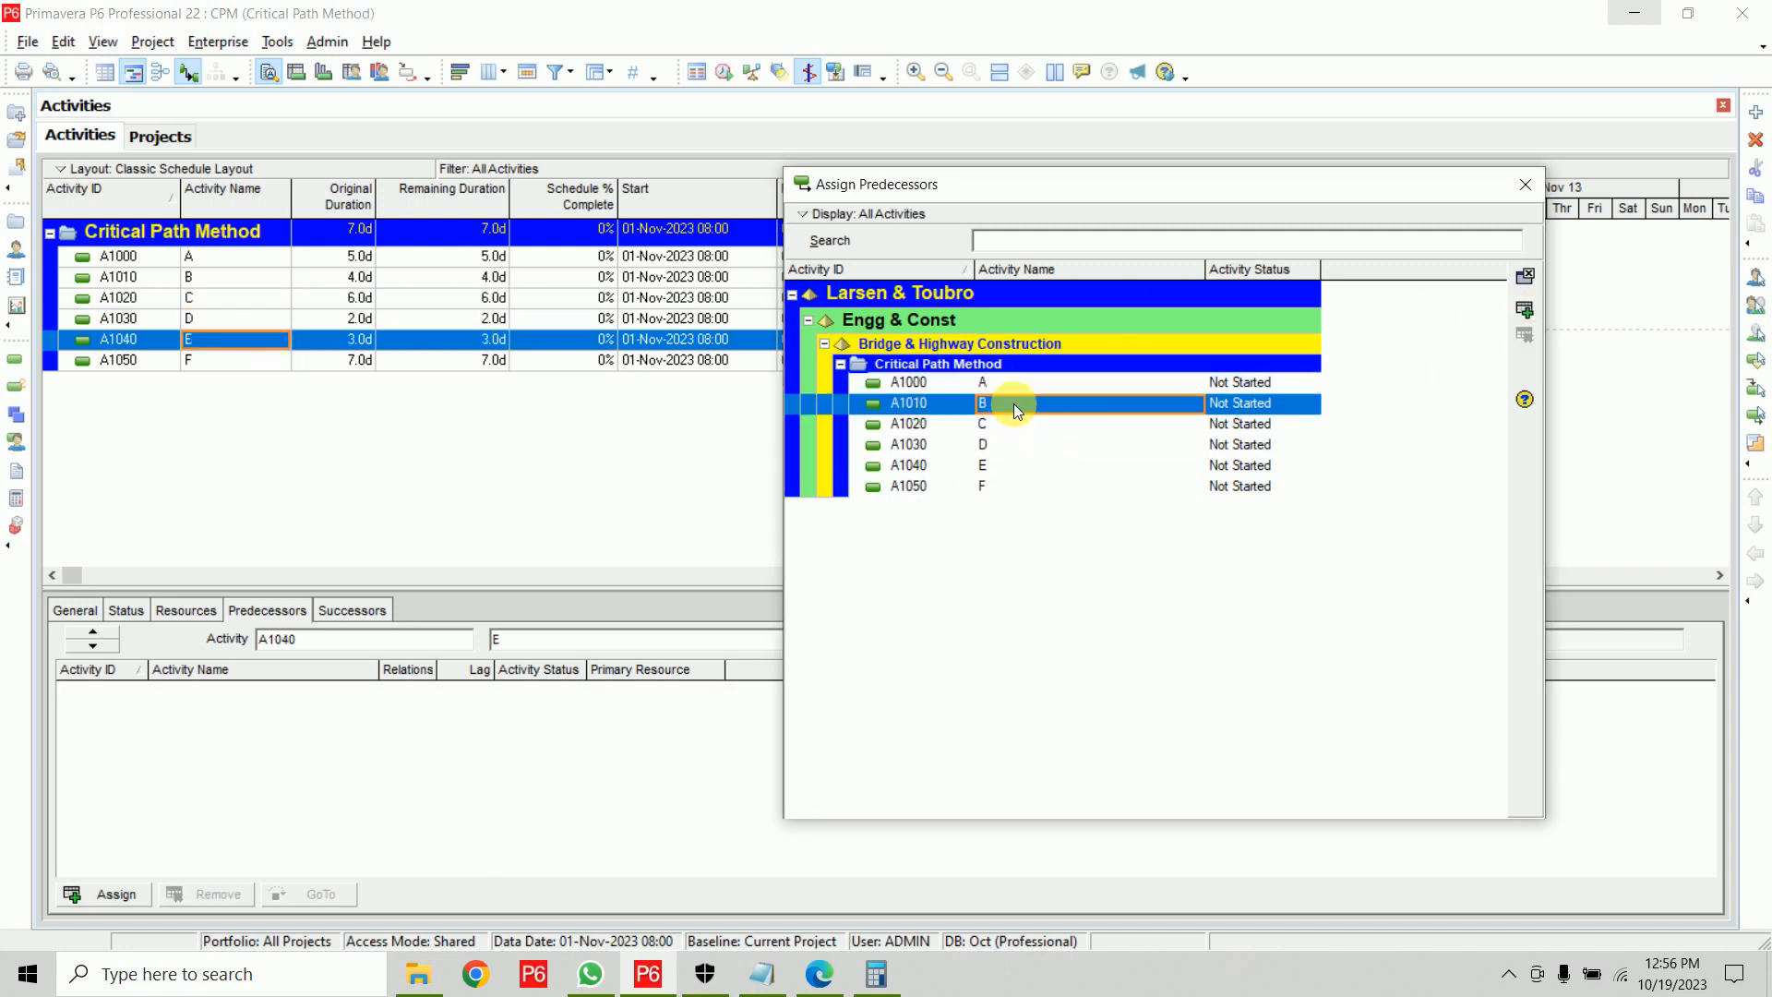
left_click(1006, 424, "ctrl")
left_click(1523, 312)
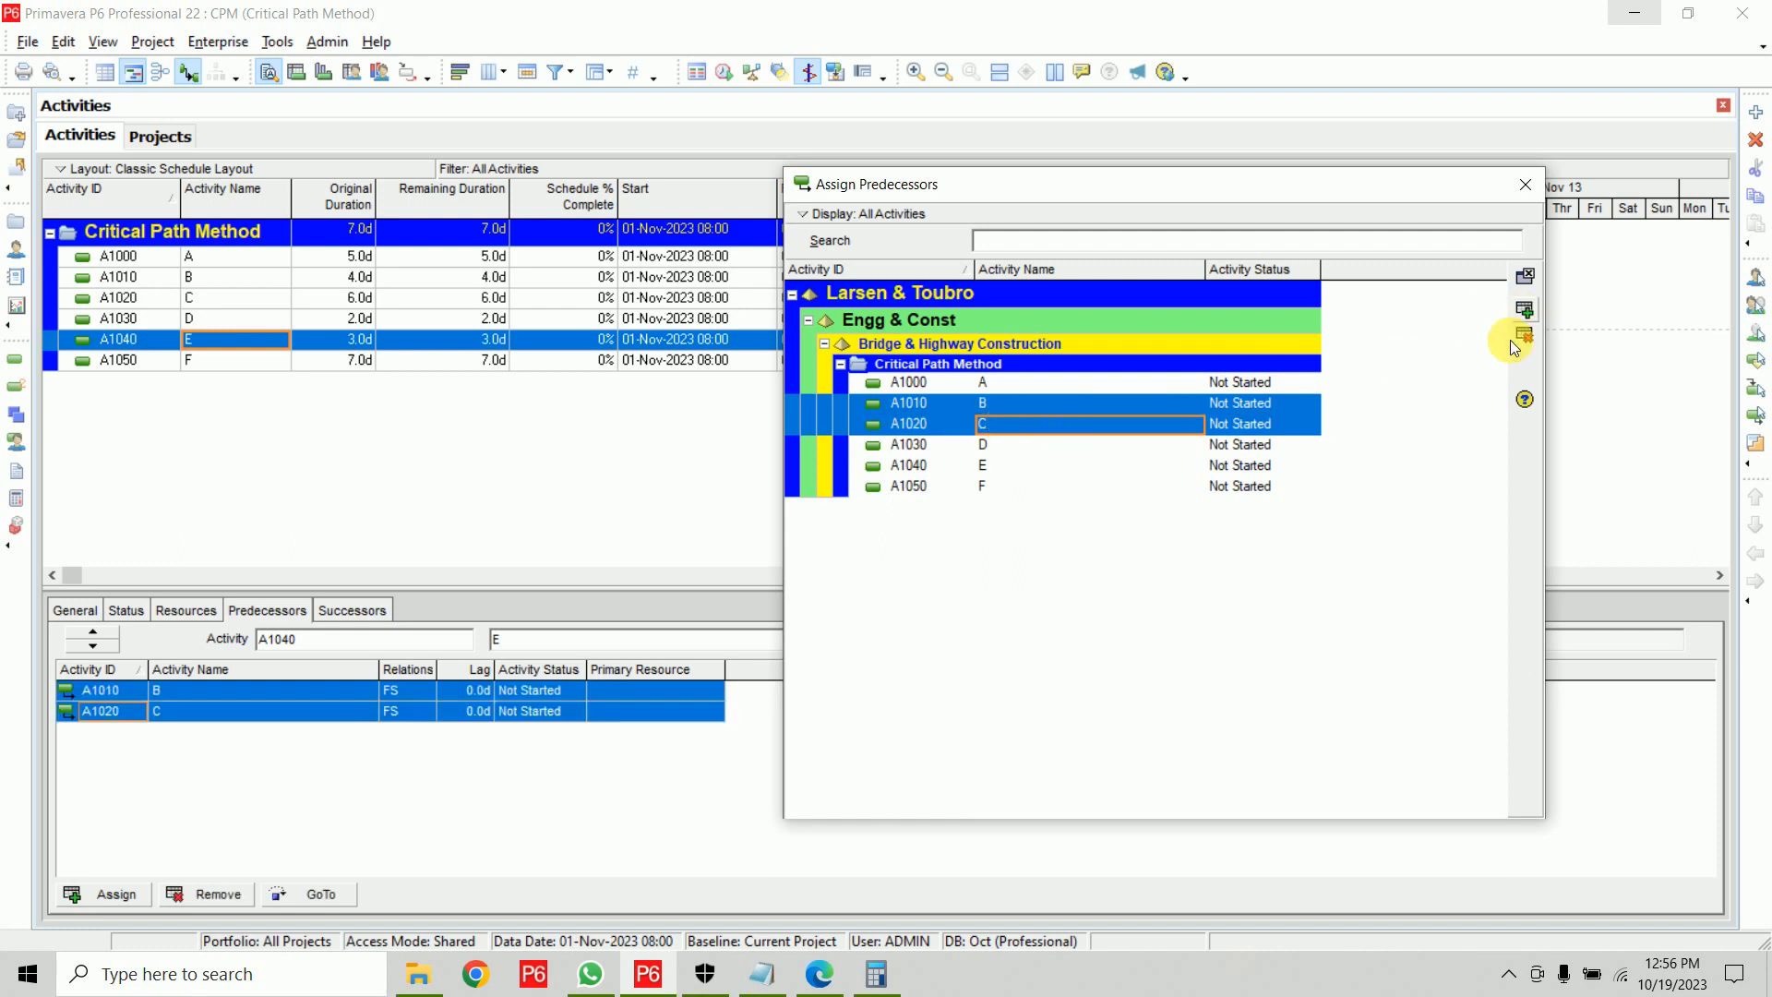
Assign activities D and E as predecessors of activity F, and schedule the project
left_click(241, 359)
left_click(999, 446)
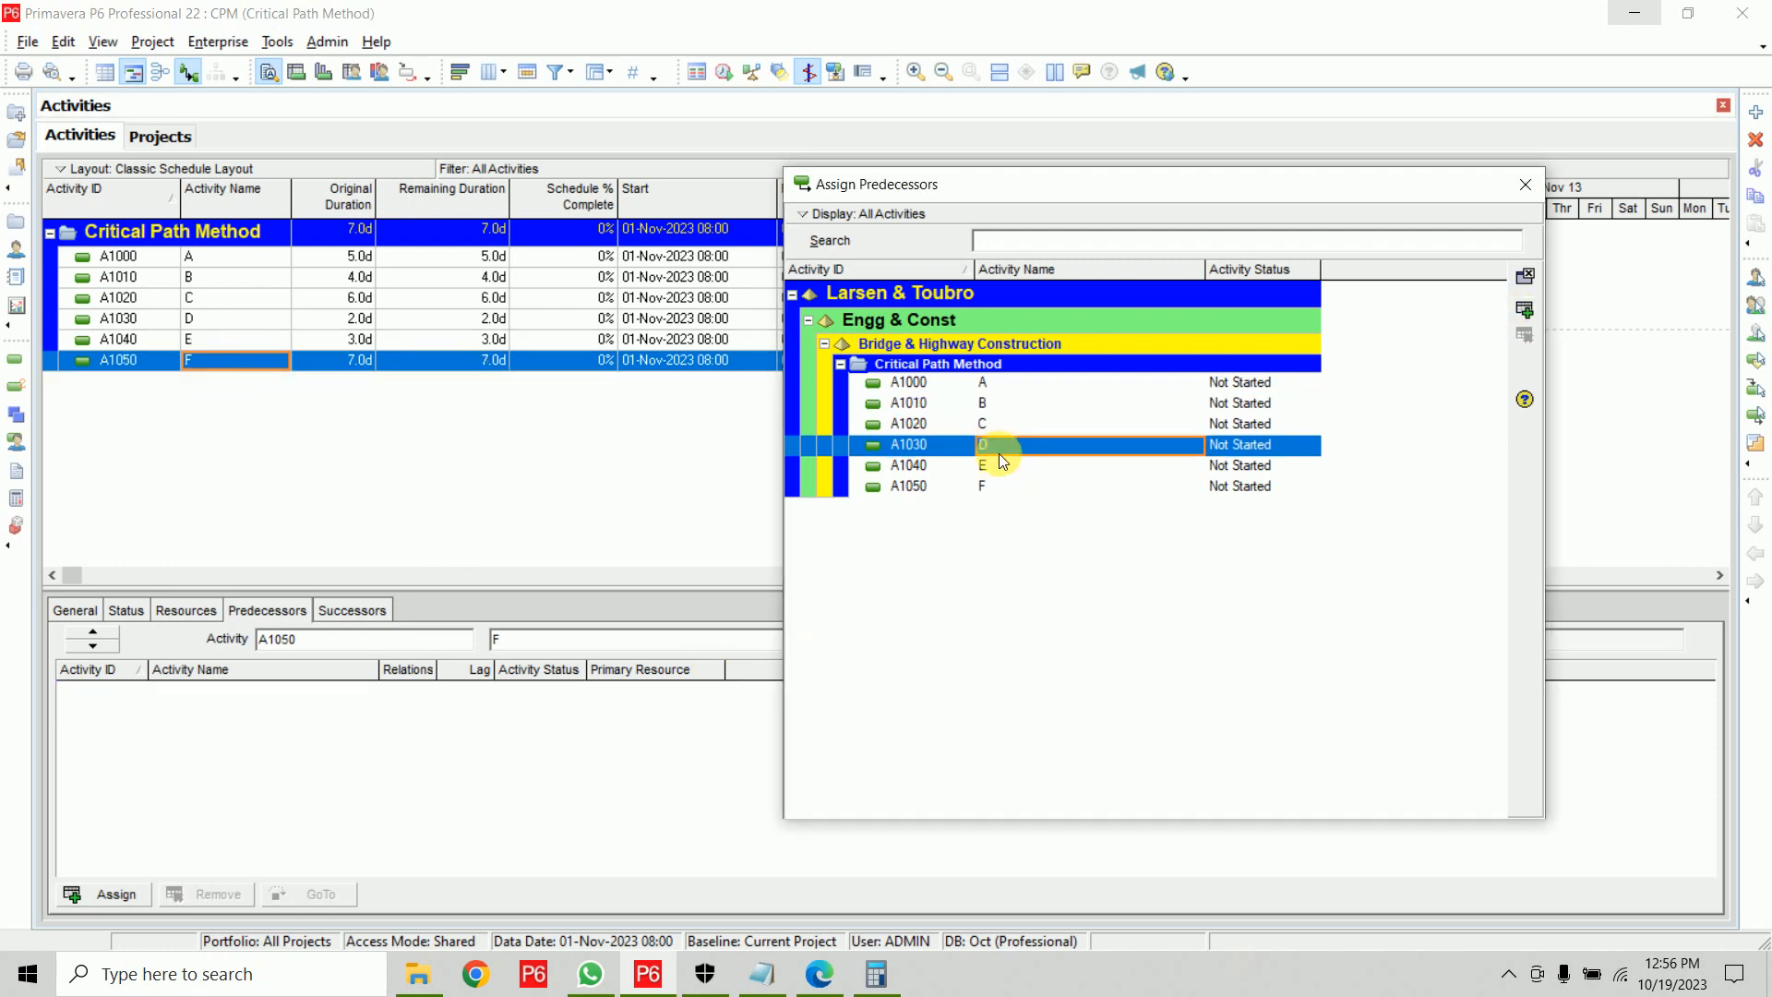
left_click(1000, 466, "ctrl")
left_click(1525, 310)
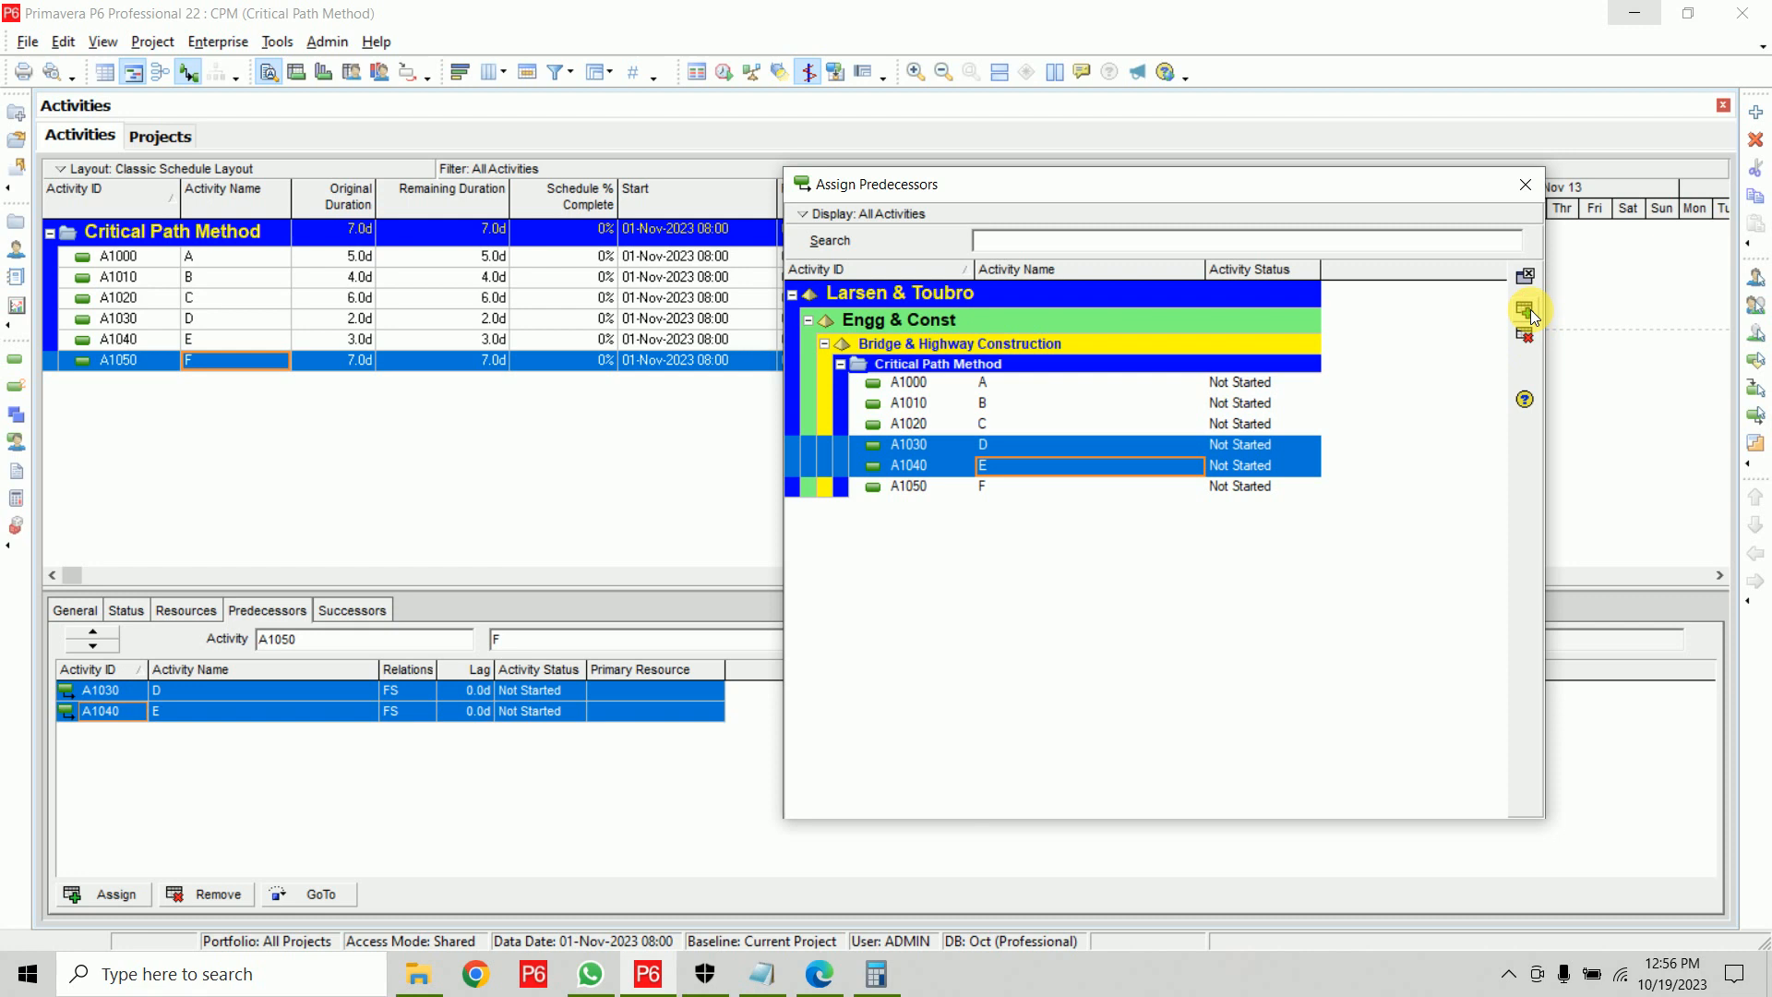
left_click(1525, 184)
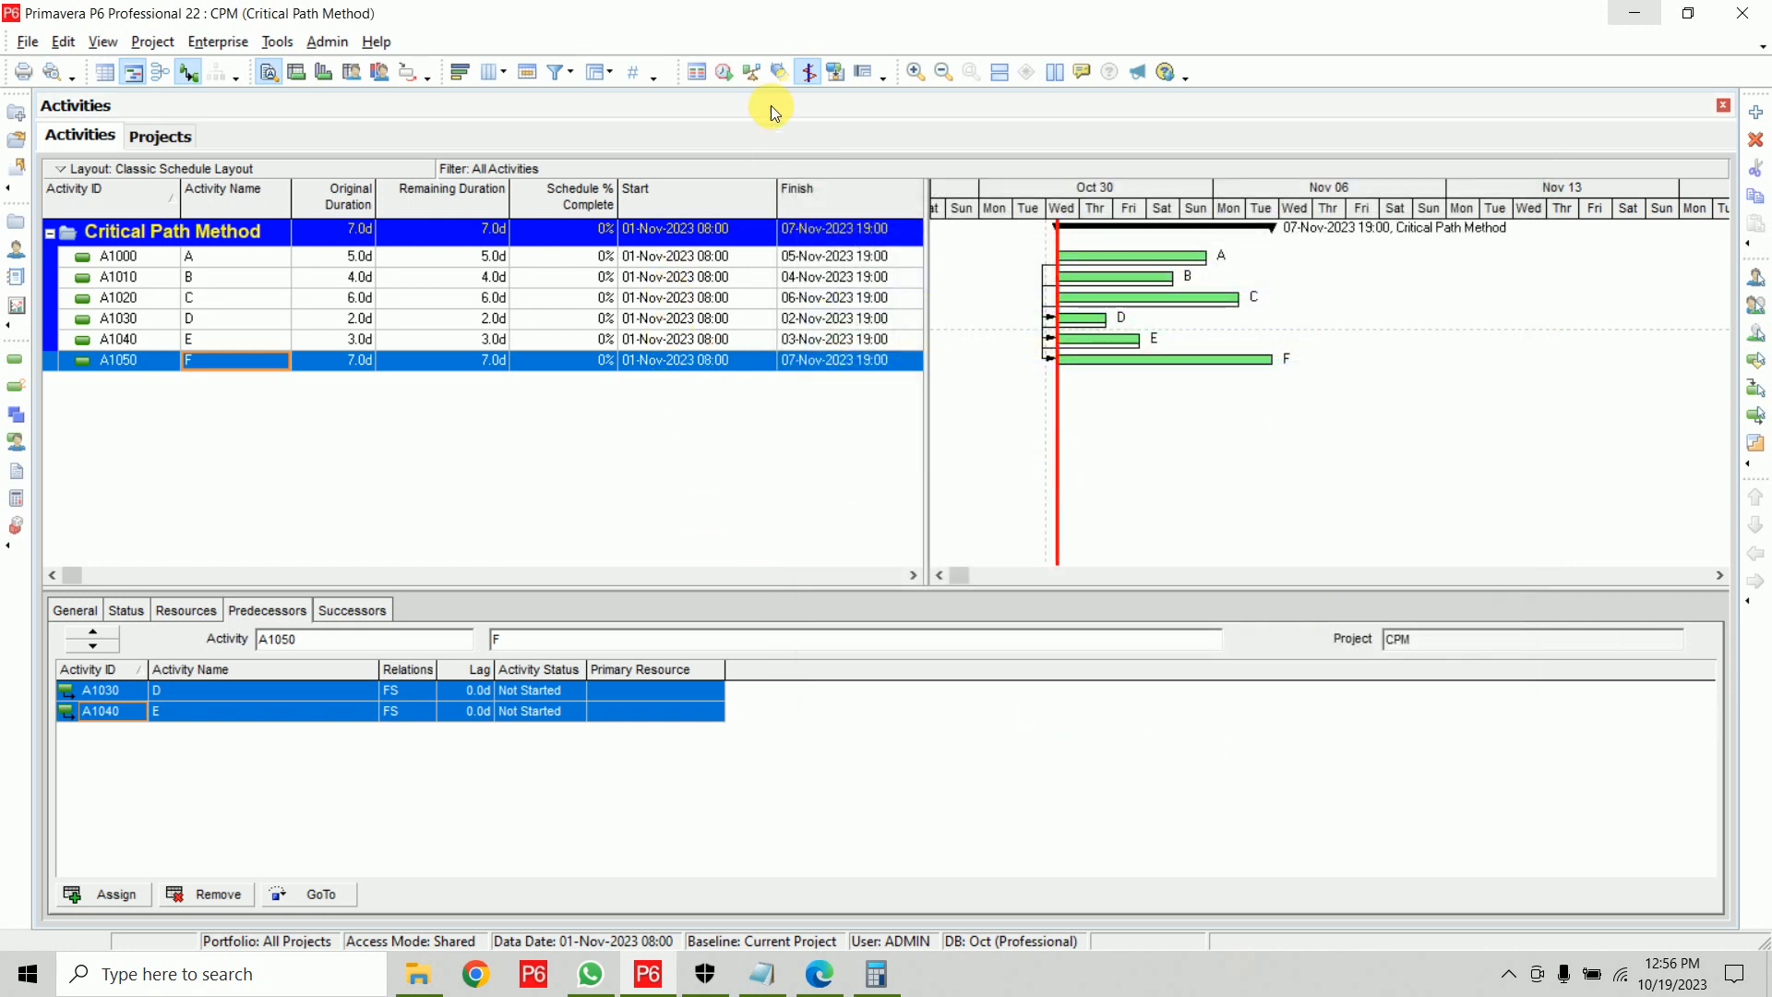
left_click(724, 72)
left_click(1074, 421)
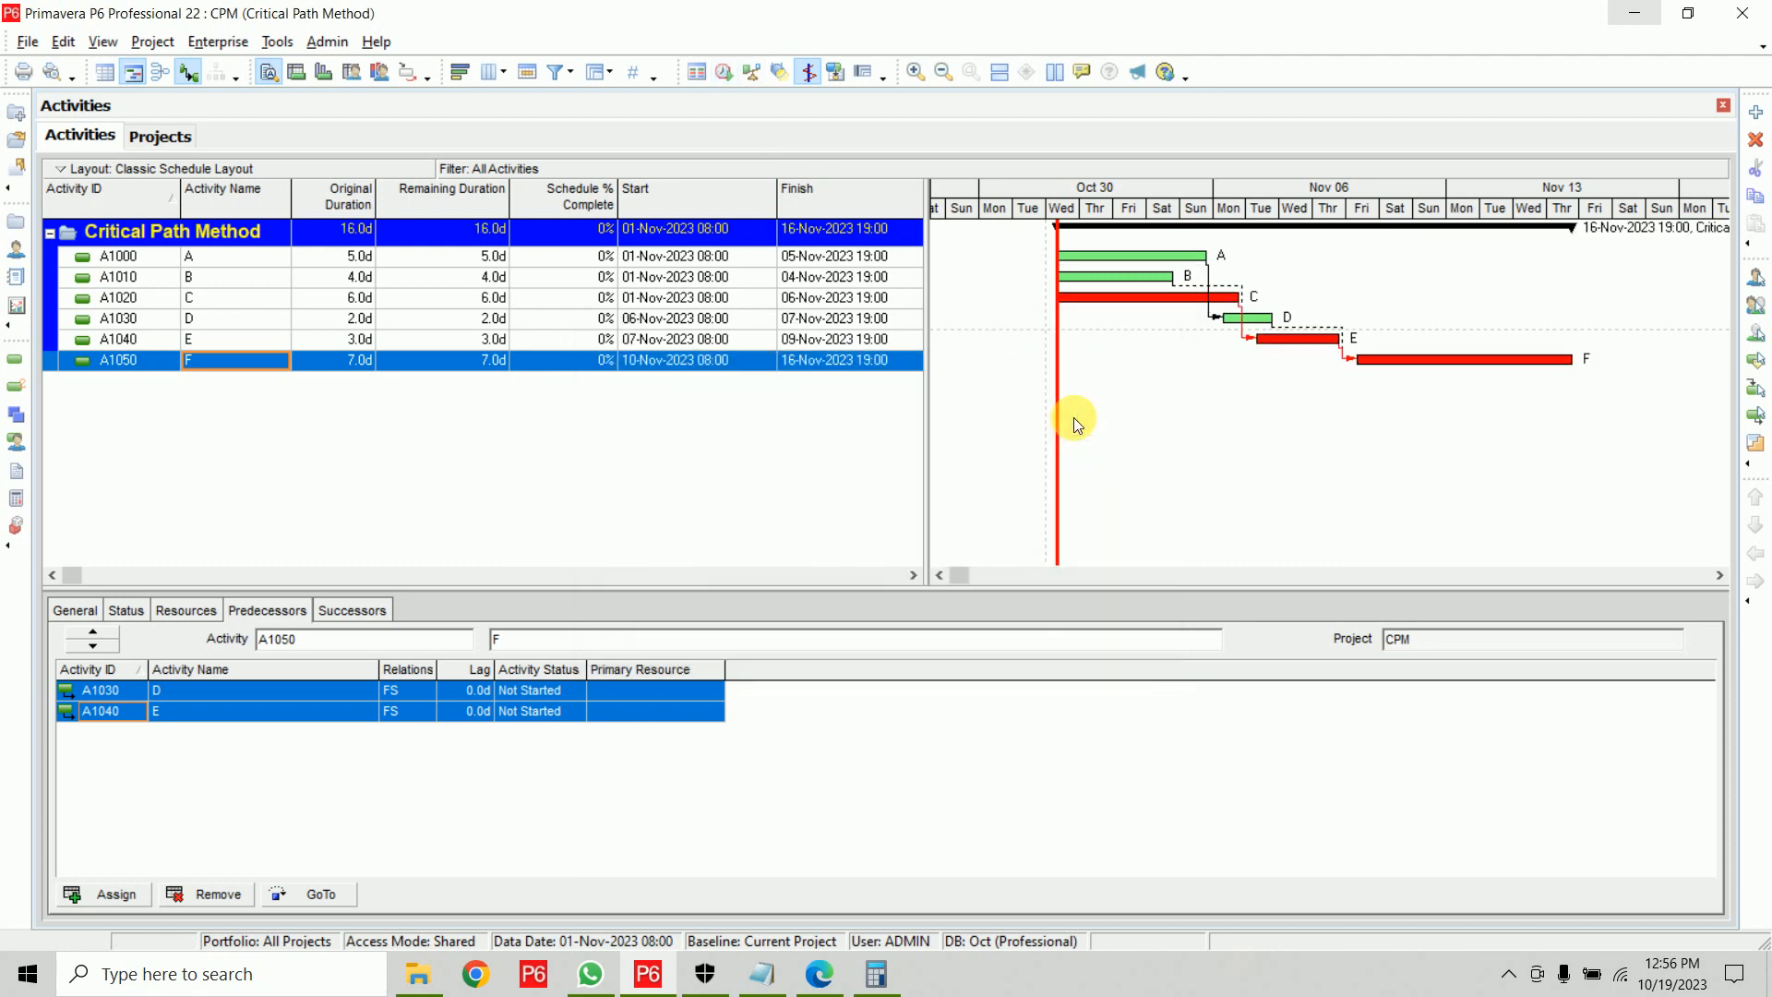
Examine the project's overall duration and the total float of activities A, B and D alongside the Gantt chart
left_click(362, 235)
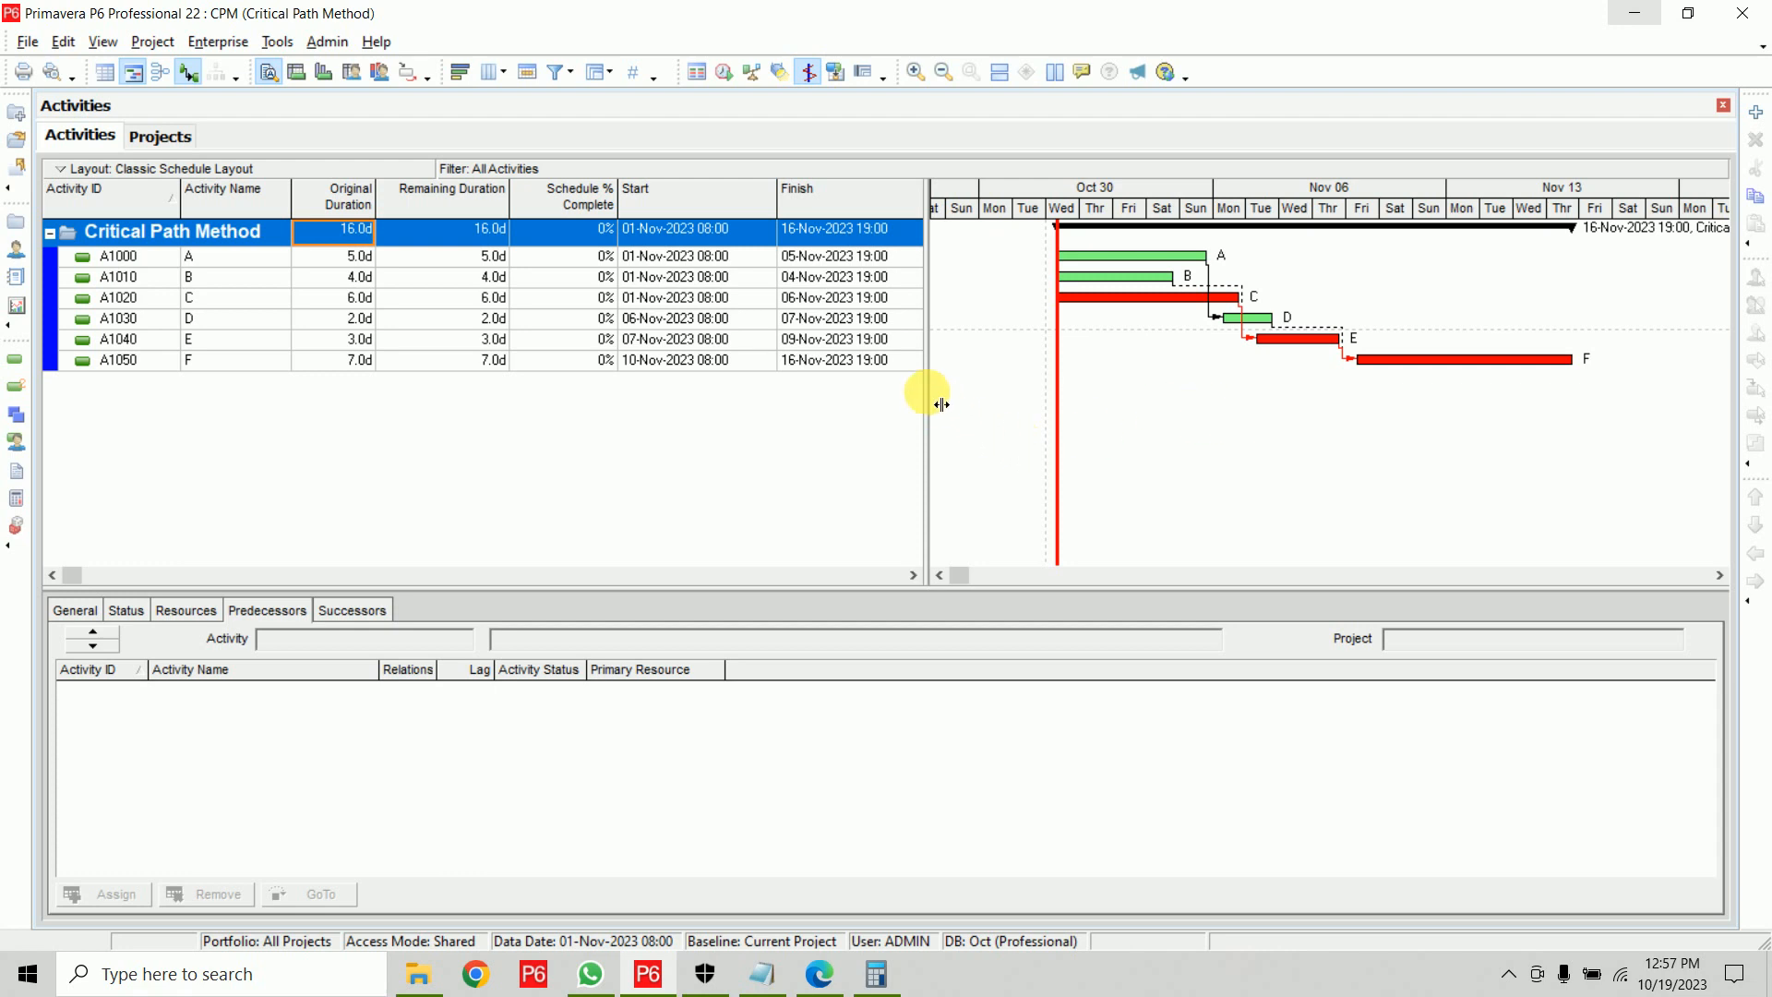
left_click_drag(942, 404, 1080, 388)
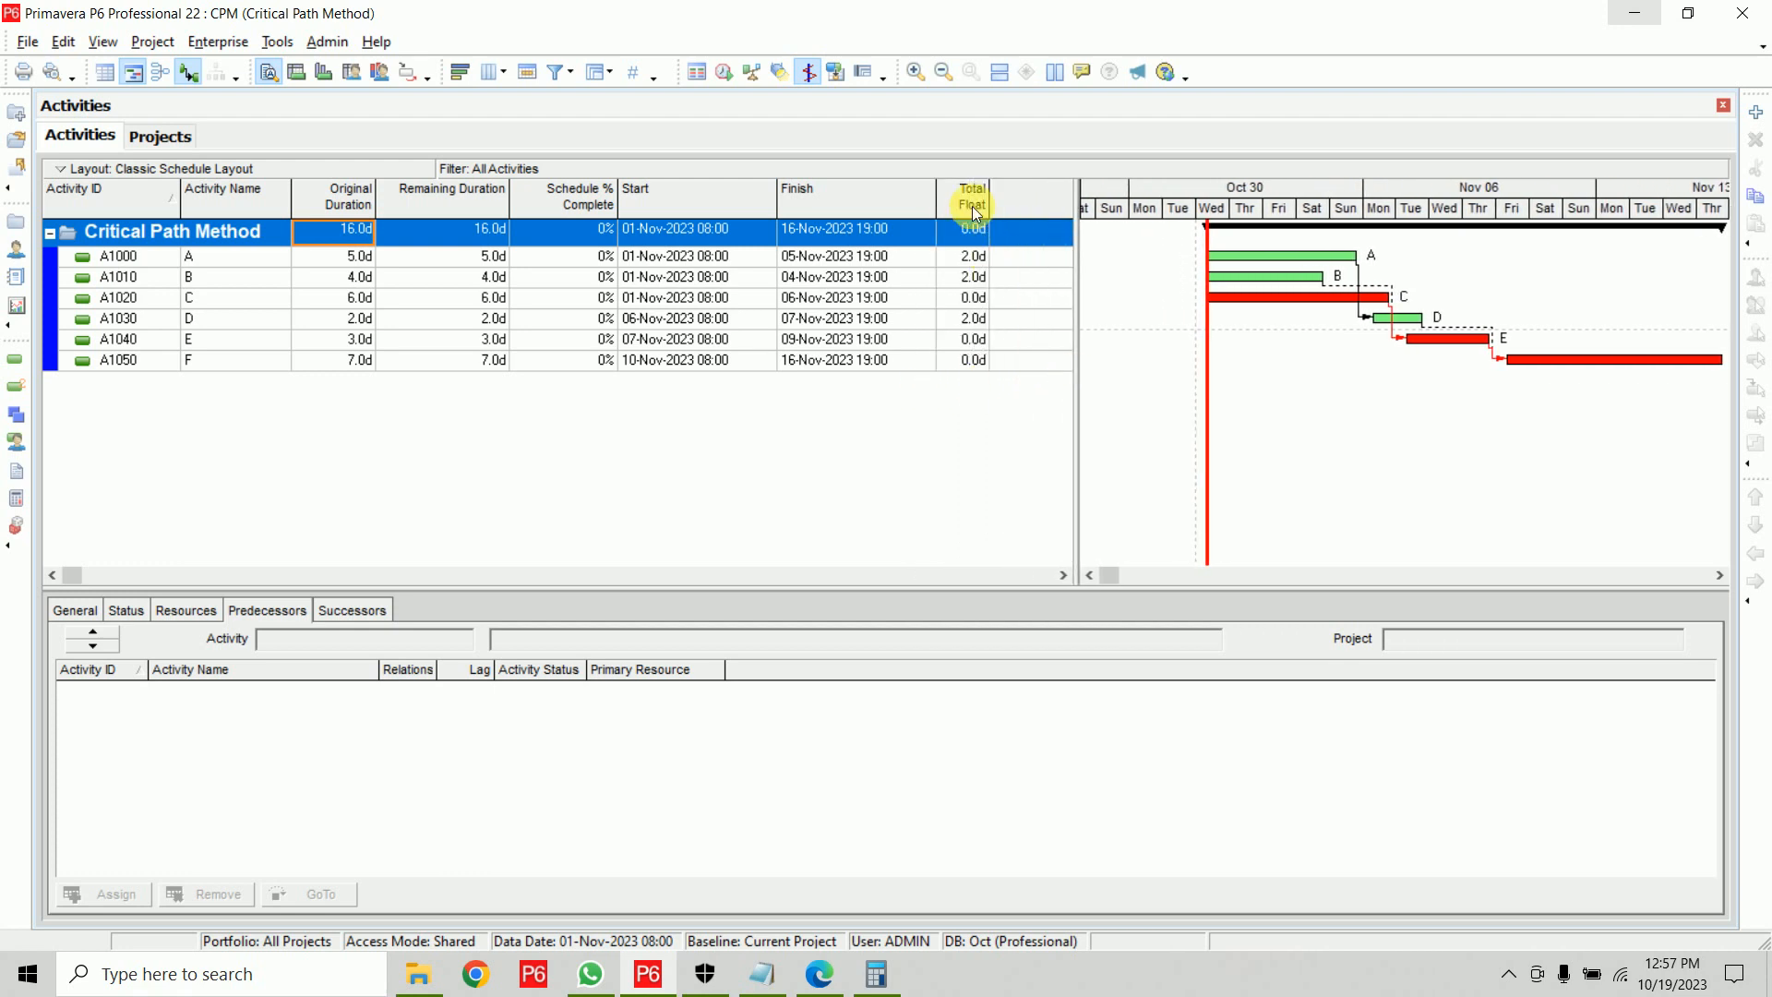
left_click(978, 258)
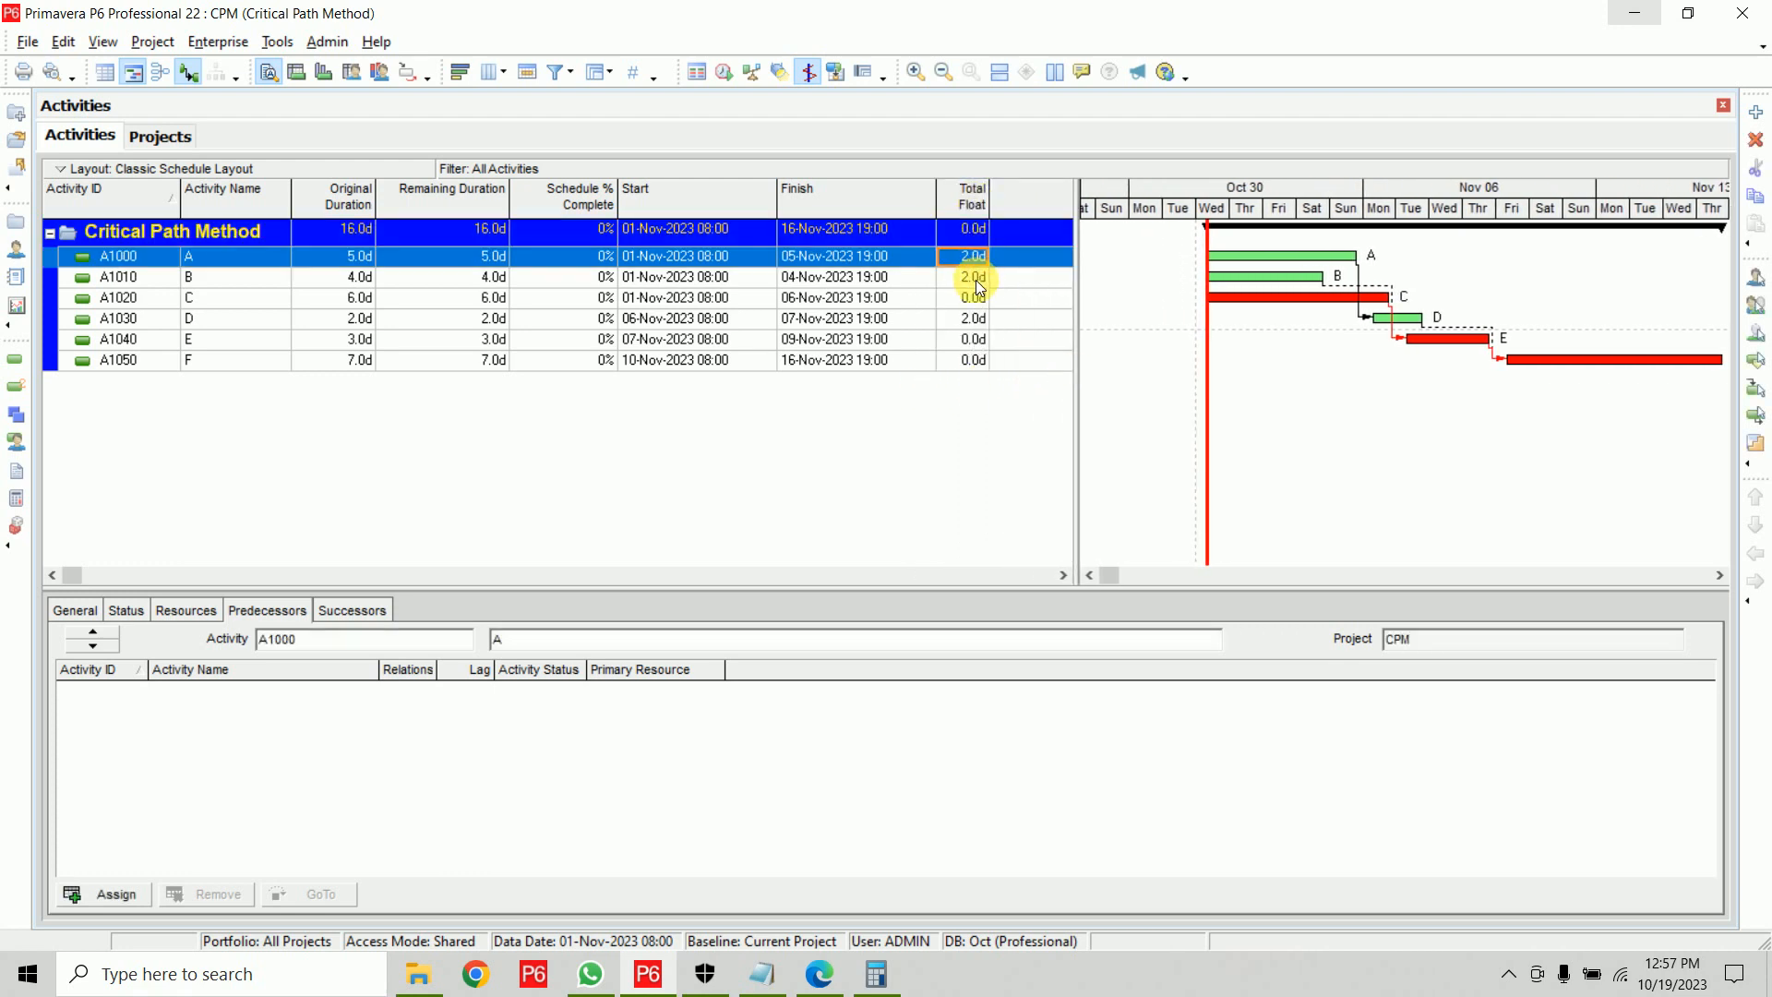
left_click(975, 279)
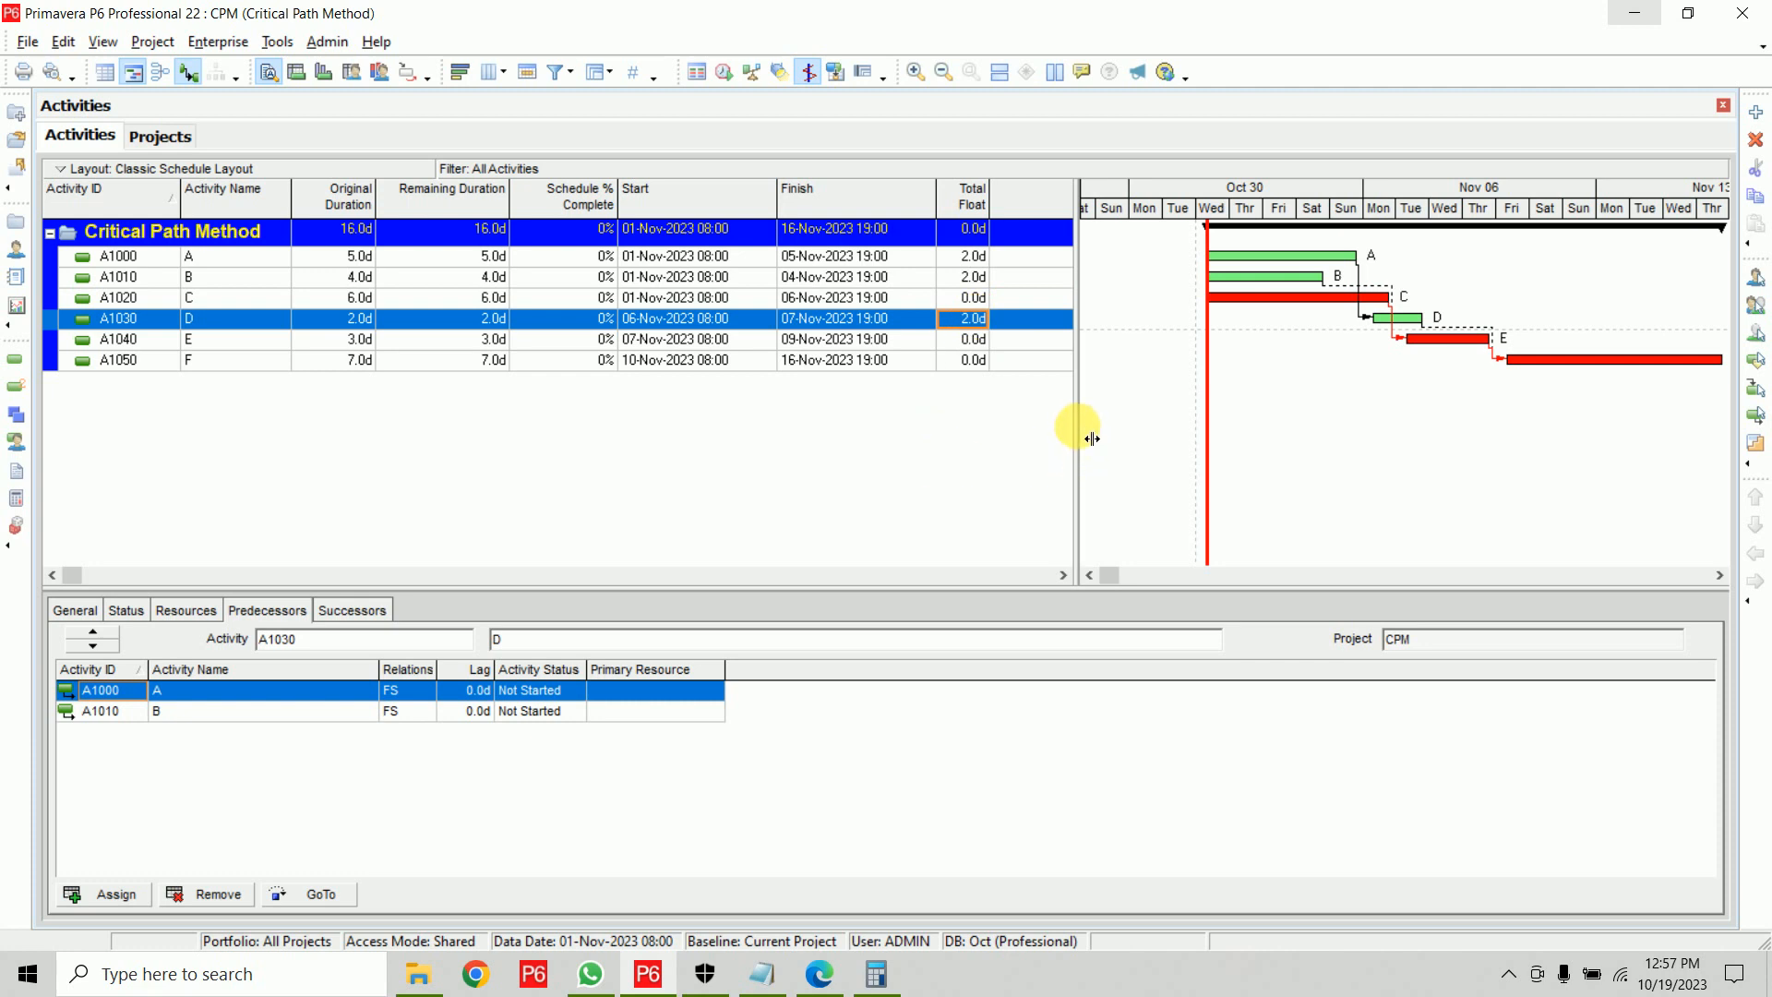
left_click_drag(1076, 427, 1118, 427)
left_click_drag(1661, 208, 1594, 213)
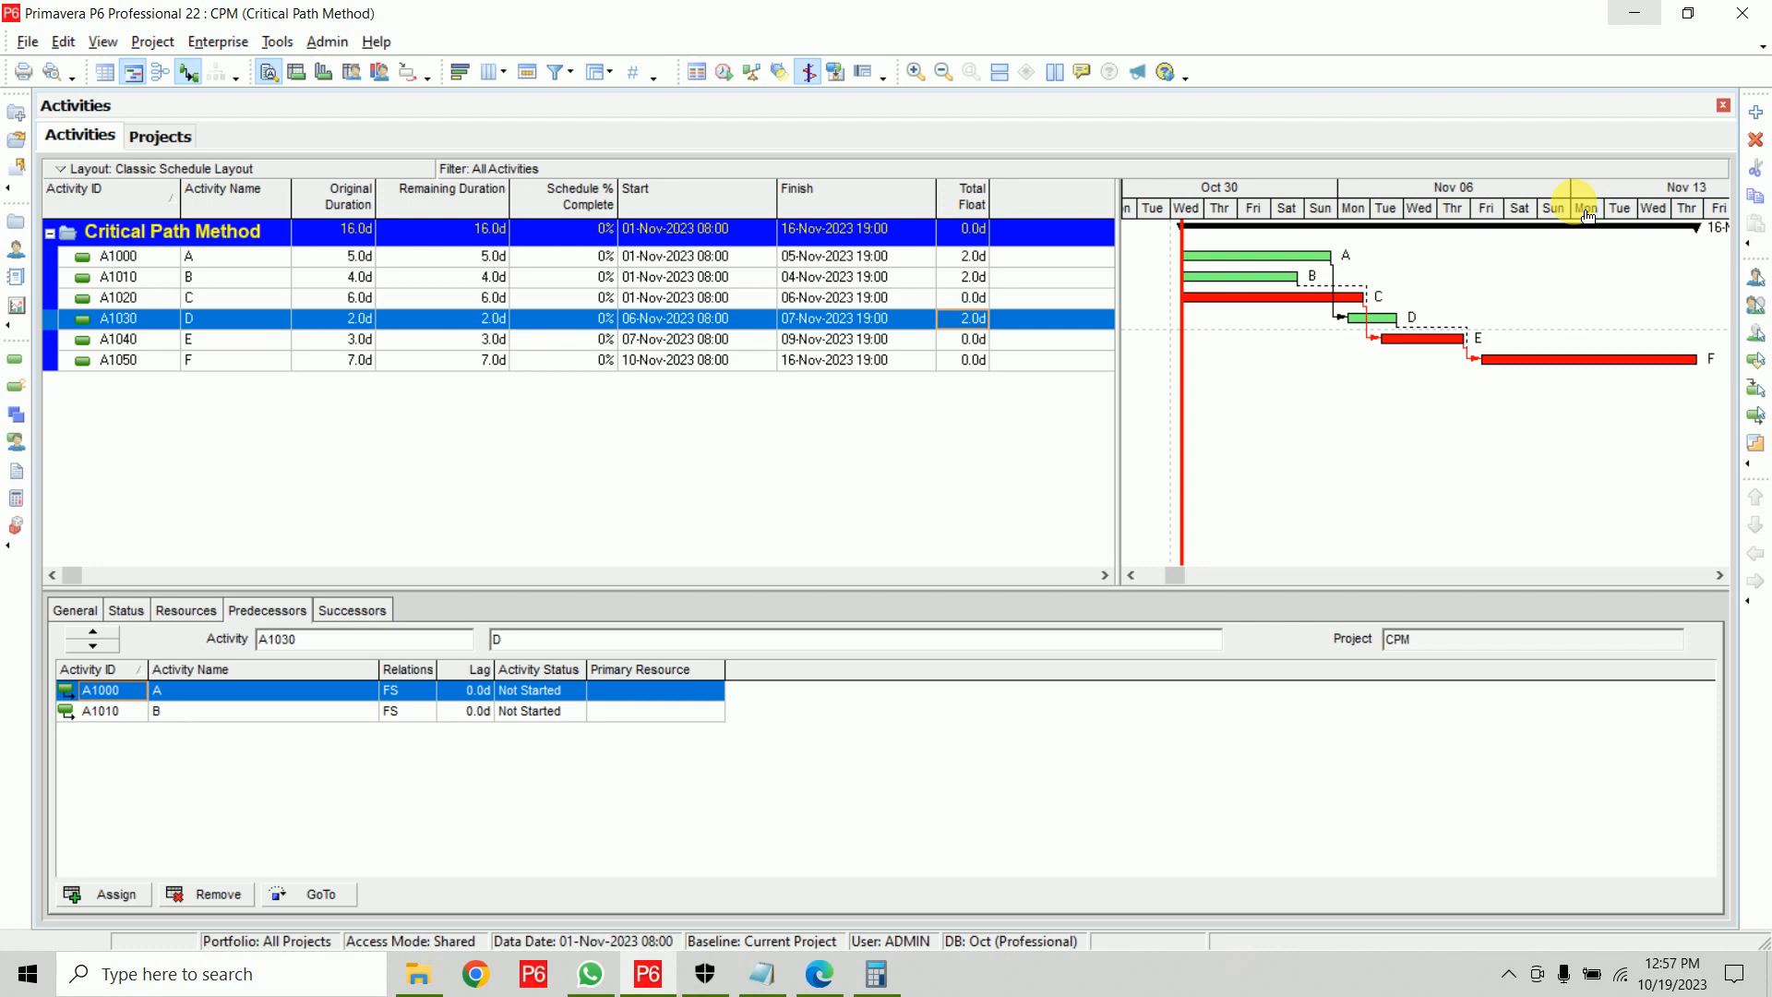
Add a Free Float column directly after Total Float in the activity table
right_click(1021, 205)
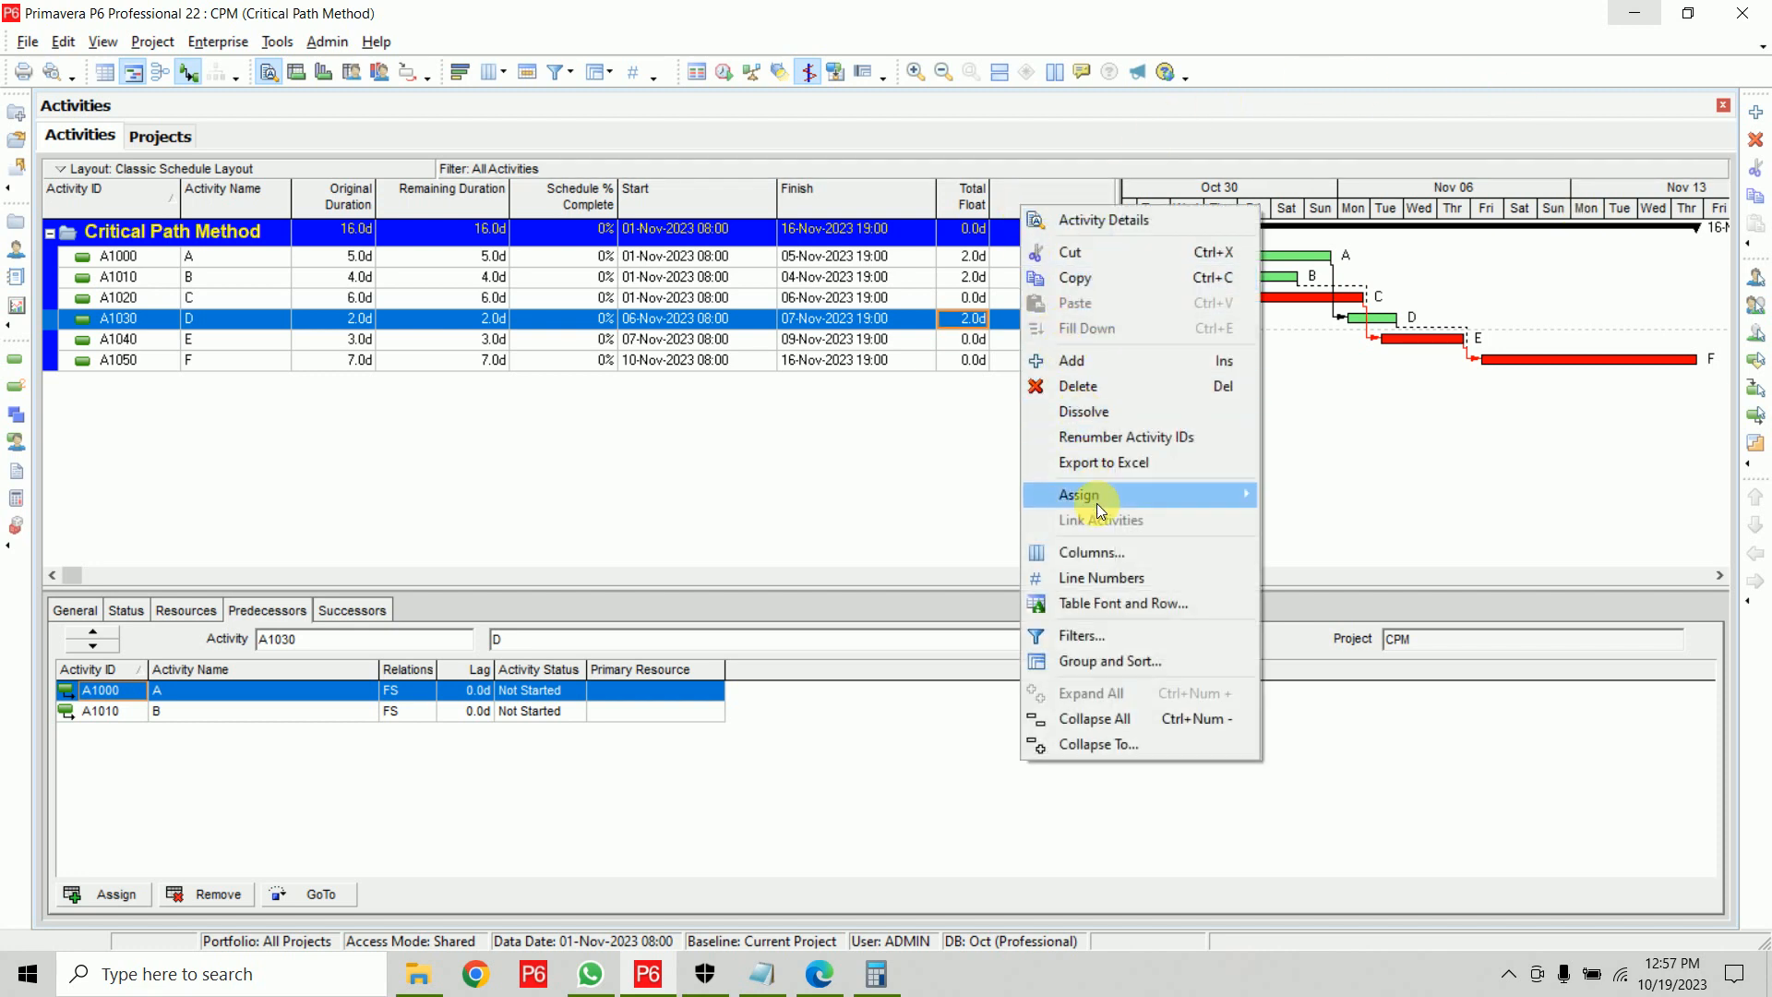
left_click(1102, 550)
right_click(644, 208)
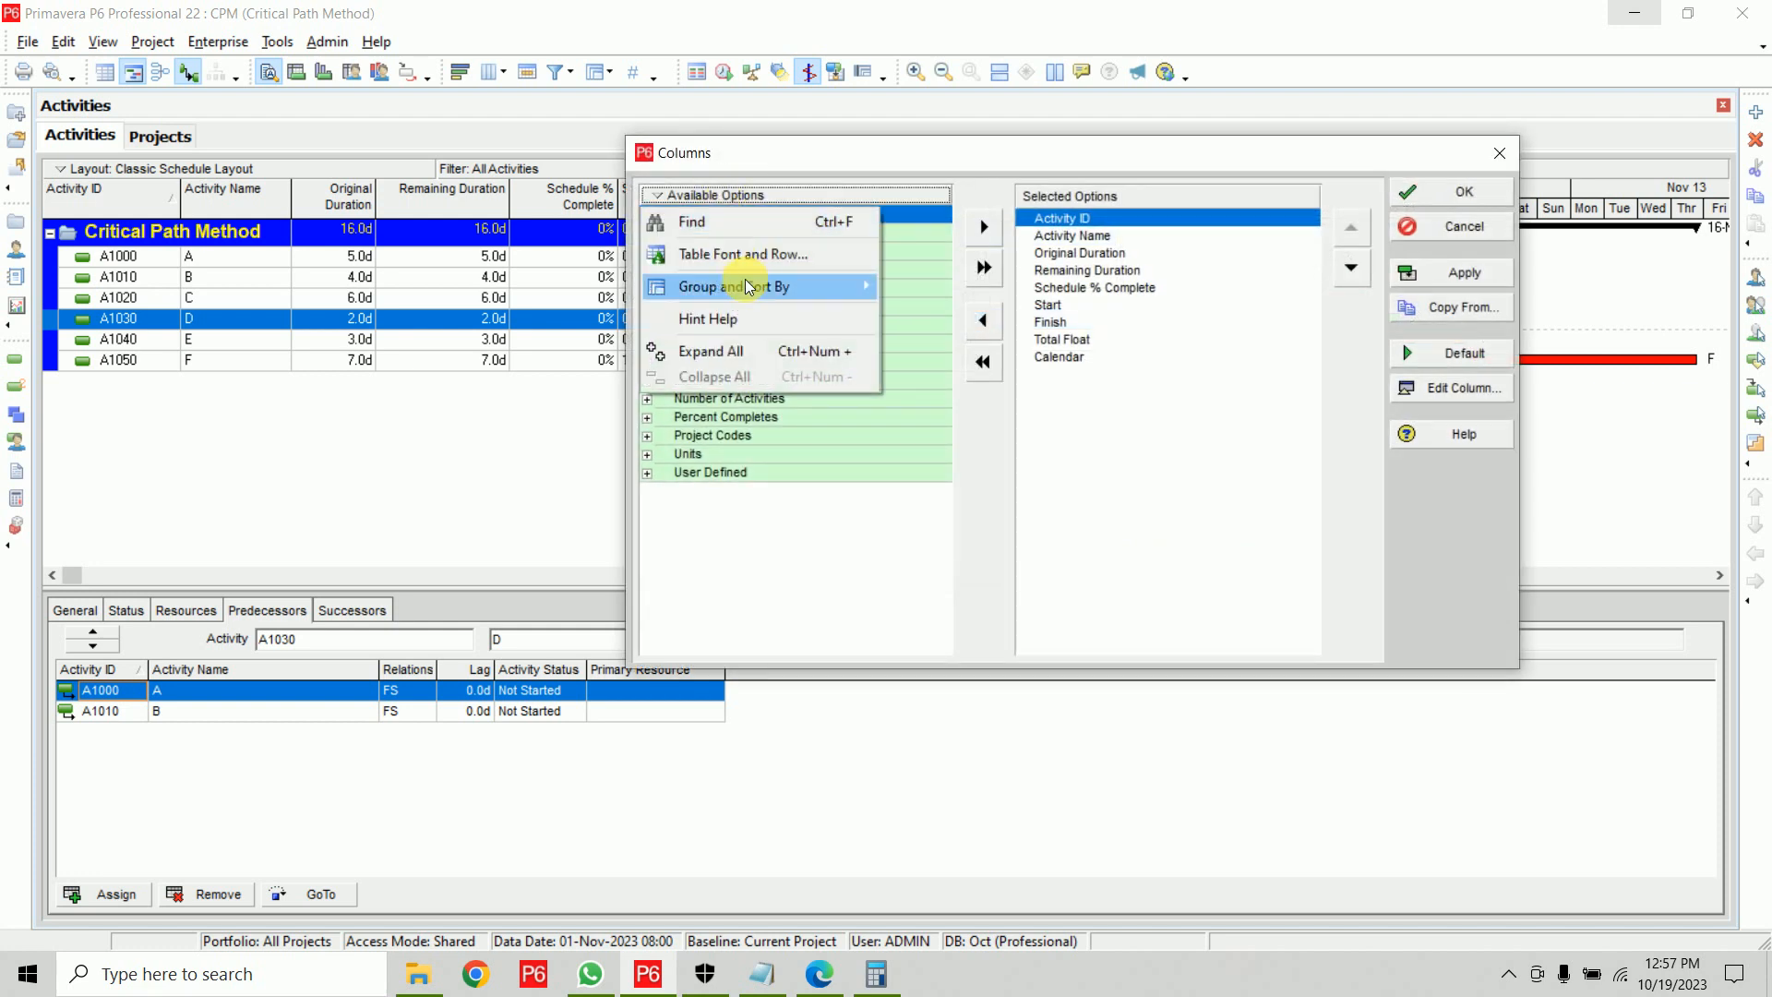
left_click(917, 310)
left_click_drag(940, 241, 932, 434)
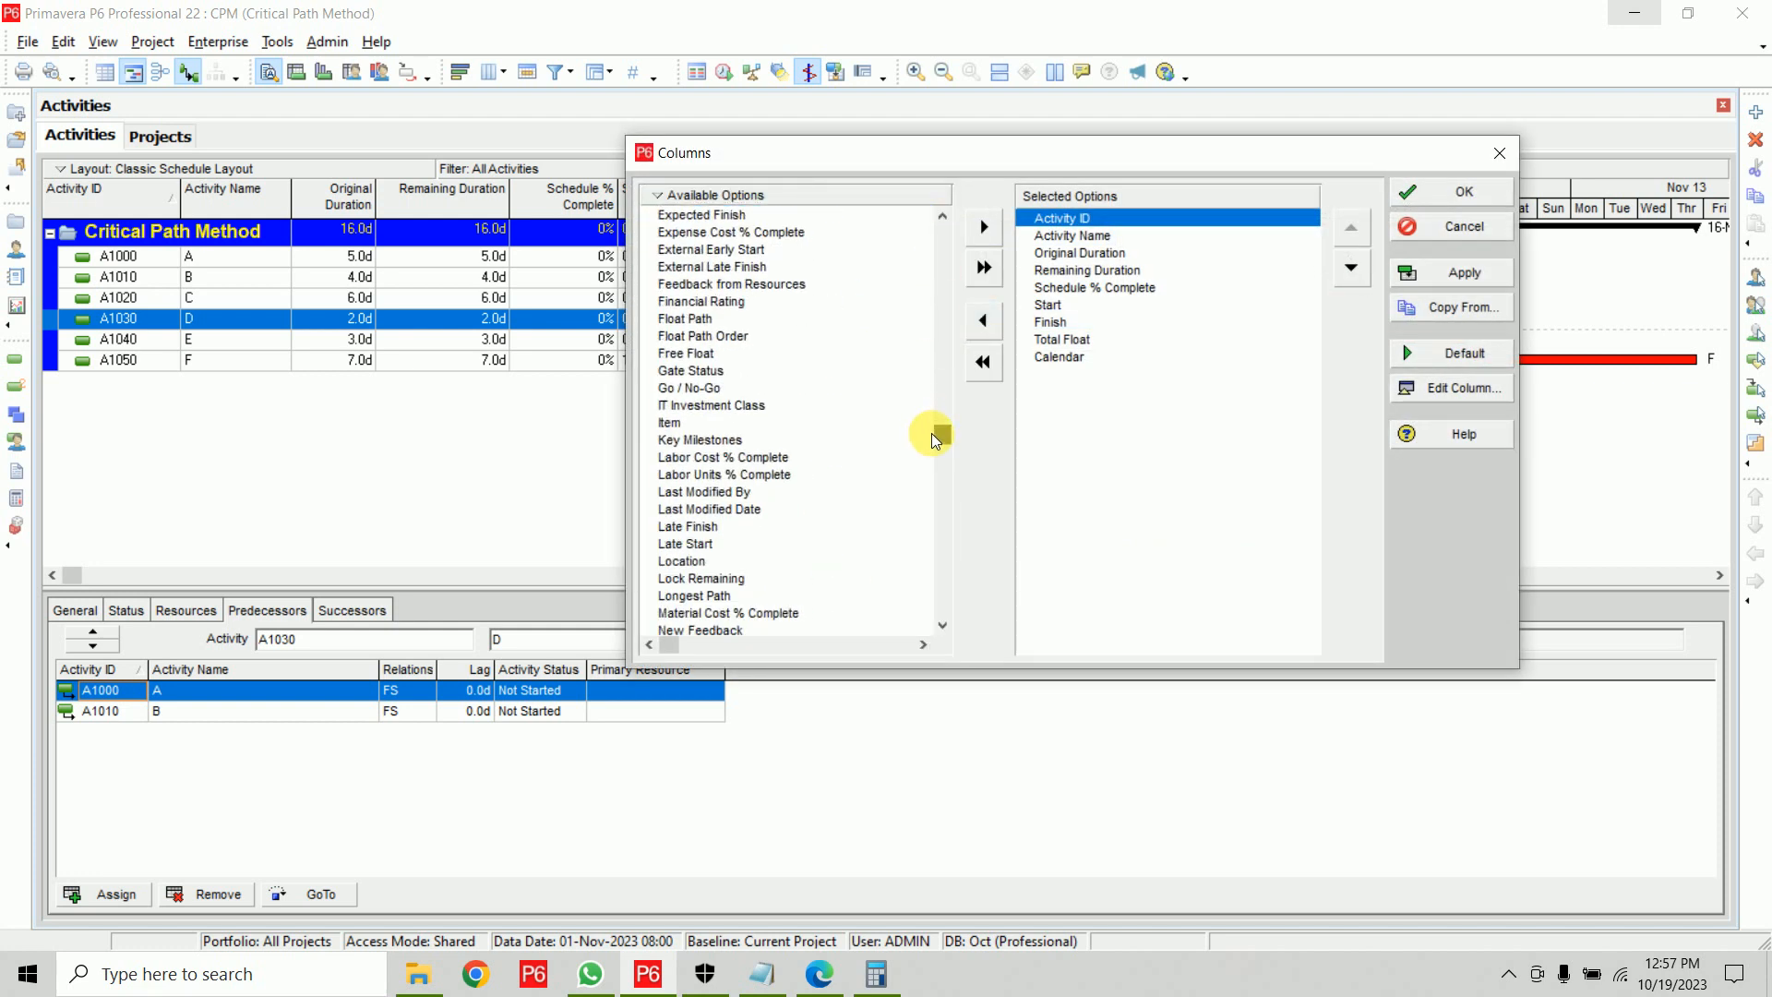
left_click(688, 354)
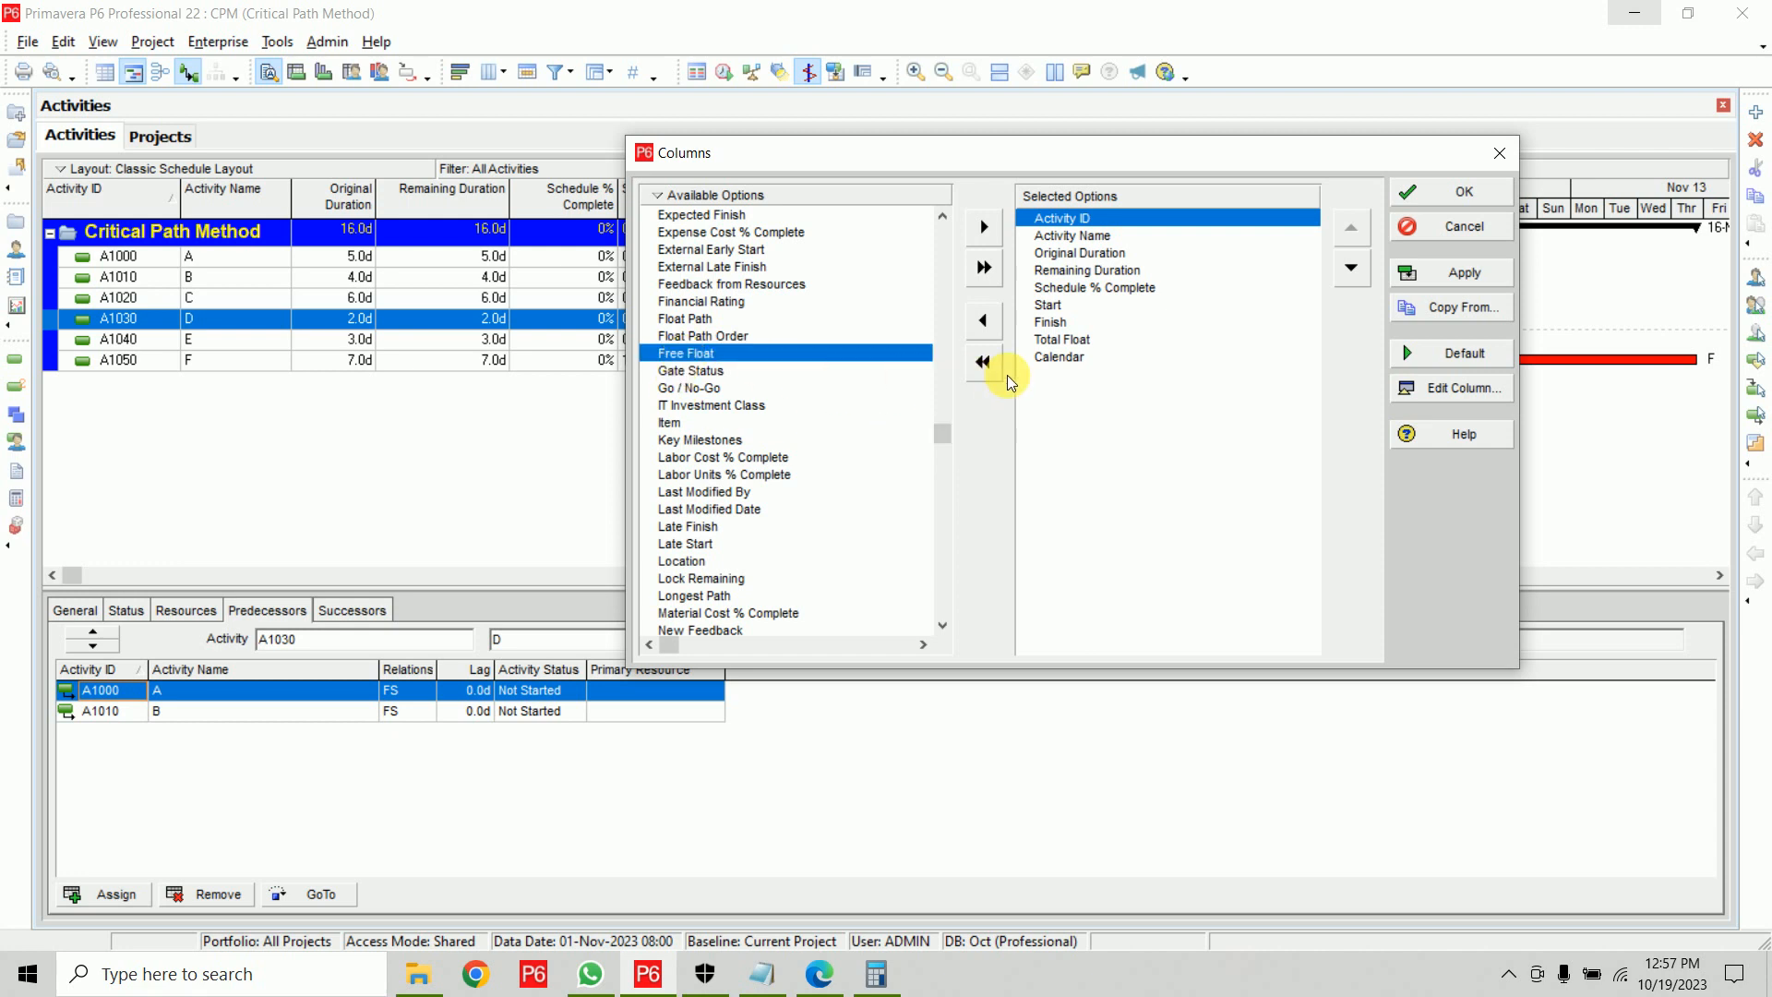
left_click(1062, 340)
left_click(984, 227)
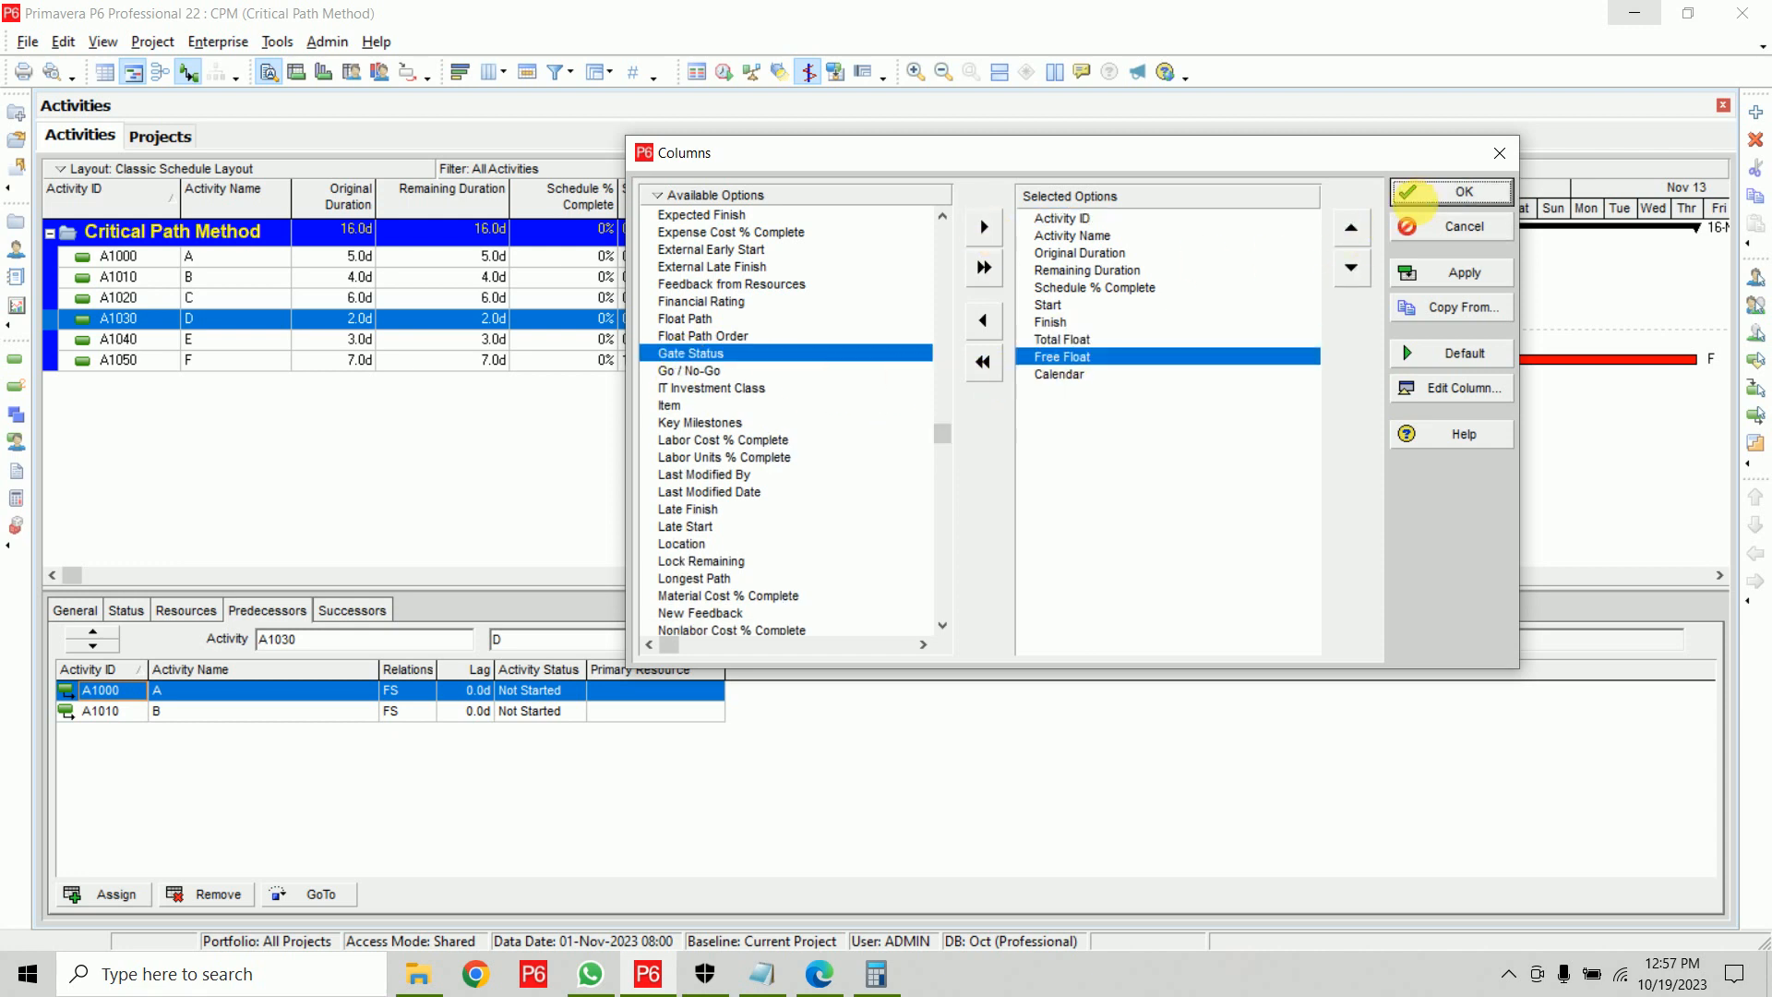
left_click(1417, 191)
Examine the free float of activity B and compare the dates and Gantt bars of activities C, D and E
left_click(1017, 275)
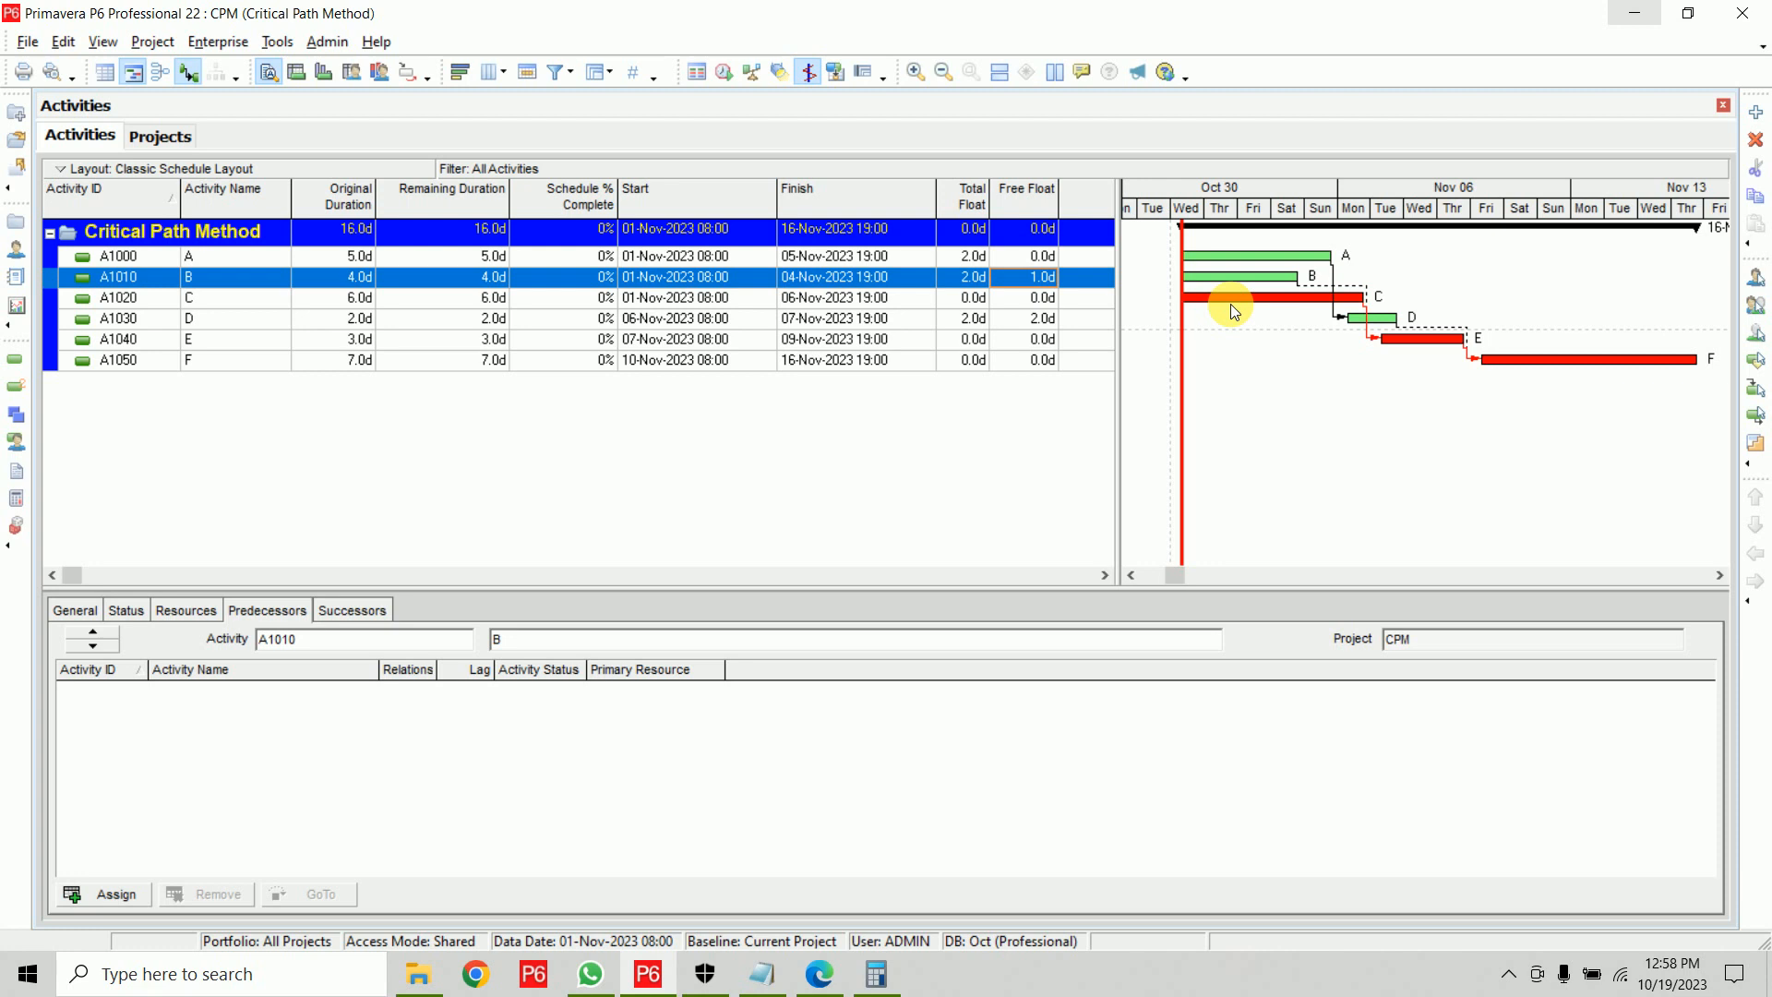
left_click_drag(1120, 375, 773, 394)
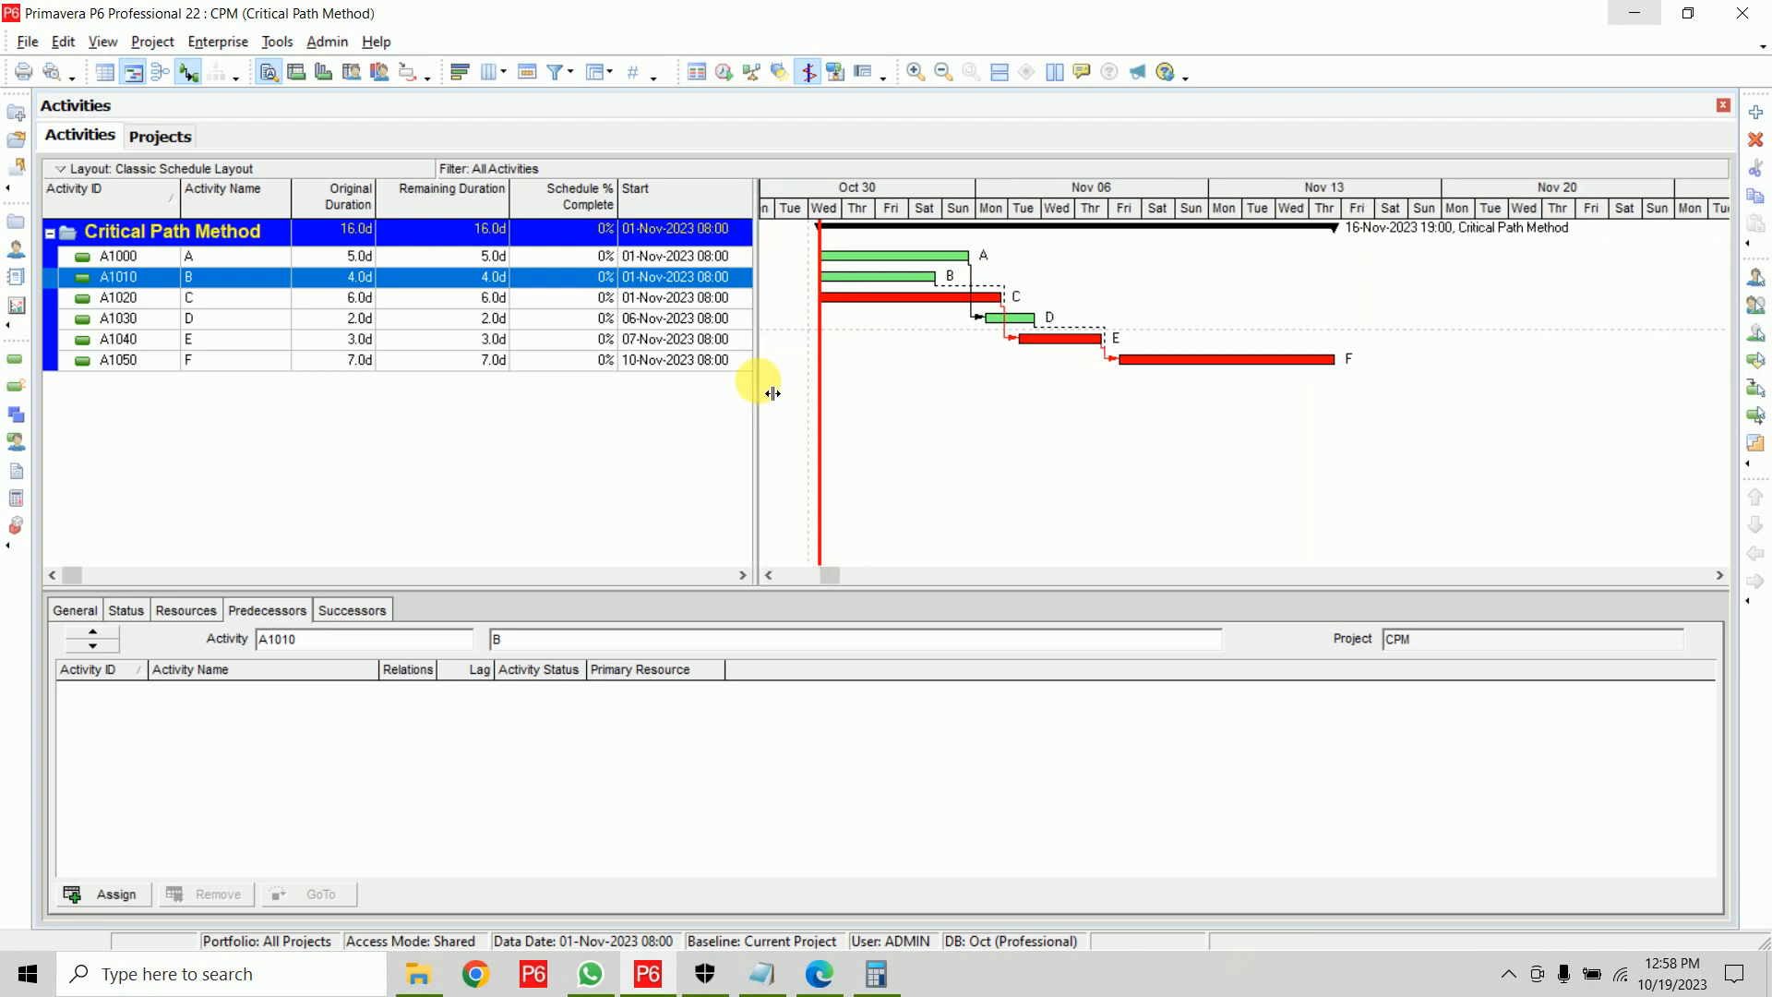
left_click(920, 305)
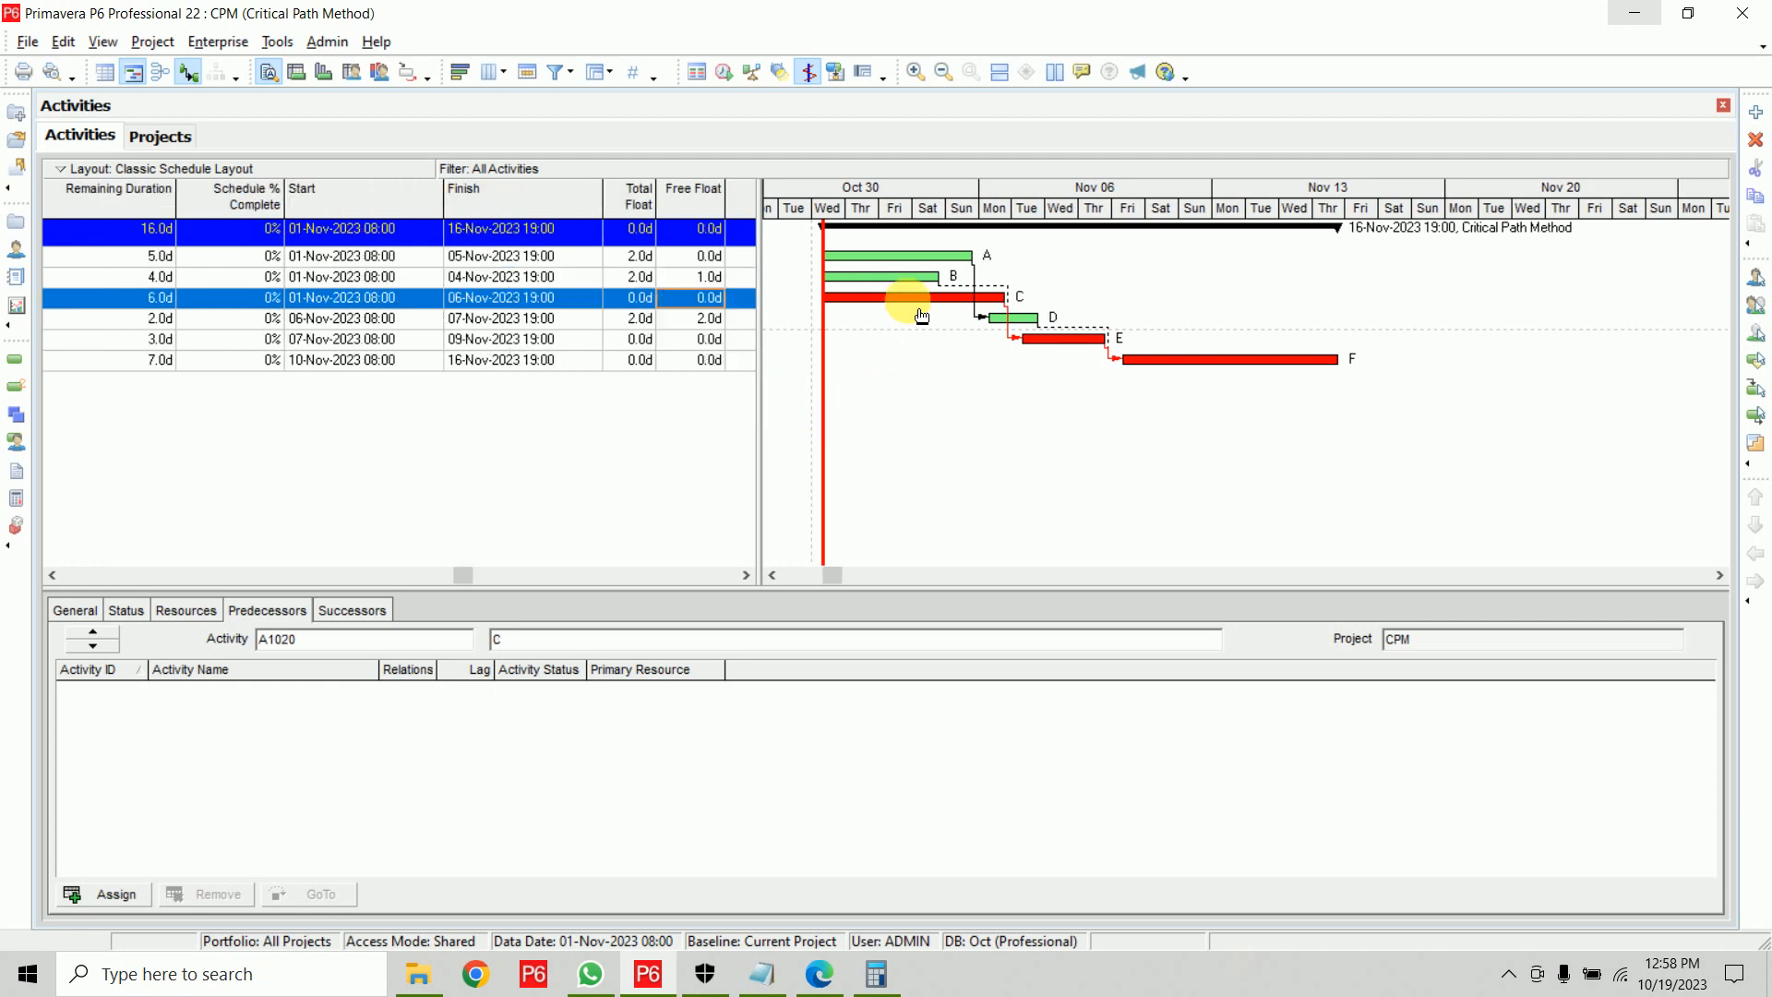
left_click(52, 577)
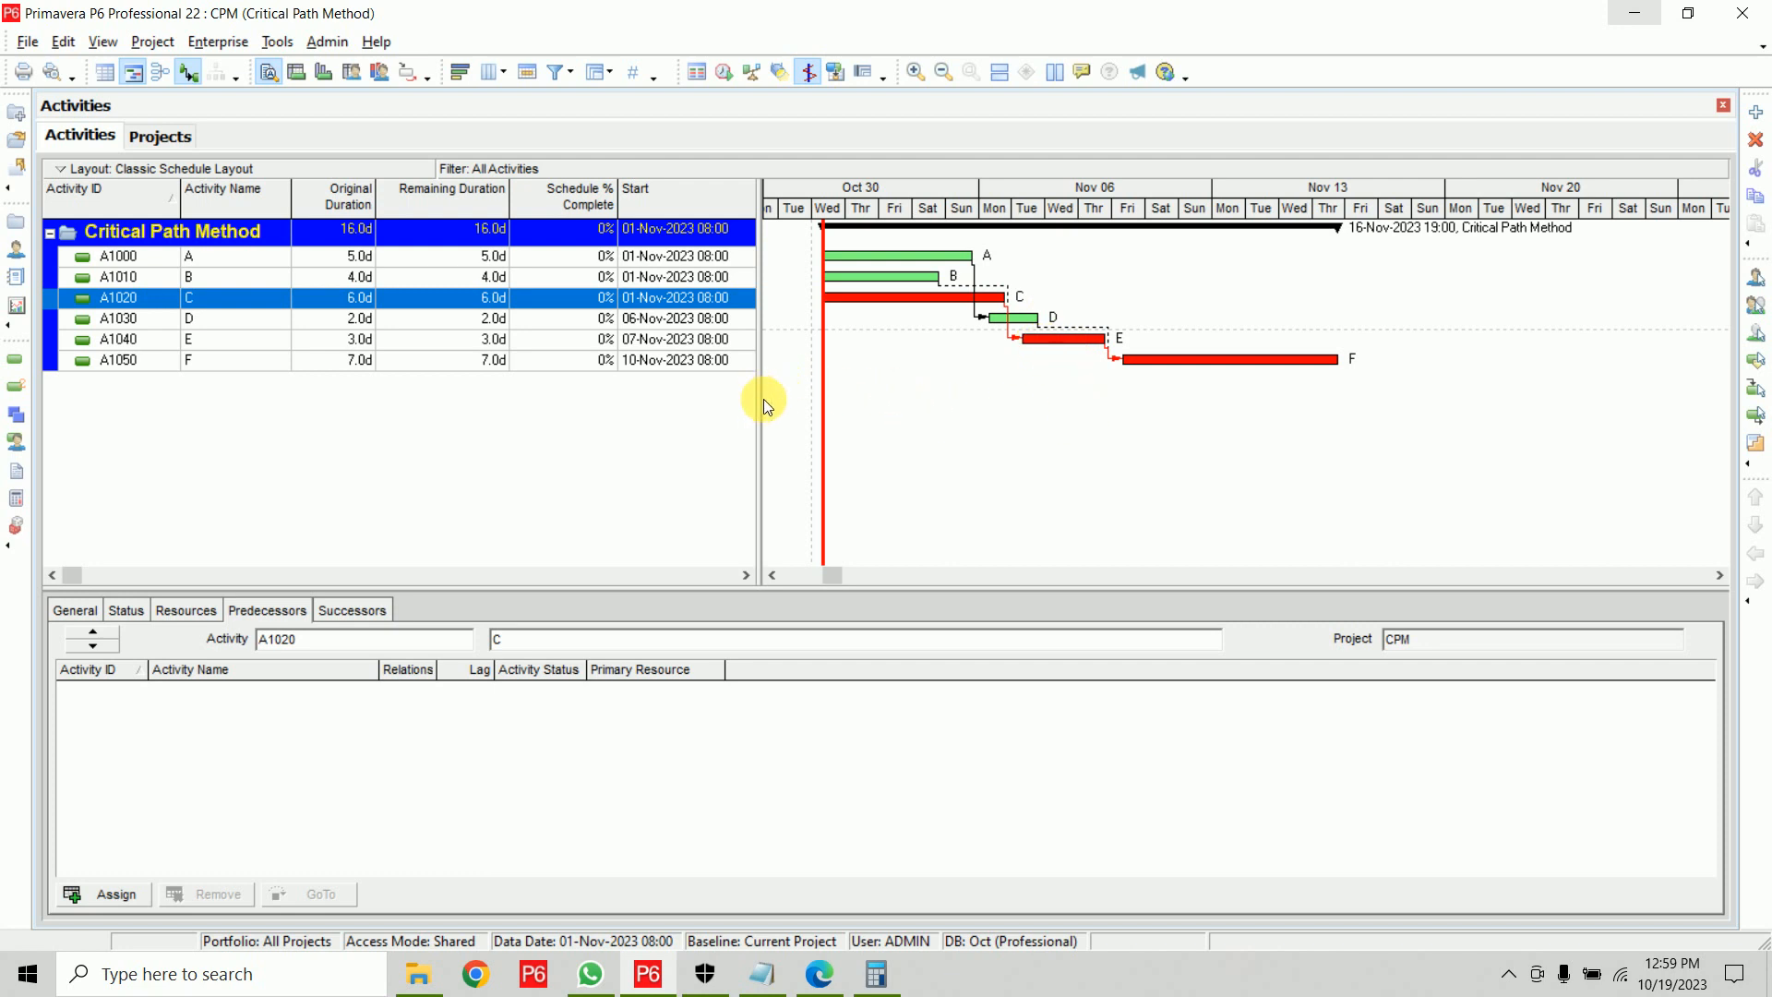
left_click_drag(763, 399, 966, 397)
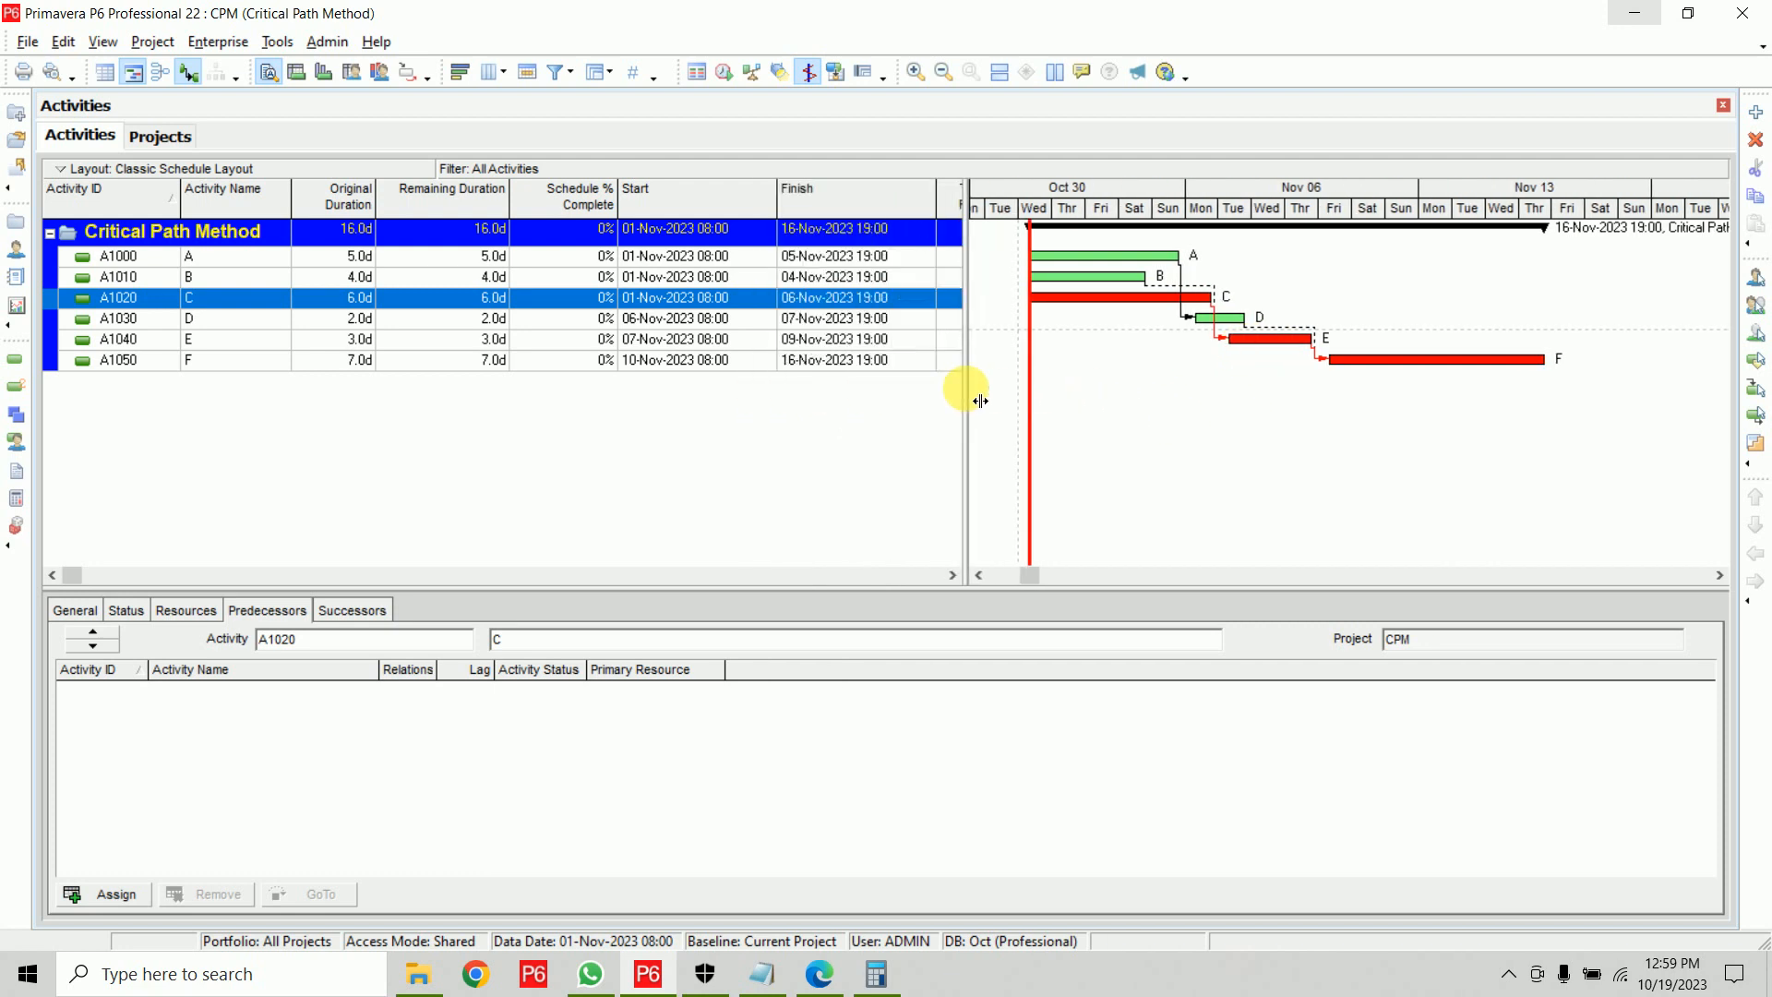
left_click(824, 339)
left_click(827, 318)
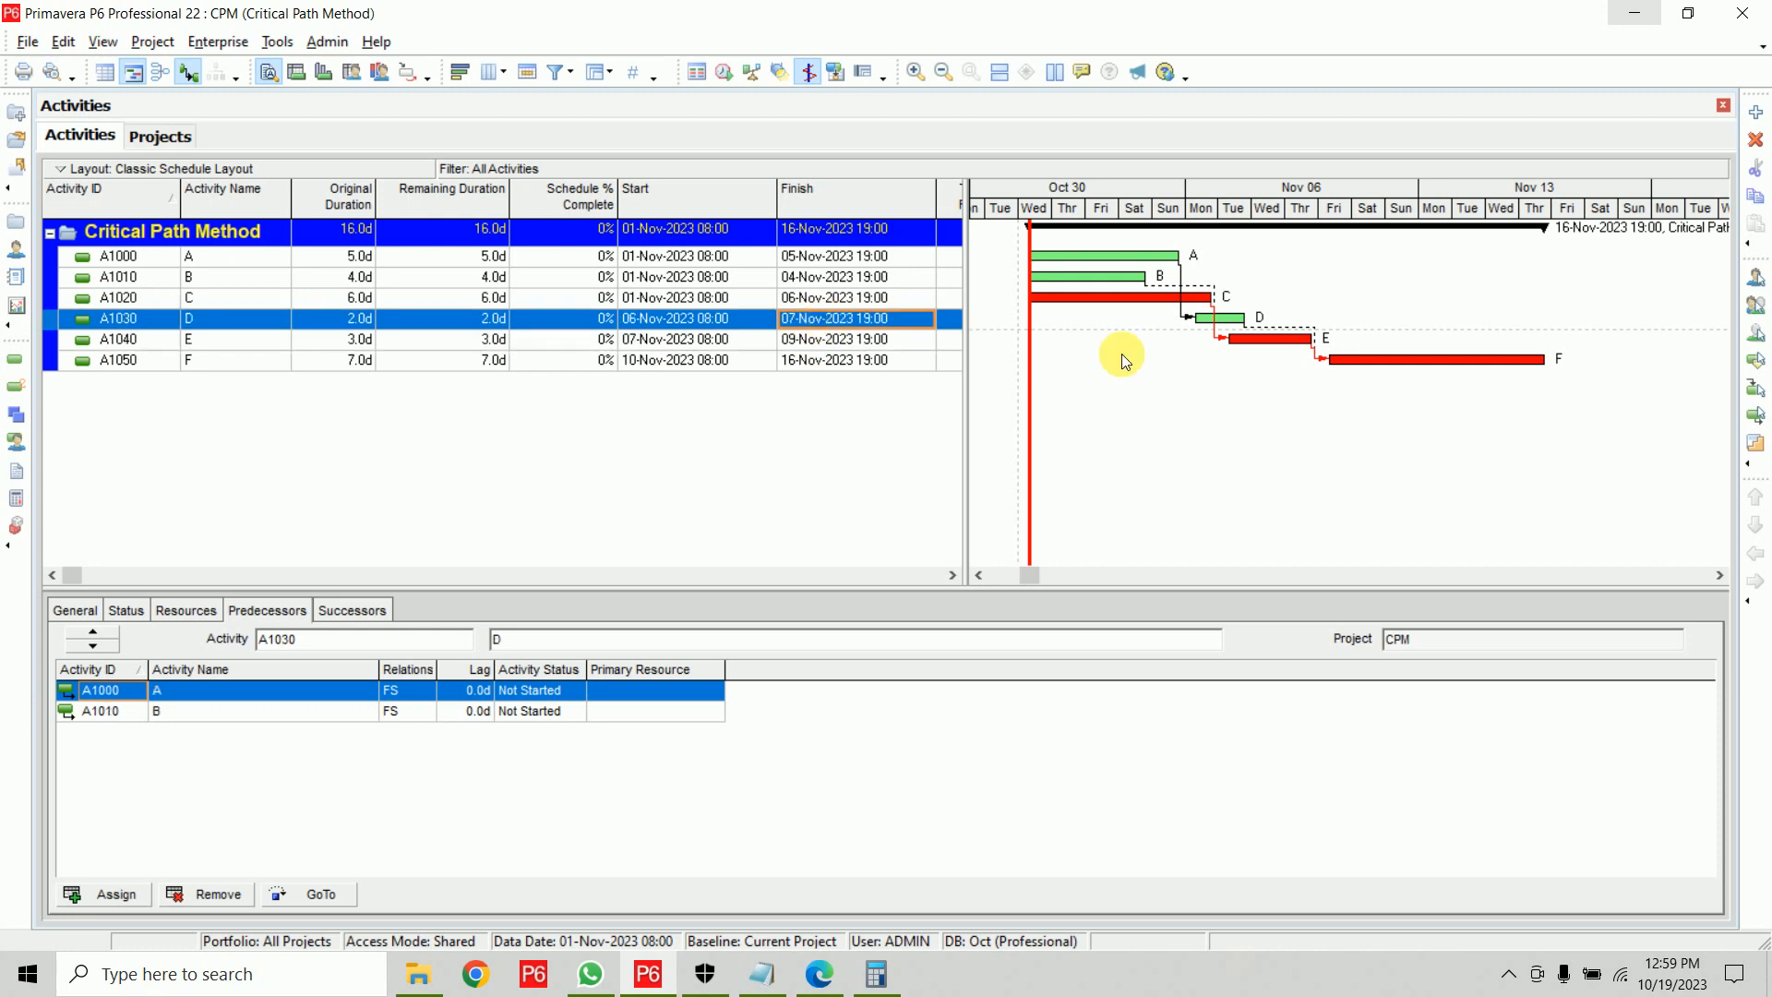